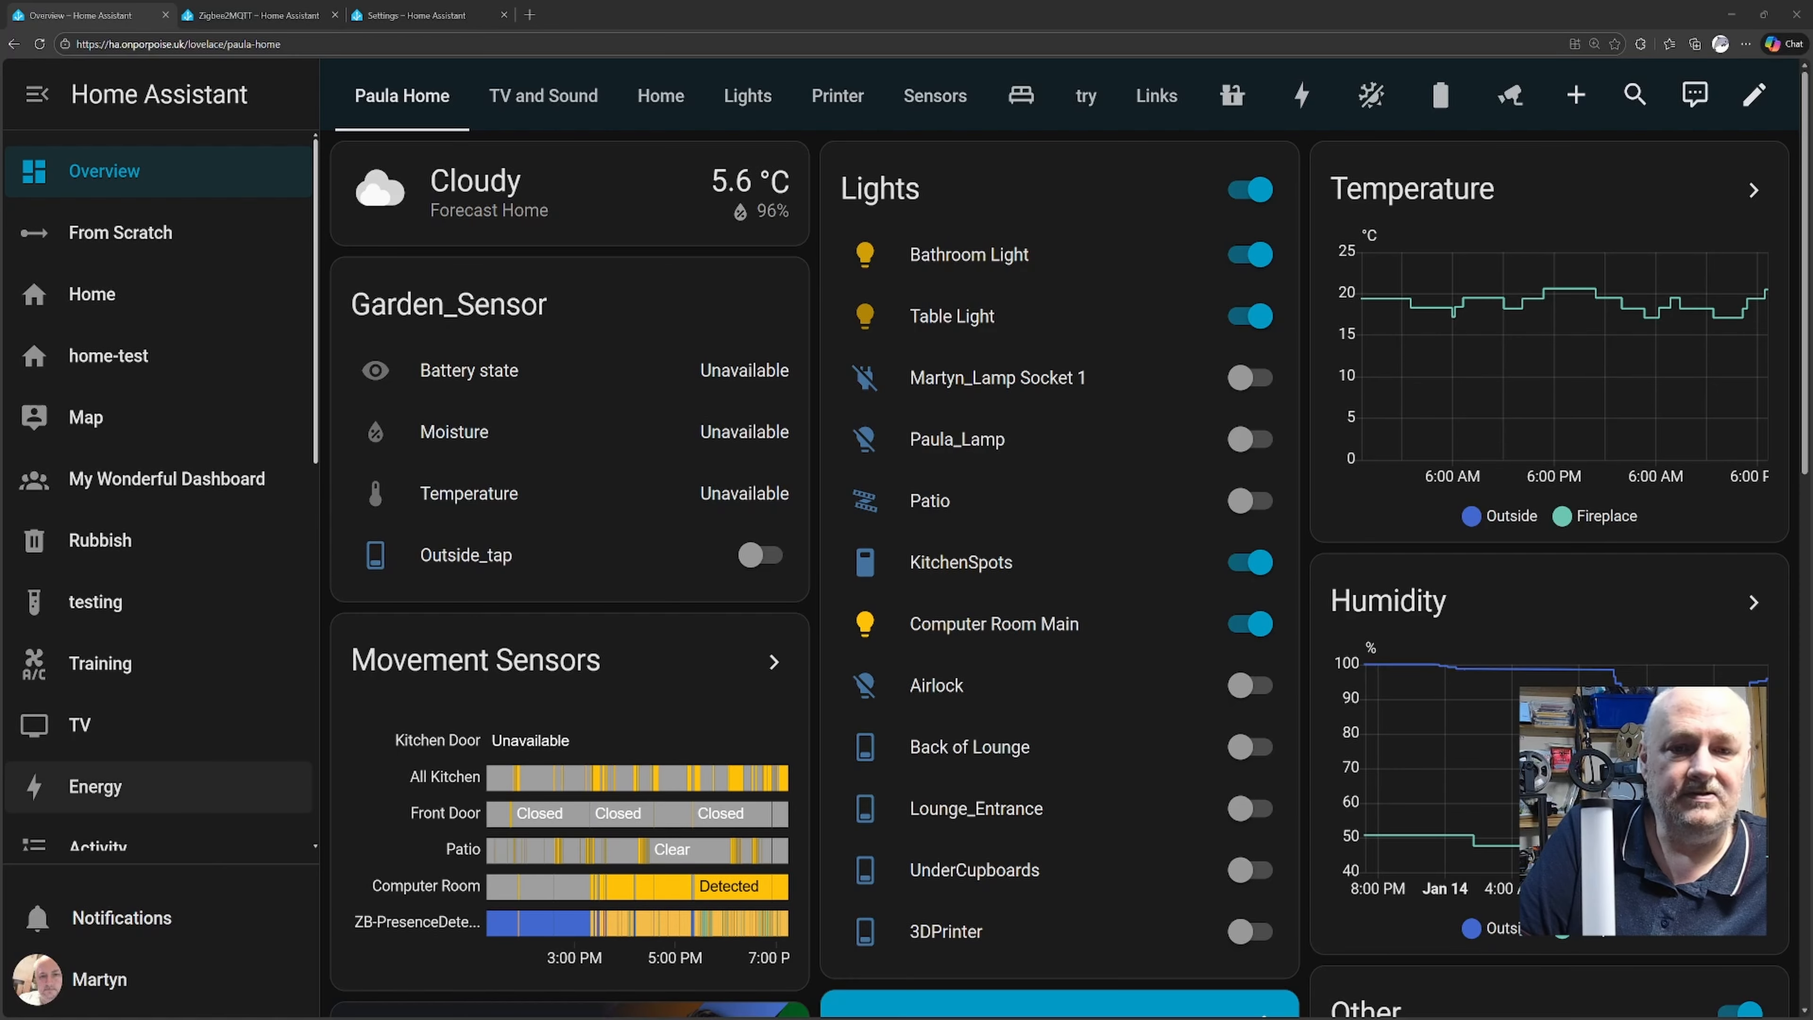
Step: Create a new empty automation from scratch in the Automations & scenes settings
{"action": "scroll", "coordinate": [157, 499], "scroll_direction": "down", "scroll_amount": 10}
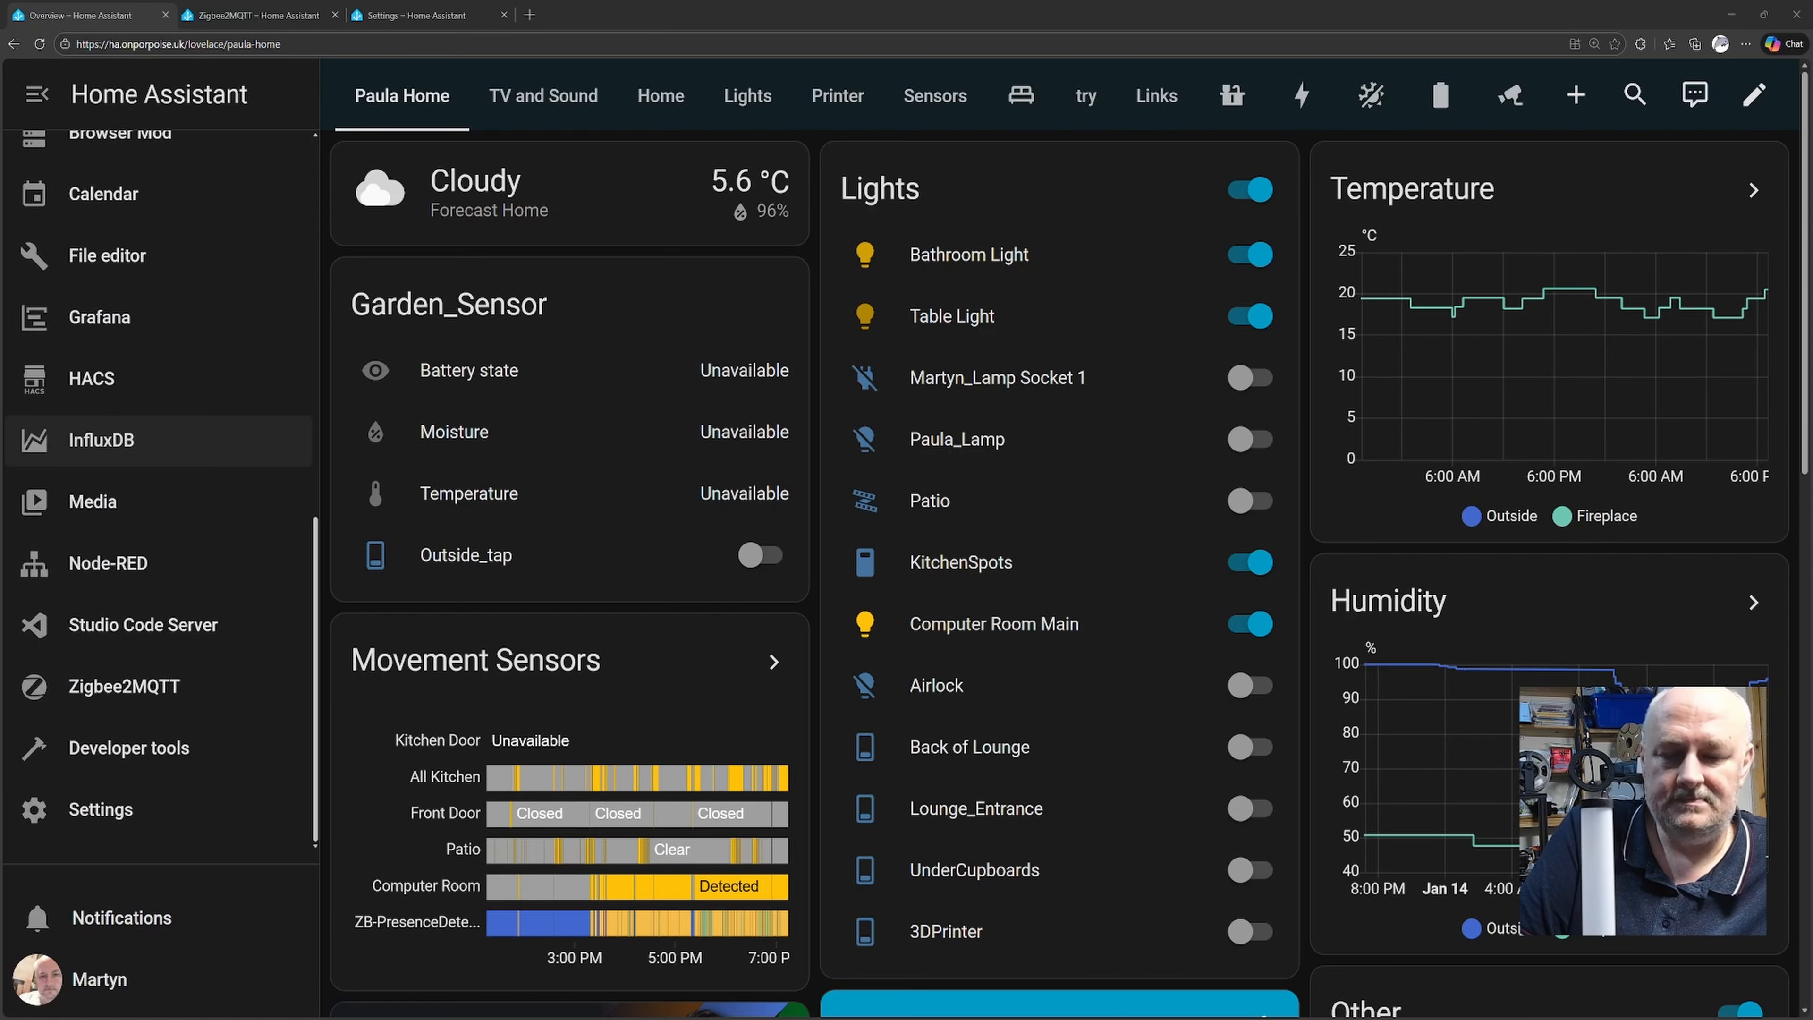
{"action": "left_click", "coordinate": [114, 814]}
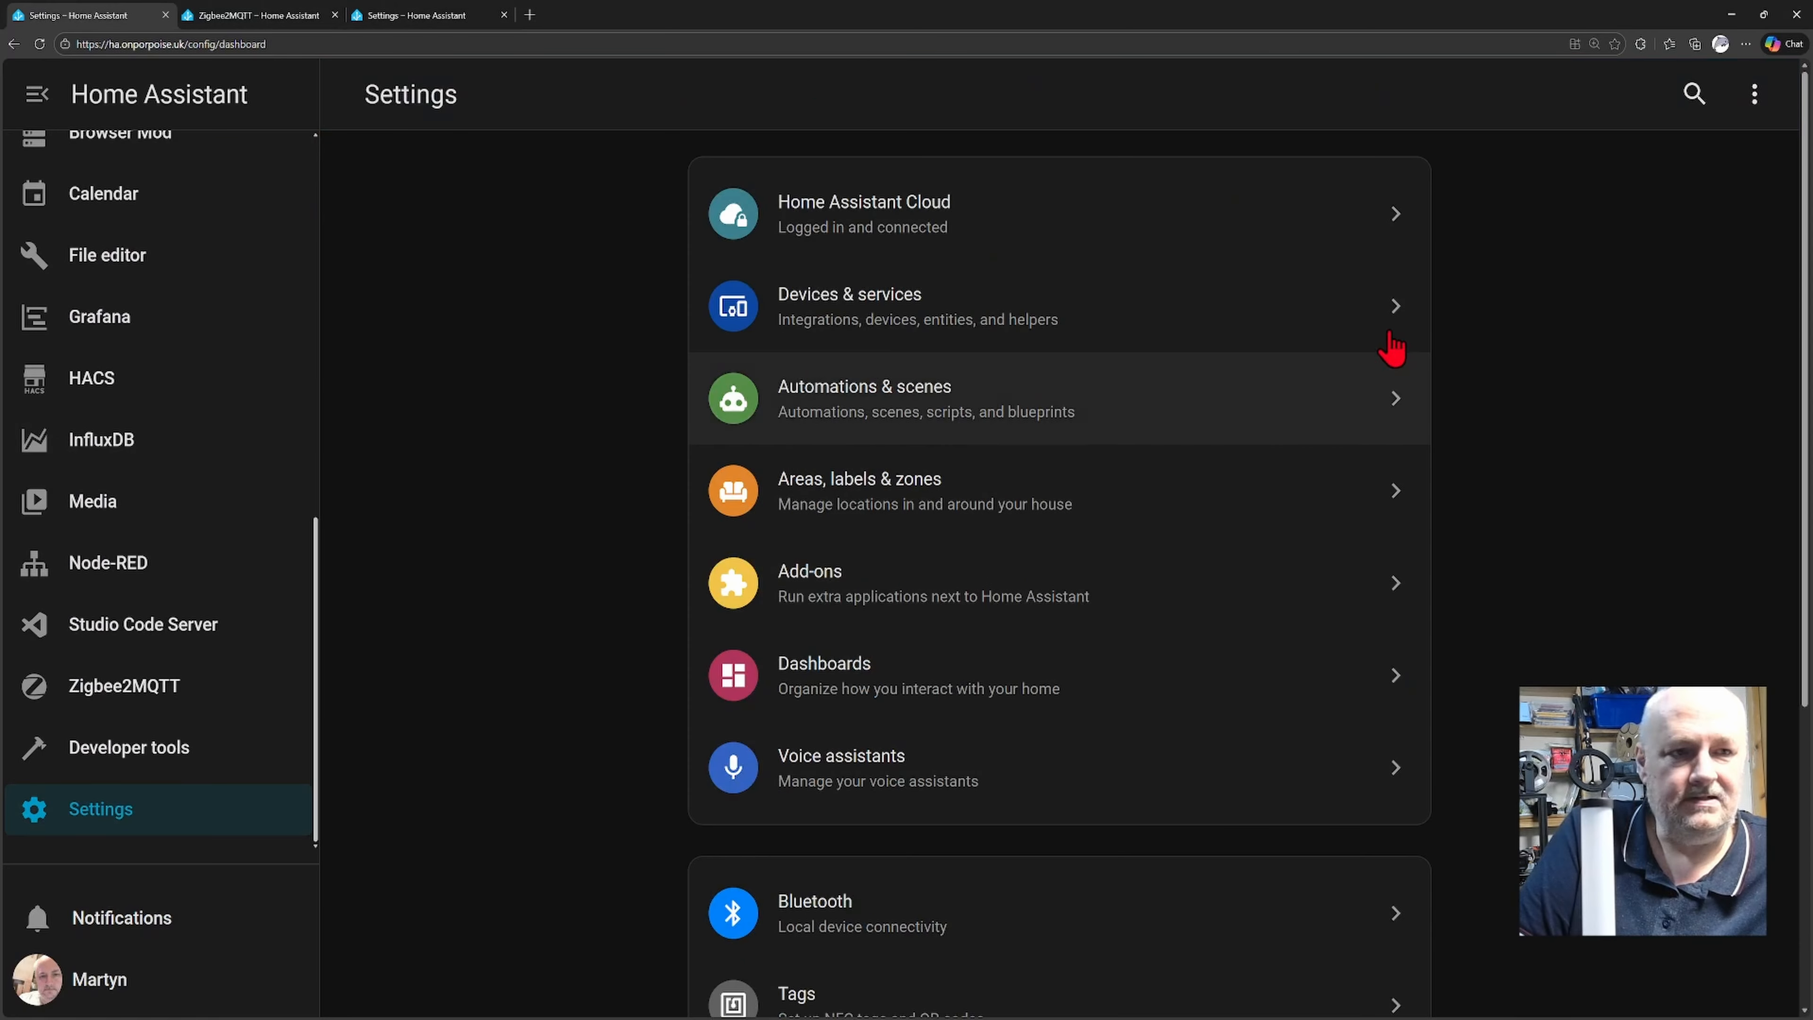
{"action": "left_click", "coordinate": [892, 410]}
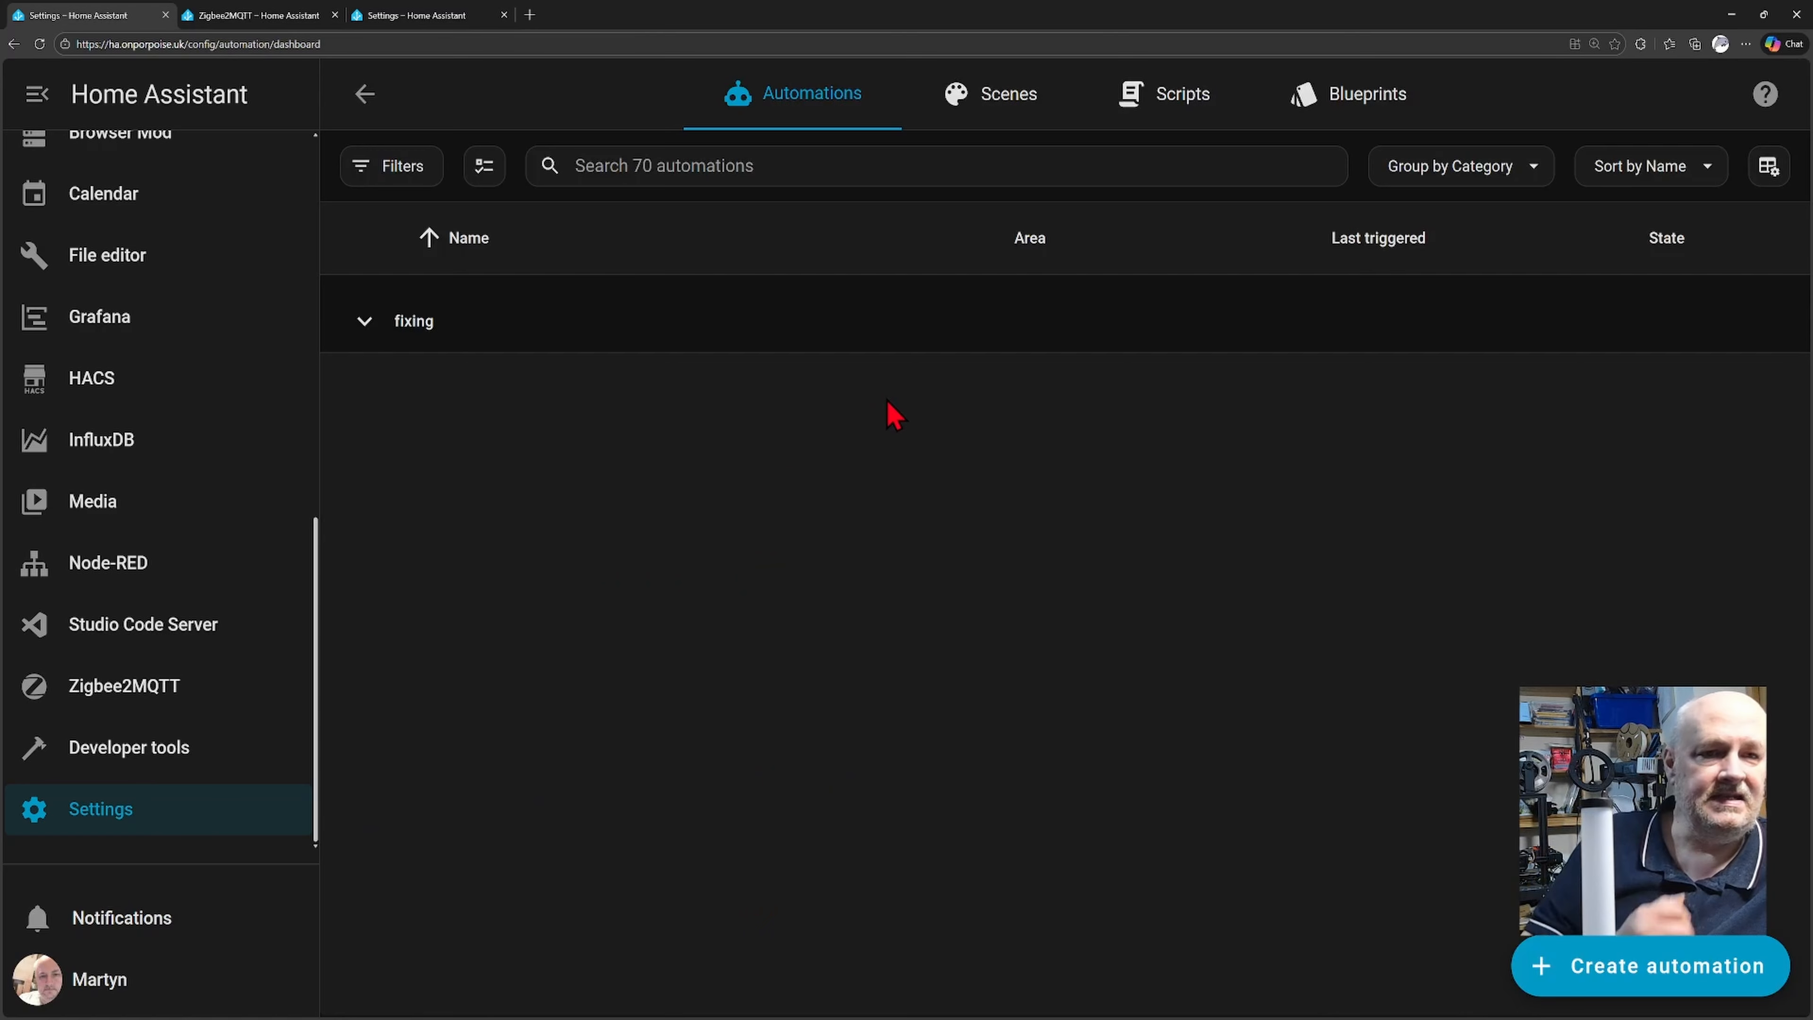
{"action": "left_click", "coordinate": [1648, 965]}
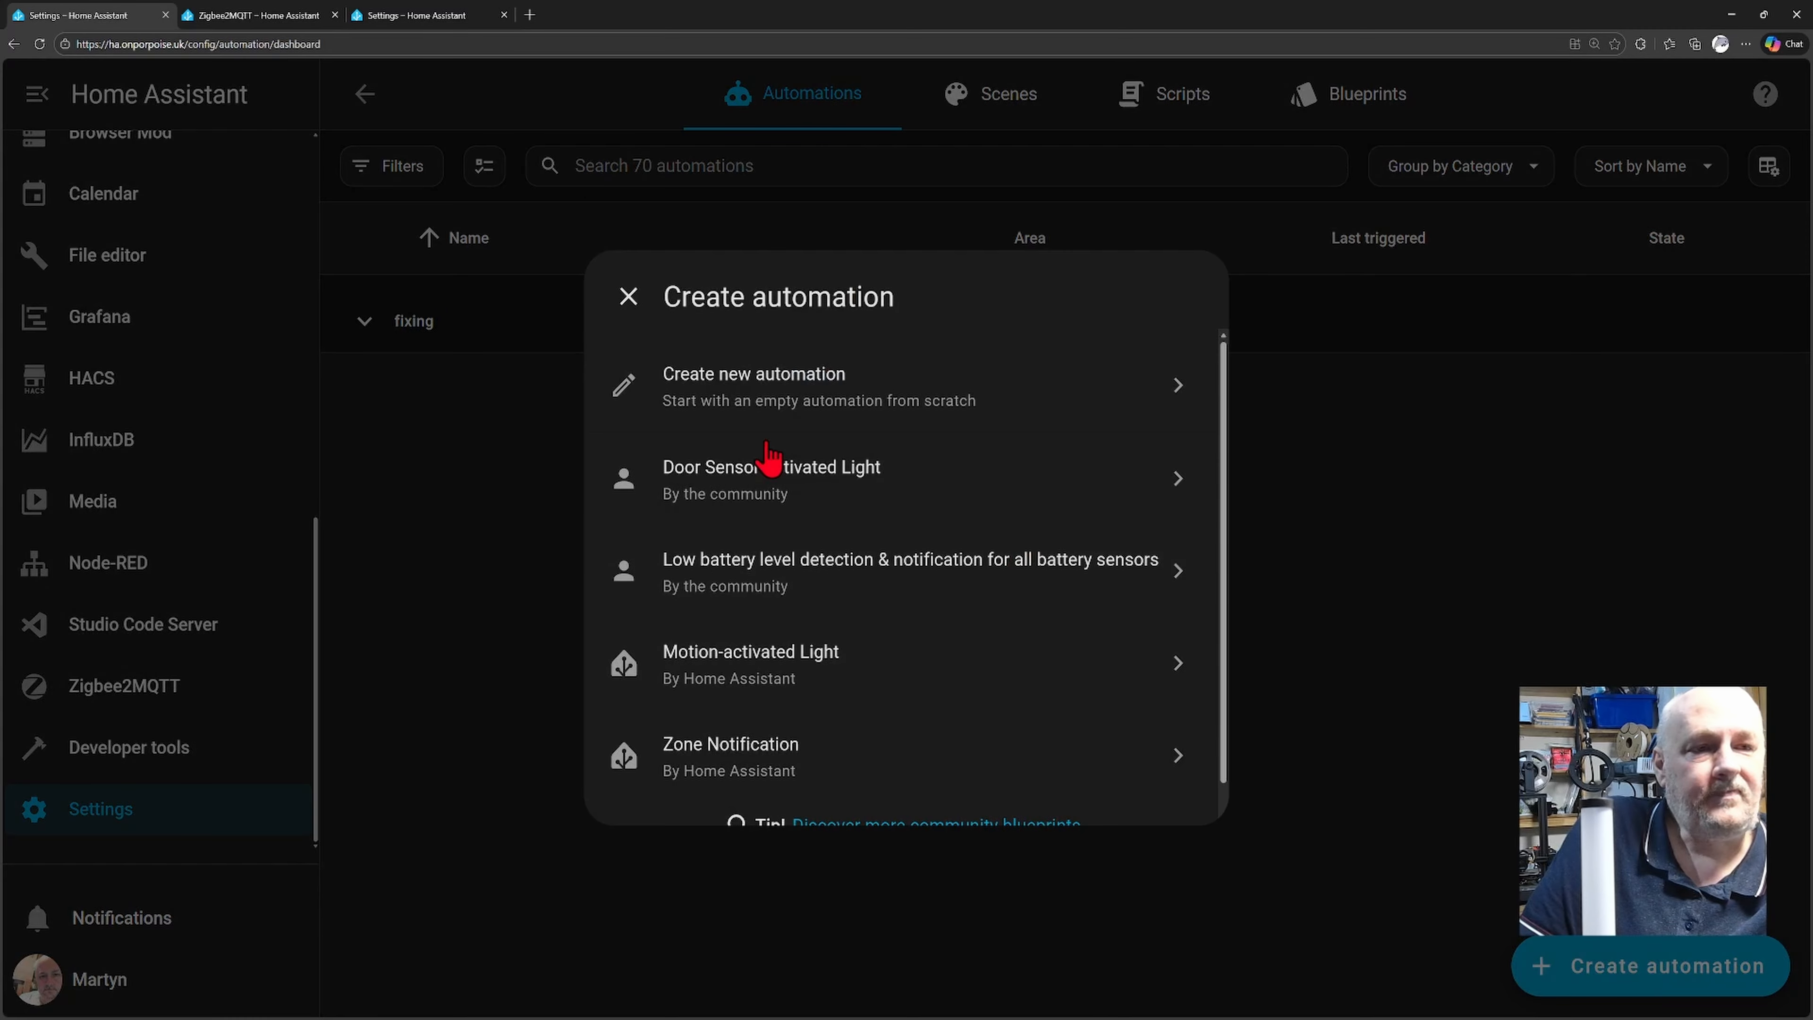
{"action": "left_click", "coordinate": [804, 420]}
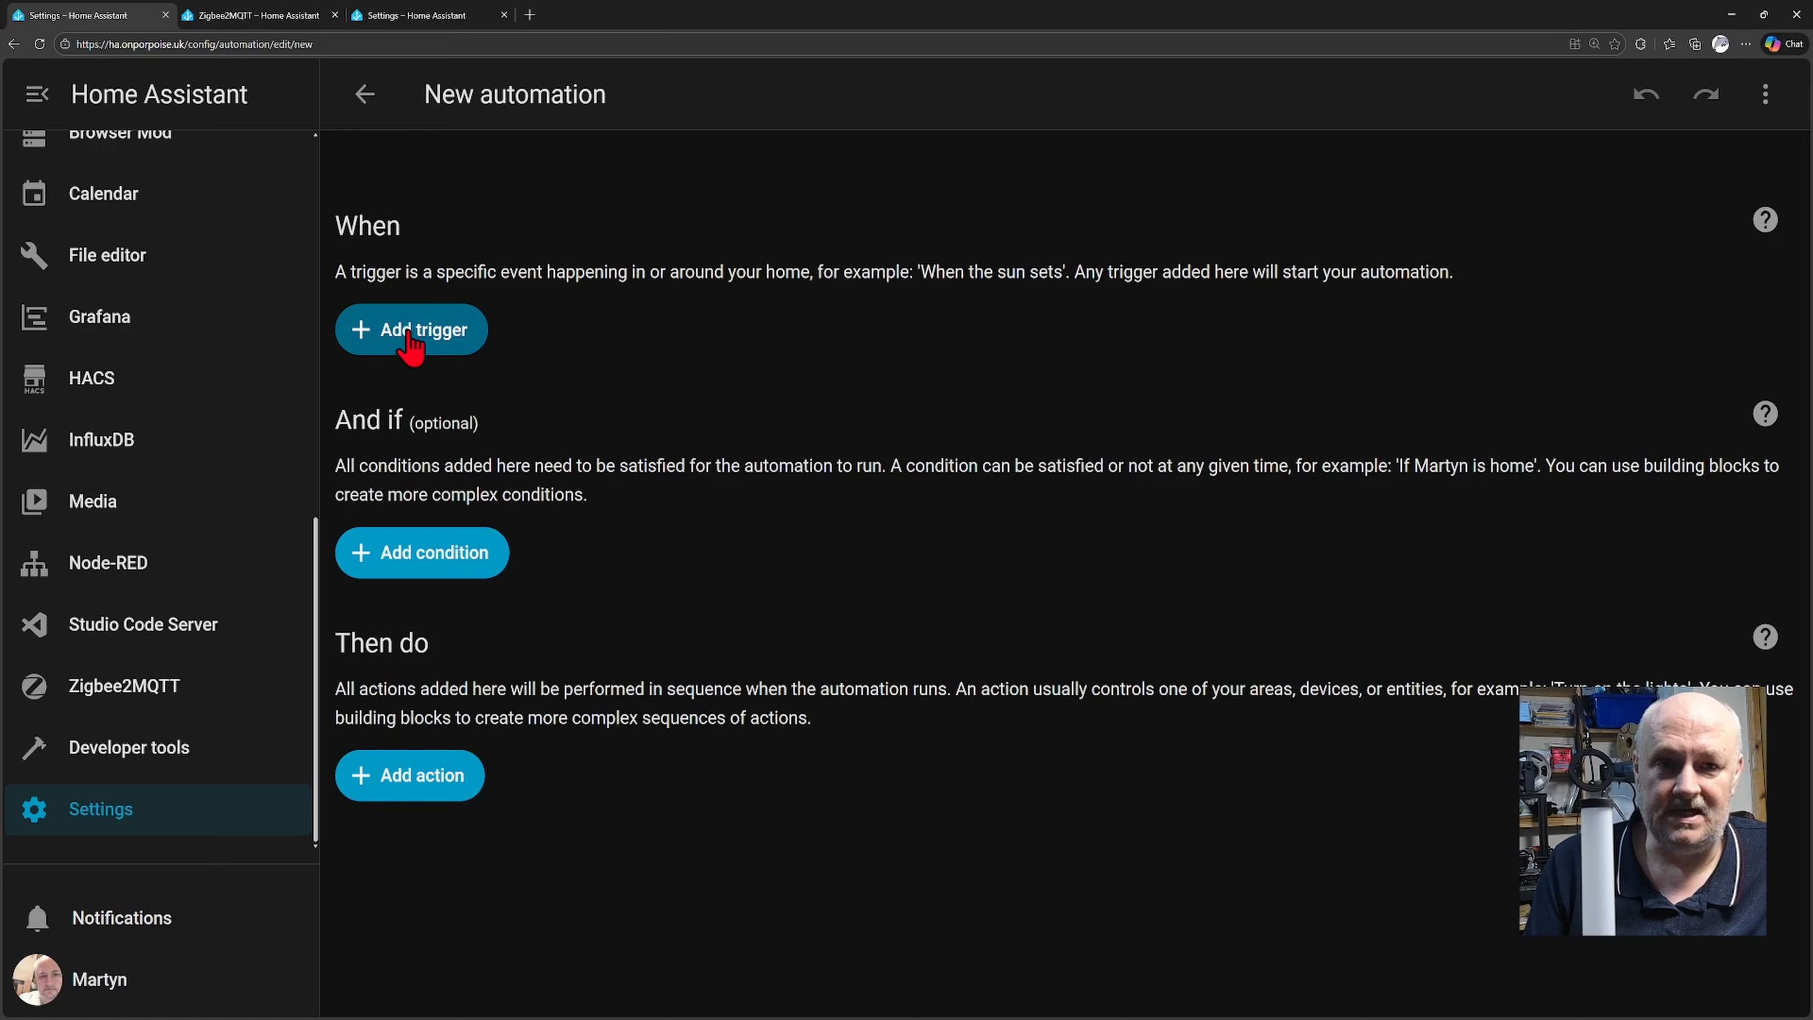
Step: Add a Device trigger to the new automation
{"action": "left_click", "coordinate": [408, 334]}
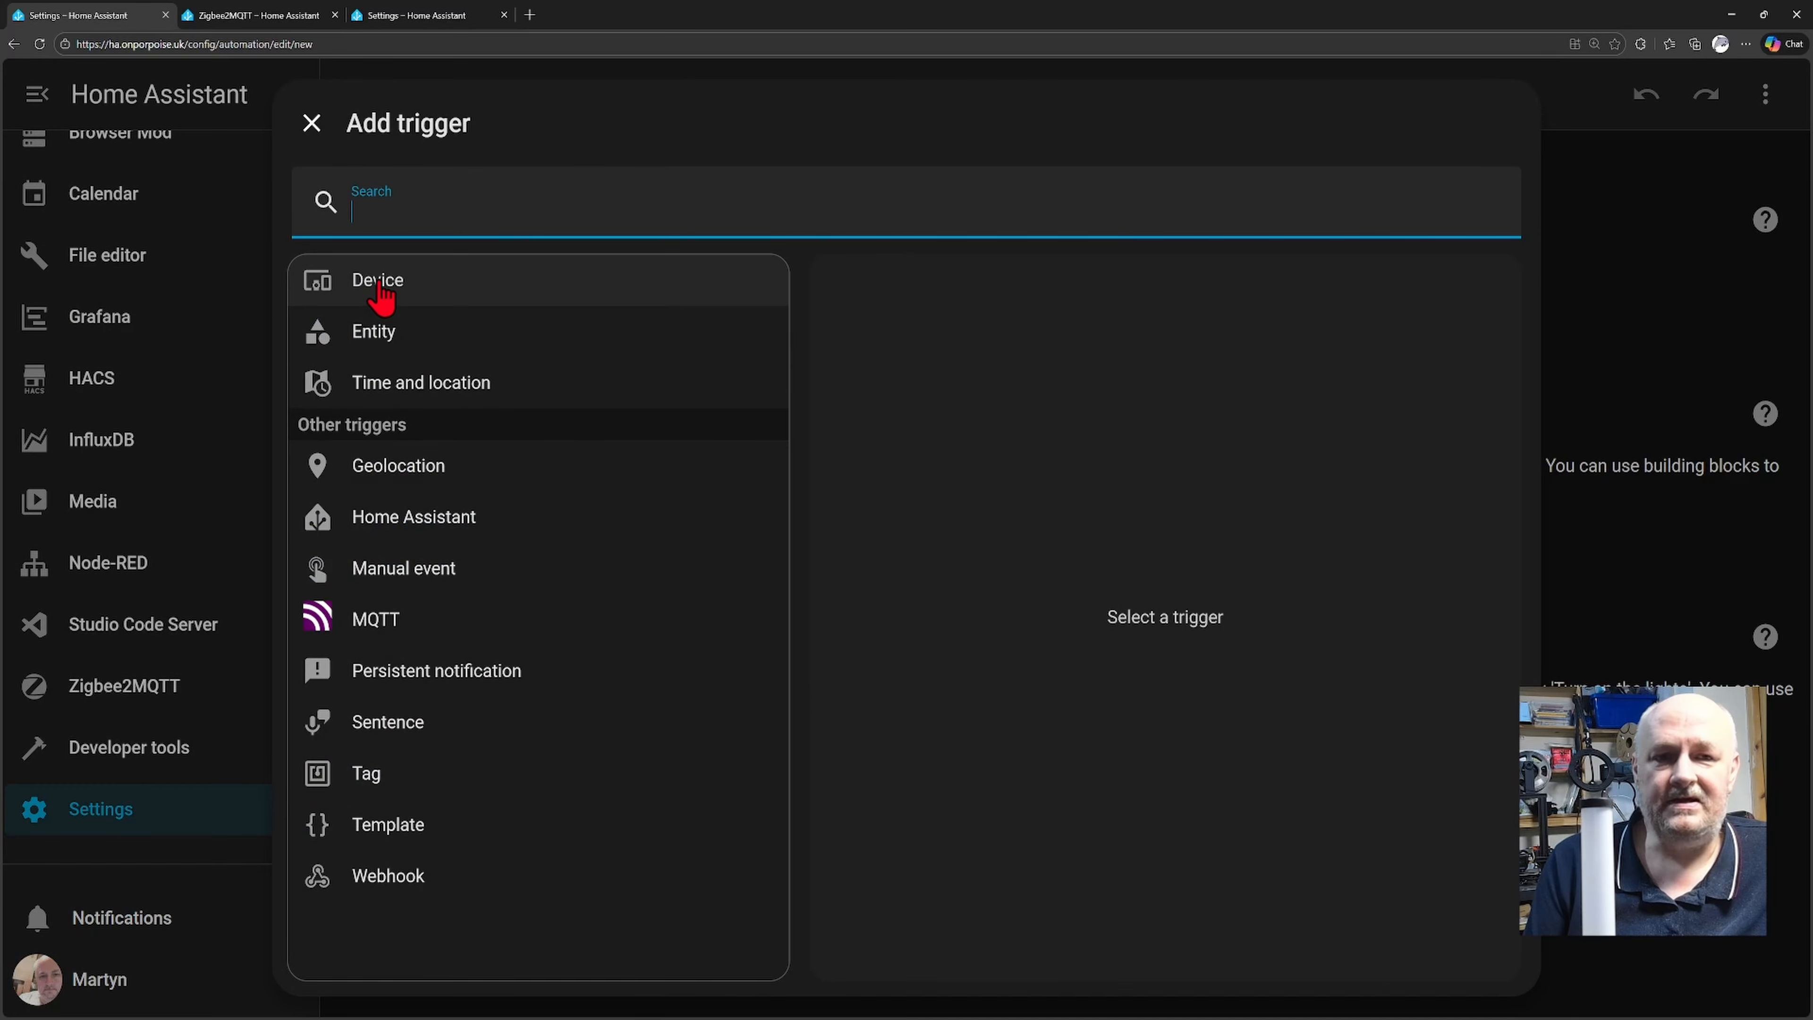
{"action": "left_click", "coordinate": [382, 289]}
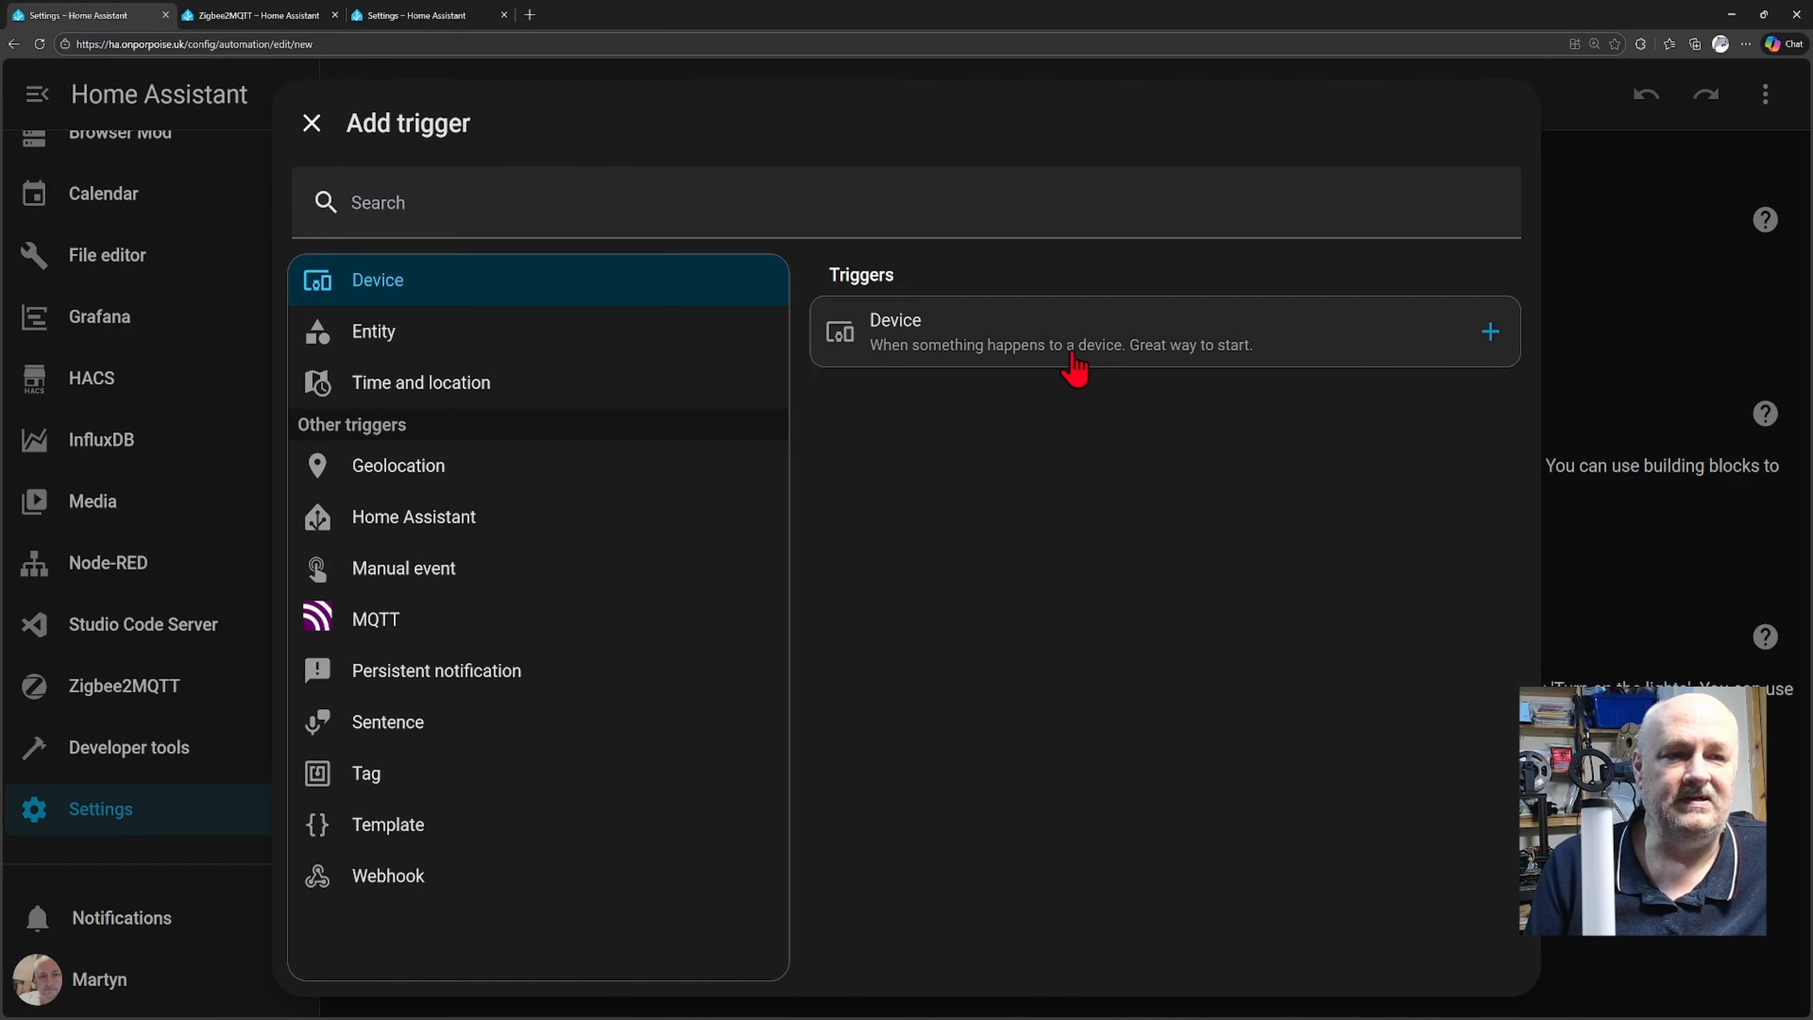
{"action": "left_click", "coordinate": [1034, 354]}
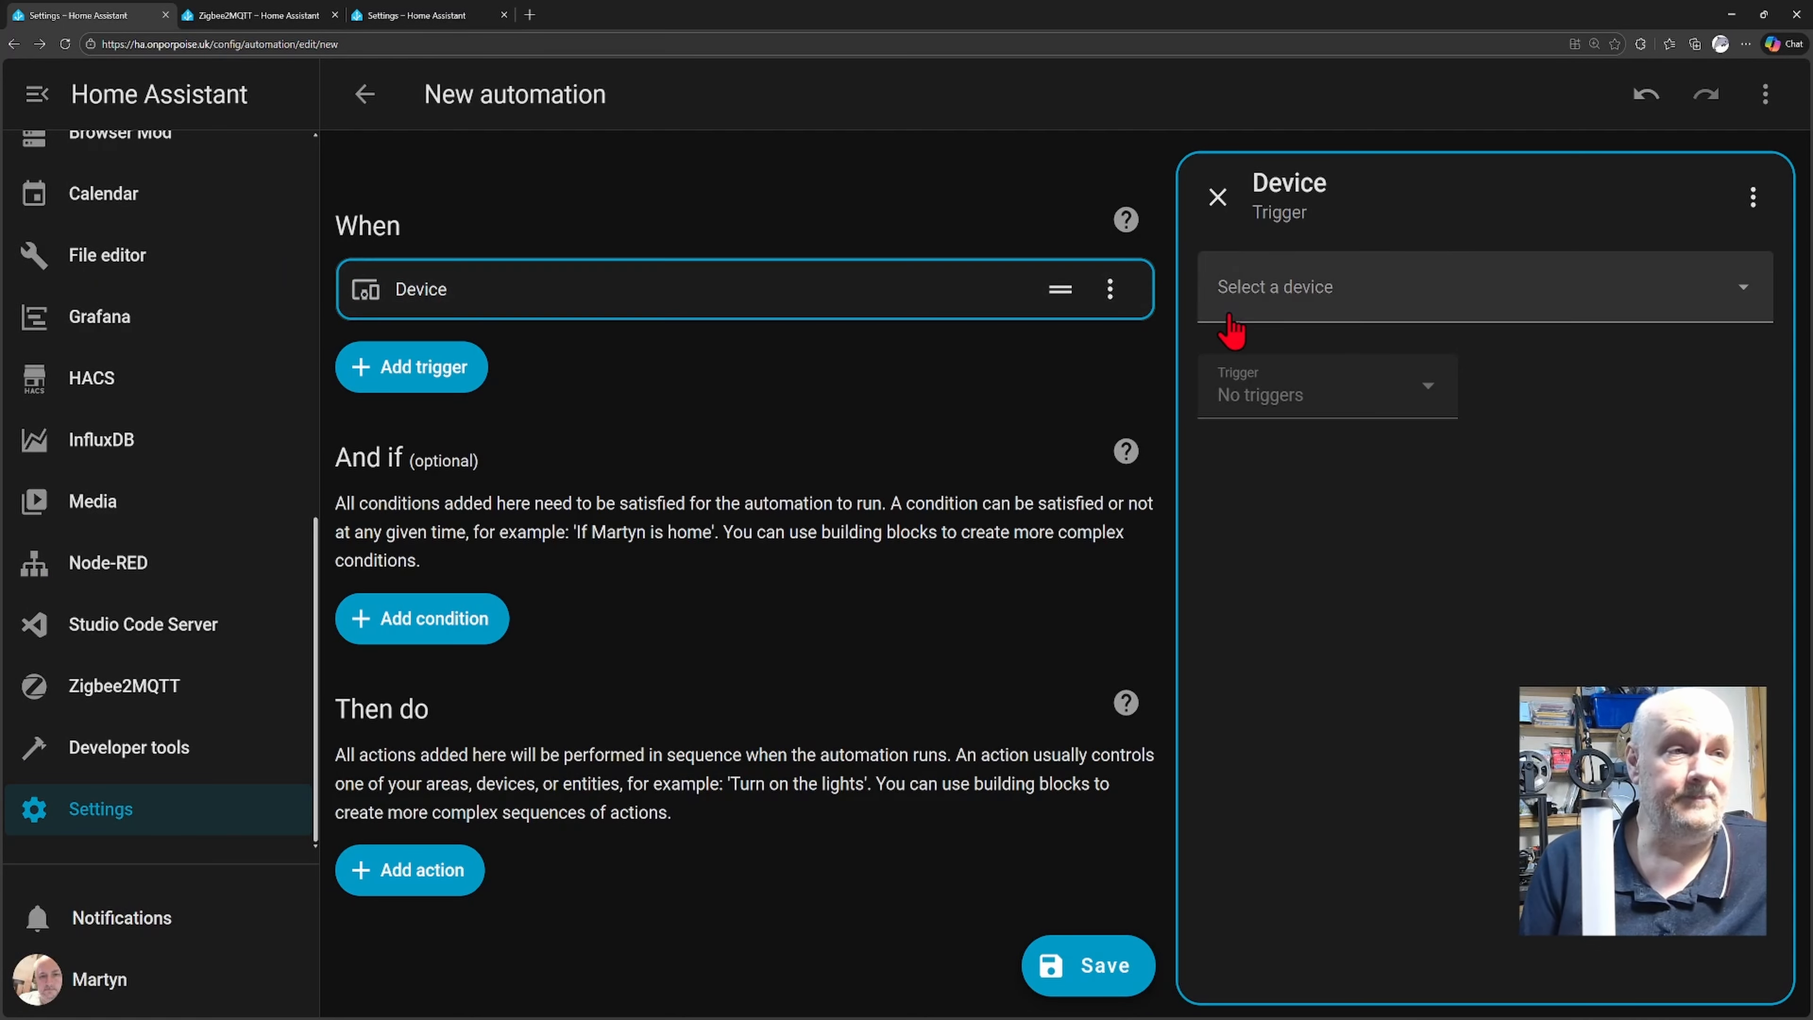
Step: Set the trigger's device to Test-Button, found by searching for "test", and choose the "single" action as its trigger
{"action": "left_click", "coordinate": [1230, 311]}
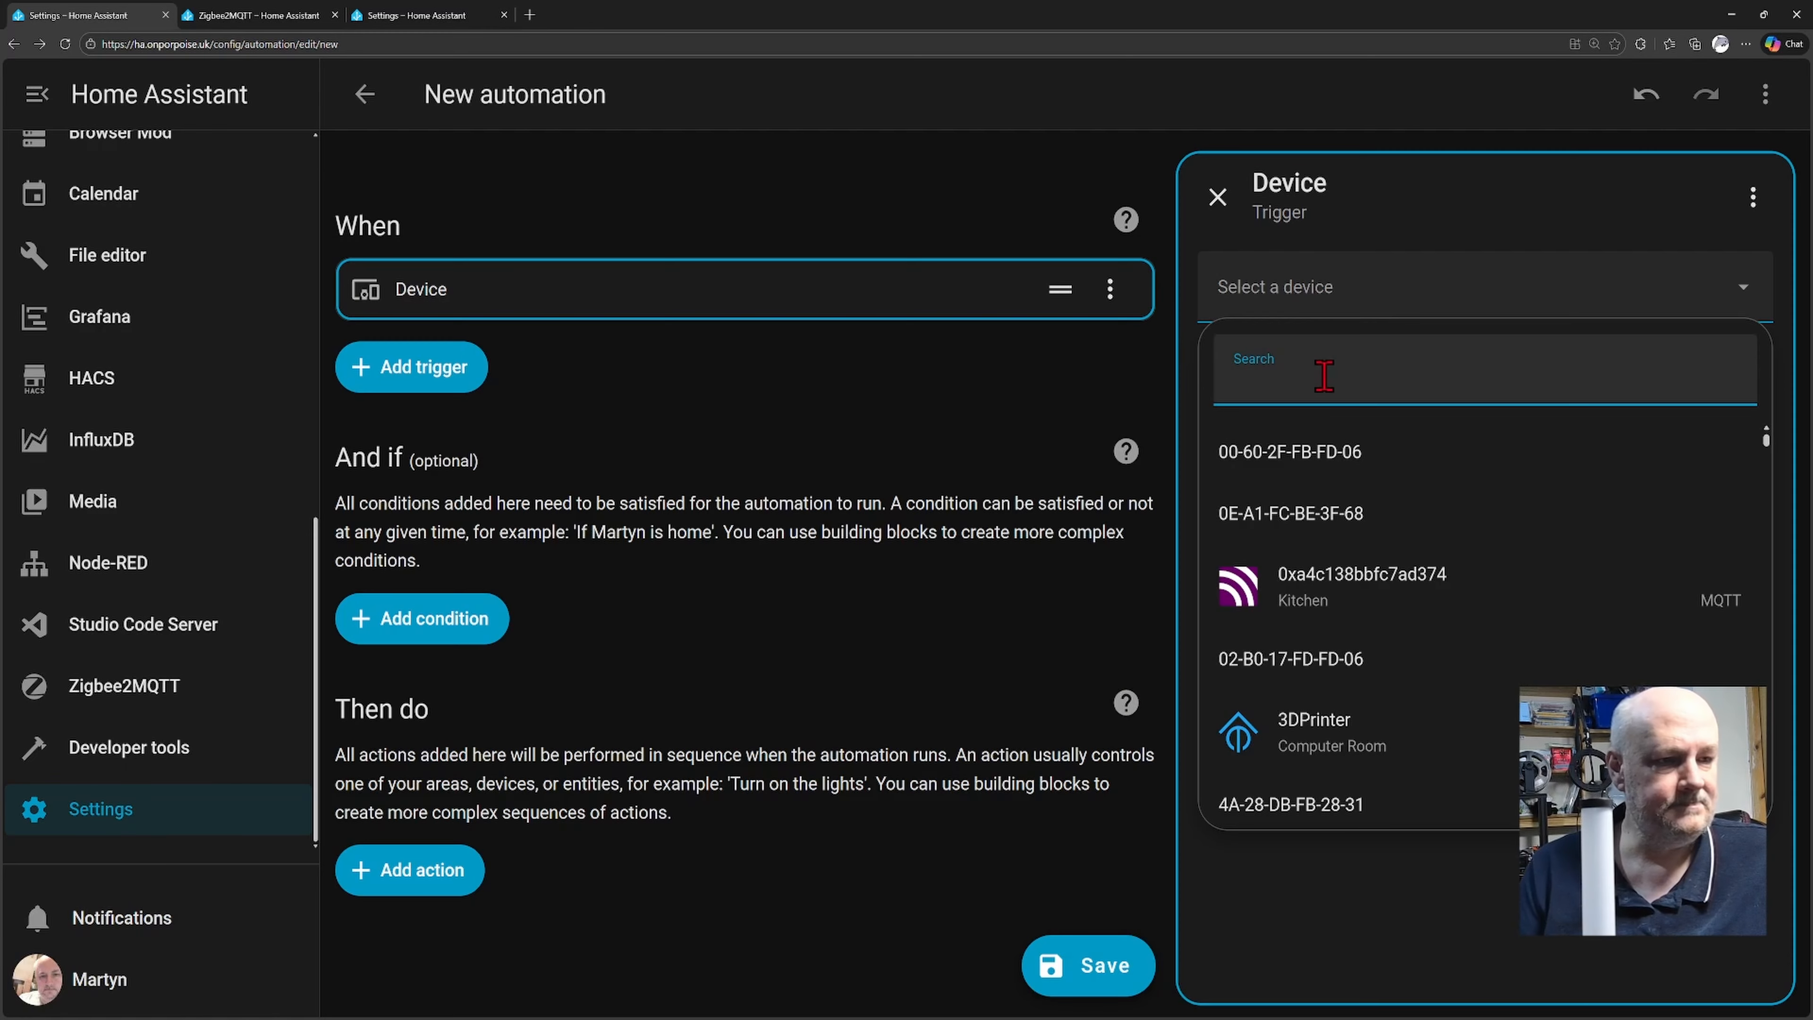
{"action": "left_click", "coordinate": [1352, 293]}
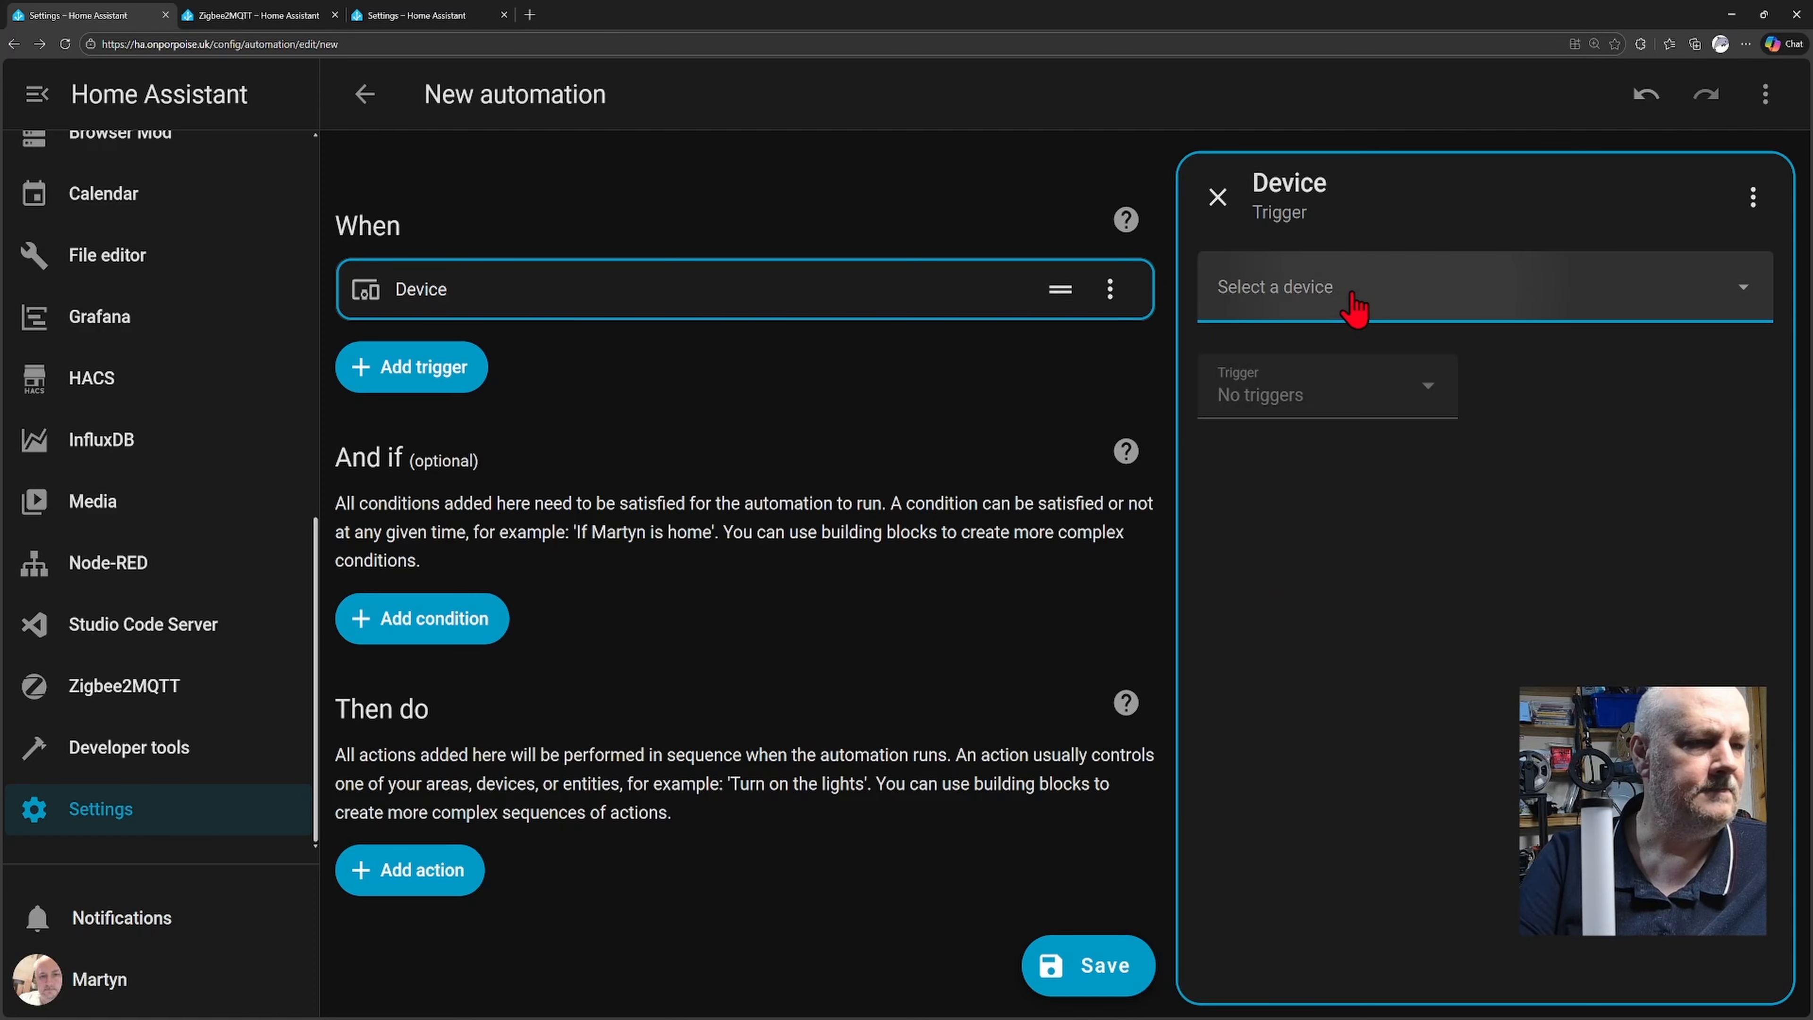
{"action": "left_click", "coordinate": [1353, 300]}
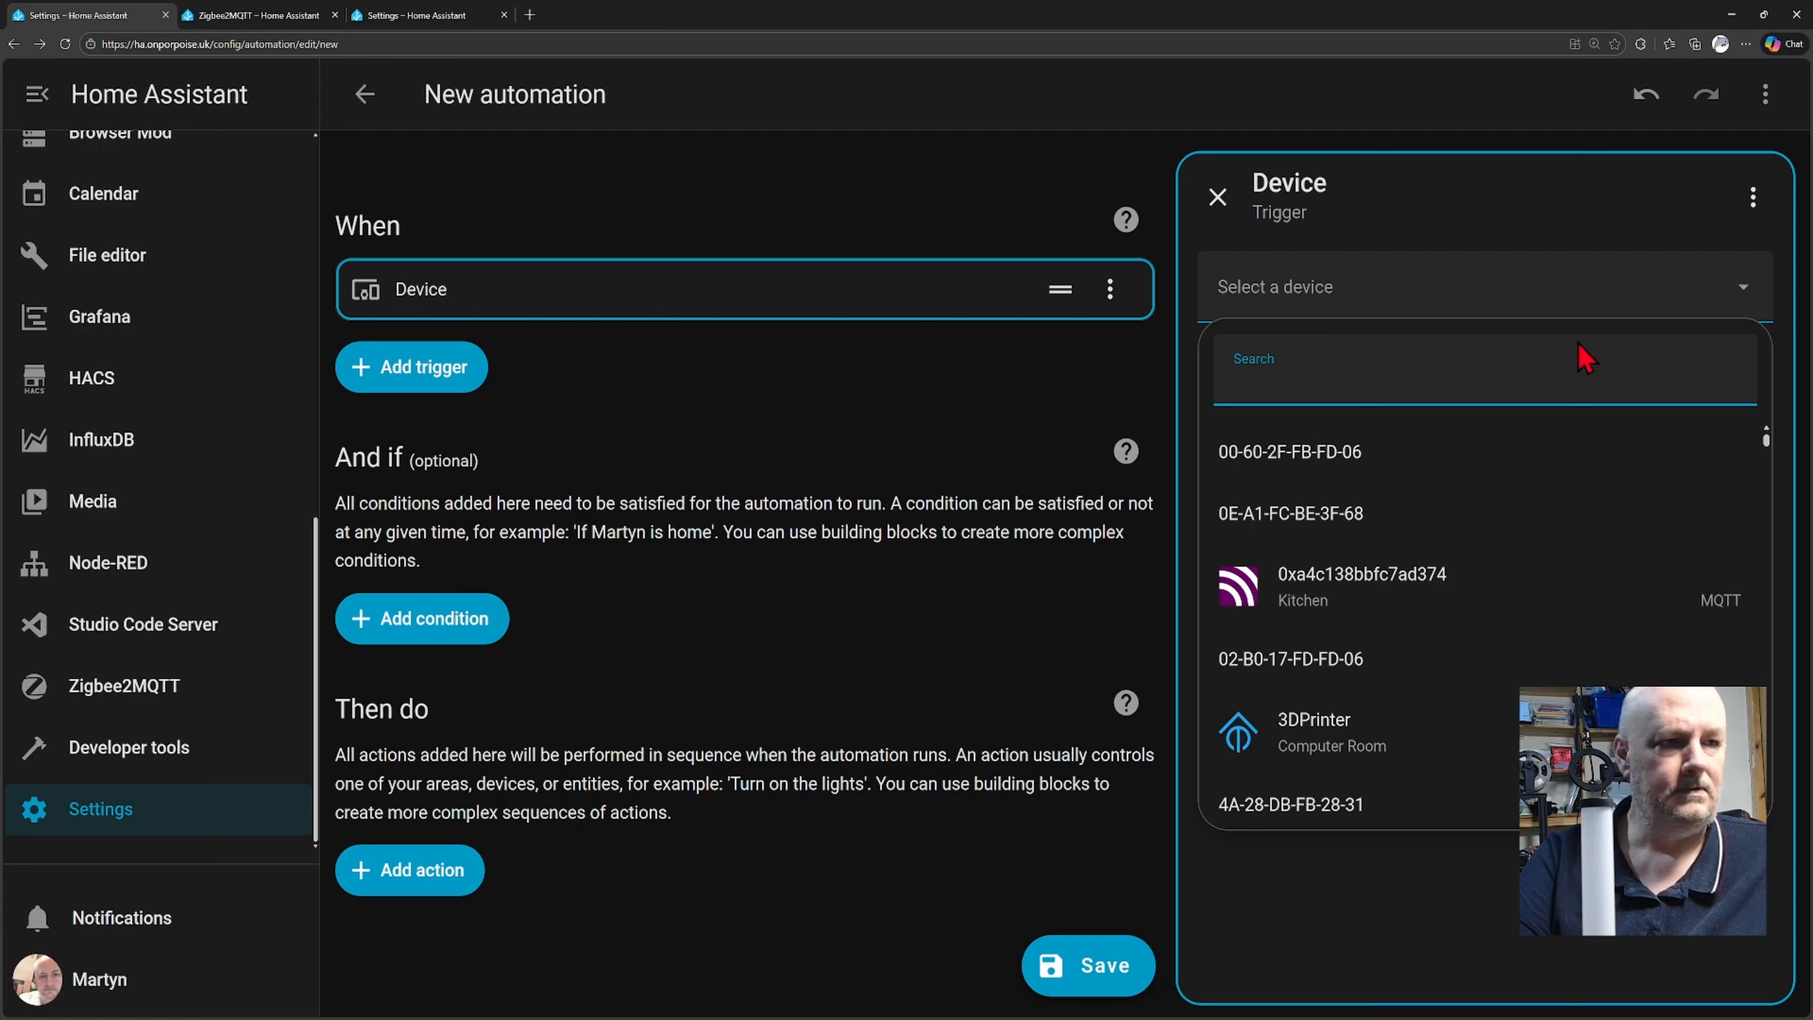
{"action": "type", "text": "e"}
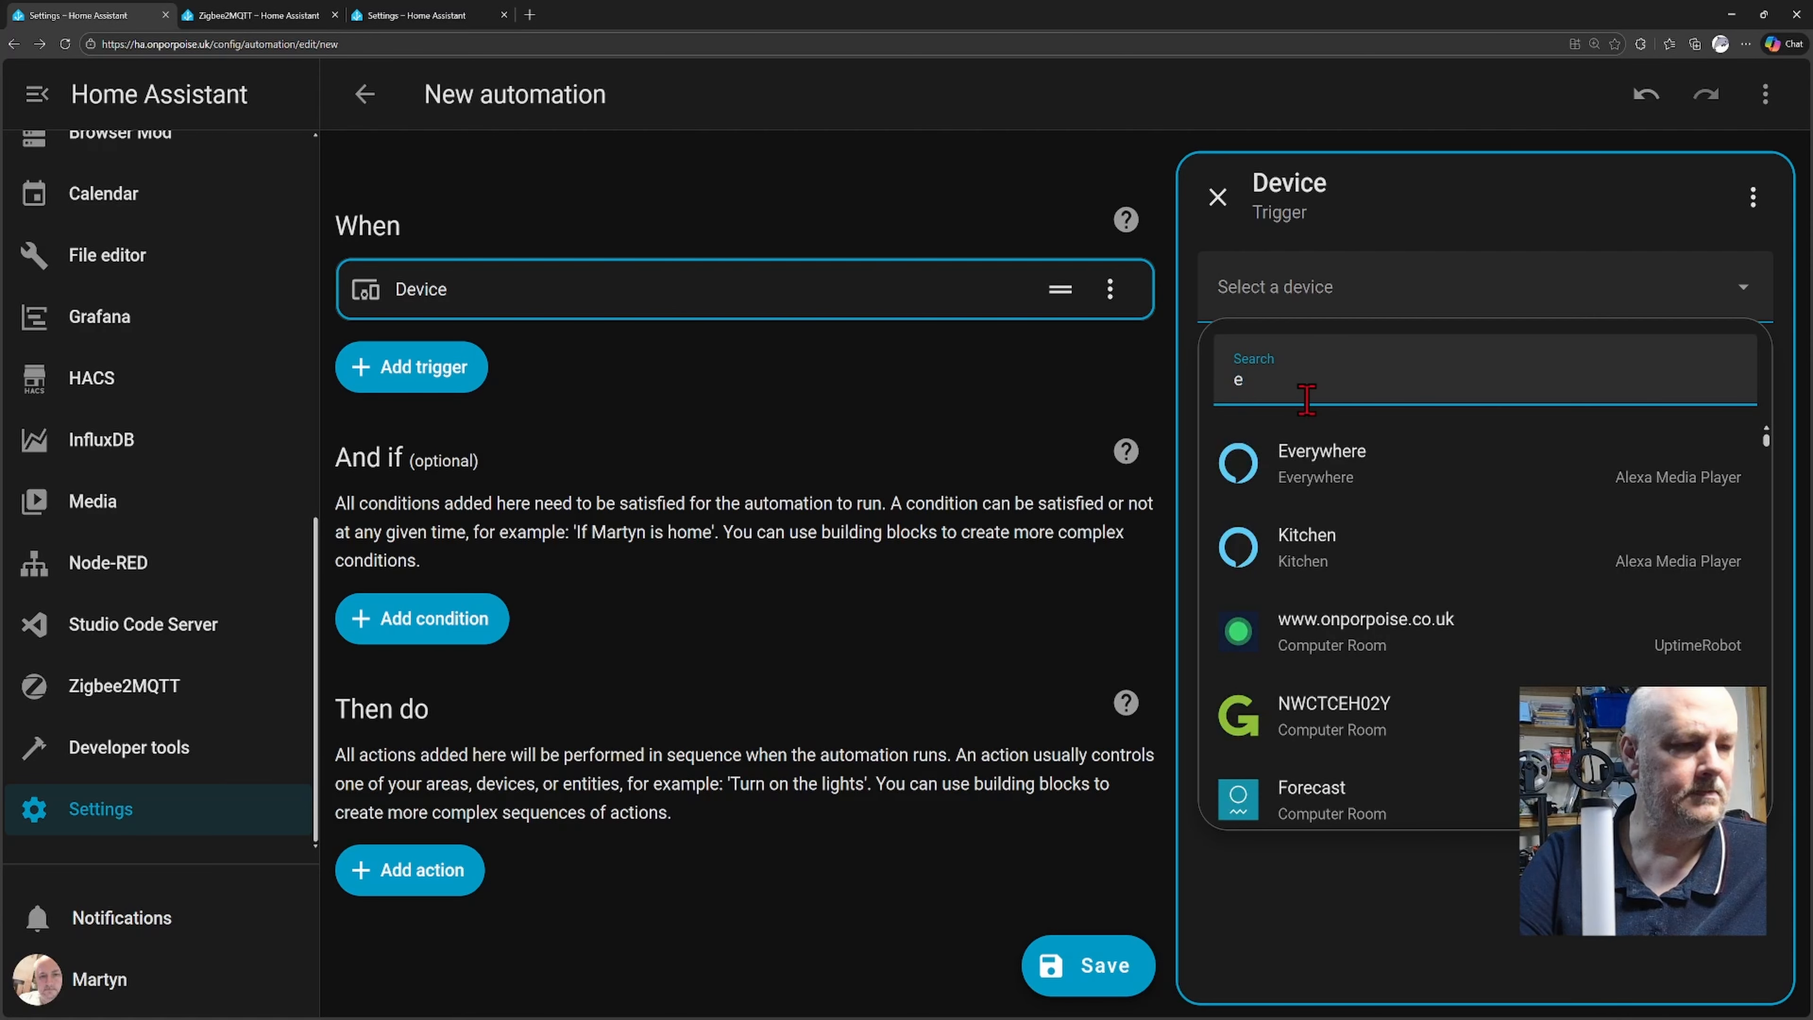
{"action": "key", "text": "BackSpace"}
{"action": "type", "text": "t"}
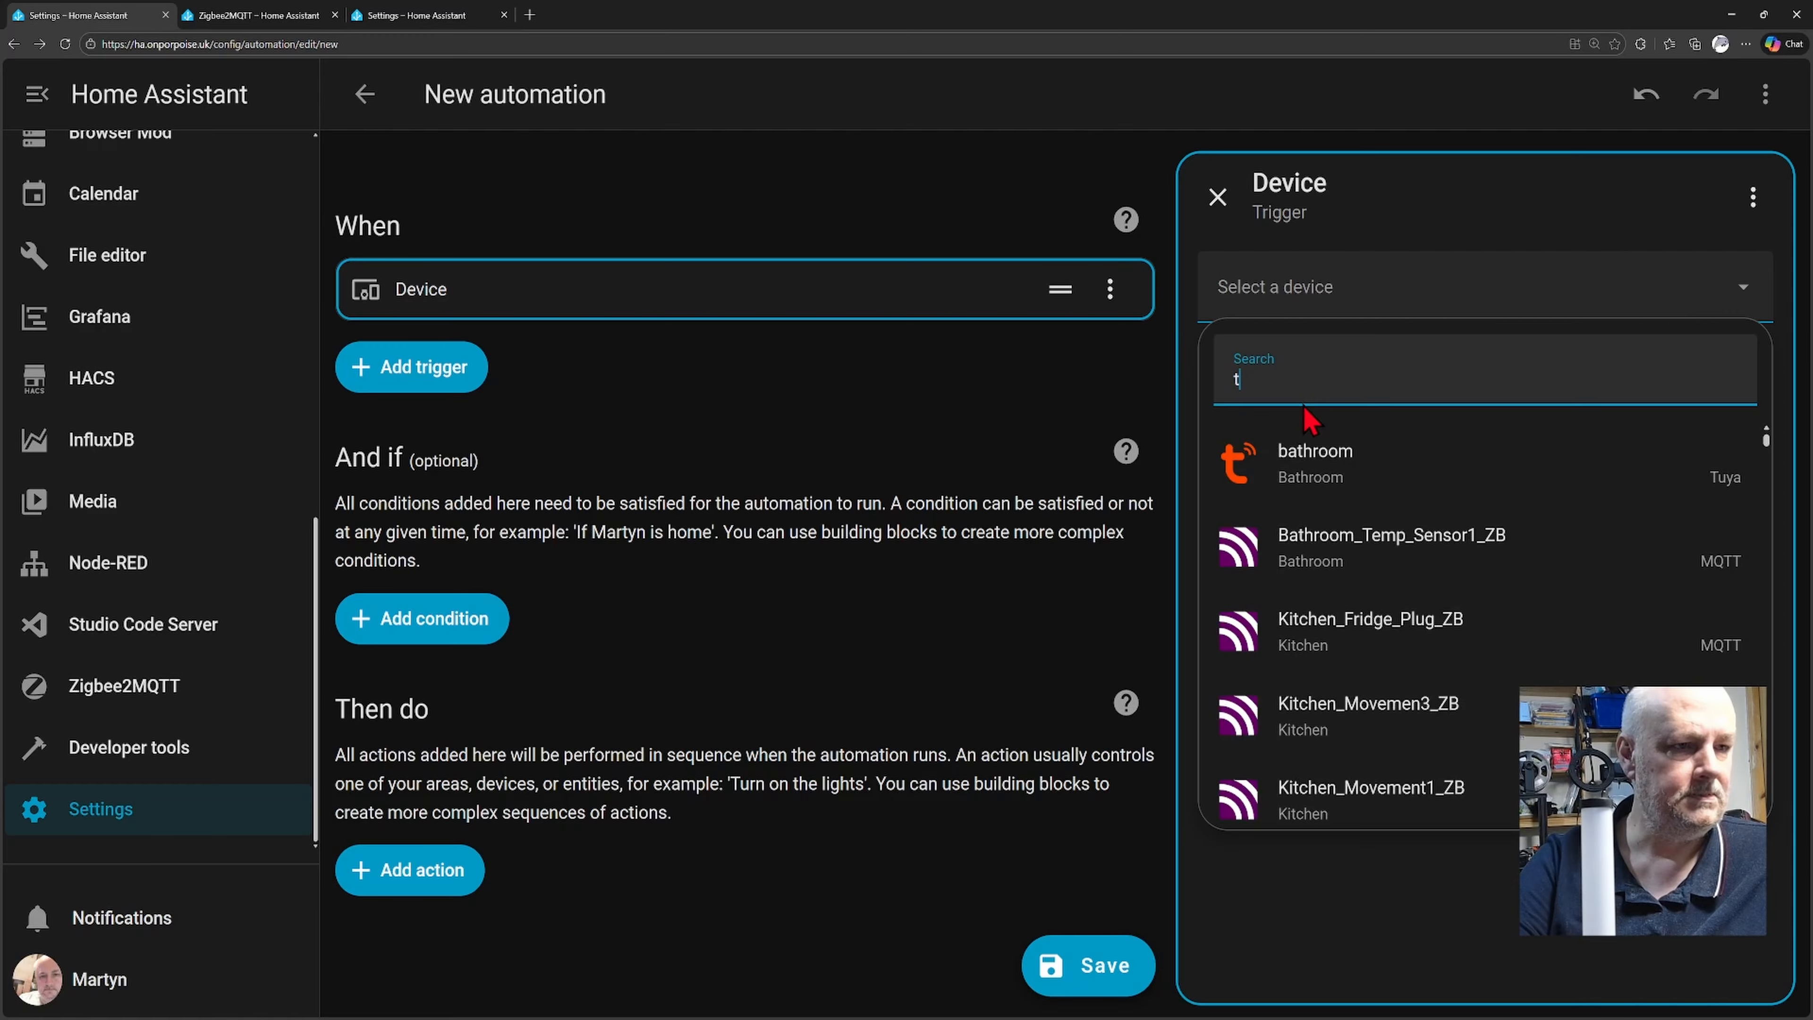
{"action": "type", "text": "est"}
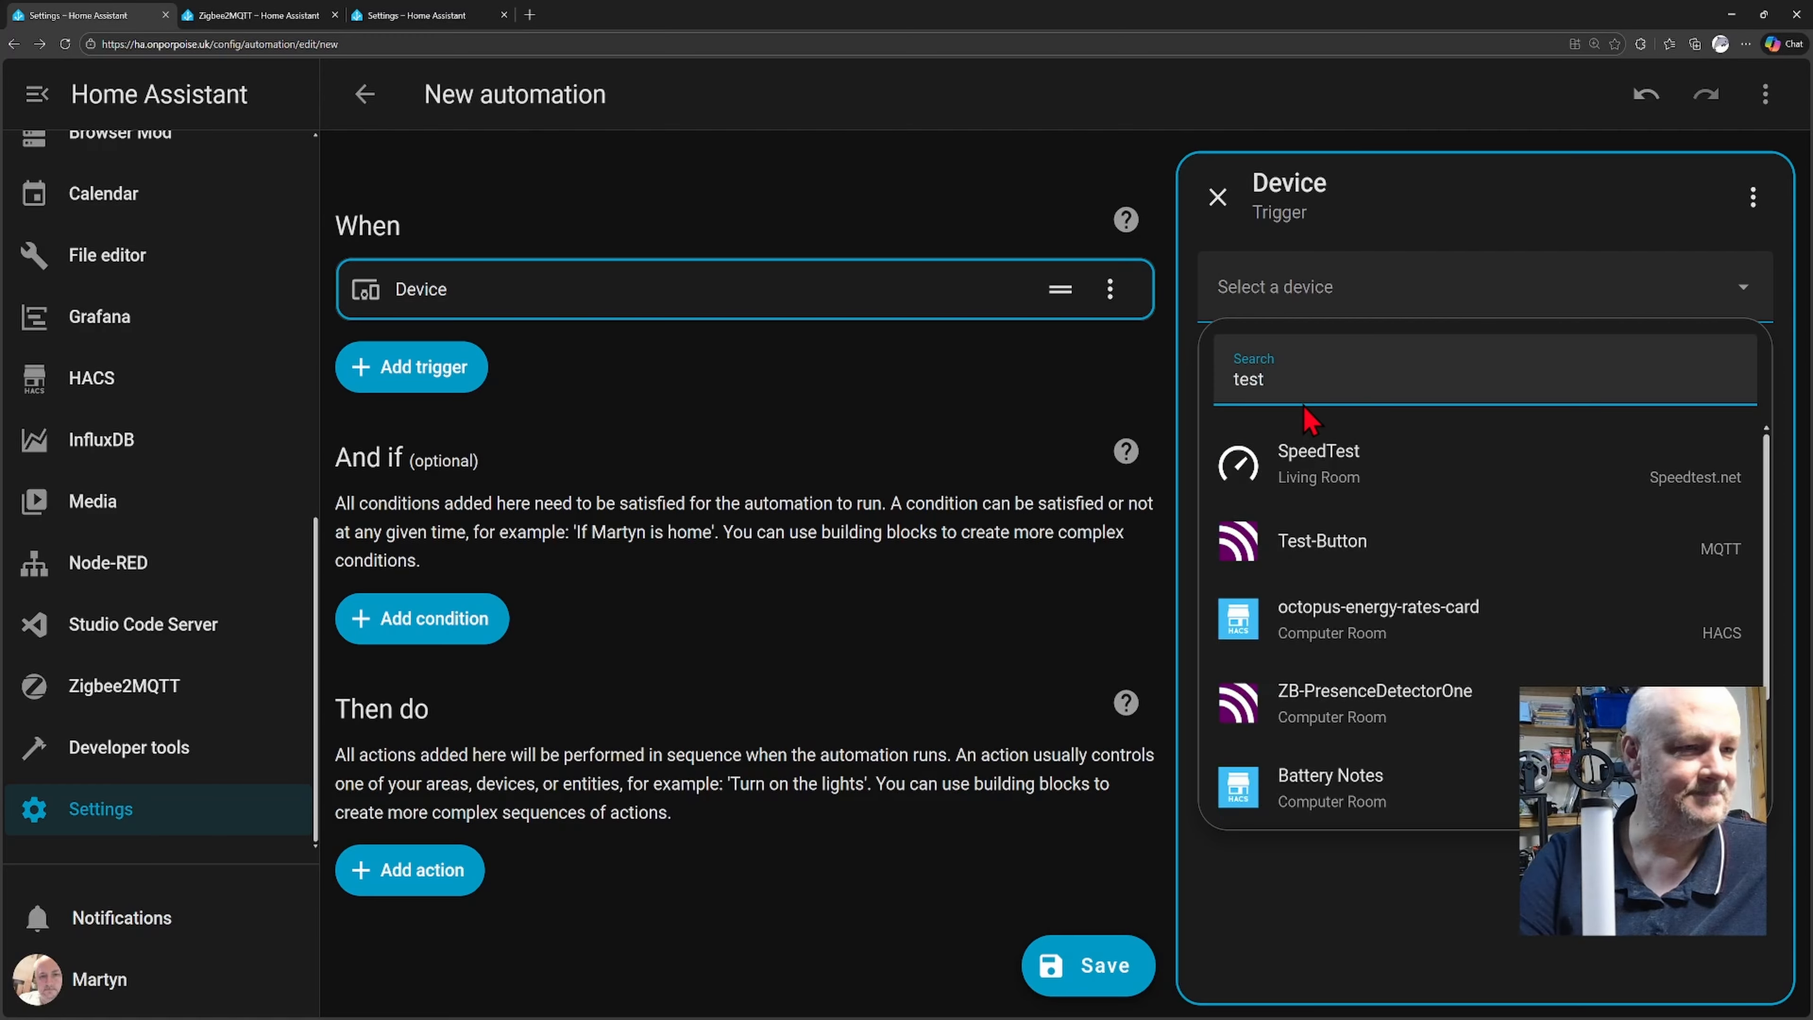
{"action": "left_click", "coordinate": [1326, 540]}
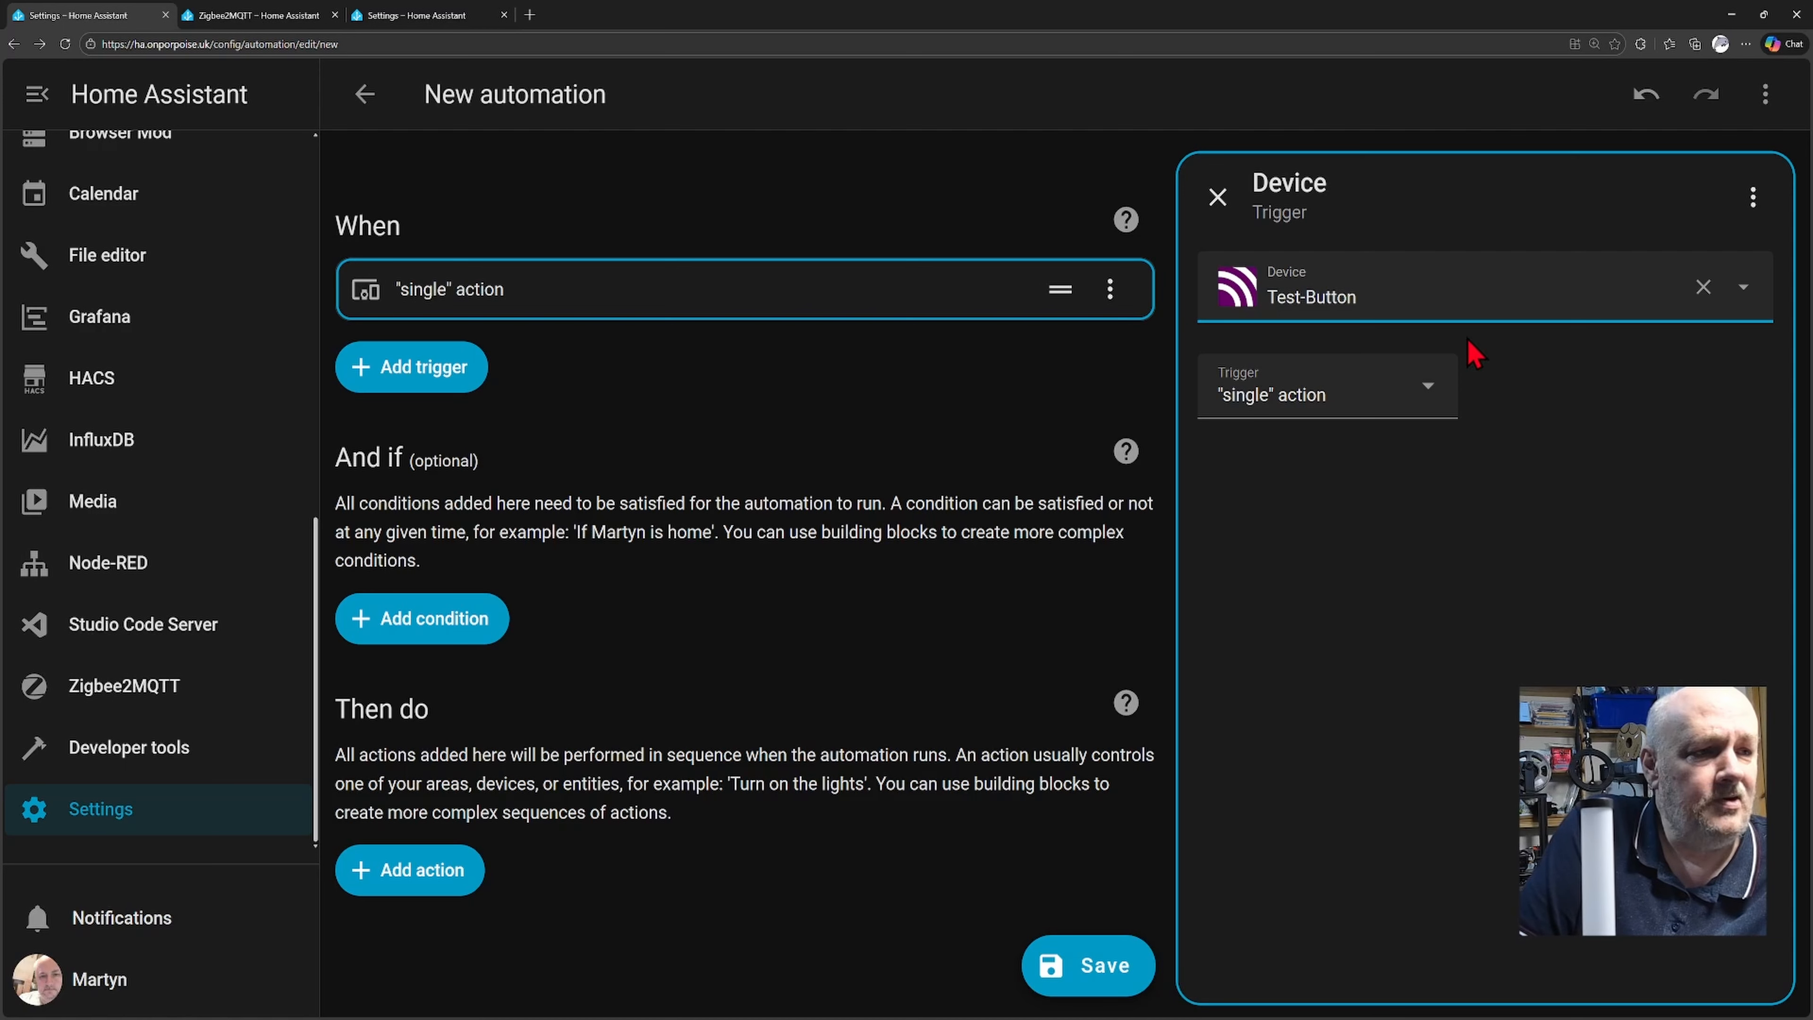
{"action": "left_click", "coordinate": [1432, 397]}
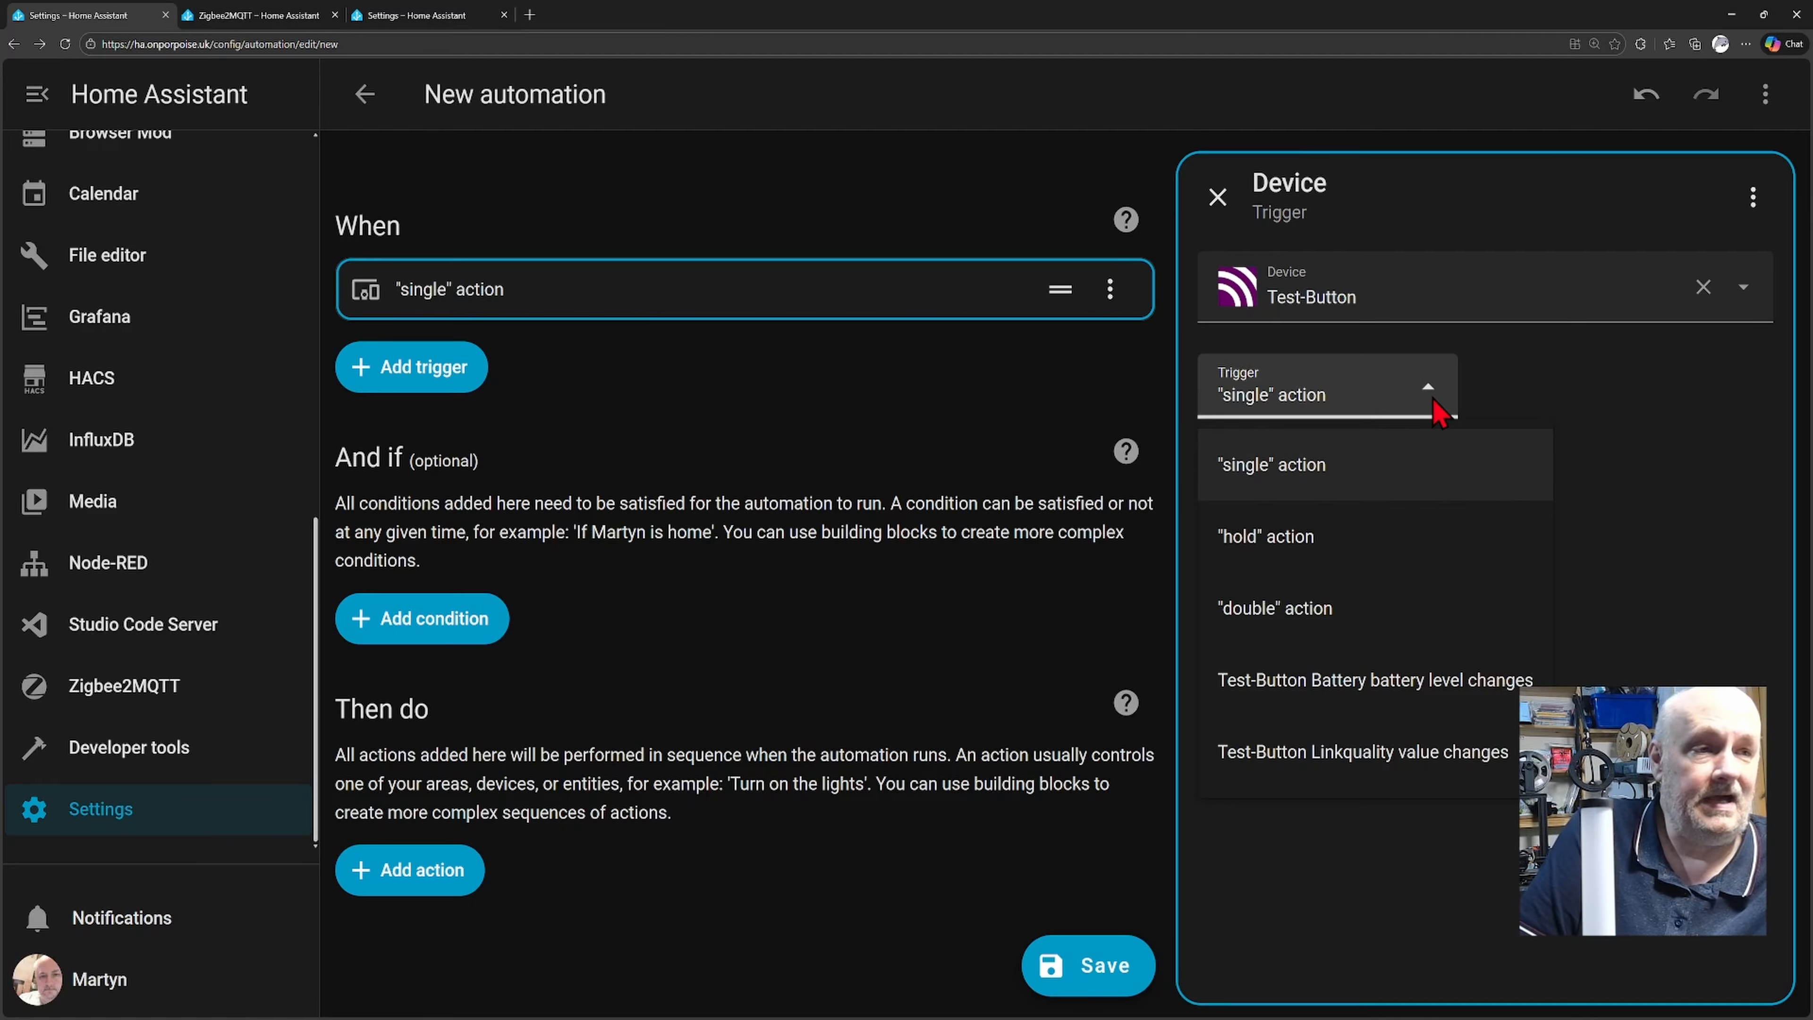
{"action": "left_click", "coordinate": [1304, 477]}
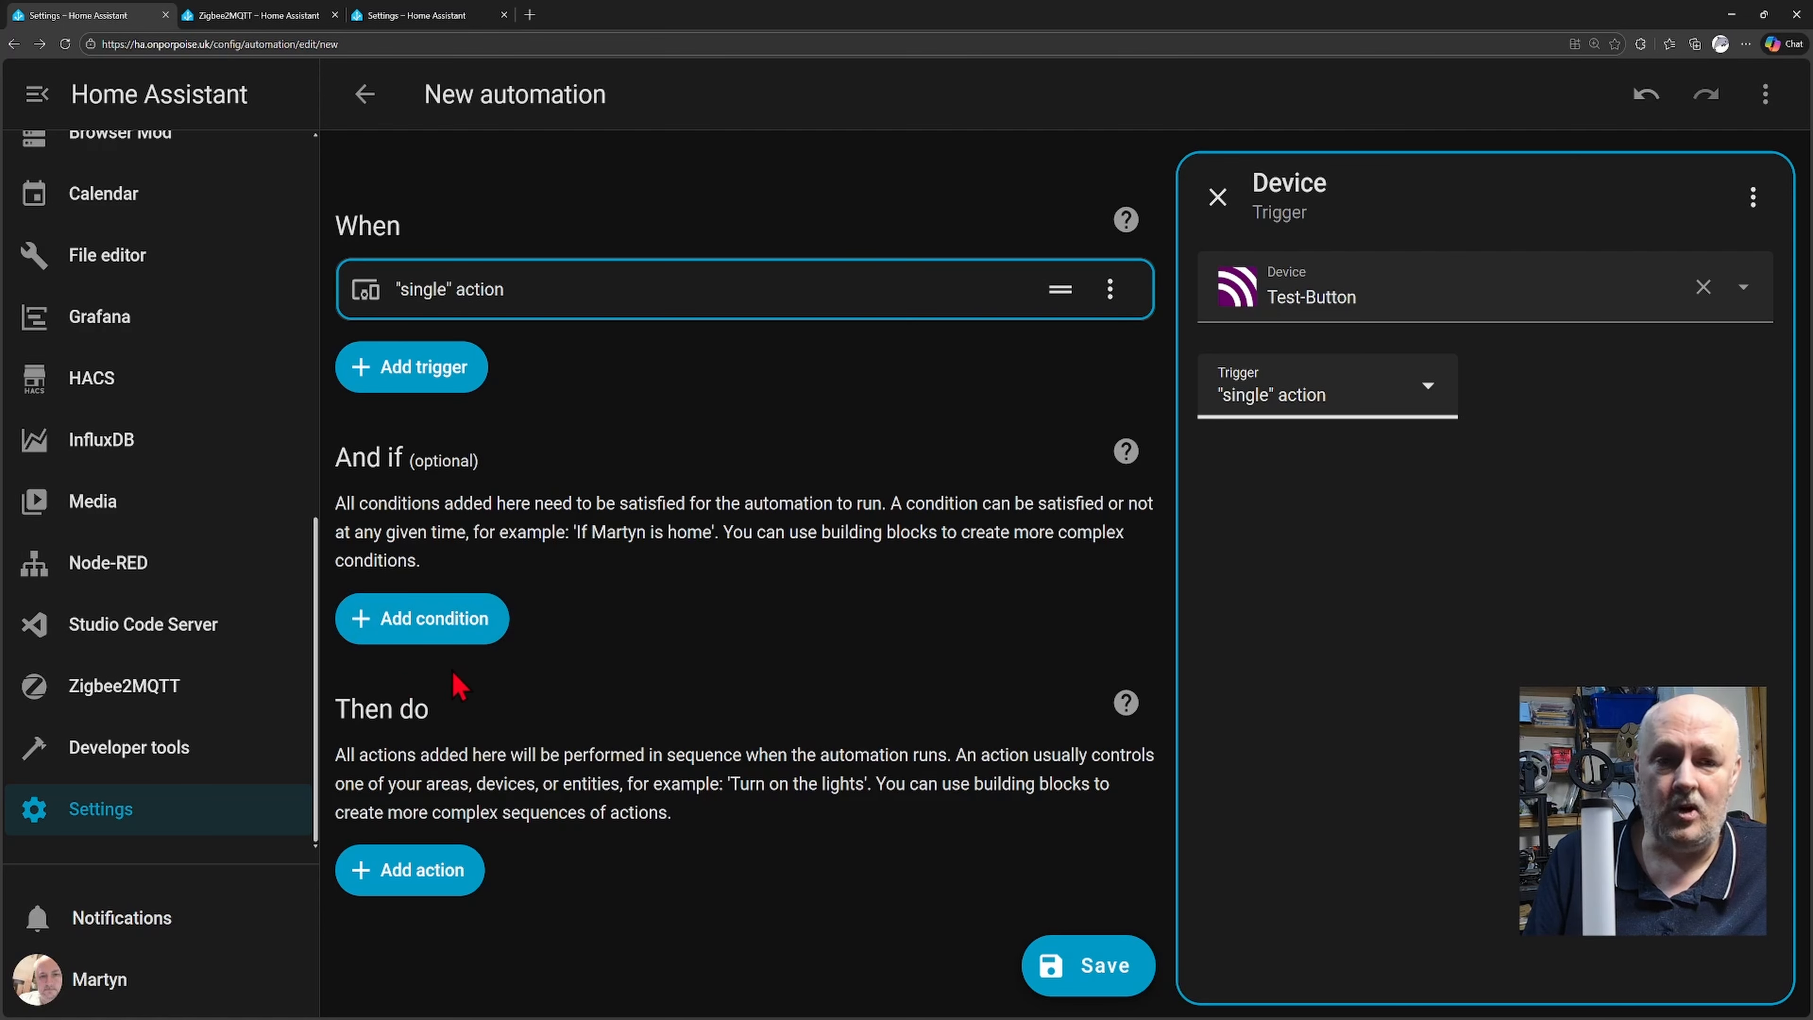
Step: Add a Device action for TAS_Dishwasher_PWR, found by searching for "tas", and set it to Turn on TAS_Dishwasher_PWR
{"action": "left_click", "coordinate": [404, 875]}
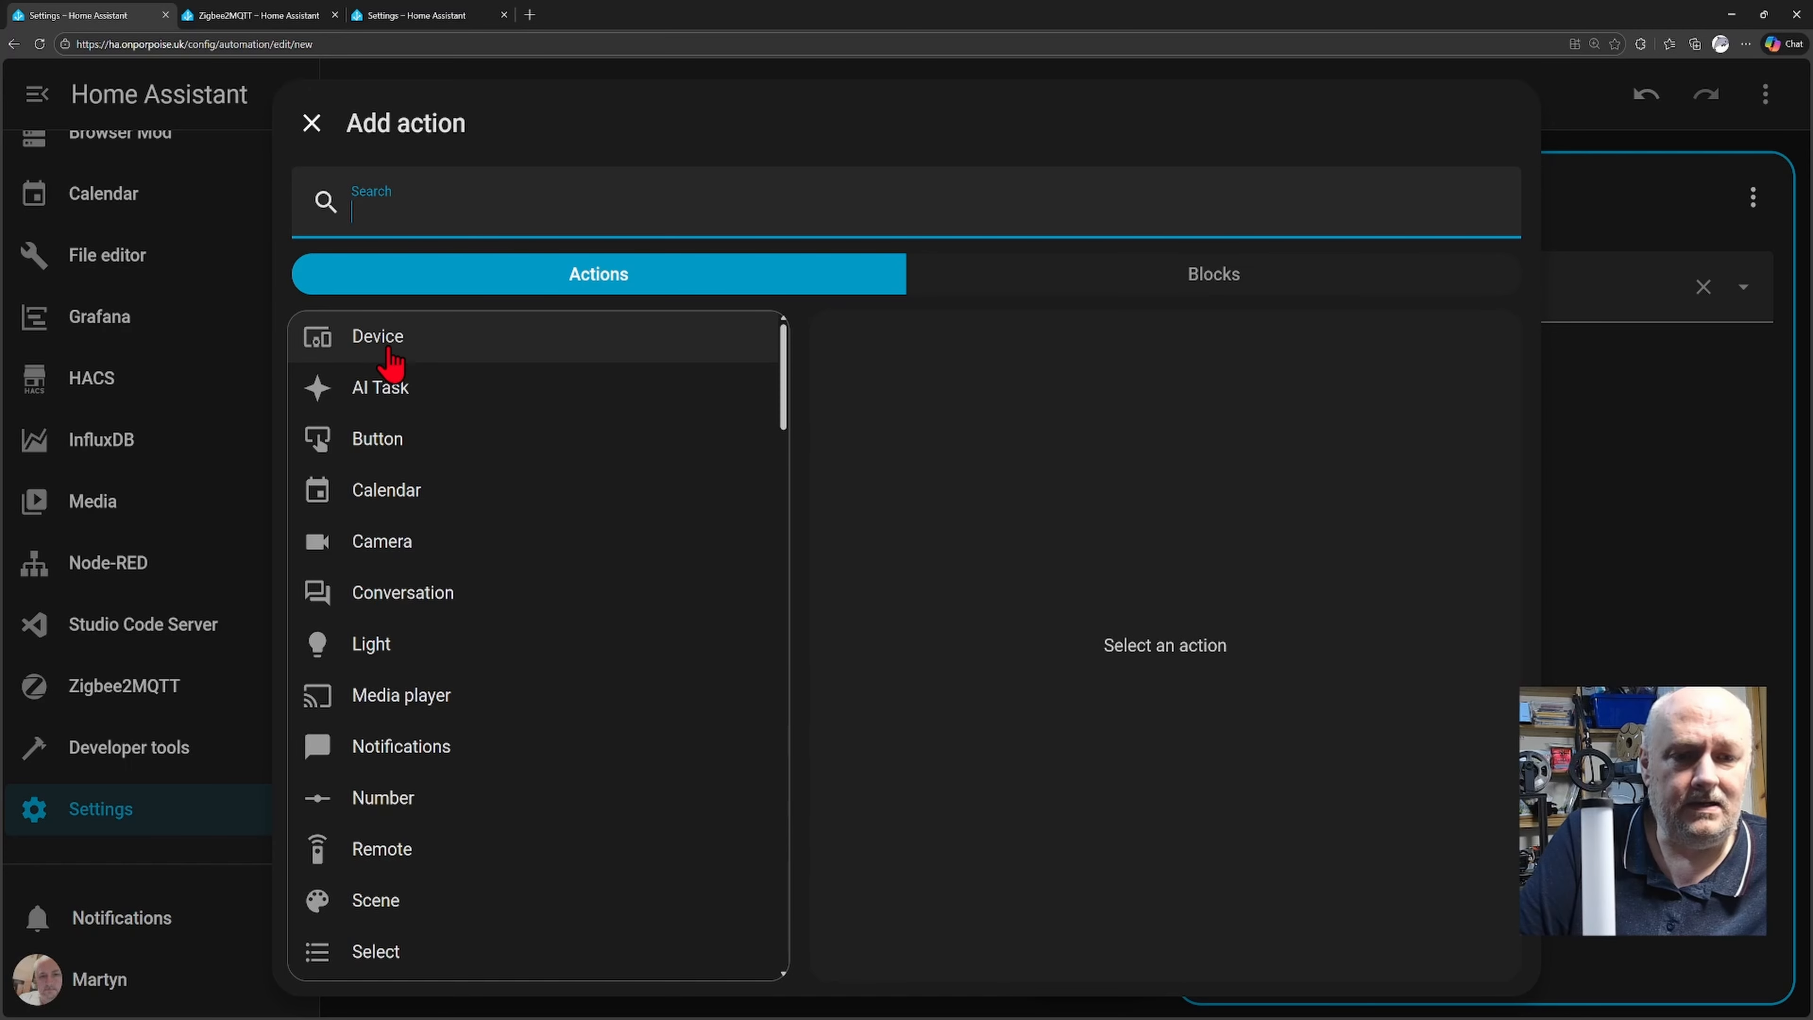
{"action": "left_click", "coordinate": [391, 359]}
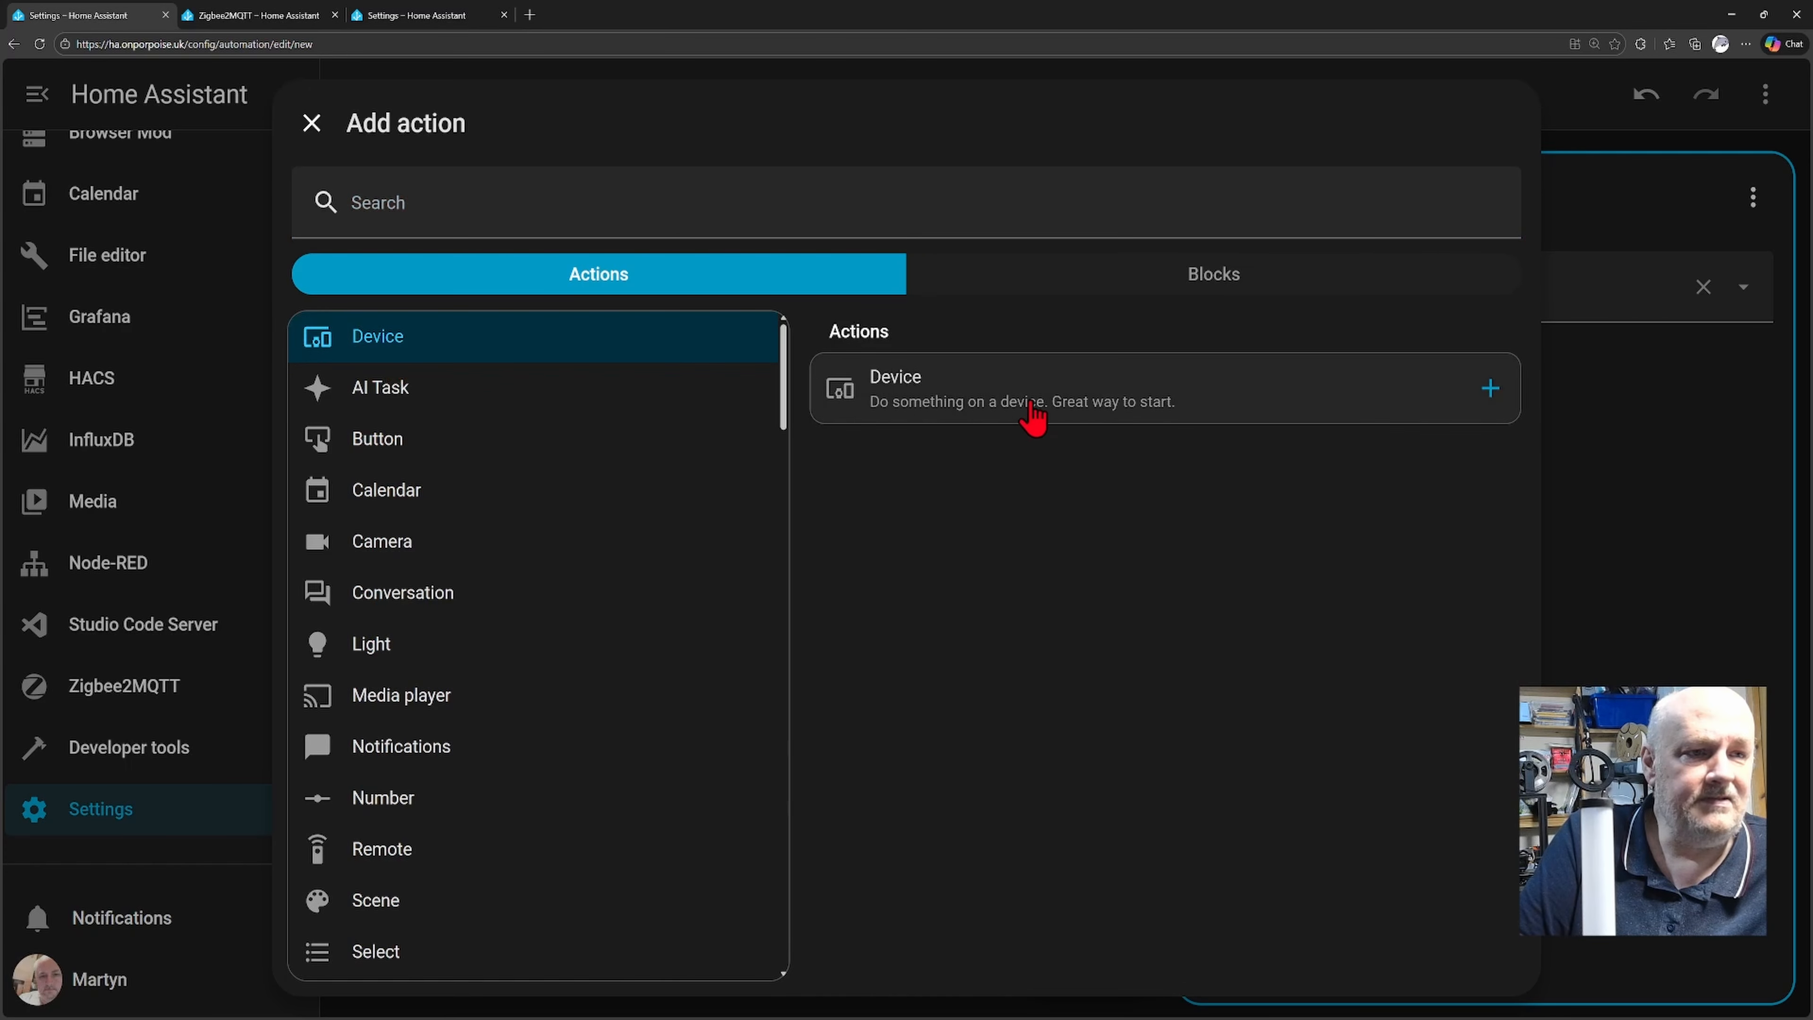
{"action": "left_click", "coordinate": [1033, 418]}
{"action": "left_click", "coordinate": [1538, 300]}
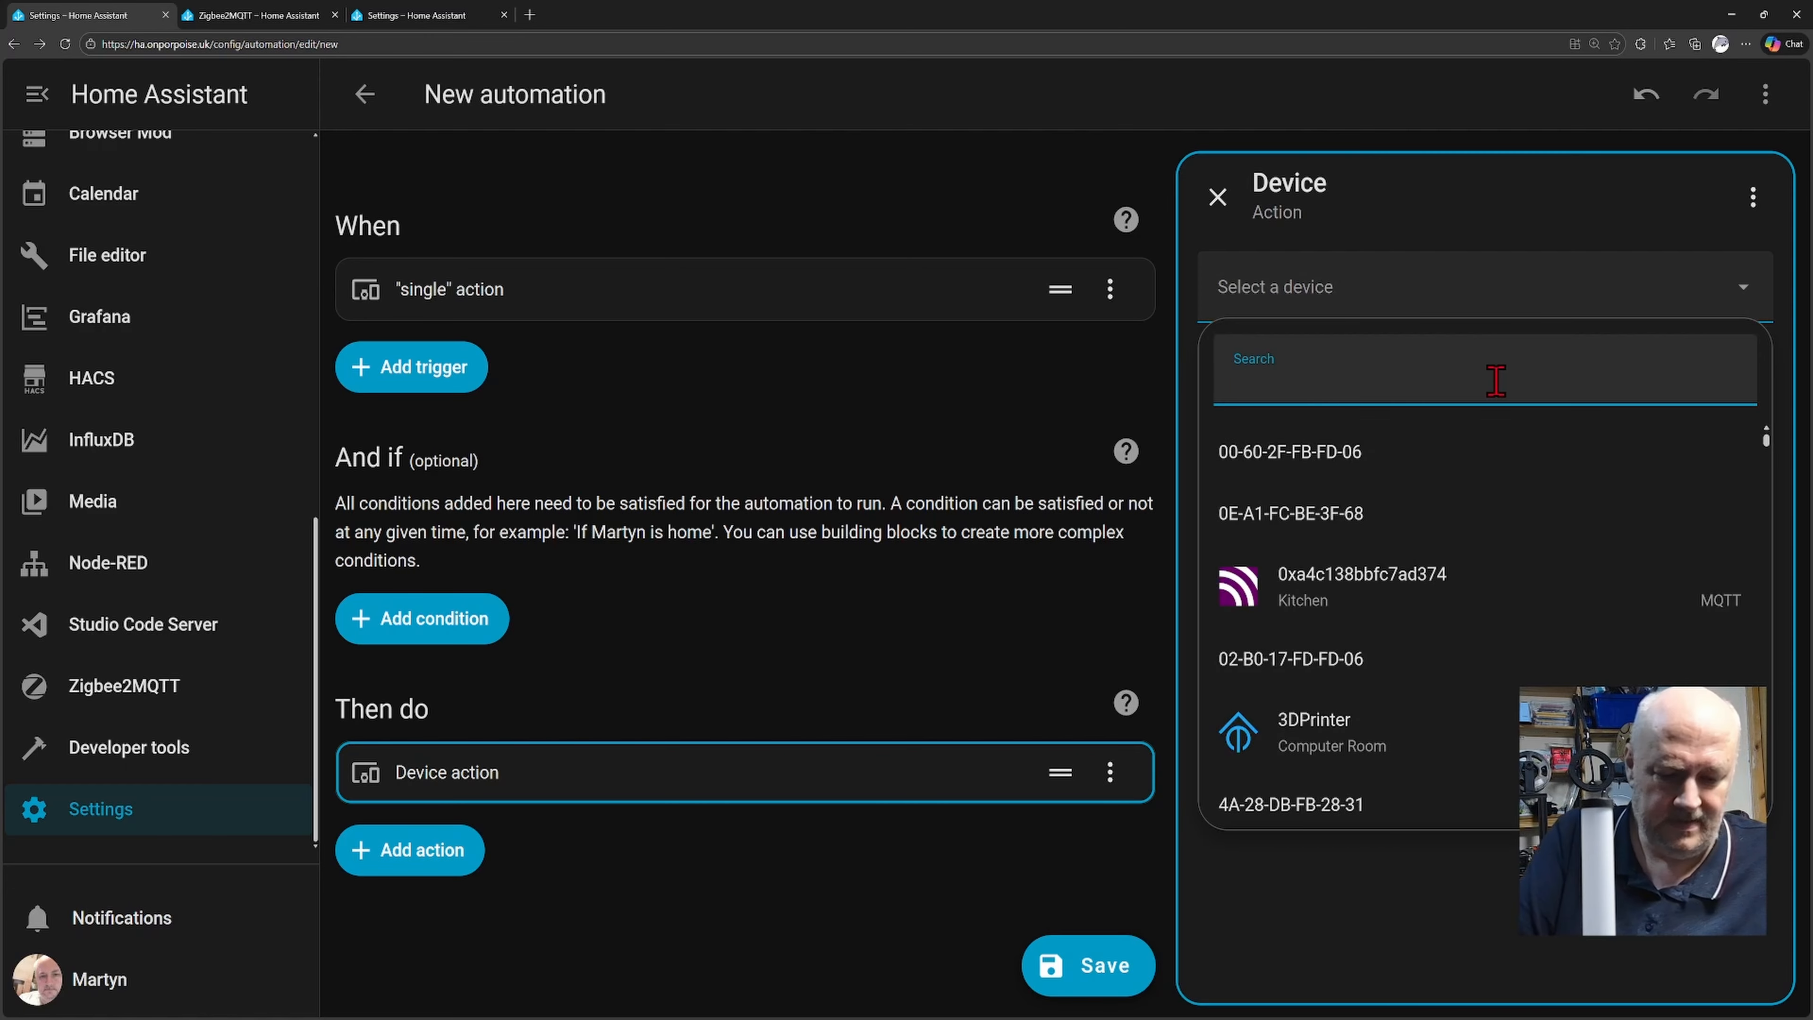
{"action": "type", "text": "ta"}
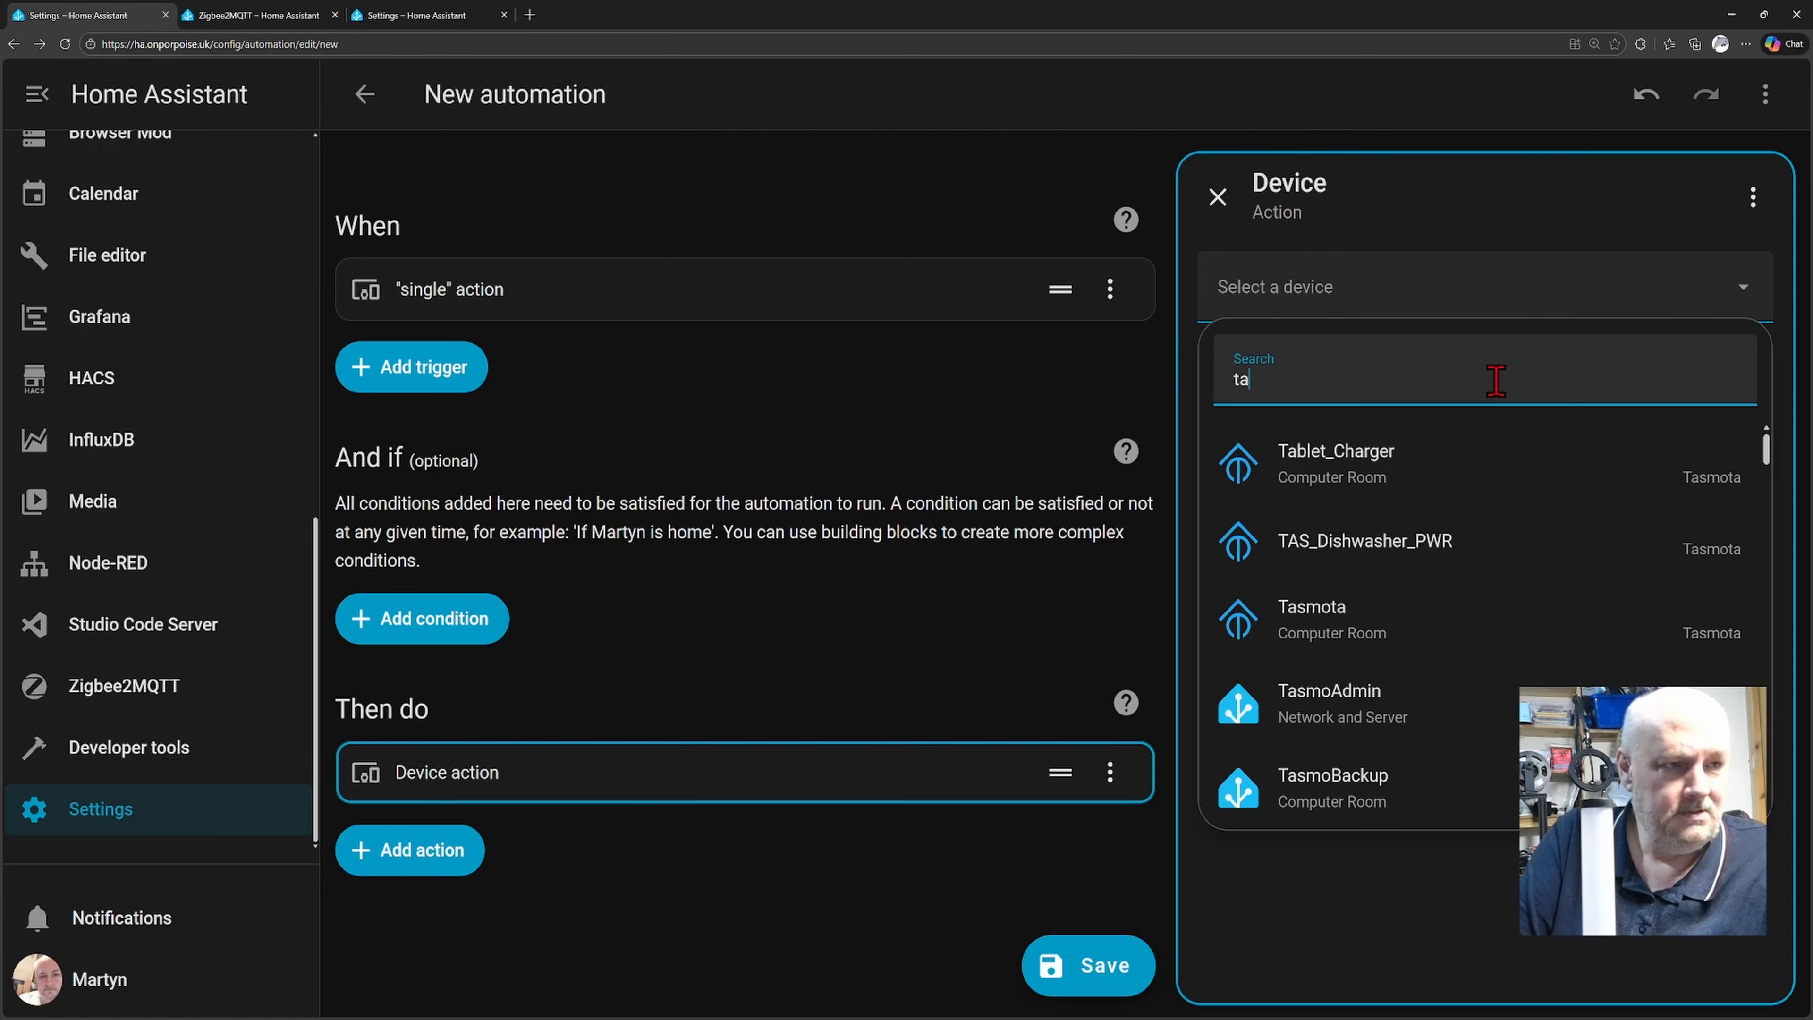
{"action": "type", "text": "s"}
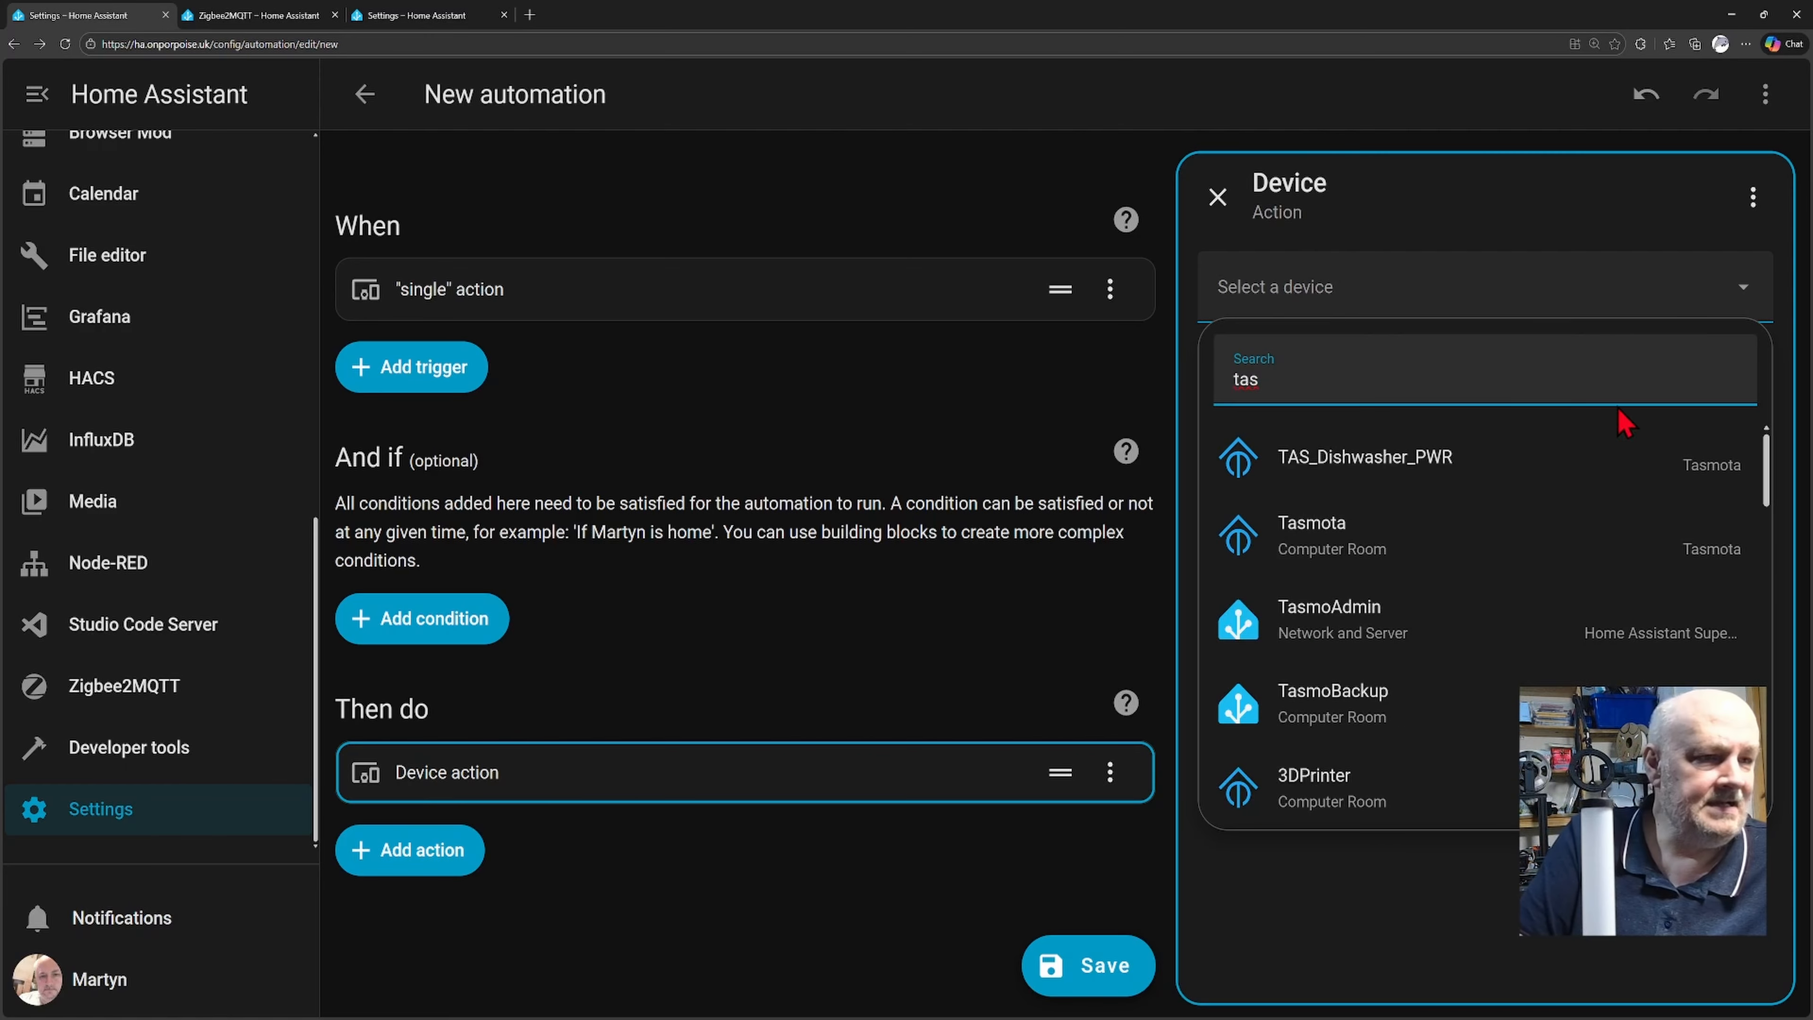
{"action": "left_click", "coordinate": [1296, 477]}
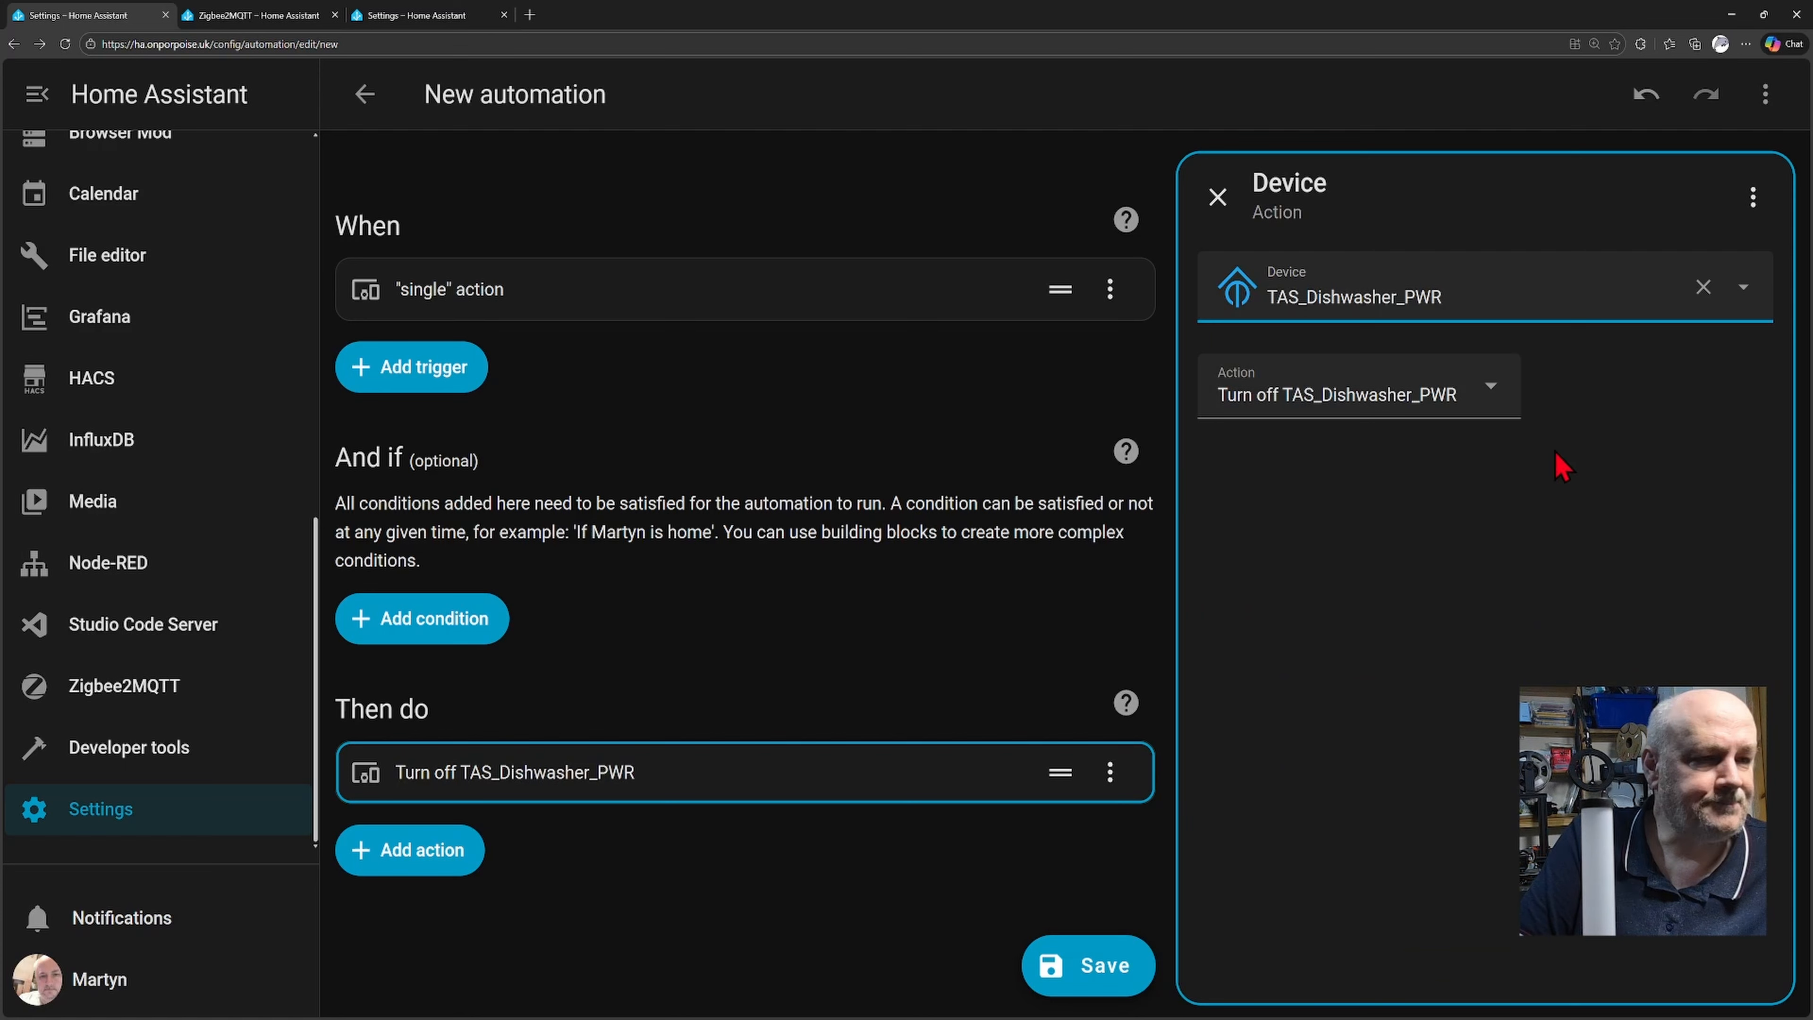
{"action": "left_click", "coordinate": [1491, 389]}
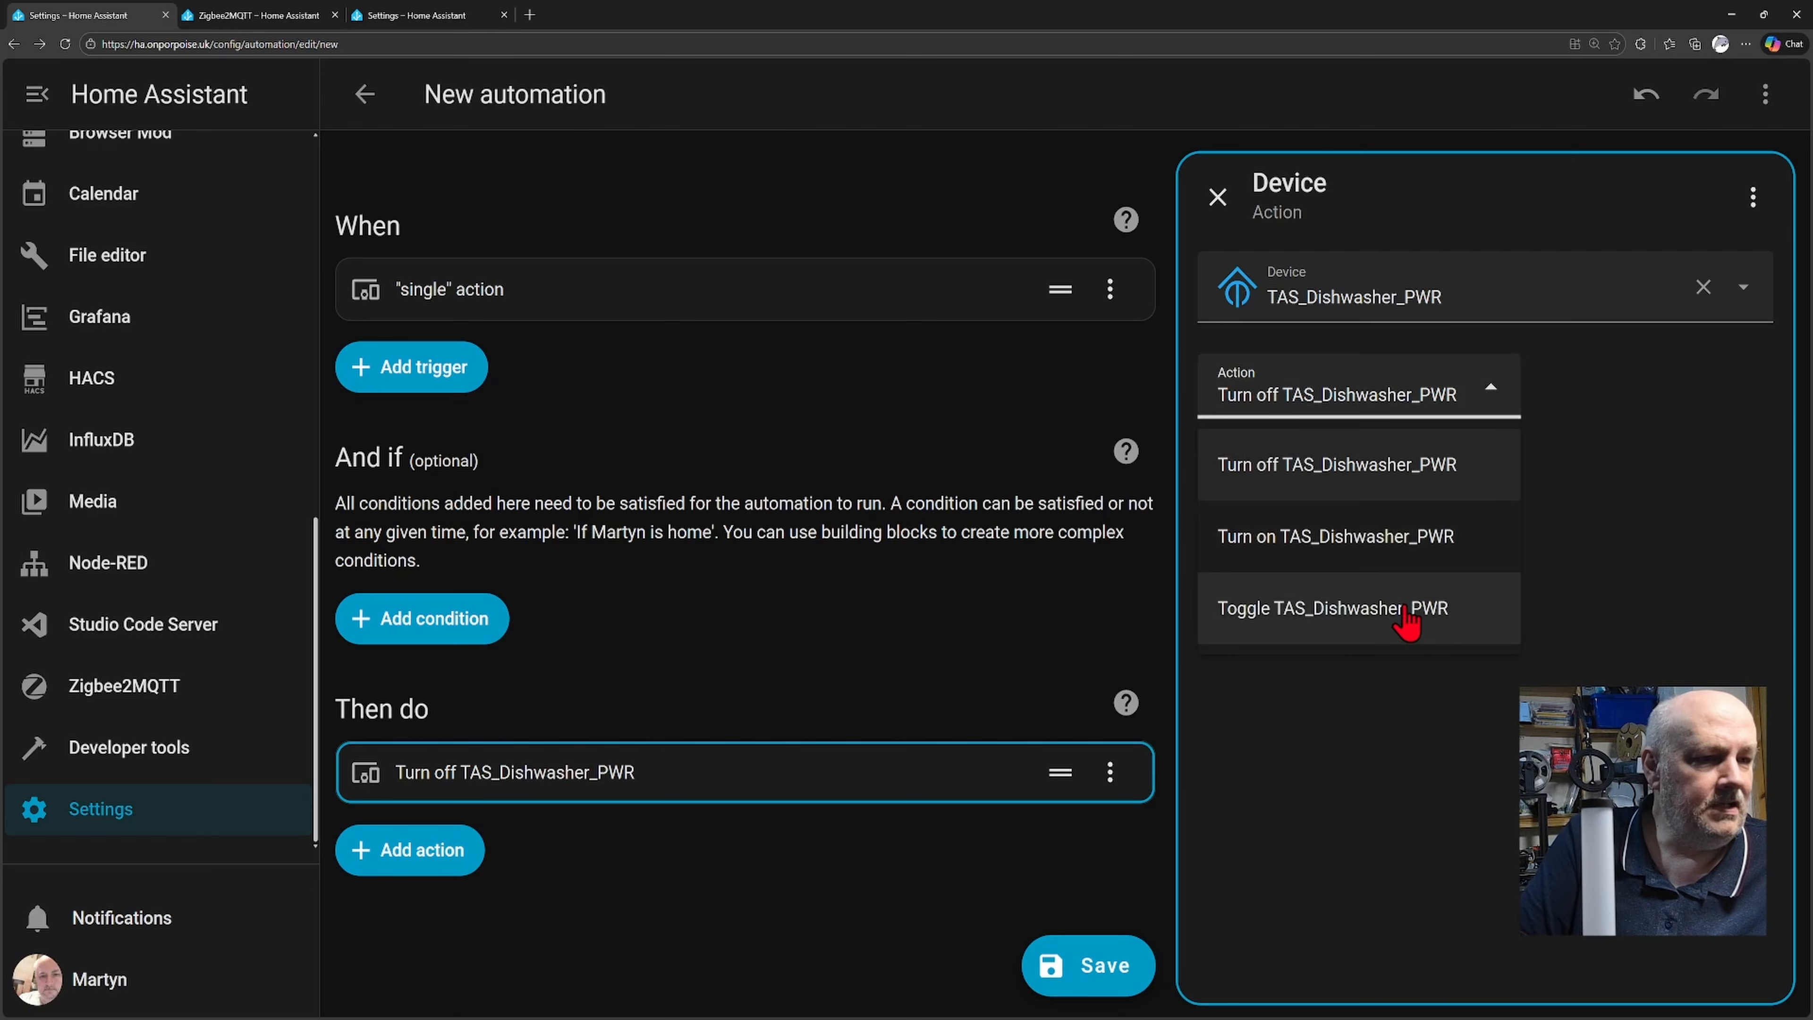
{"action": "left_click", "coordinate": [1369, 560]}
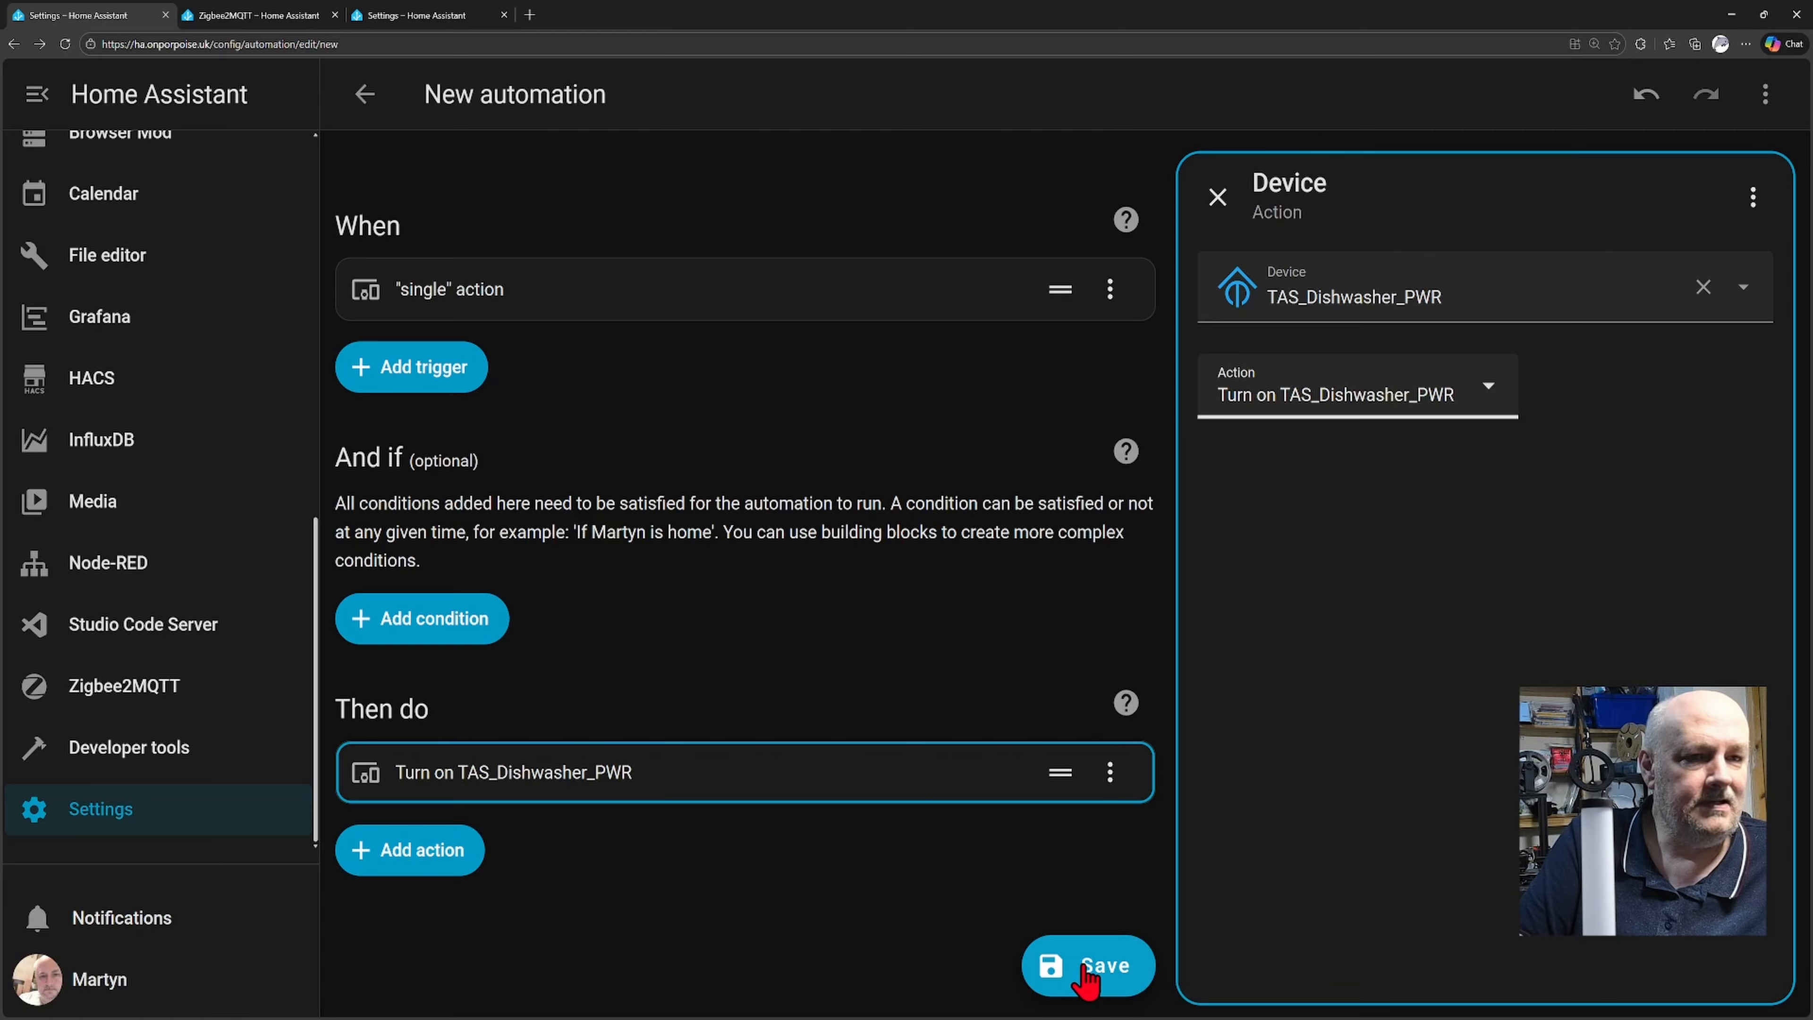
Step: Save the automation under the name "Light"
{"action": "left_click", "coordinate": [1086, 975]}
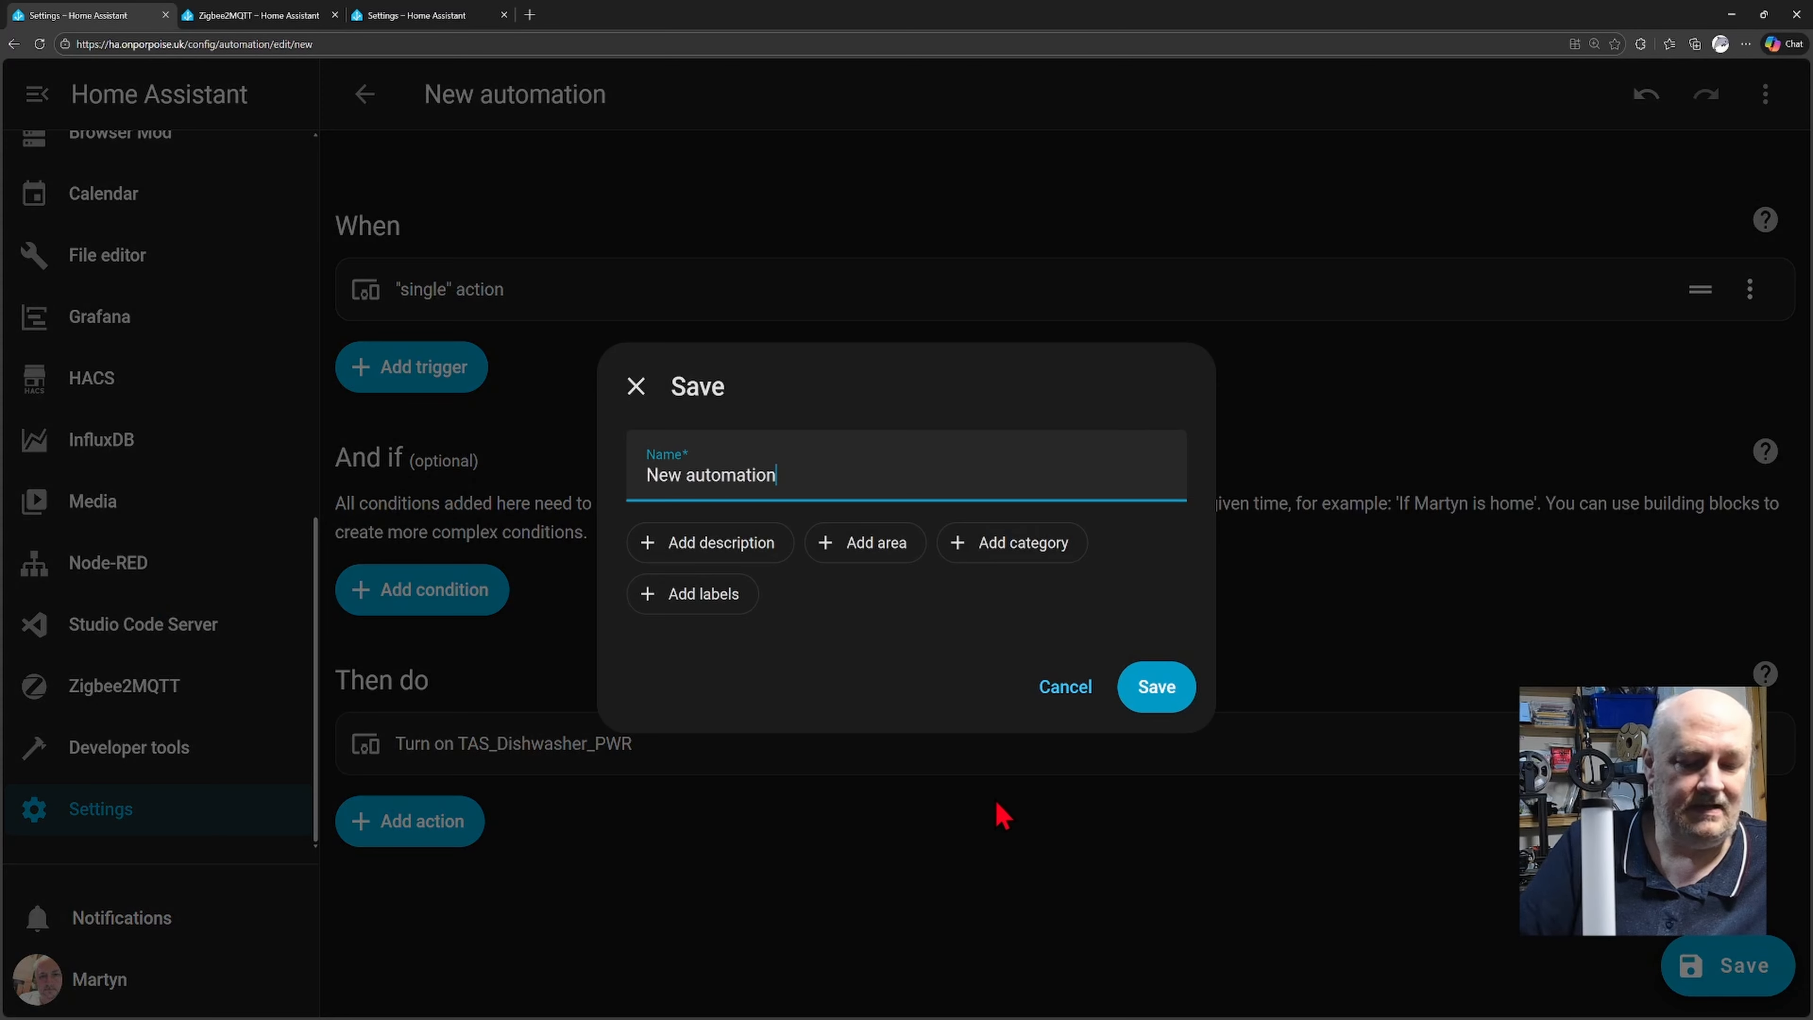
{"action": "key", "text": "BackSpace"}
{"action": "key", "text": "BackSpace"}
{"action": "key", "text": "BackSpace"}
{"action": "key", "text": "BackSpace"}
{"action": "key", "text": "BackSpace"}
{"action": "key", "text": "BackSpace"}
{"action": "key", "text": "BackSpace"}
{"action": "key", "text": "BackSpace"}
{"action": "key", "text": "BackSpace"}
{"action": "key", "text": "BackSpace"}
{"action": "key", "text": "BackSpace"}
{"action": "key", "text": "BackSpace"}
{"action": "key", "text": "BackSpace"}
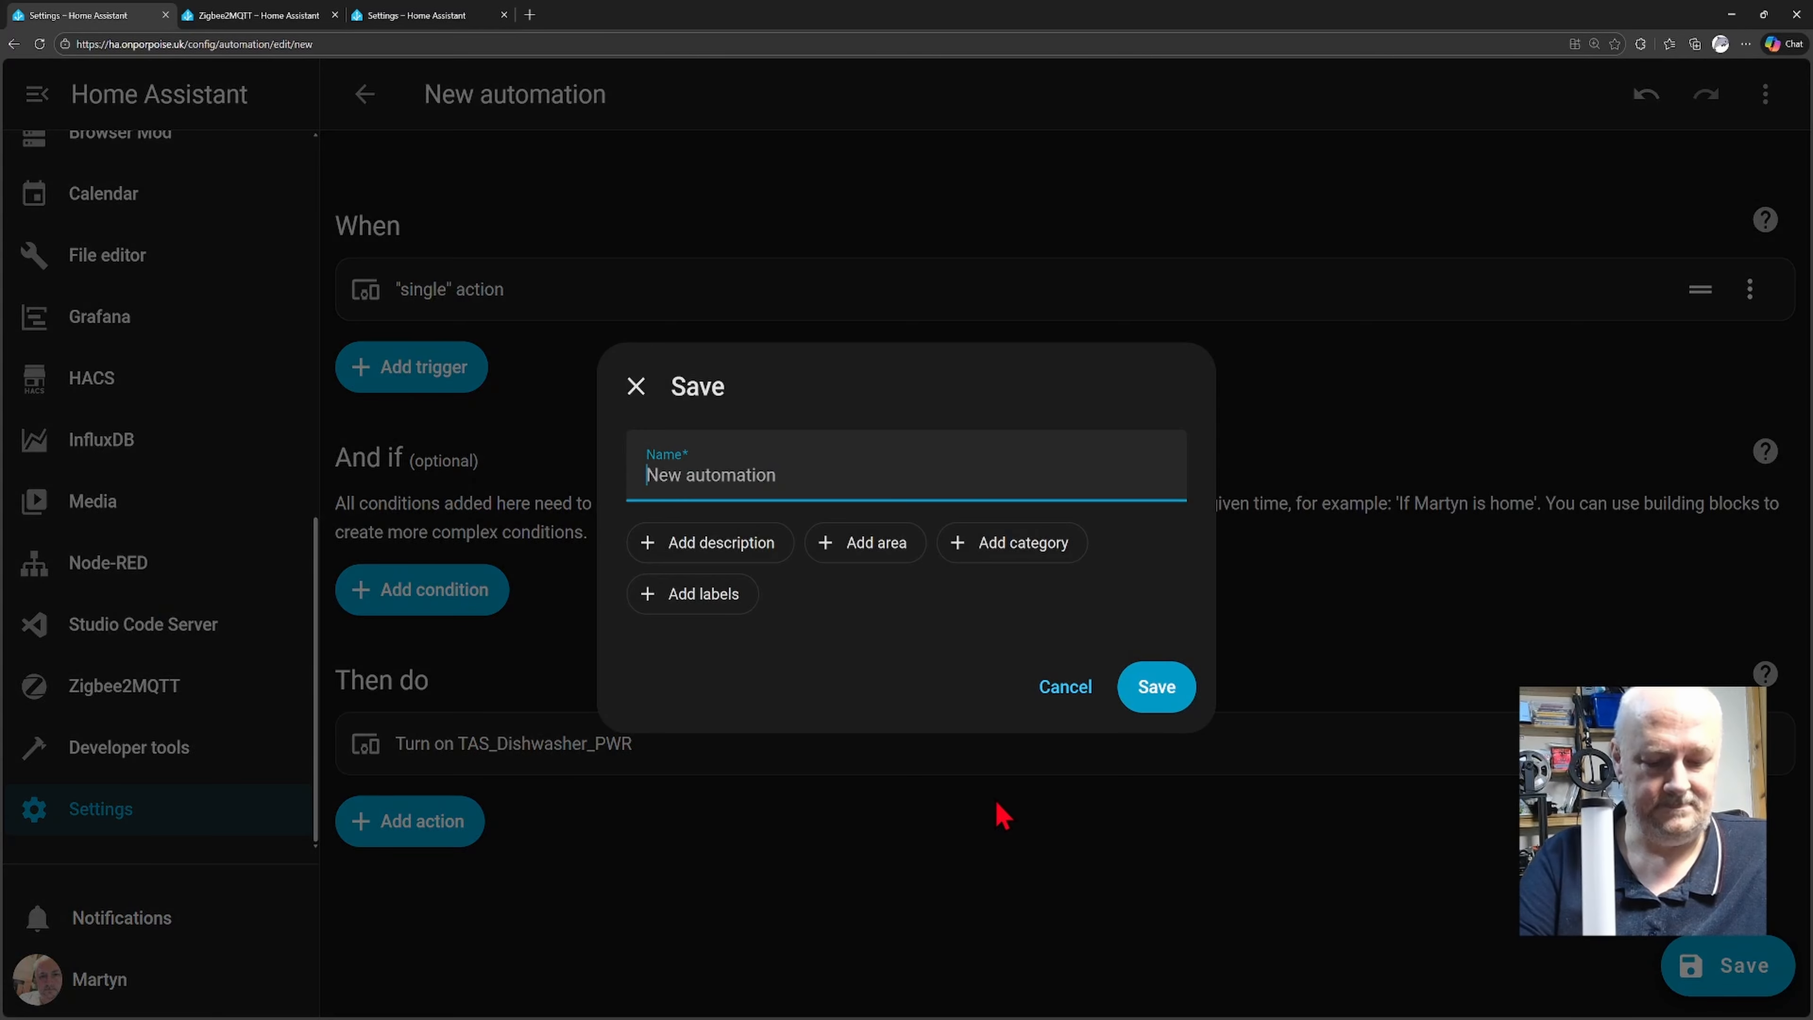
{"action": "type", "text": "Light"}
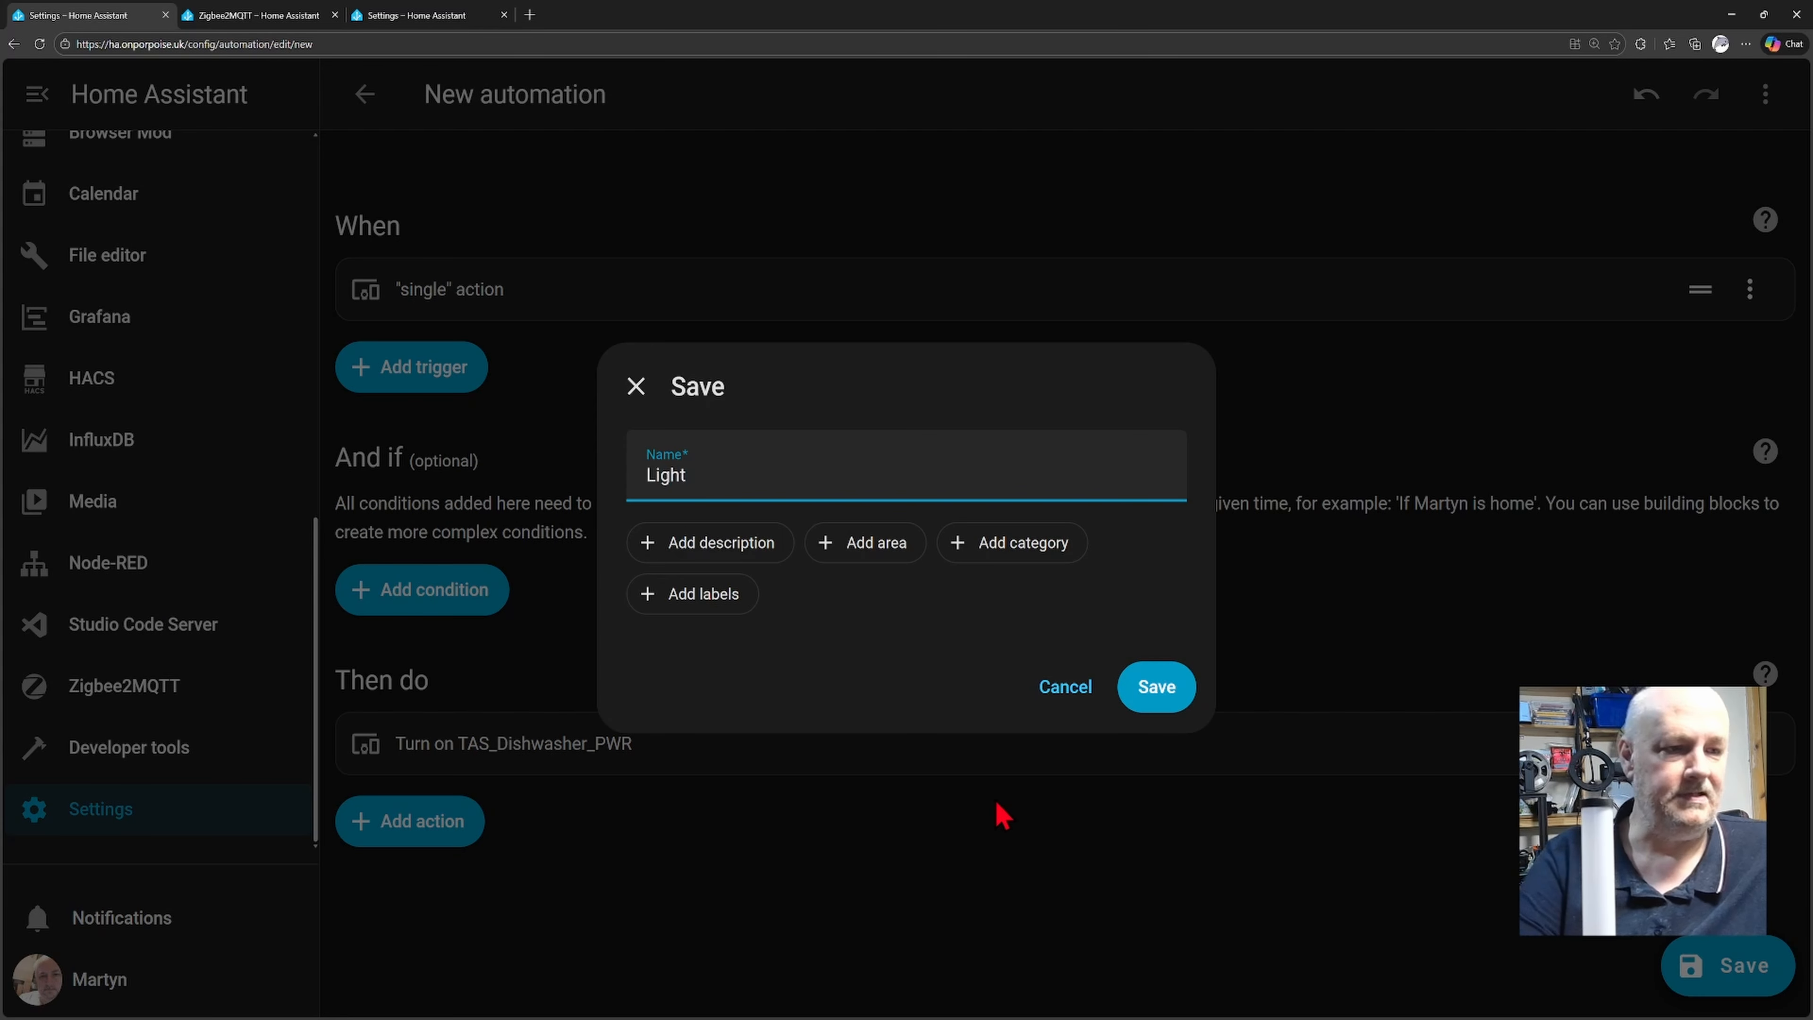
{"action": "left_click", "coordinate": [1147, 704]}
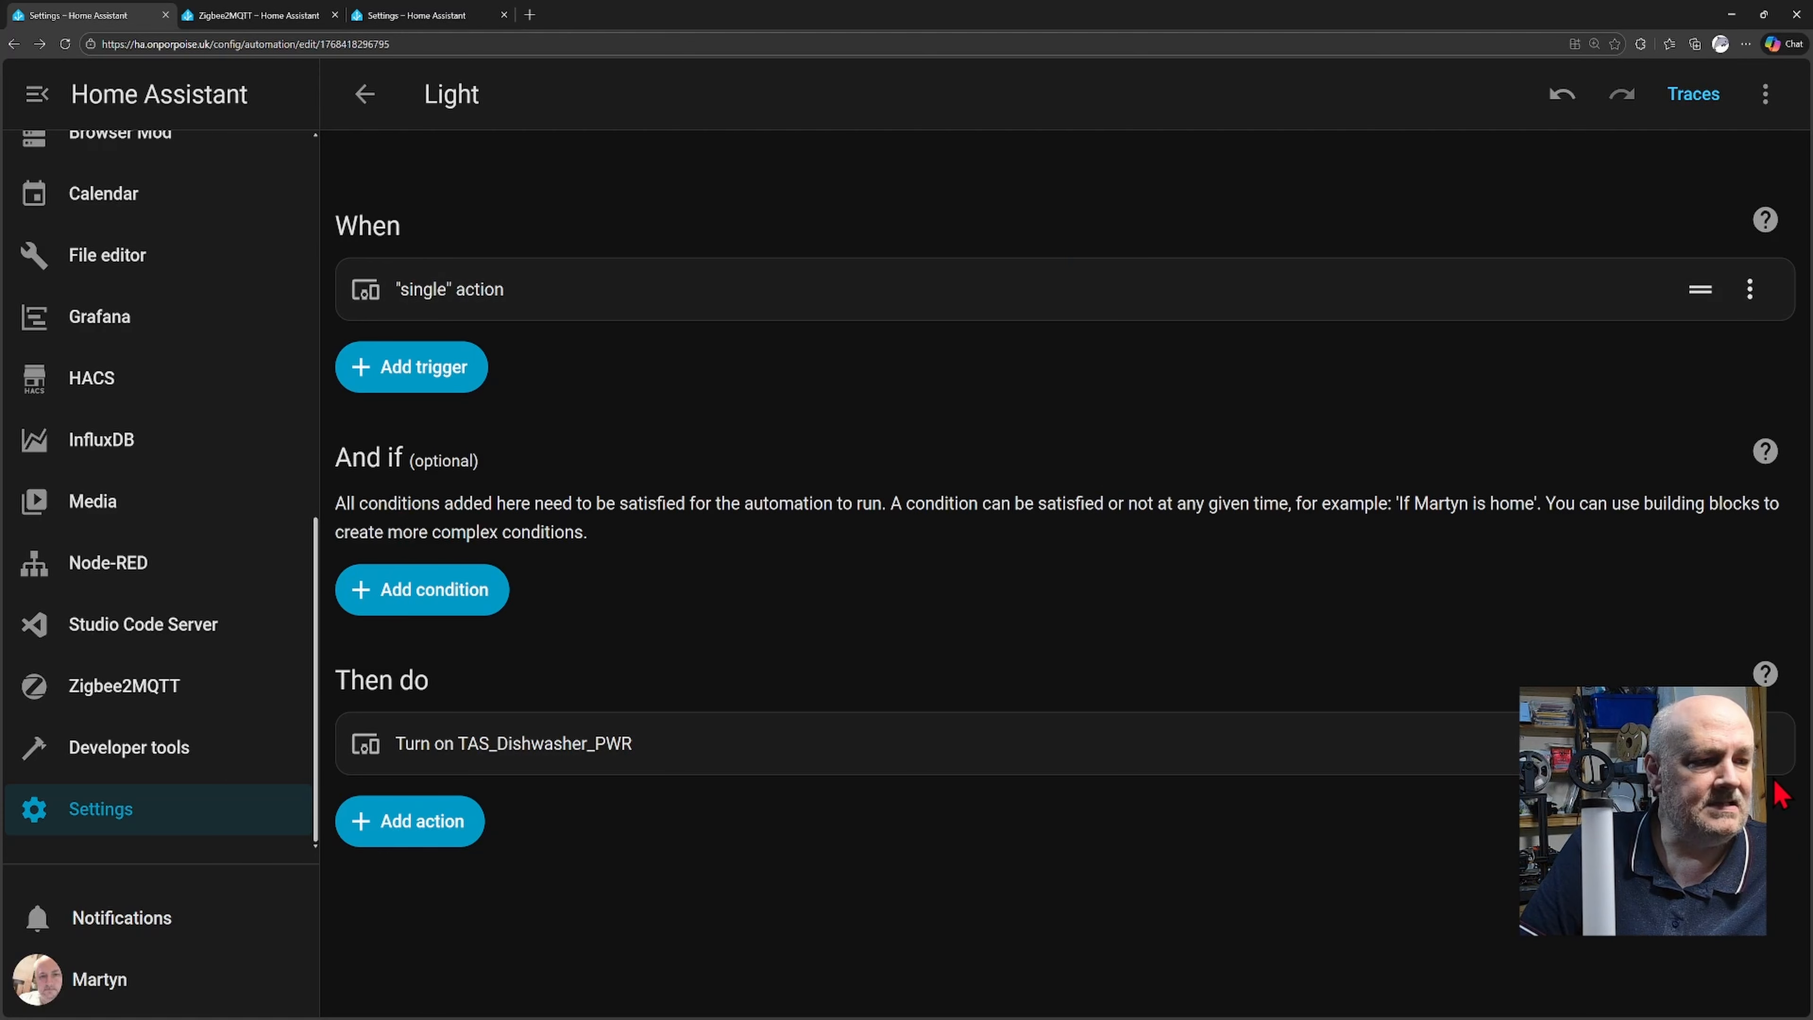
Step: Run the Turn on TAS_Dishwasher_PWR action of the Light automation manually to test it
{"action": "left_click", "coordinate": [1749, 744]}
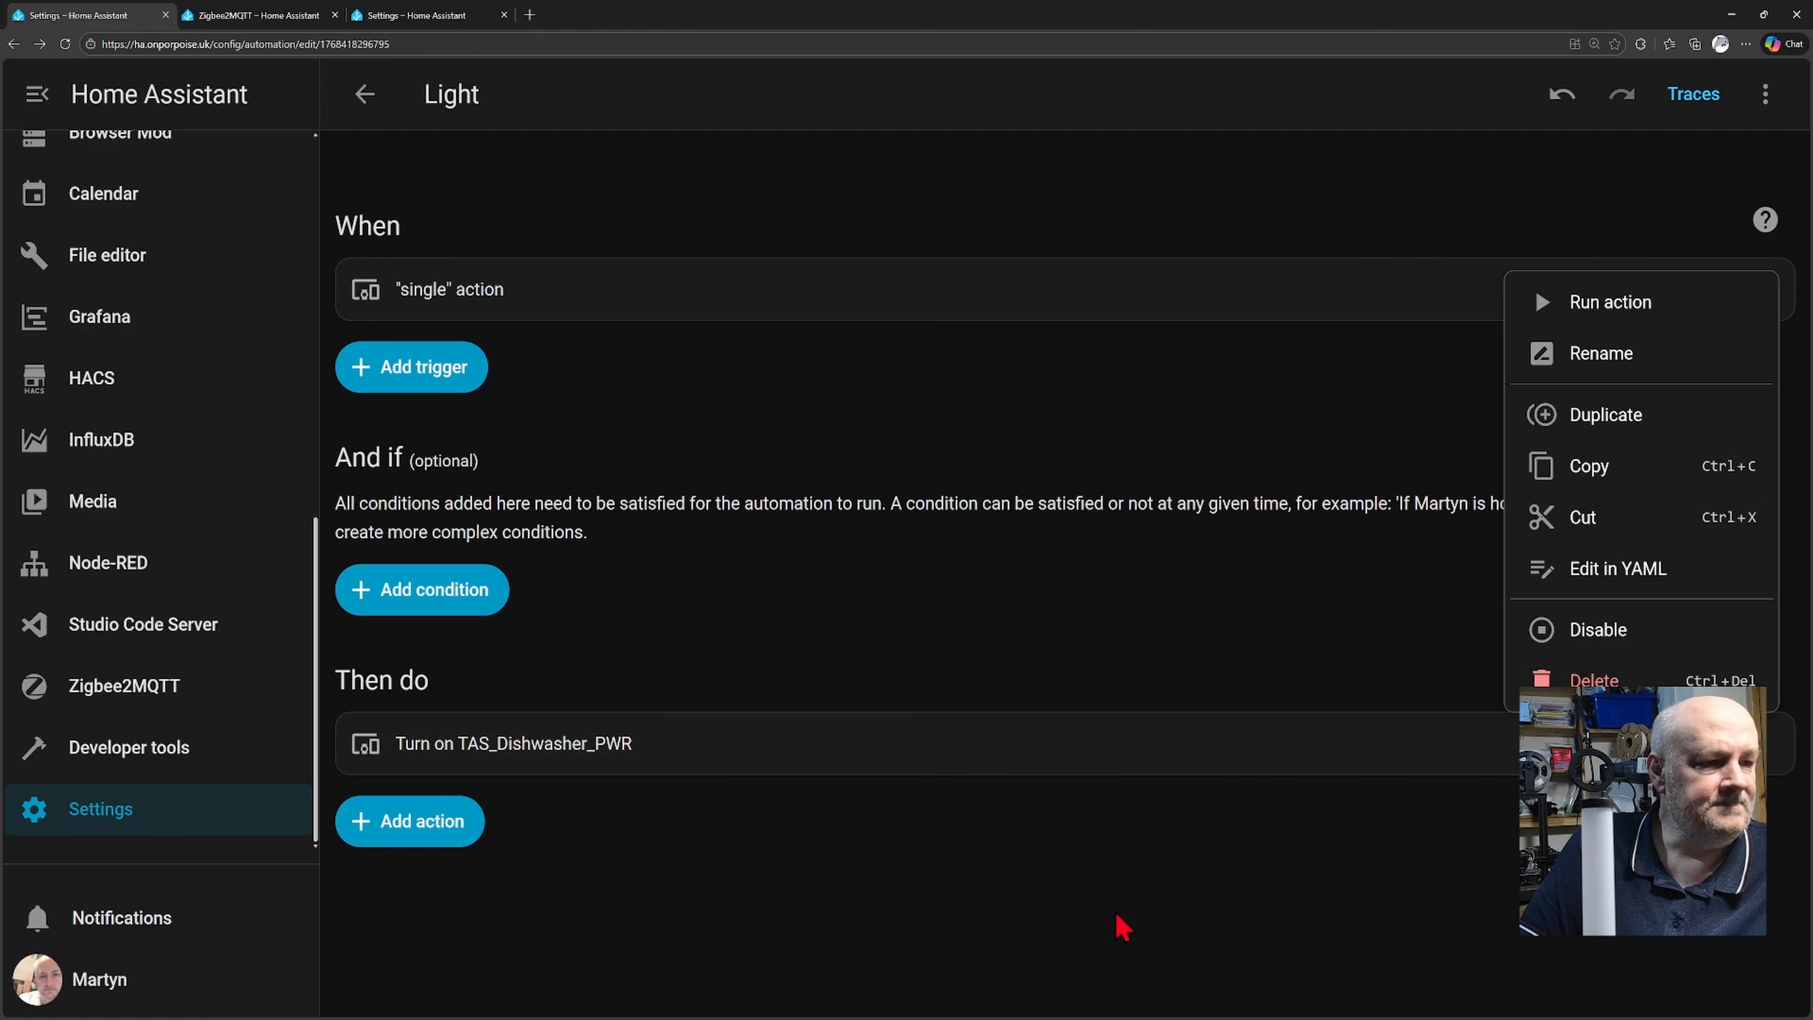
{"action": "left_click", "coordinate": [1617, 303]}
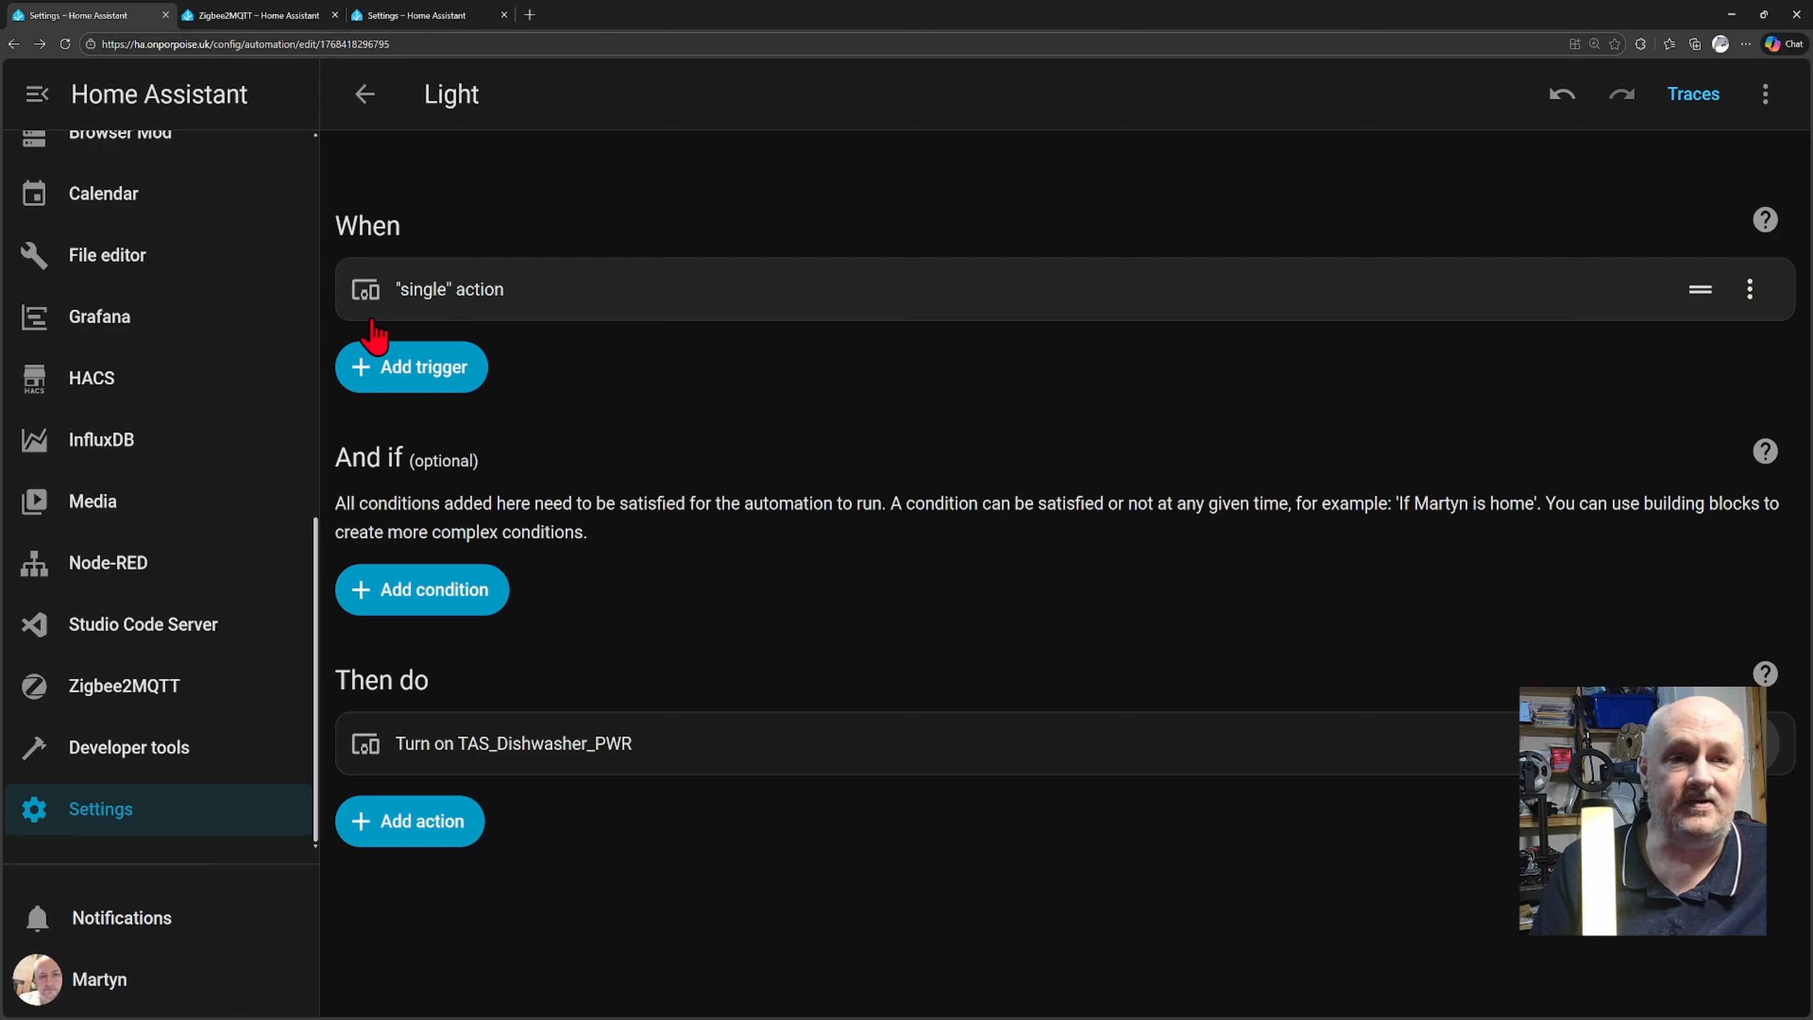
Step: Add a second Device trigger for Test-Button, found by searching for "tes", and set its trigger to the "double" action
{"action": "left_click", "coordinate": [421, 377]}
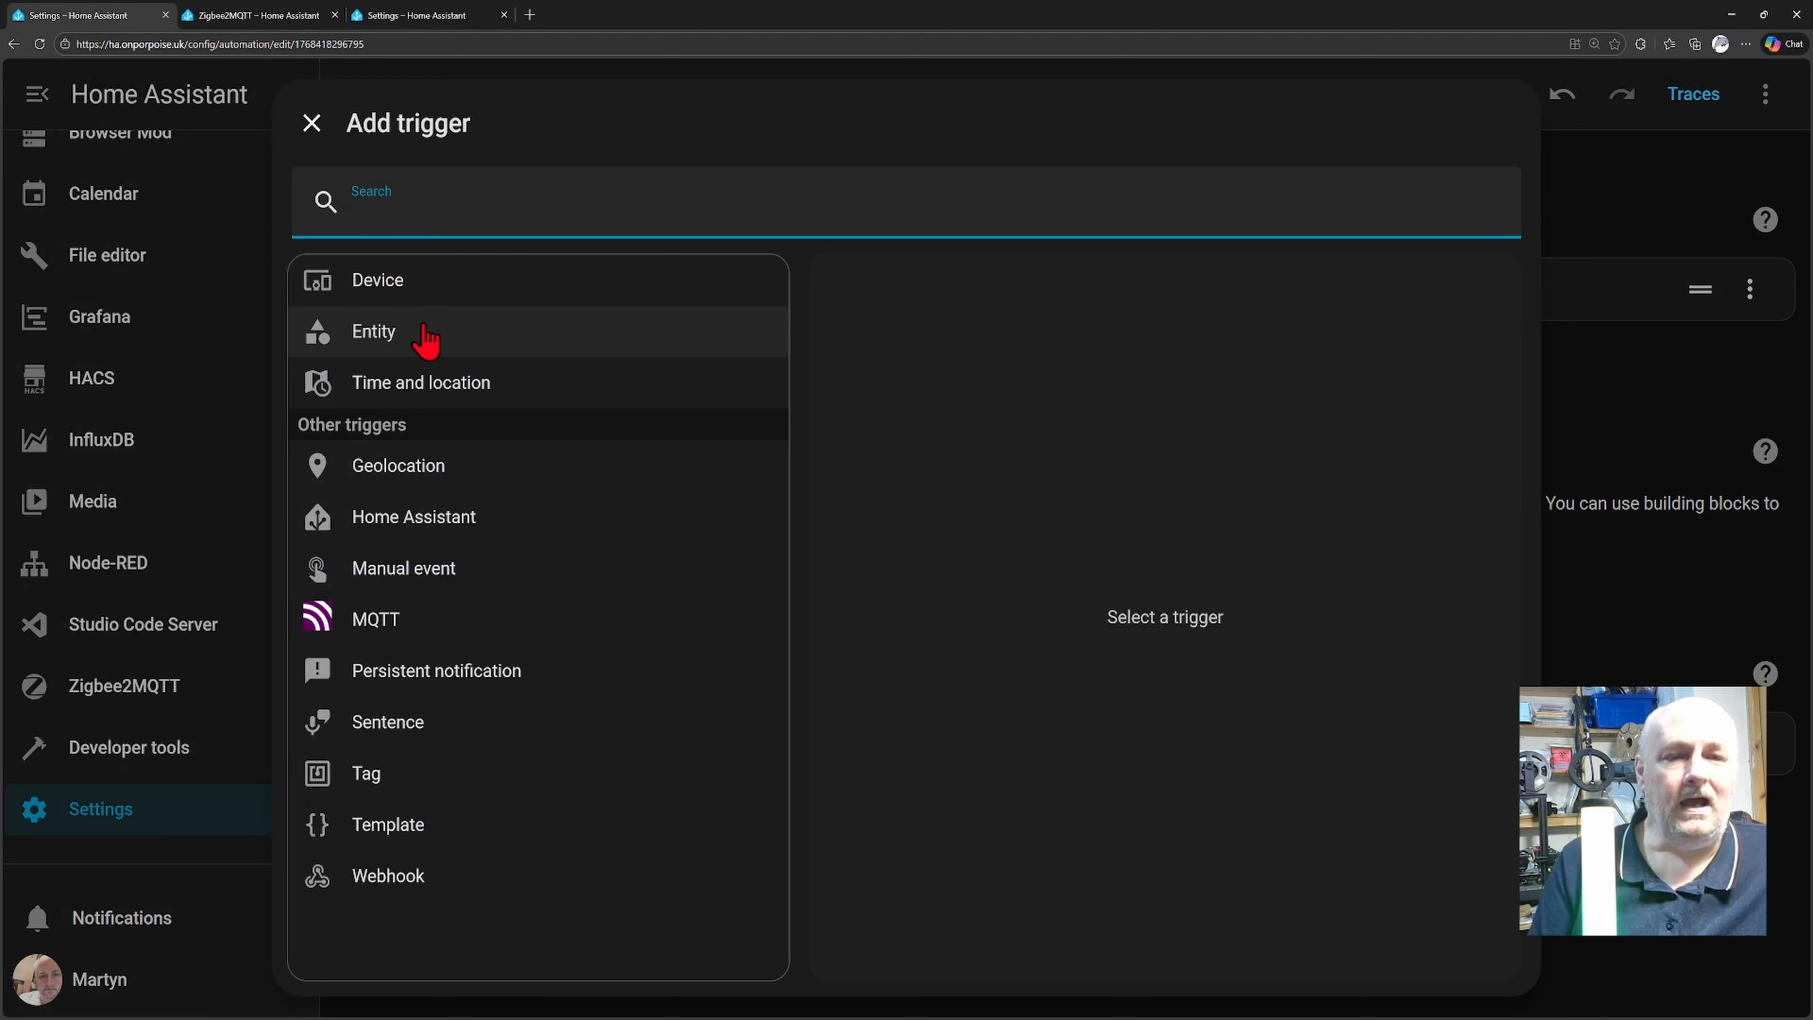
{"action": "left_click", "coordinate": [429, 291]}
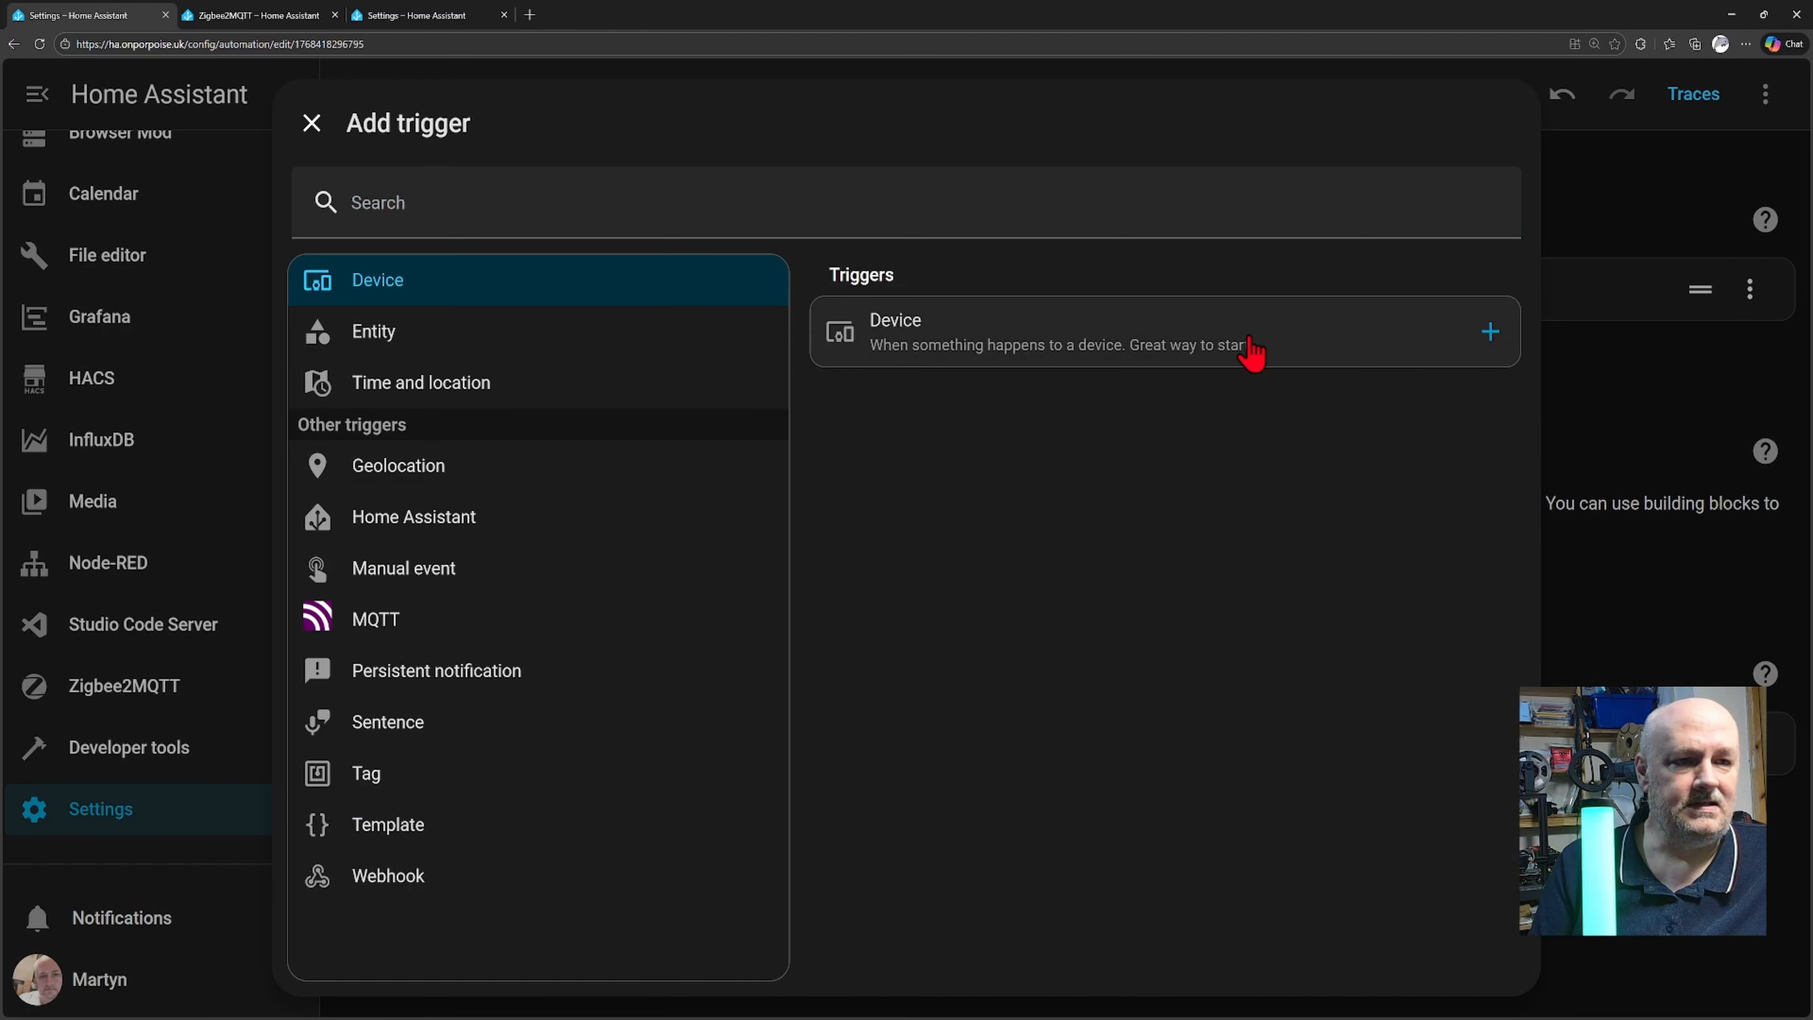
{"action": "left_click", "coordinate": [1252, 352]}
{"action": "left_click", "coordinate": [1319, 289]}
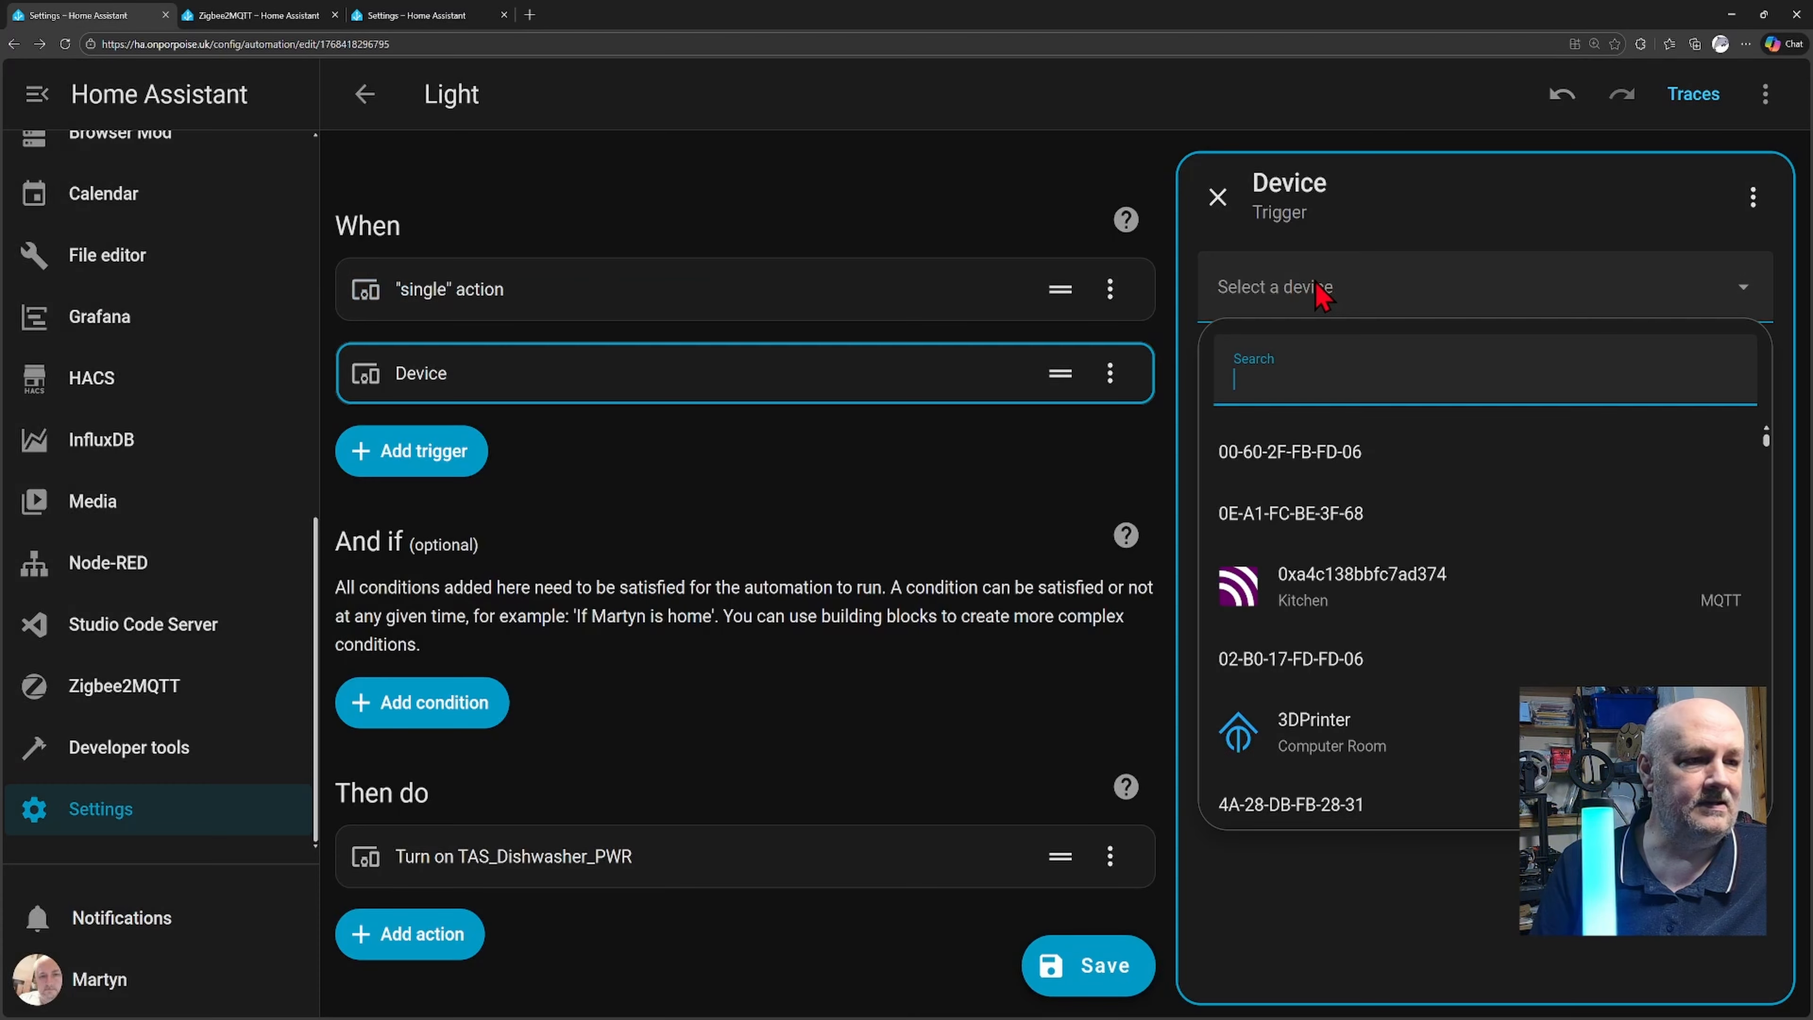
{"action": "type", "text": "t"}
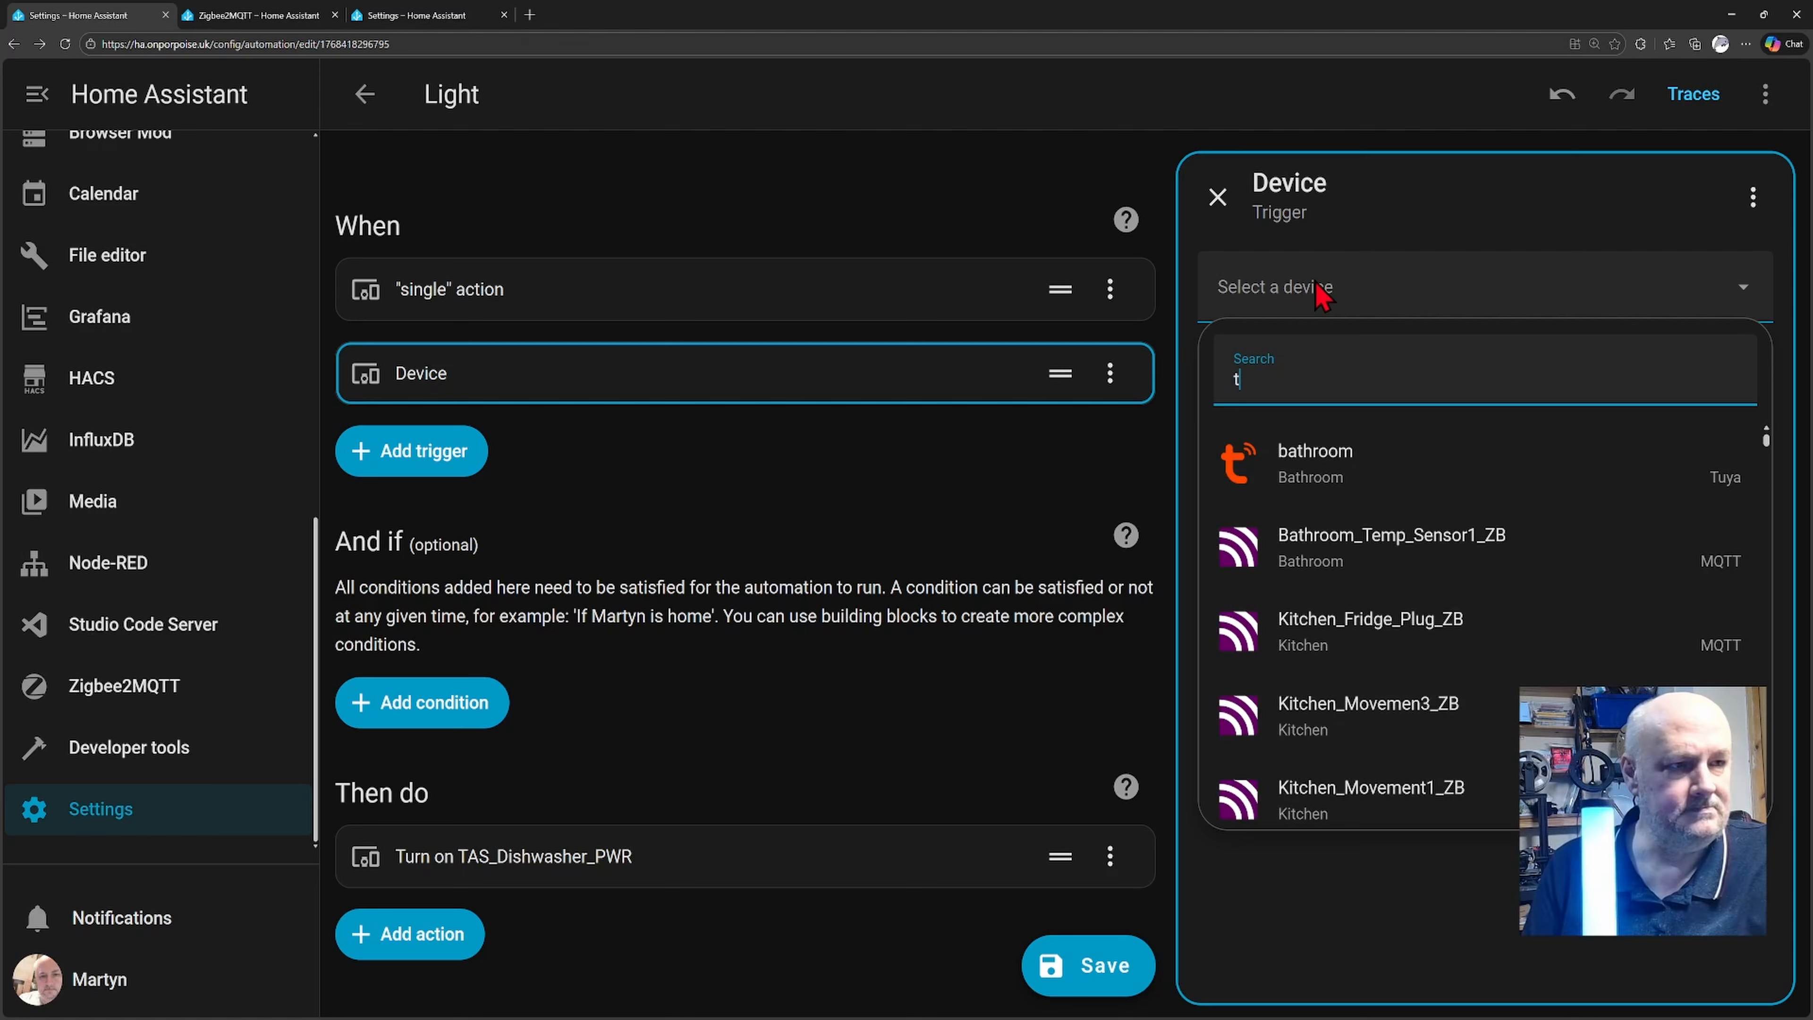
{"action": "type", "text": "es"}
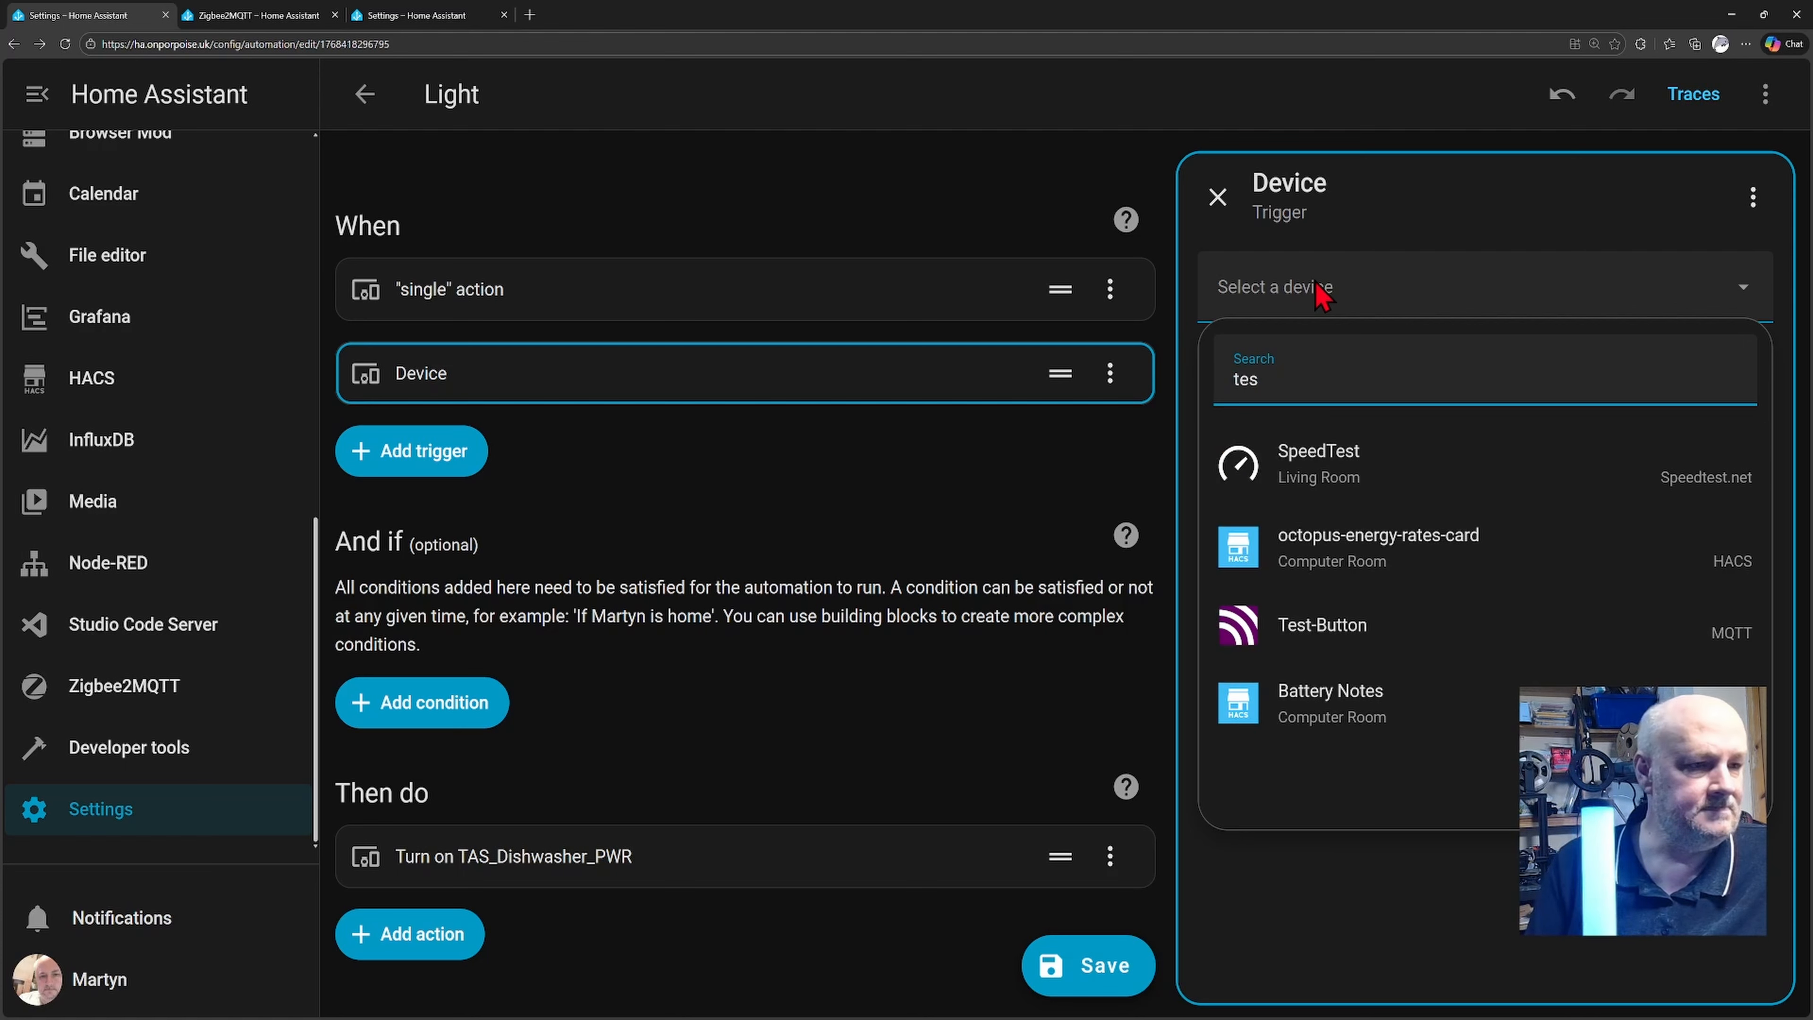
{"action": "left_click", "coordinate": [1308, 651]}
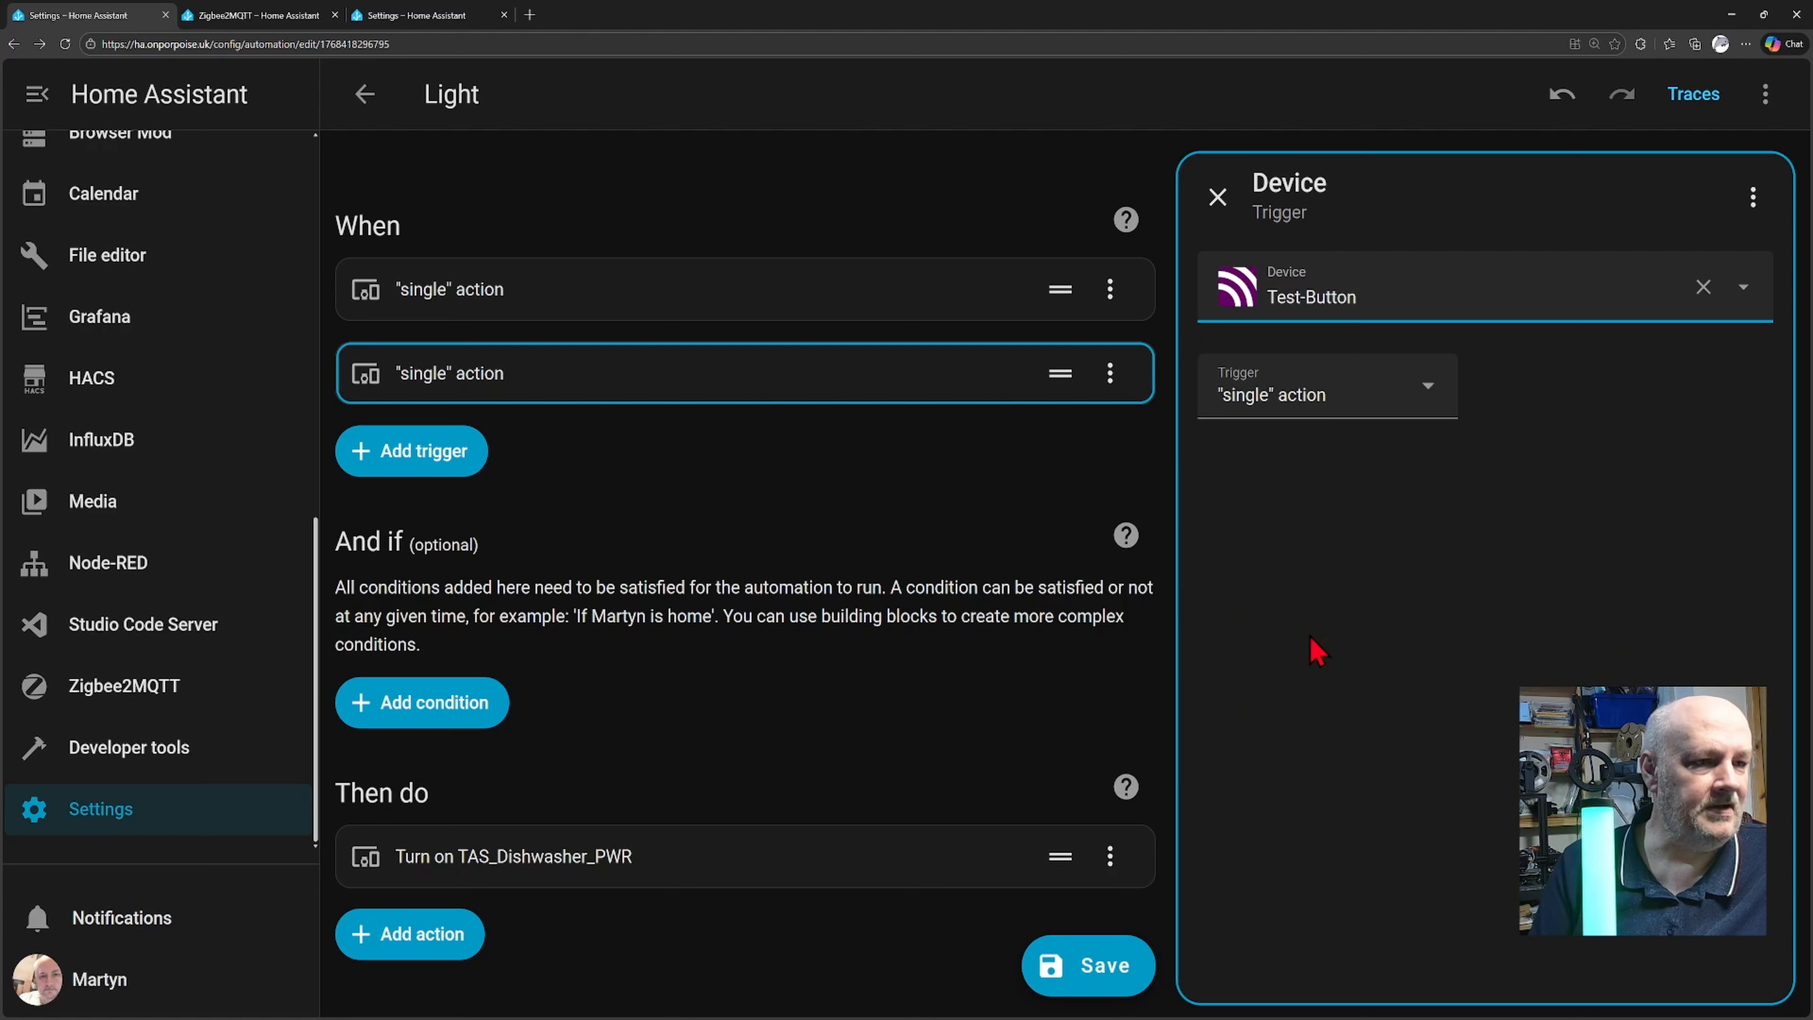
{"action": "left_click", "coordinate": [1392, 411]}
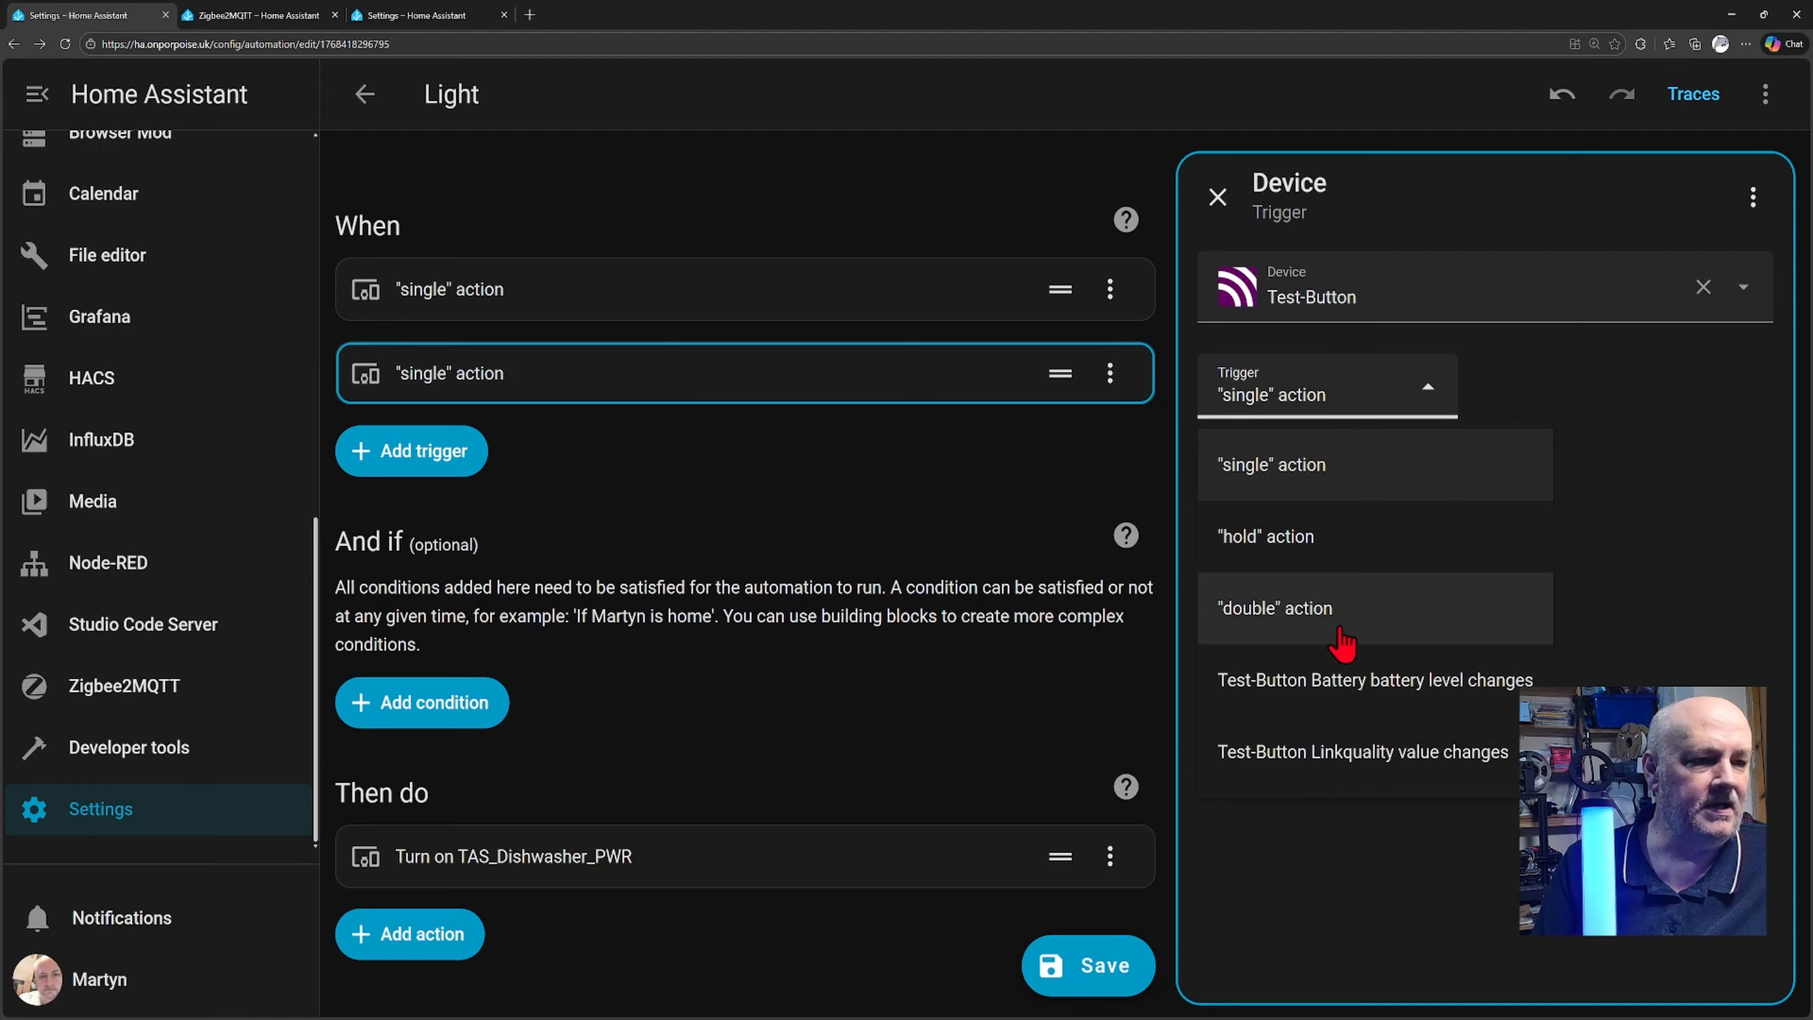
{"action": "left_click", "coordinate": [1319, 628]}
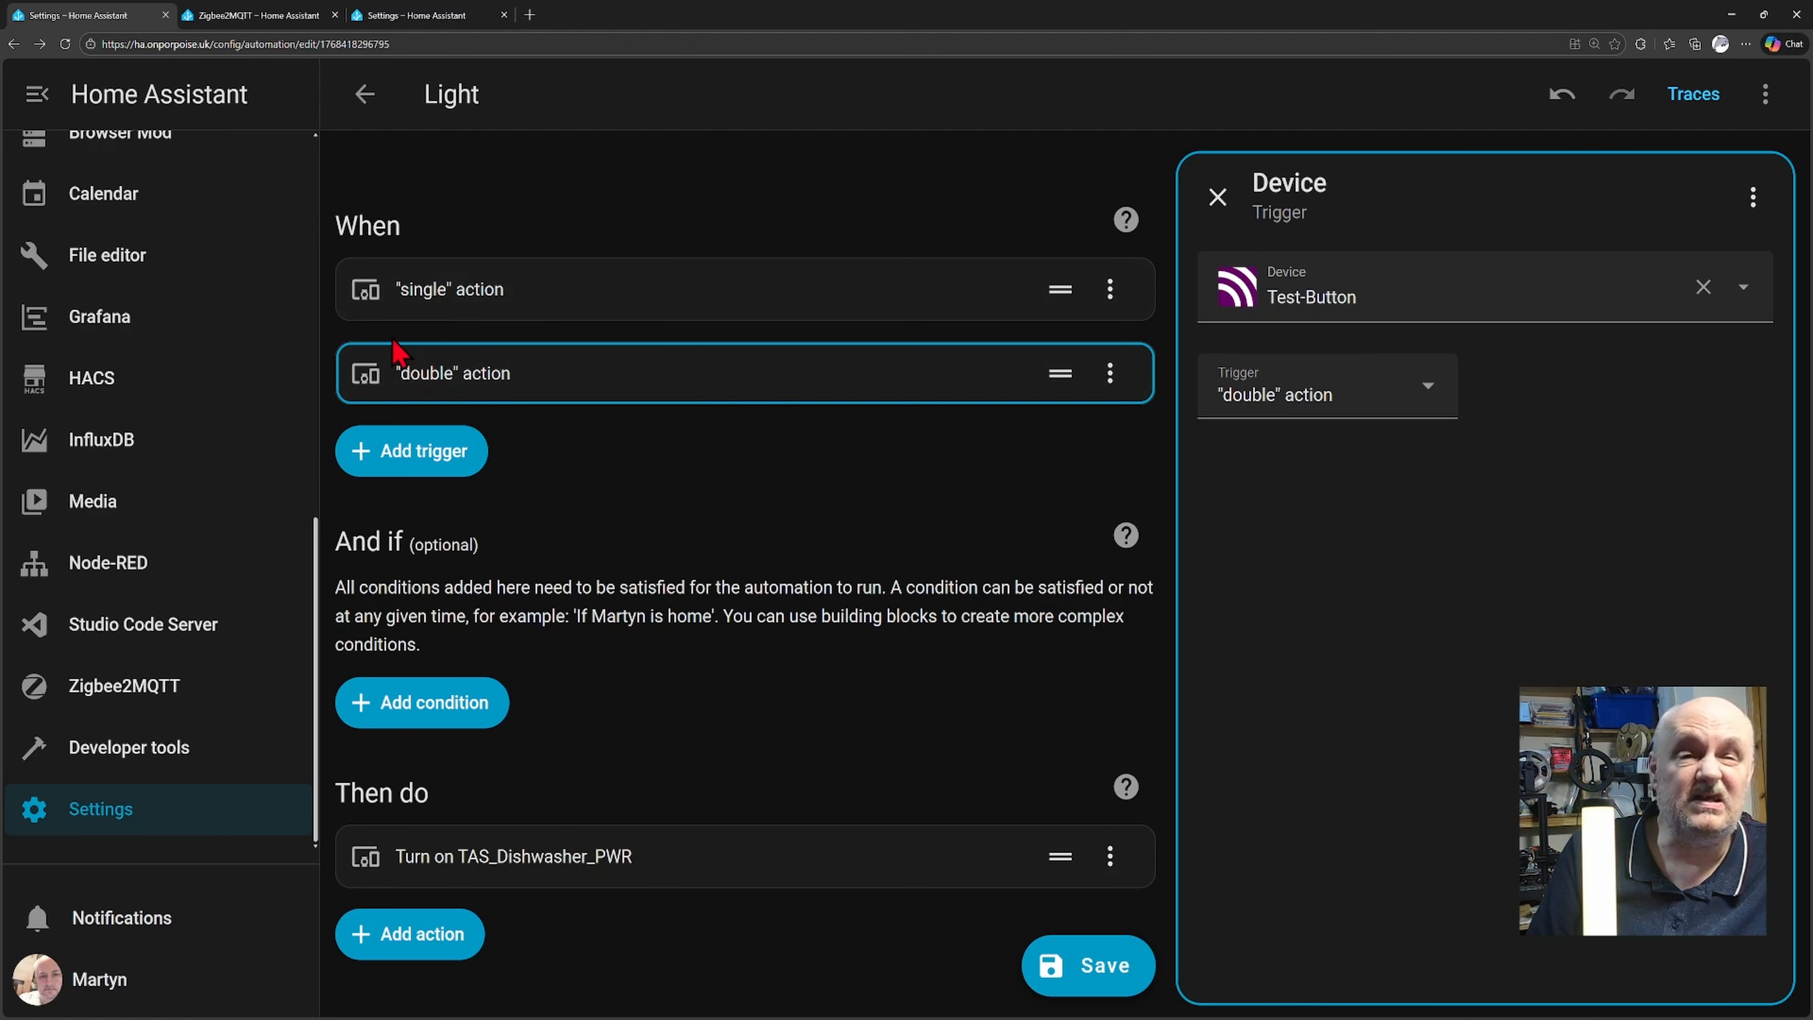
Step: Give the "single" action trigger the trigger ID "On"
{"action": "left_click", "coordinate": [1110, 288]}
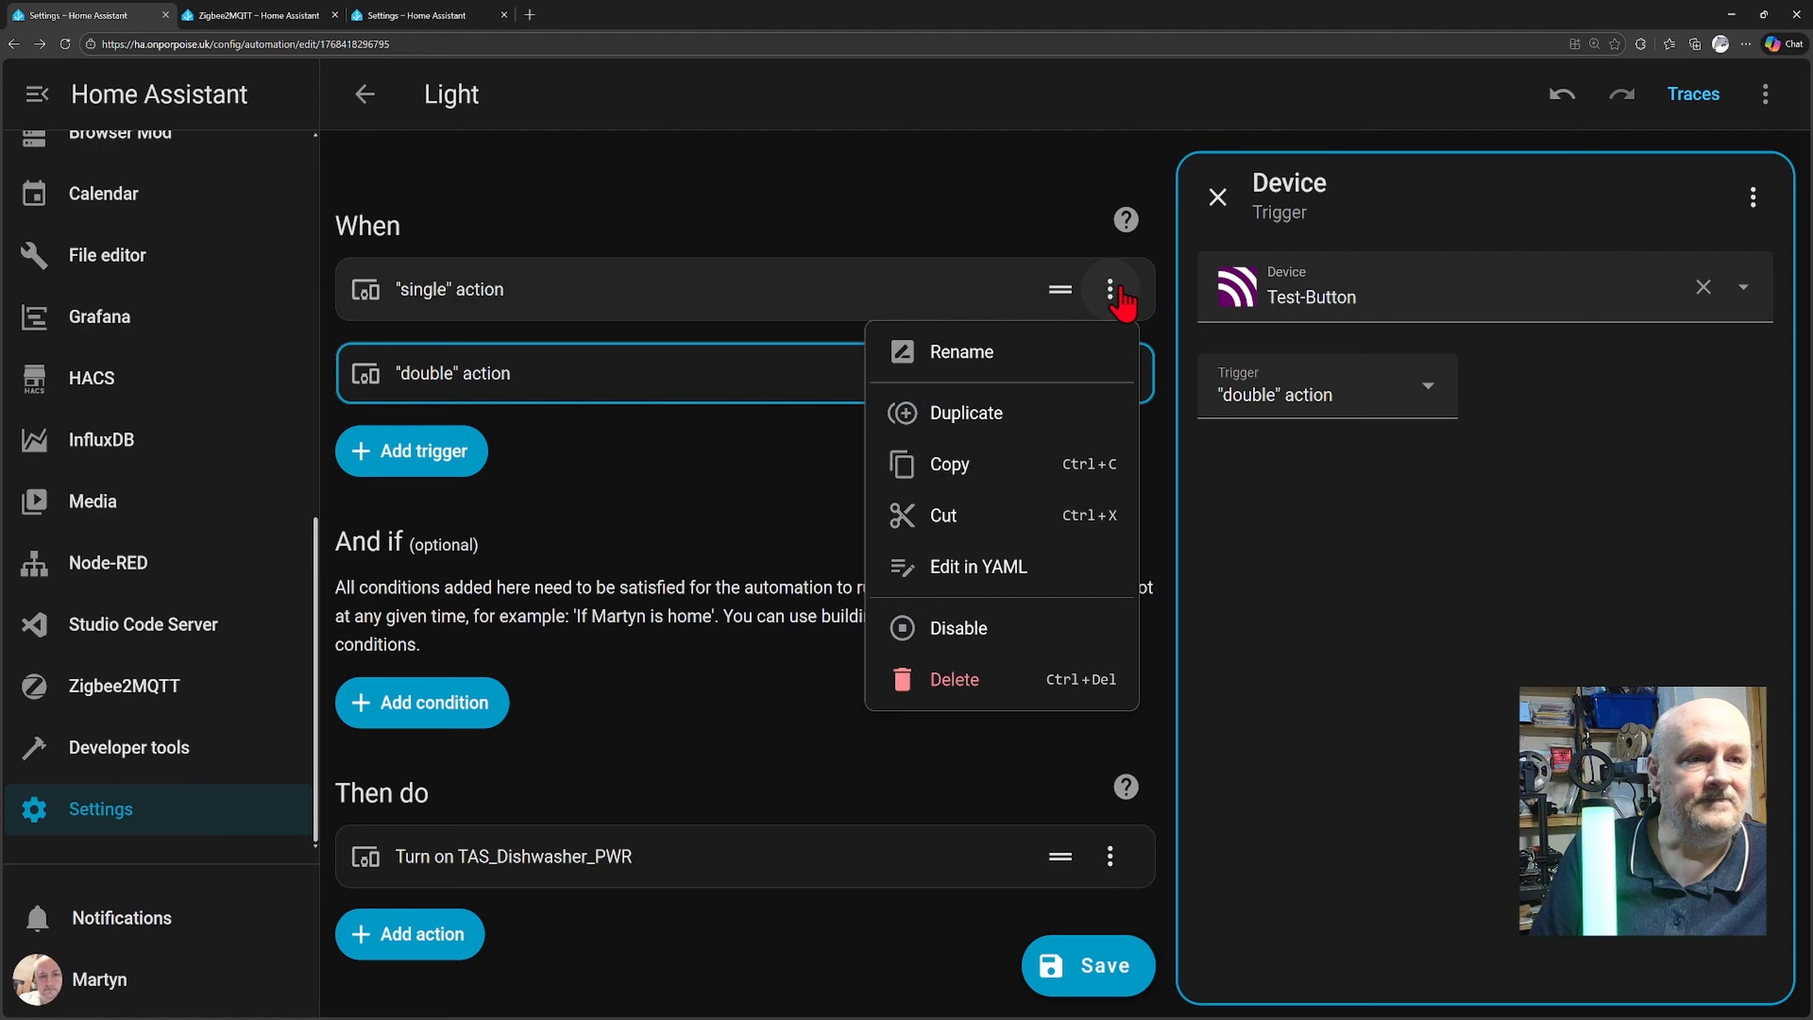
{"action": "left_click", "coordinate": [688, 298]}
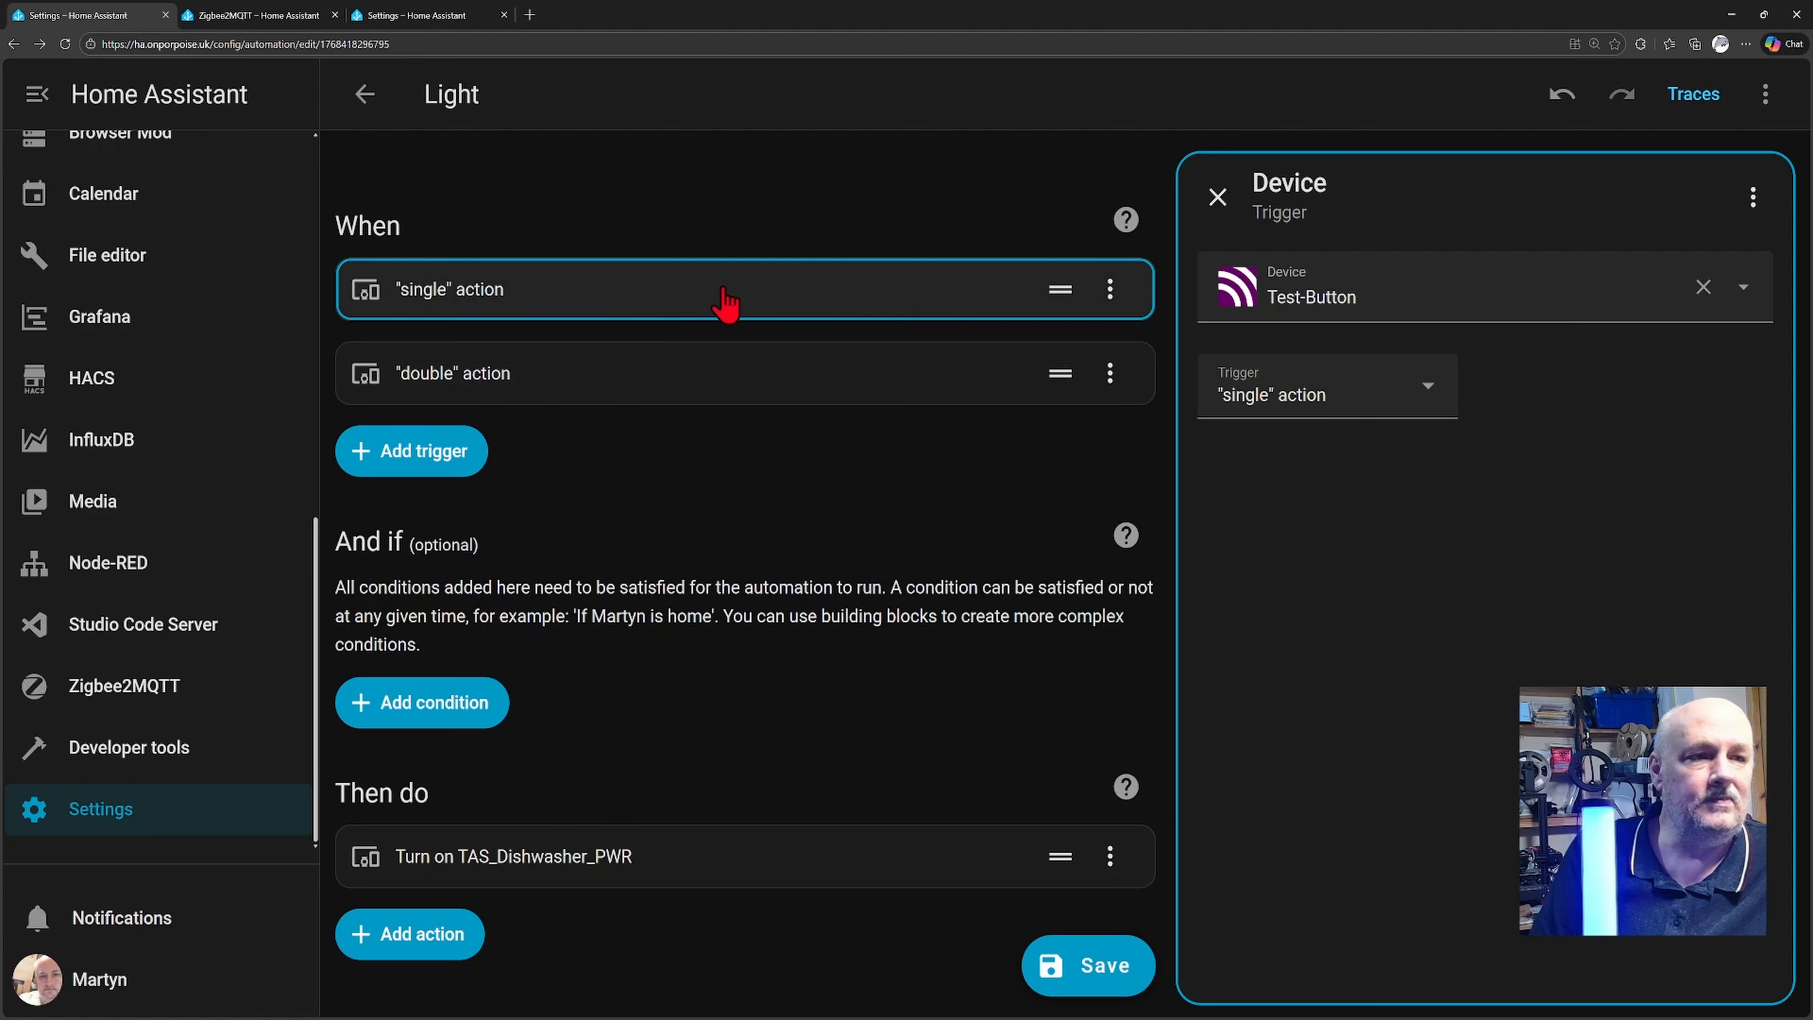
{"action": "left_click", "coordinate": [1753, 196]}
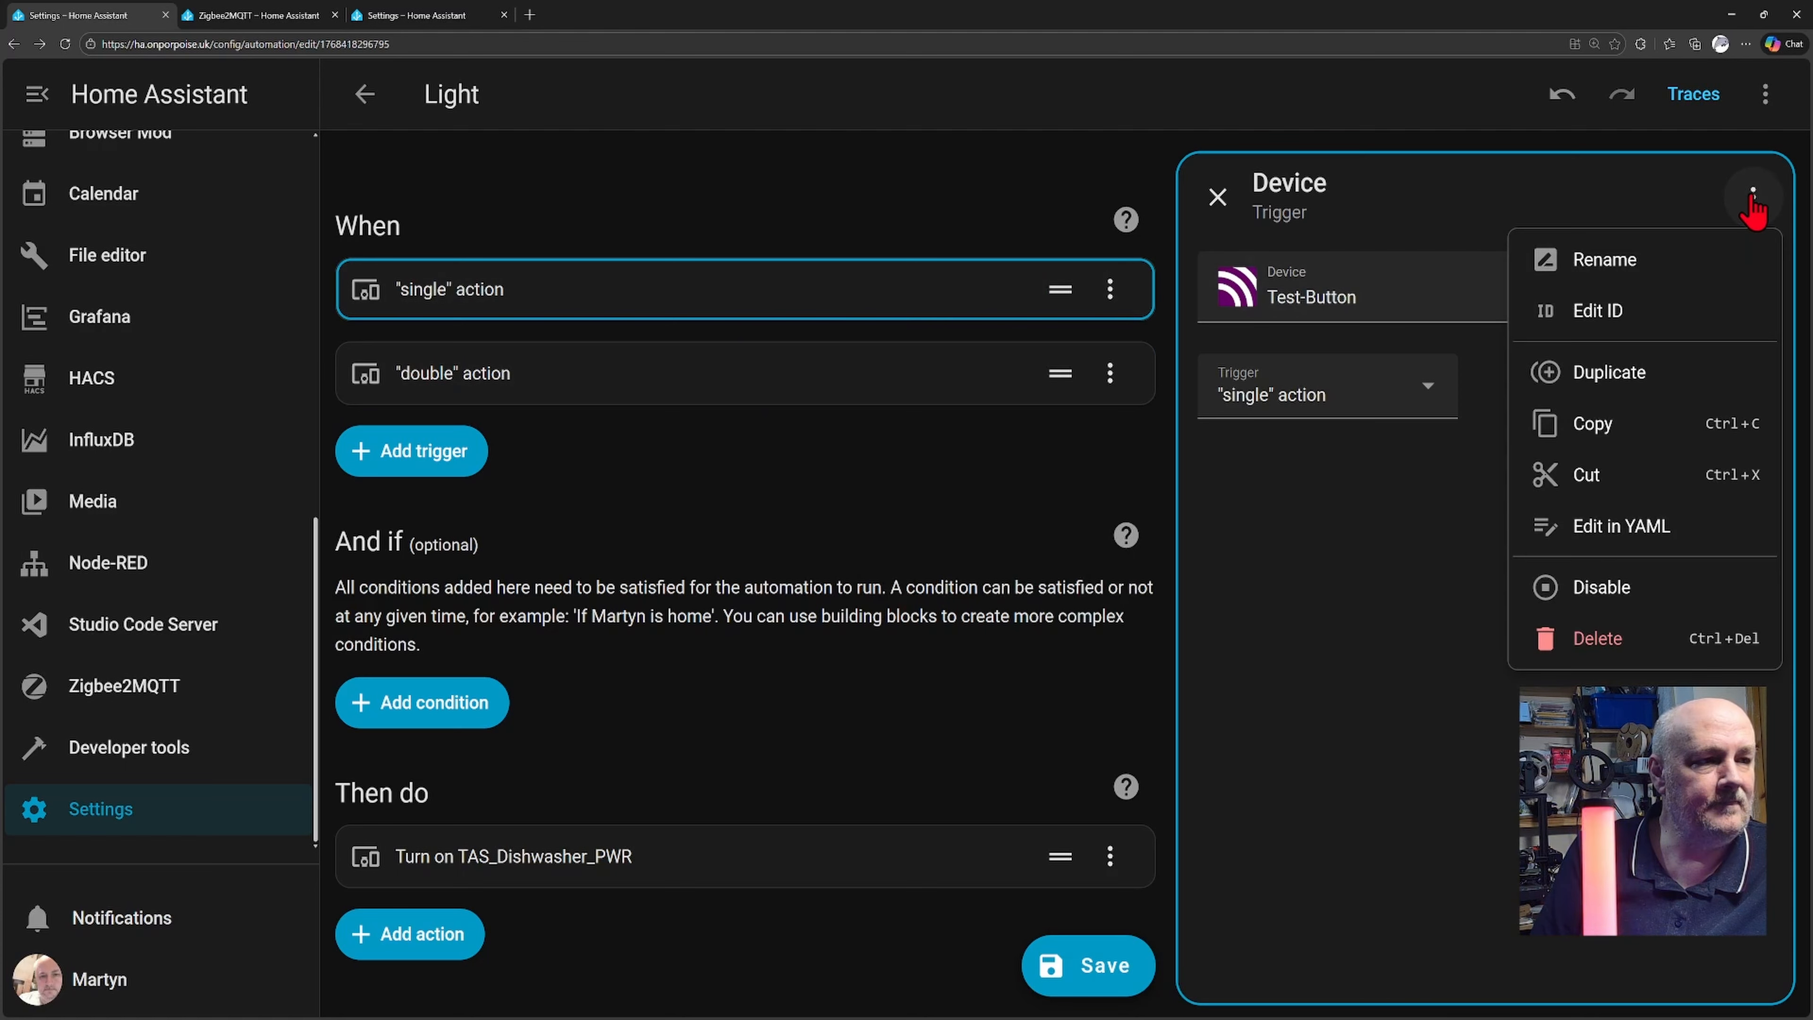
{"action": "left_click", "coordinate": [1638, 330]}
{"action": "left_click", "coordinate": [1462, 290]}
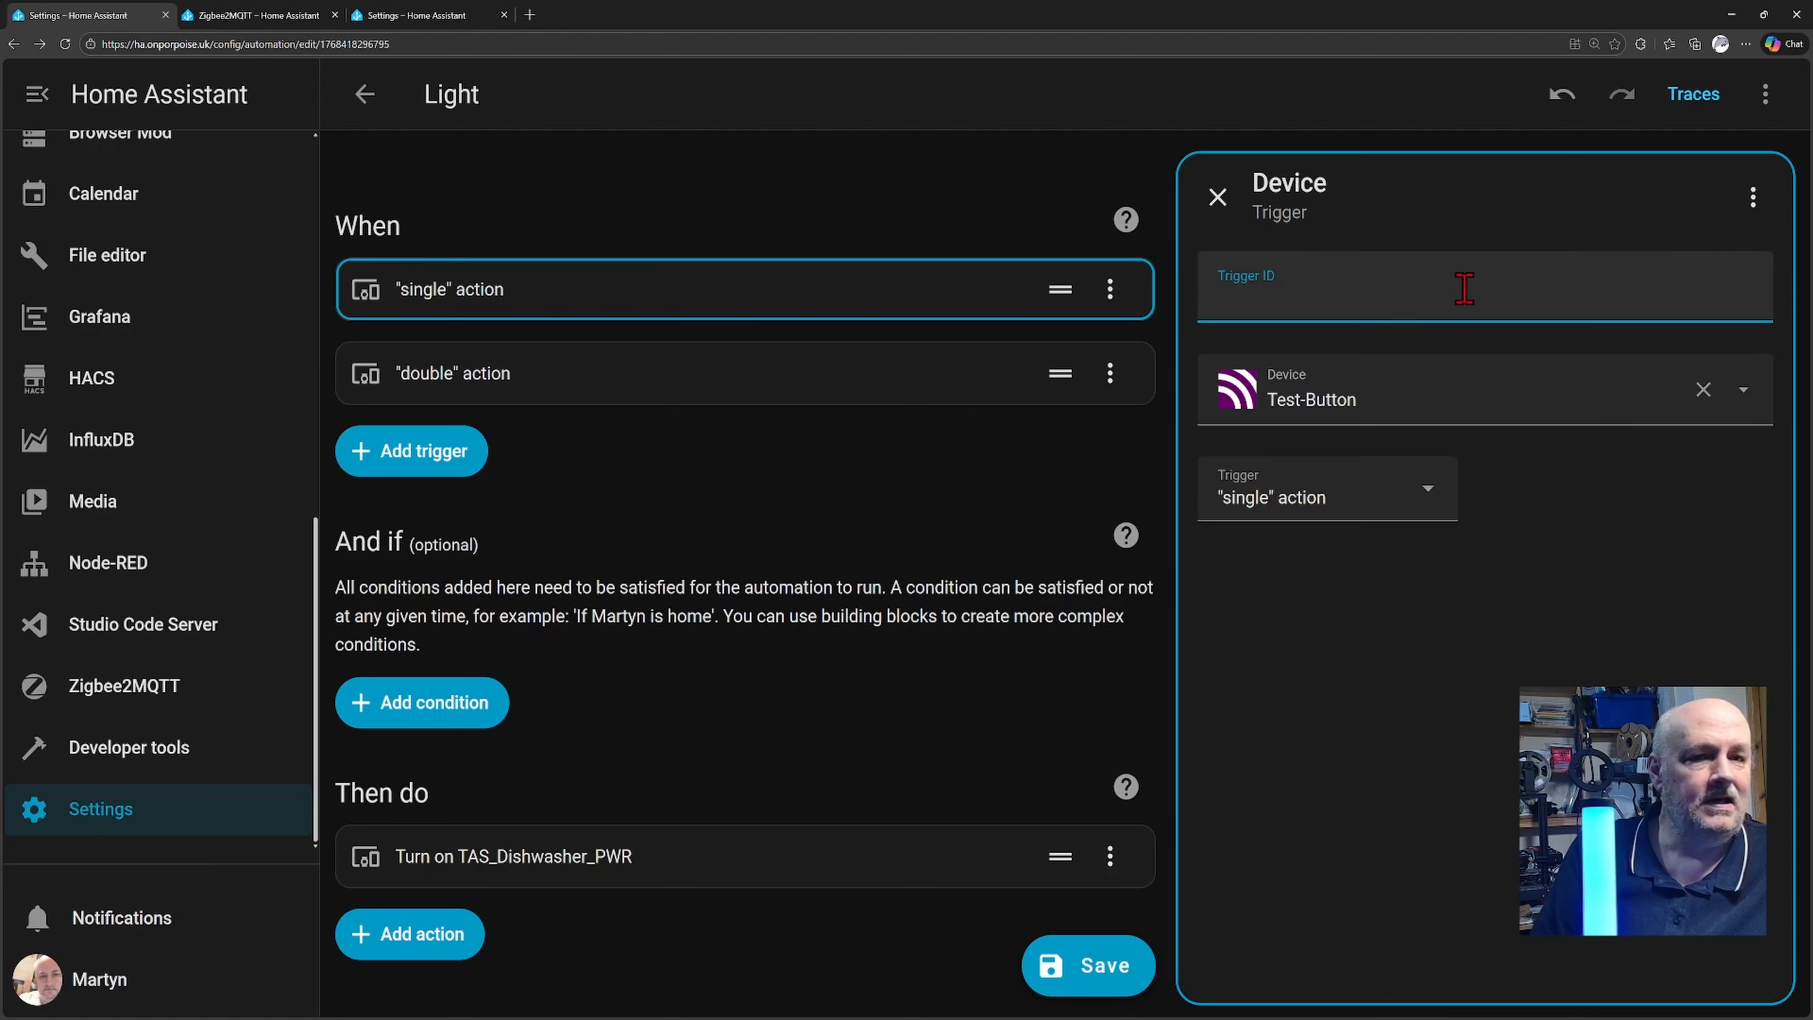
{"action": "type", "text": "O"}
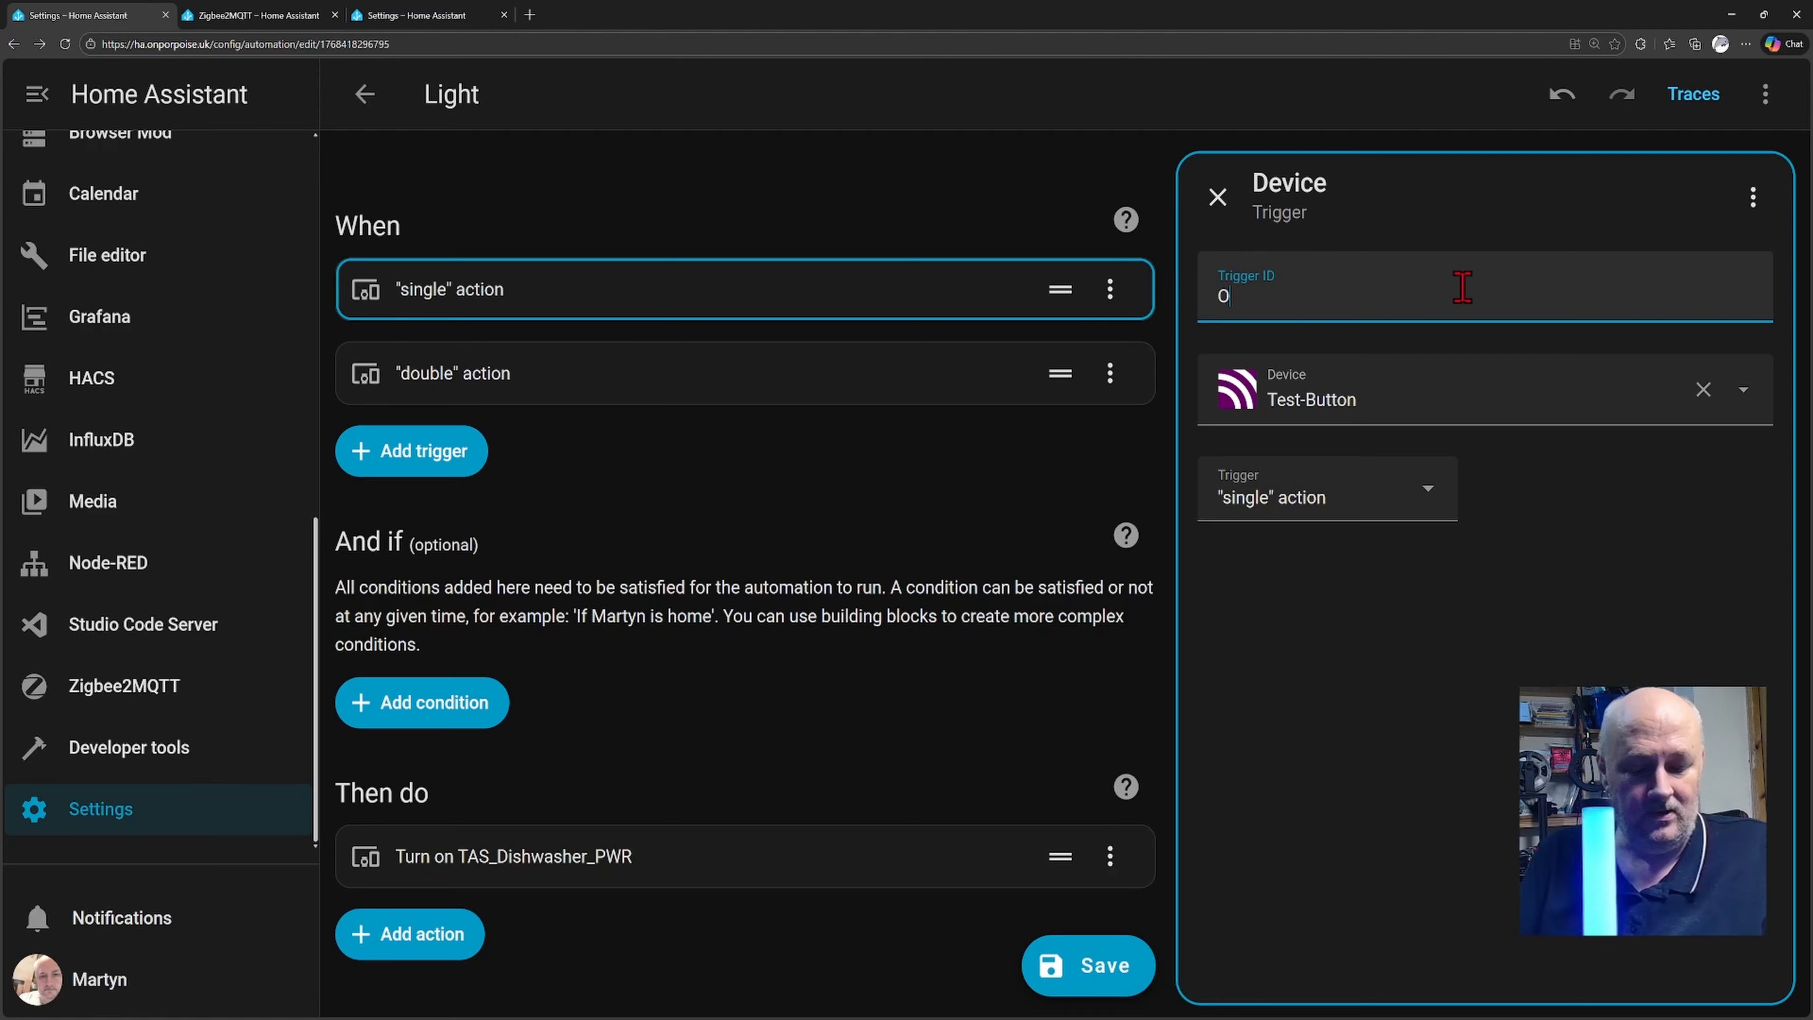
{"action": "type", "text": "n"}
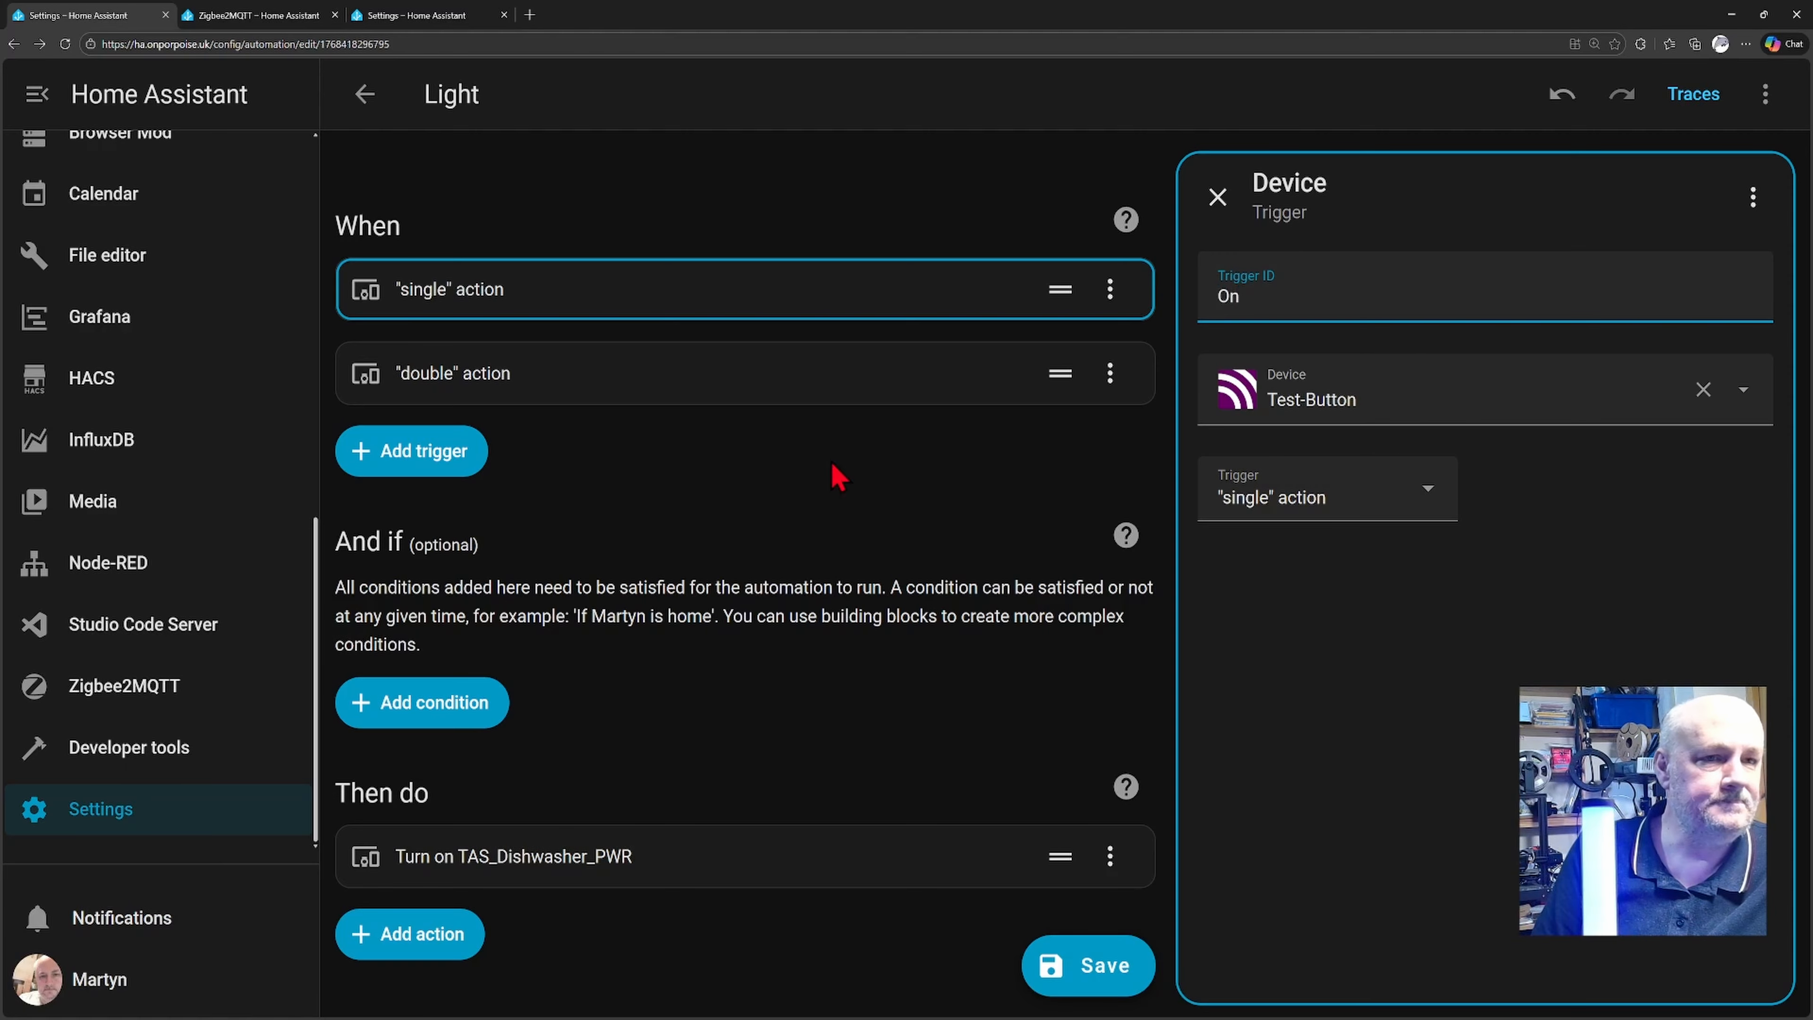
Step: Give the "double" action trigger the trigger ID "Off"
{"action": "left_click", "coordinate": [567, 386]}
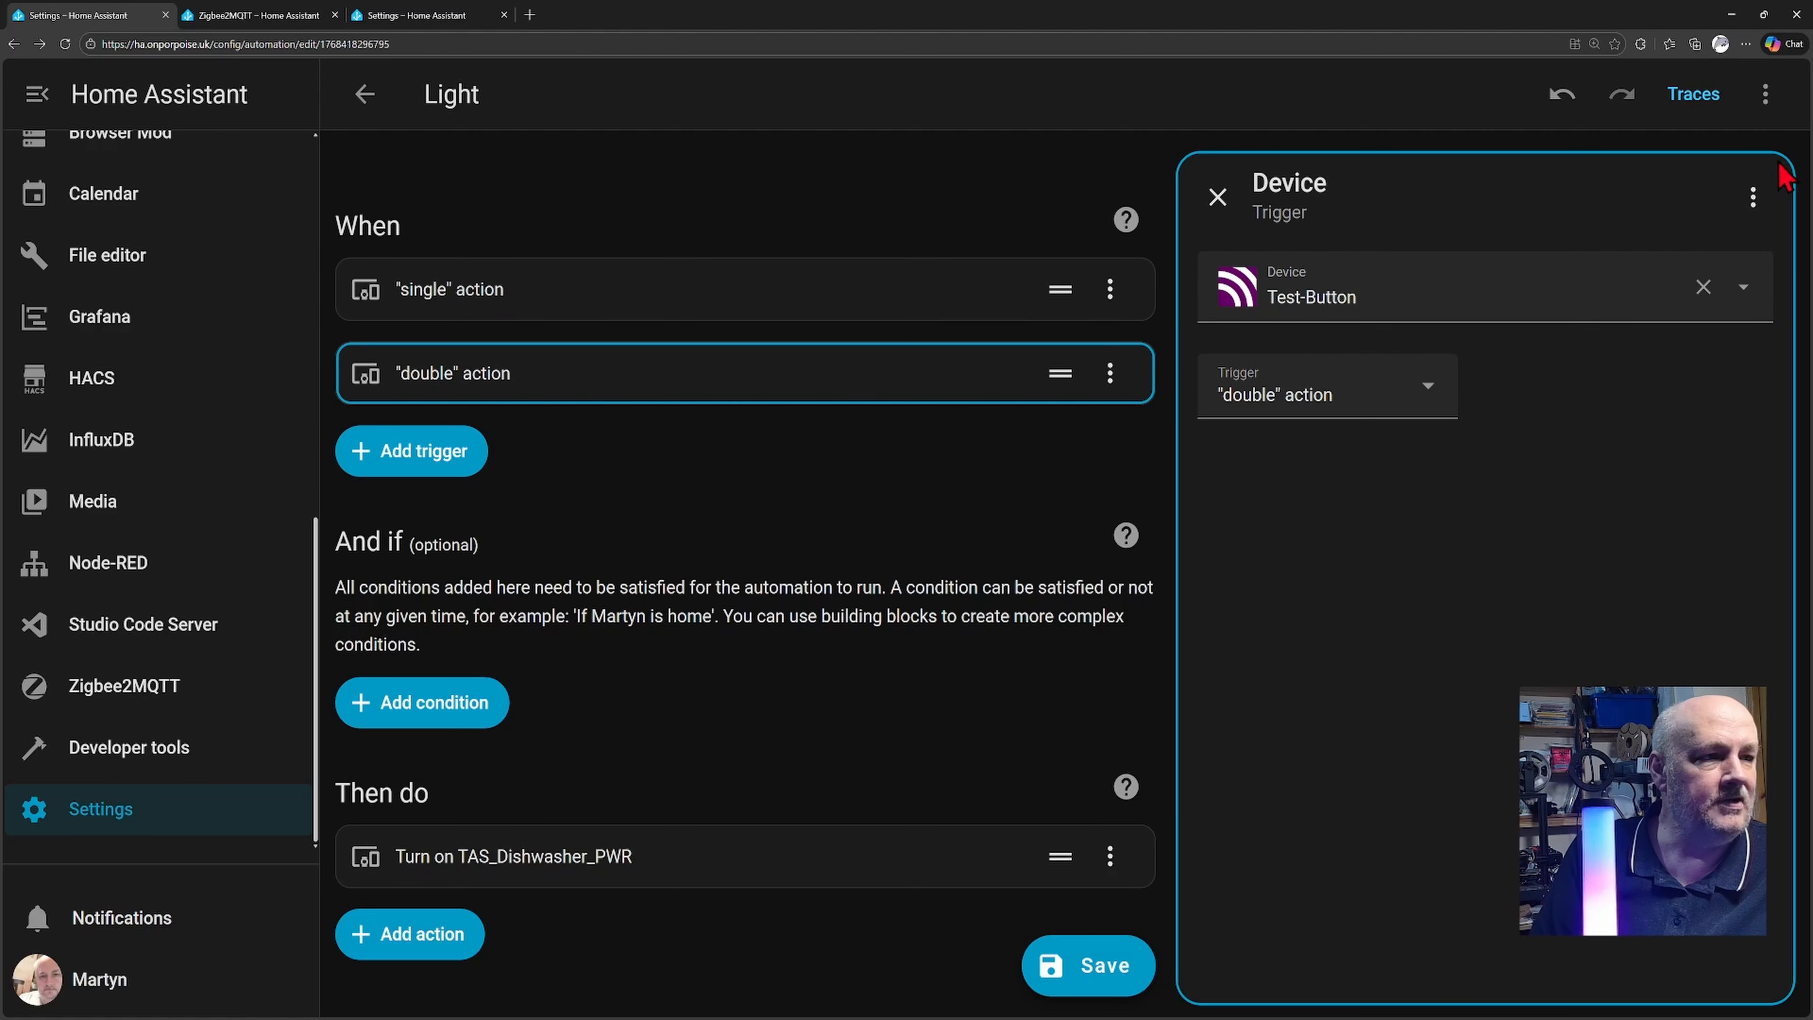
{"action": "left_click", "coordinate": [1753, 199]}
{"action": "left_click", "coordinate": [1599, 311]}
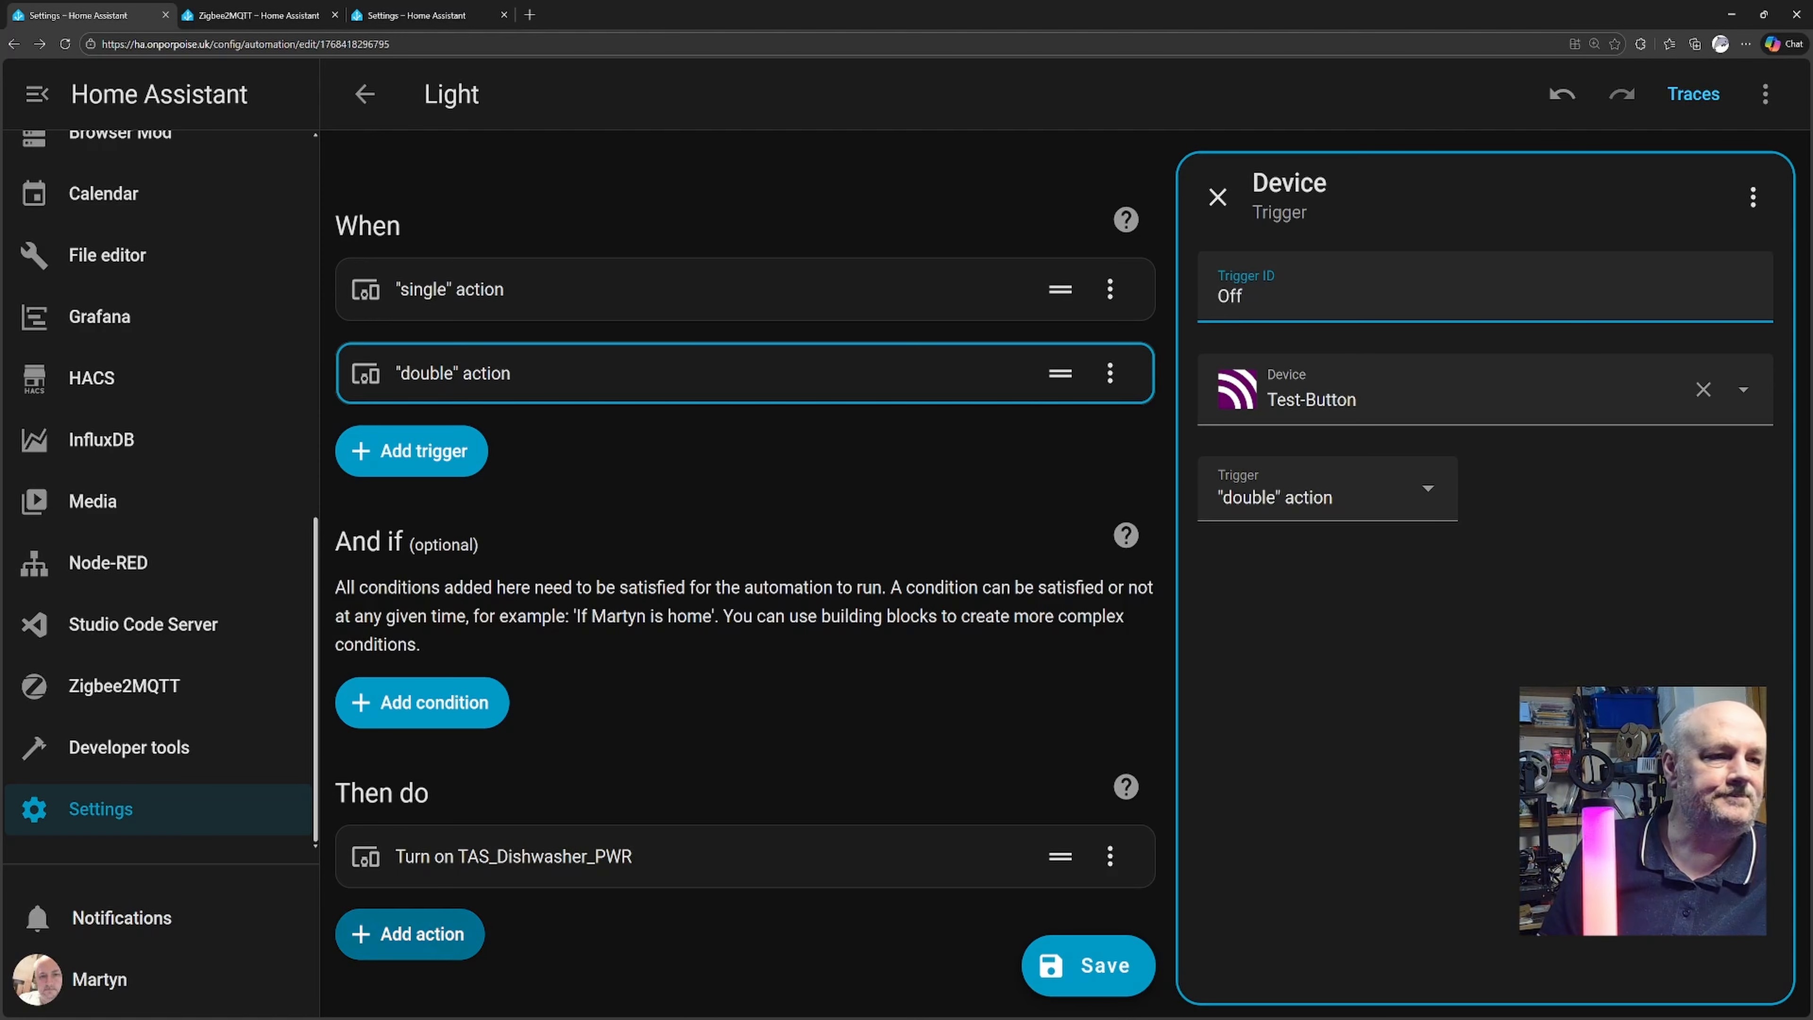
{"action": "left_click", "coordinate": [933, 549]}
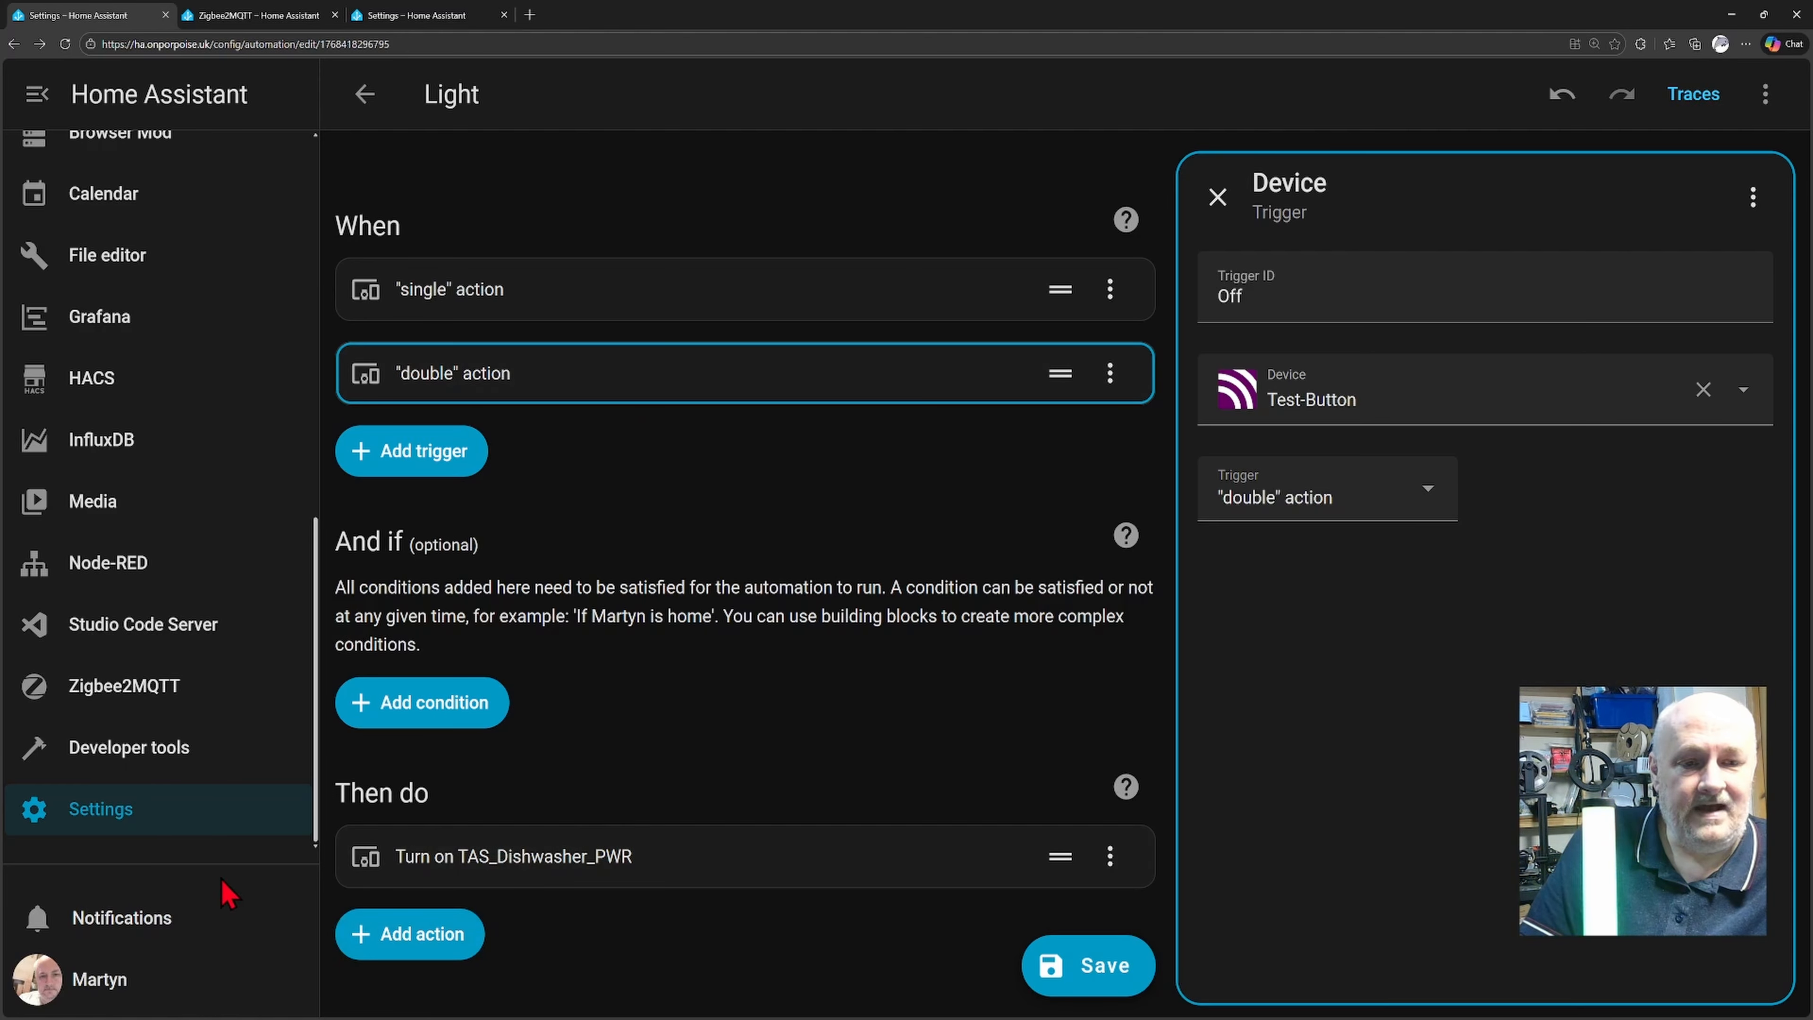
Step: Add a Choose building block to the automation's Then do actions
{"action": "left_click", "coordinate": [432, 934]}
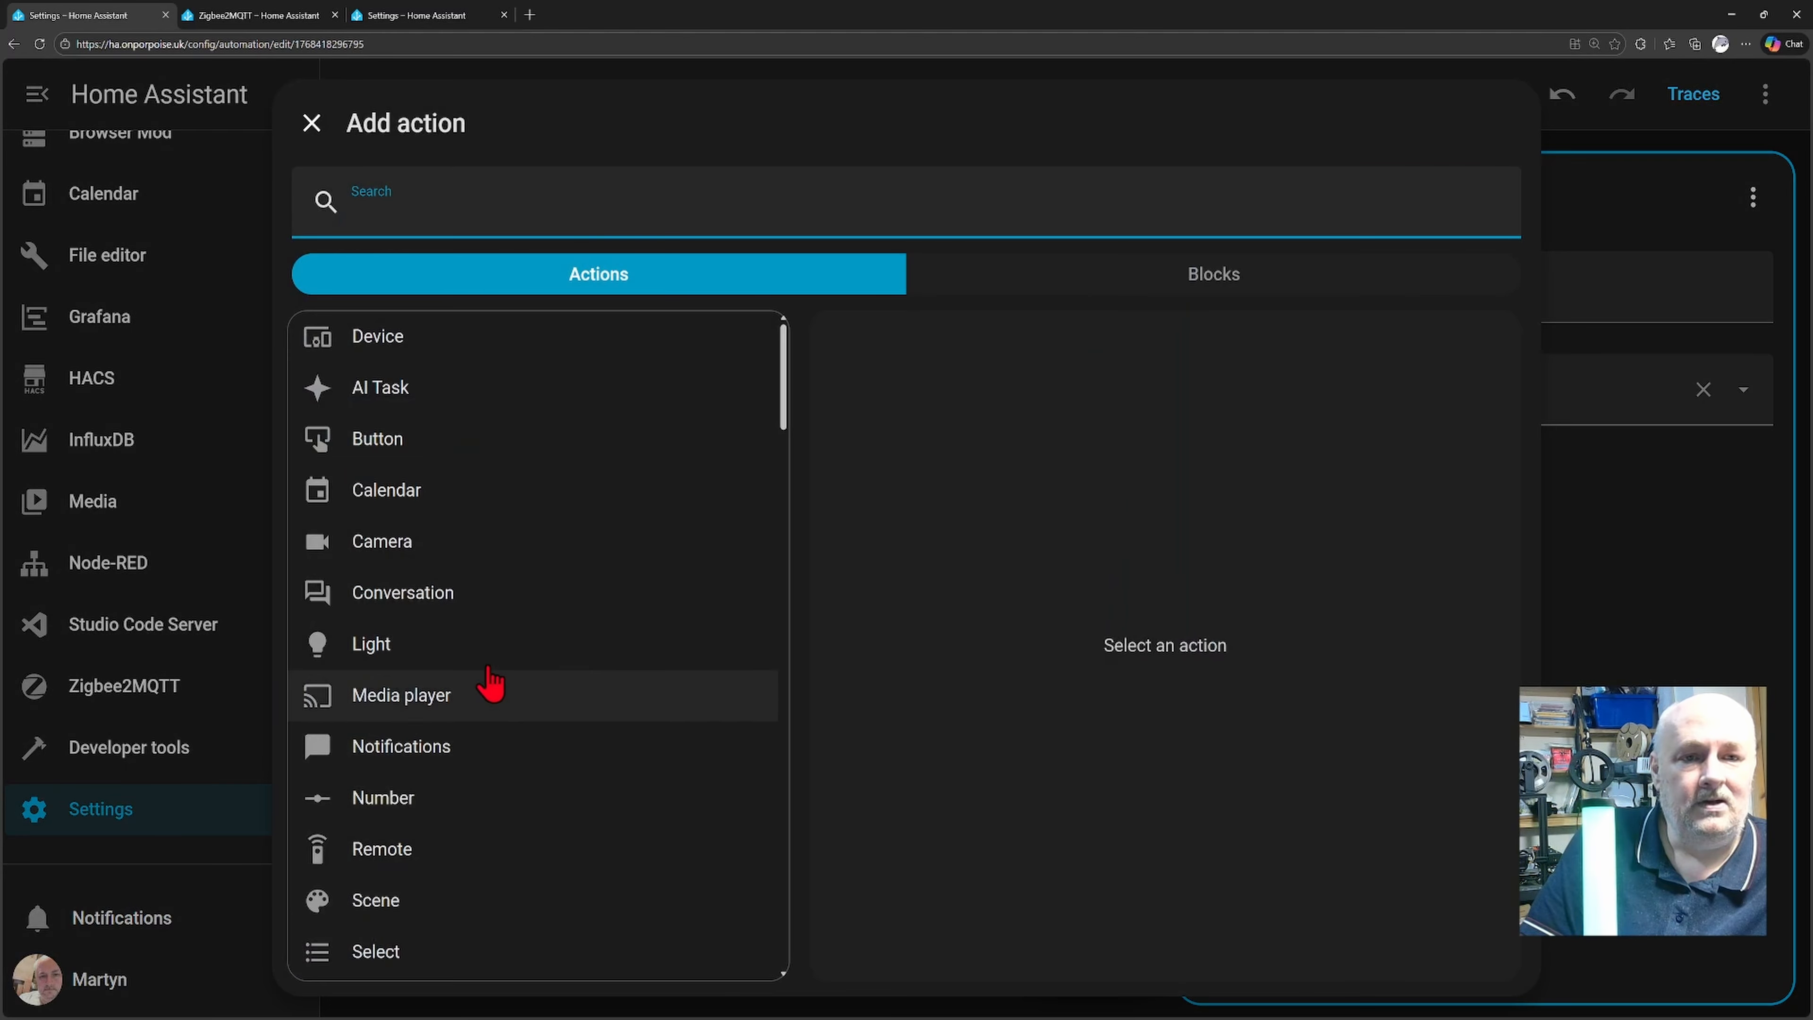
{"action": "left_click", "coordinate": [1215, 289]}
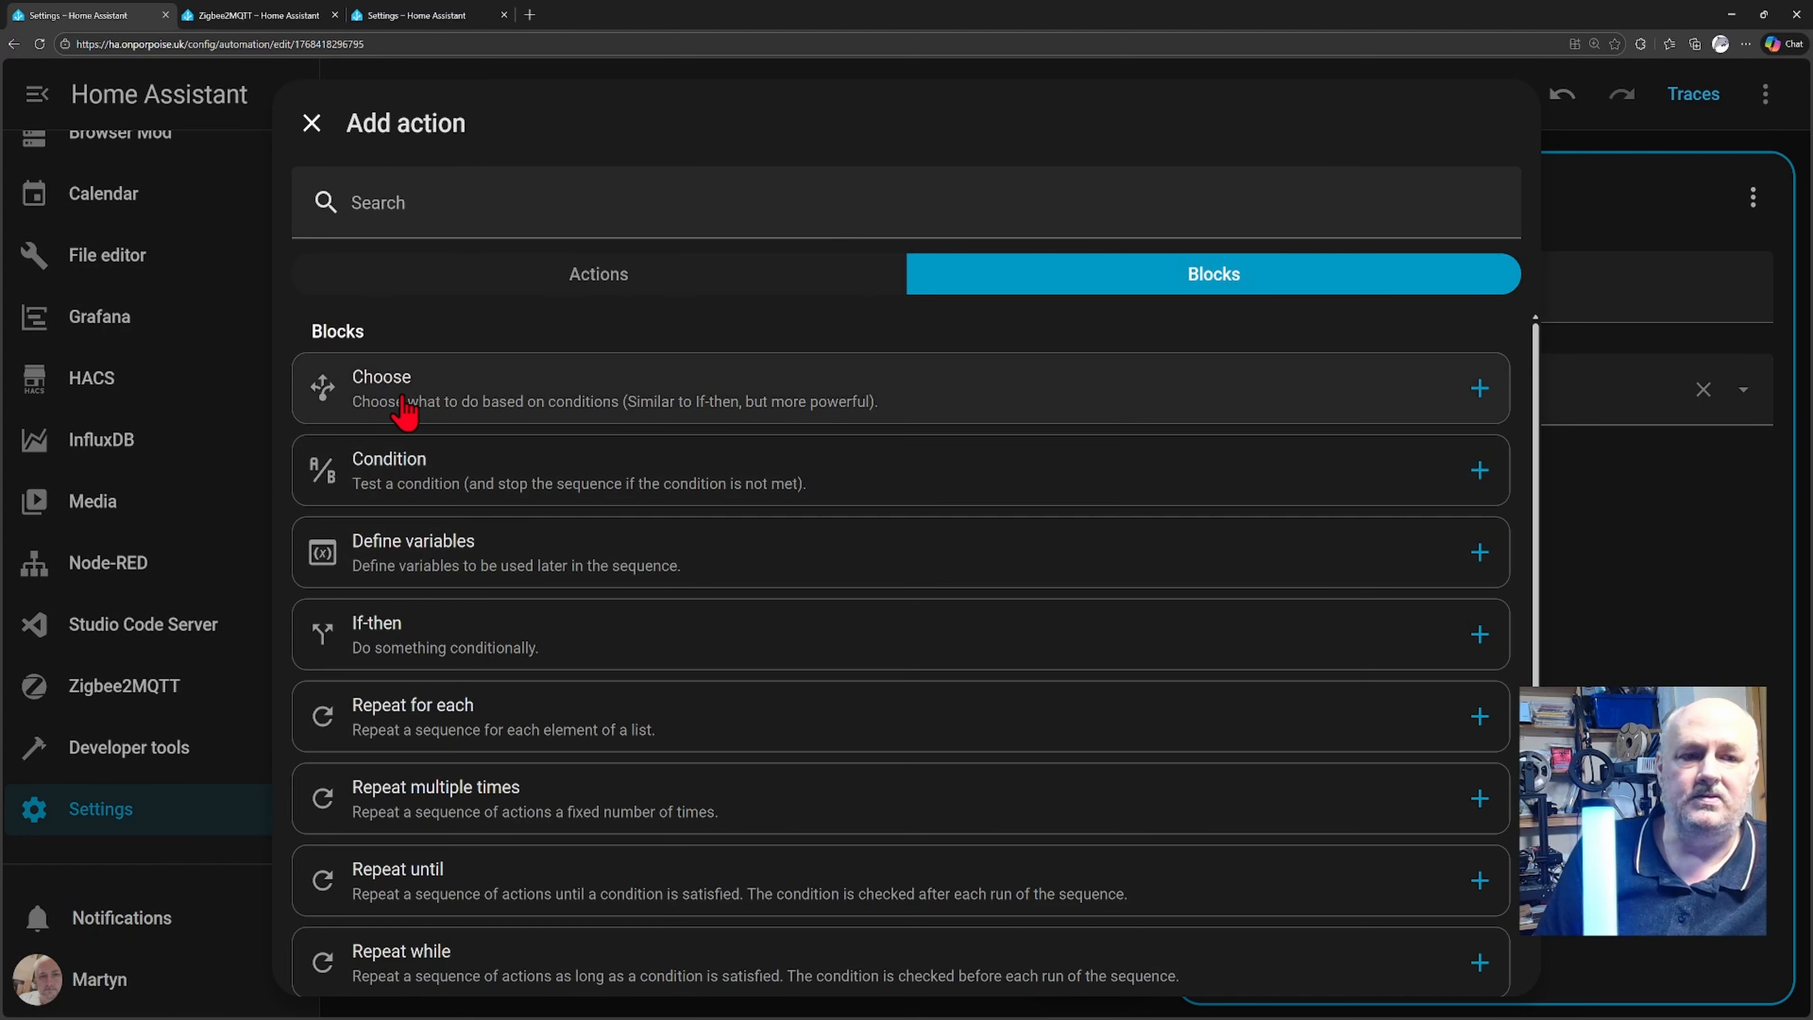
{"action": "left_click", "coordinate": [406, 414]}
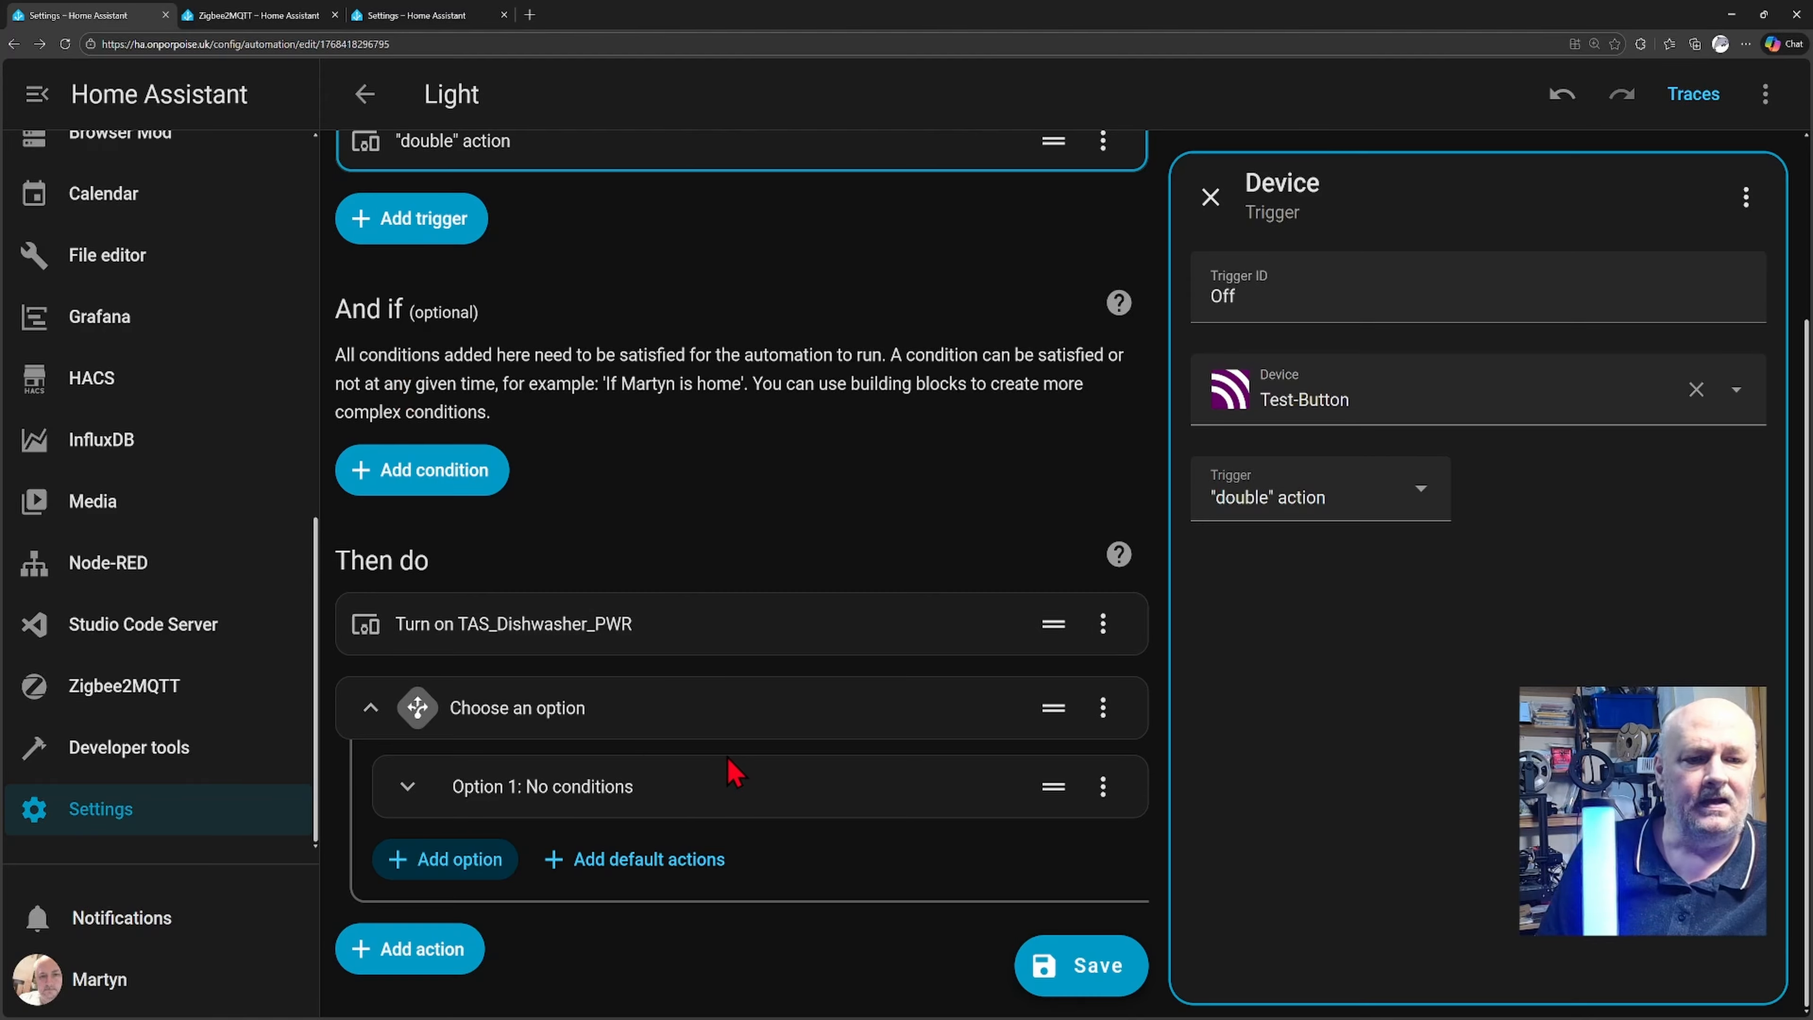
Step: Add a Triggered by condition to Option 1 of the Choose block and set its trigger to On
{"action": "left_click", "coordinate": [407, 789]}
{"action": "scroll", "coordinate": [528, 793], "scroll_direction": "down", "scroll_amount": 3}
{"action": "left_click", "coordinate": [514, 679]}
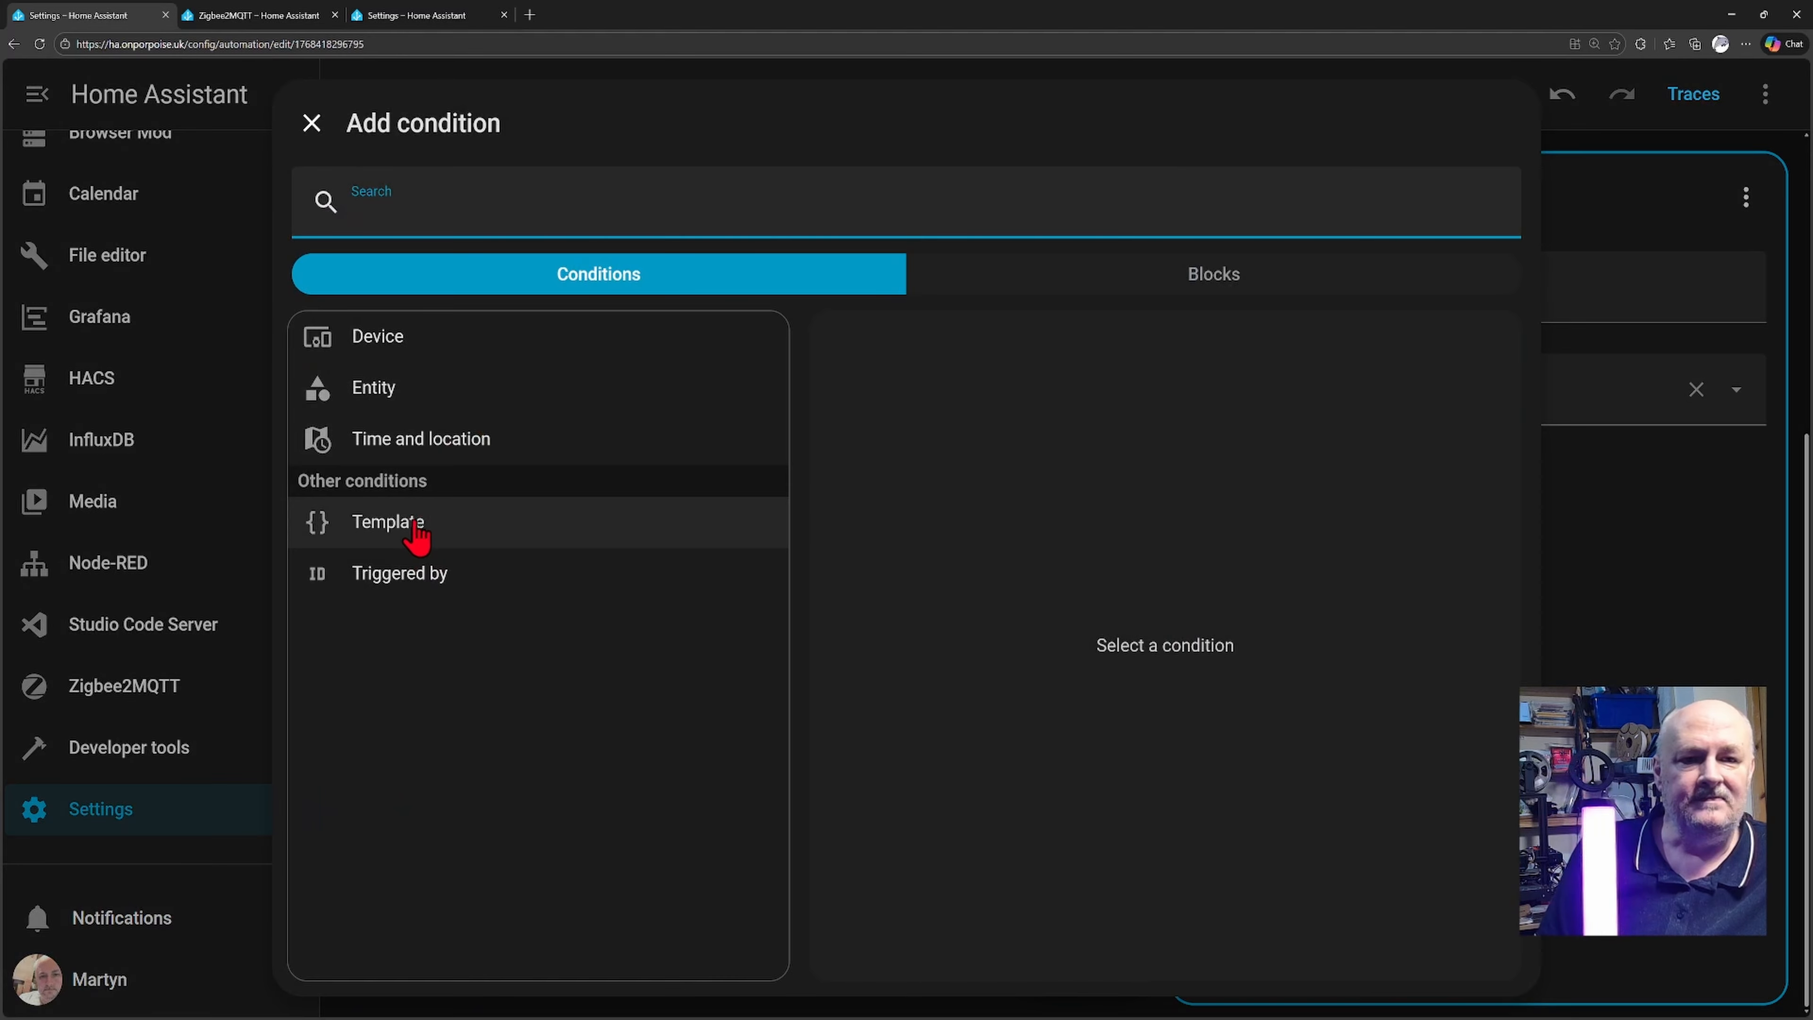
{"action": "left_click", "coordinate": [422, 578]}
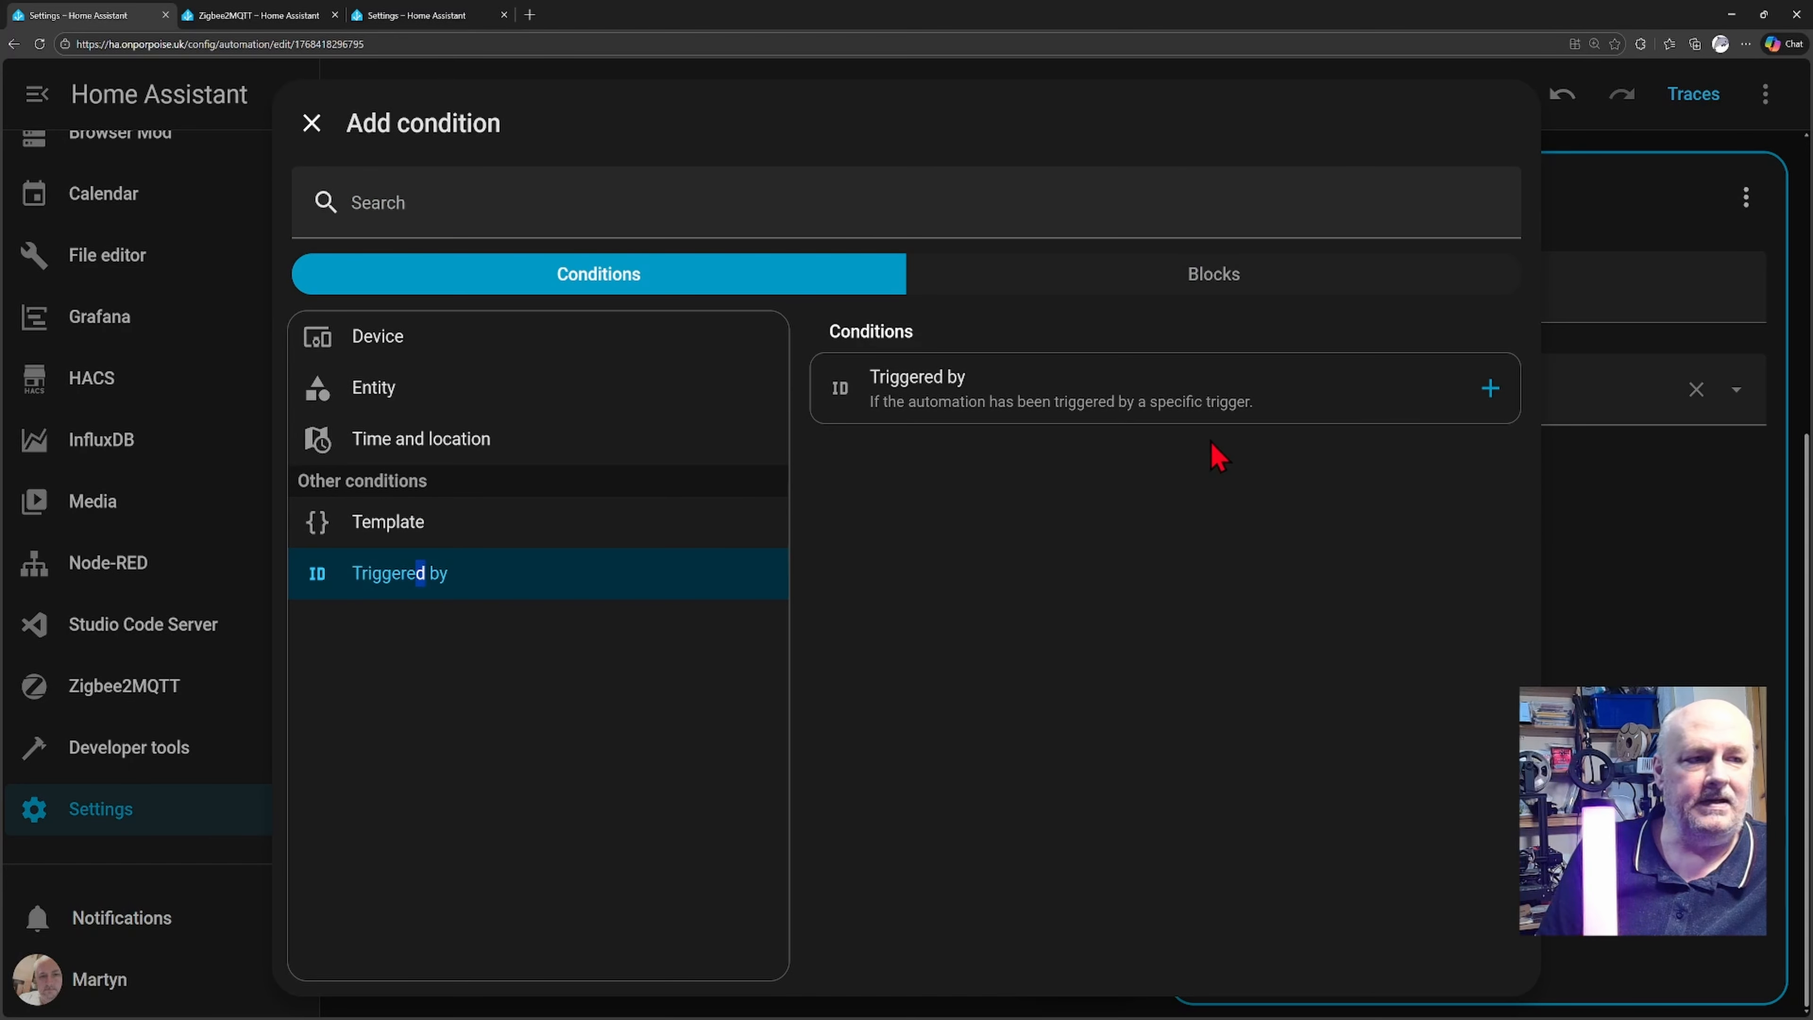
{"action": "left_click", "coordinate": [1196, 411]}
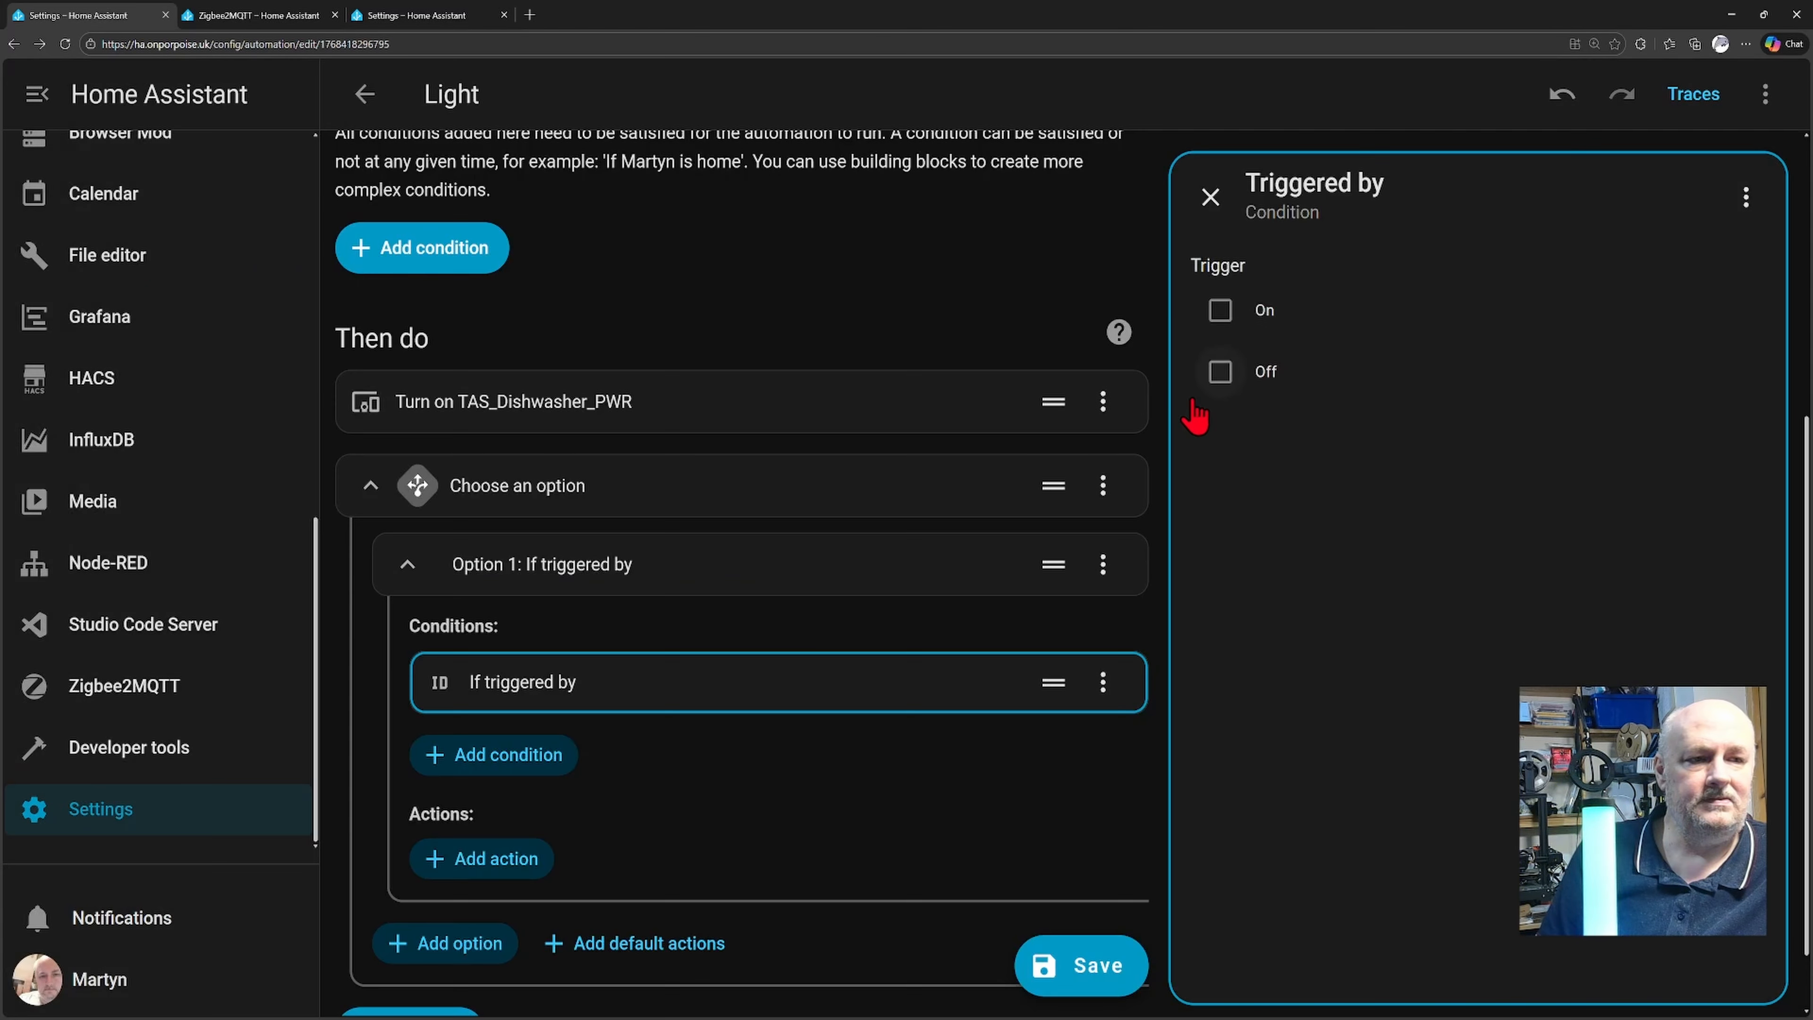
{"action": "left_click", "coordinate": [1220, 314]}
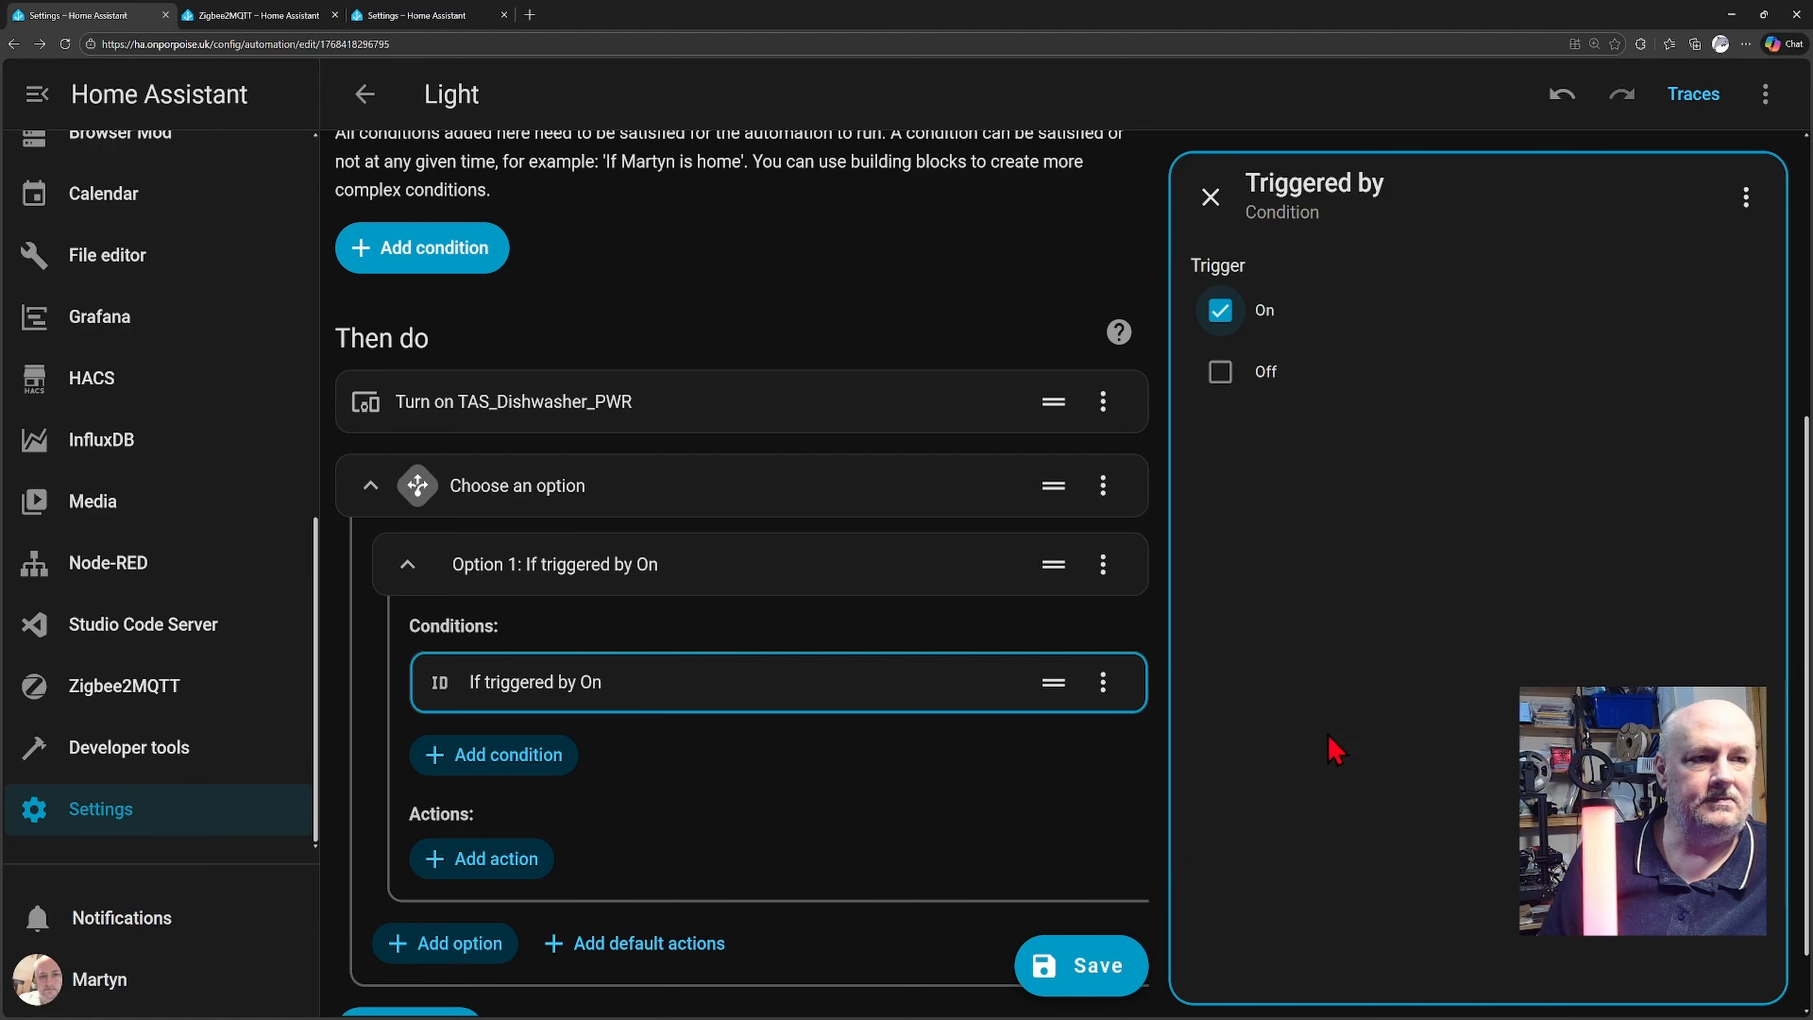
Step: Add a second option to the Choose block with a Triggered by condition set to the Off trigger
{"action": "scroll", "coordinate": [685, 635], "scroll_direction": "down", "scroll_amount": 1}
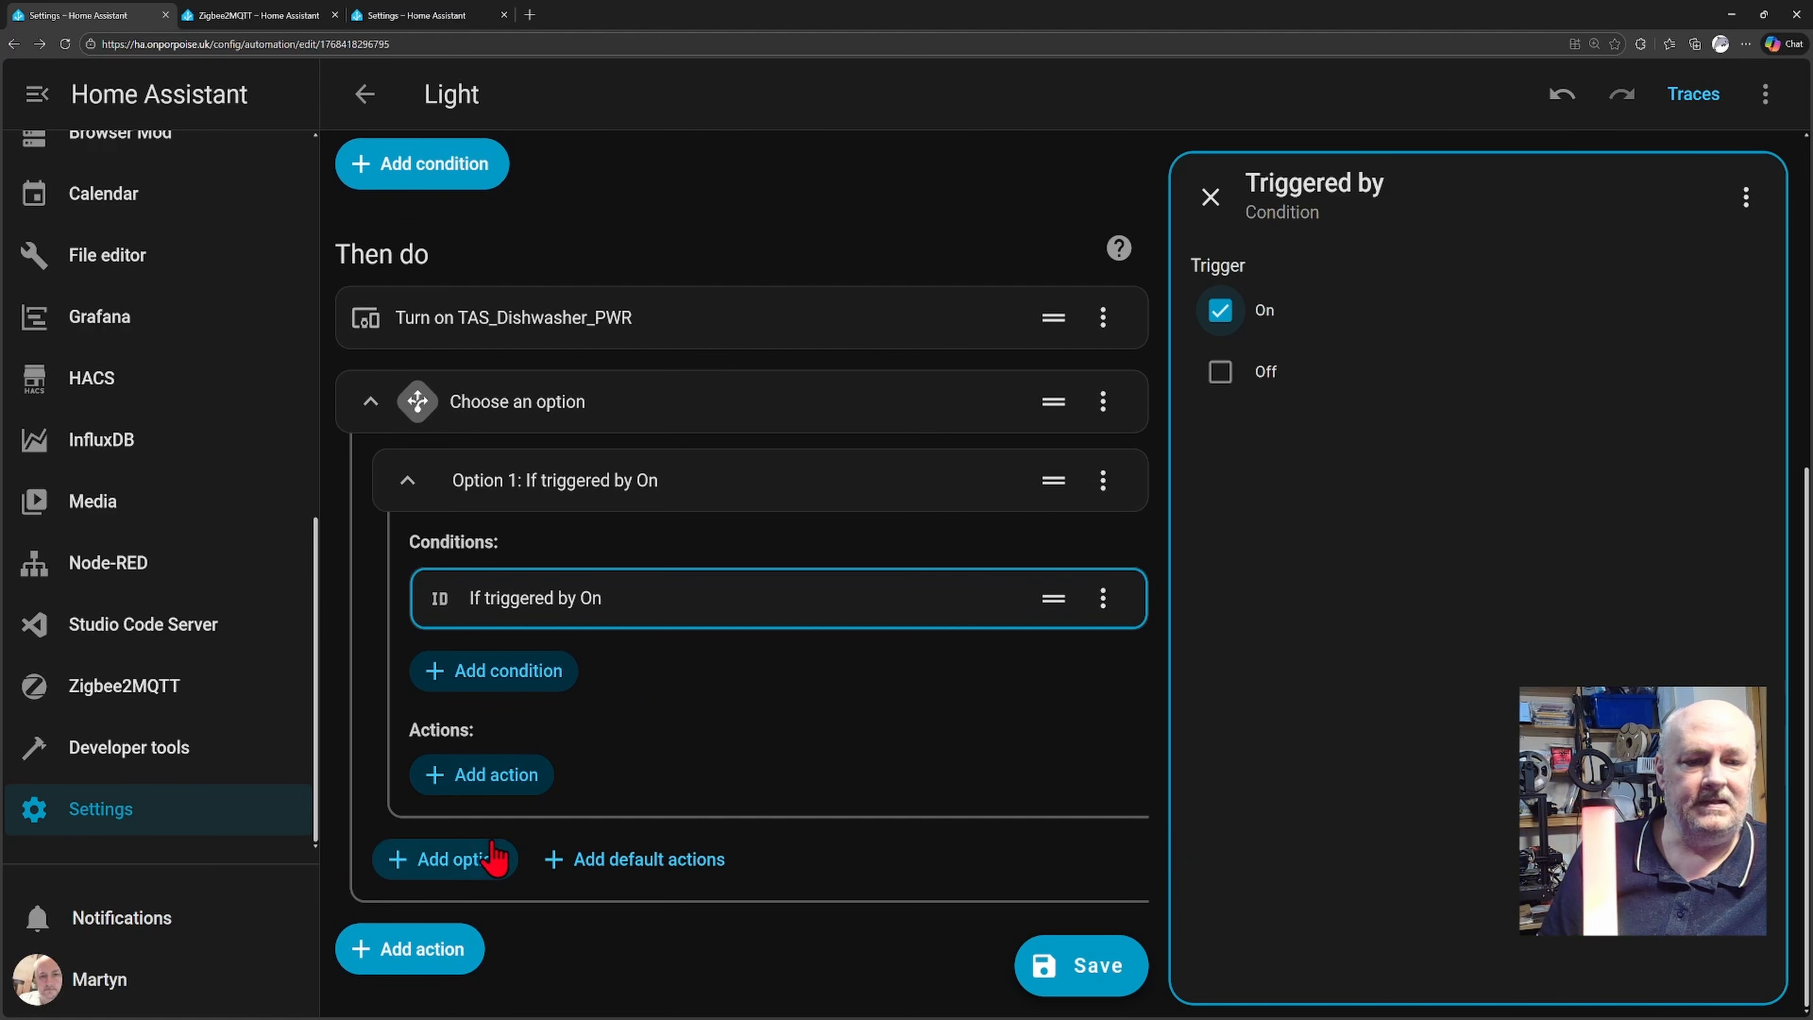
{"action": "left_click", "coordinate": [492, 854]}
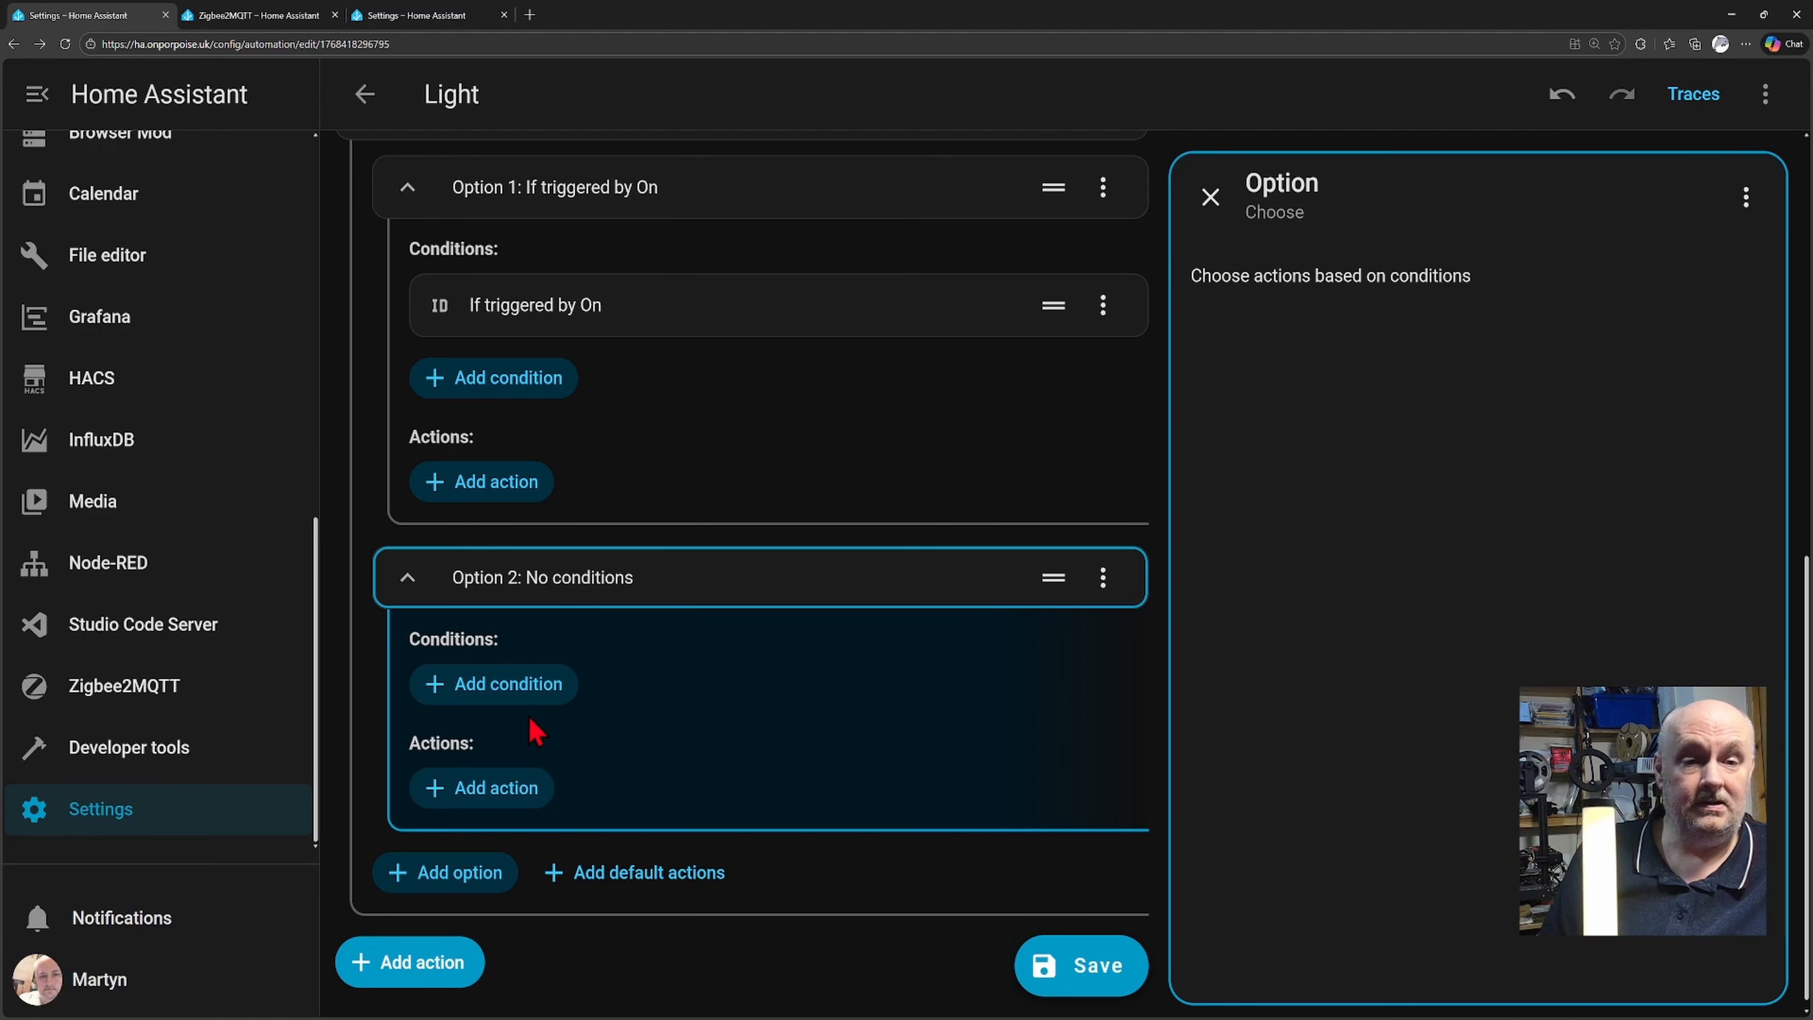
{"action": "left_click", "coordinate": [526, 689]}
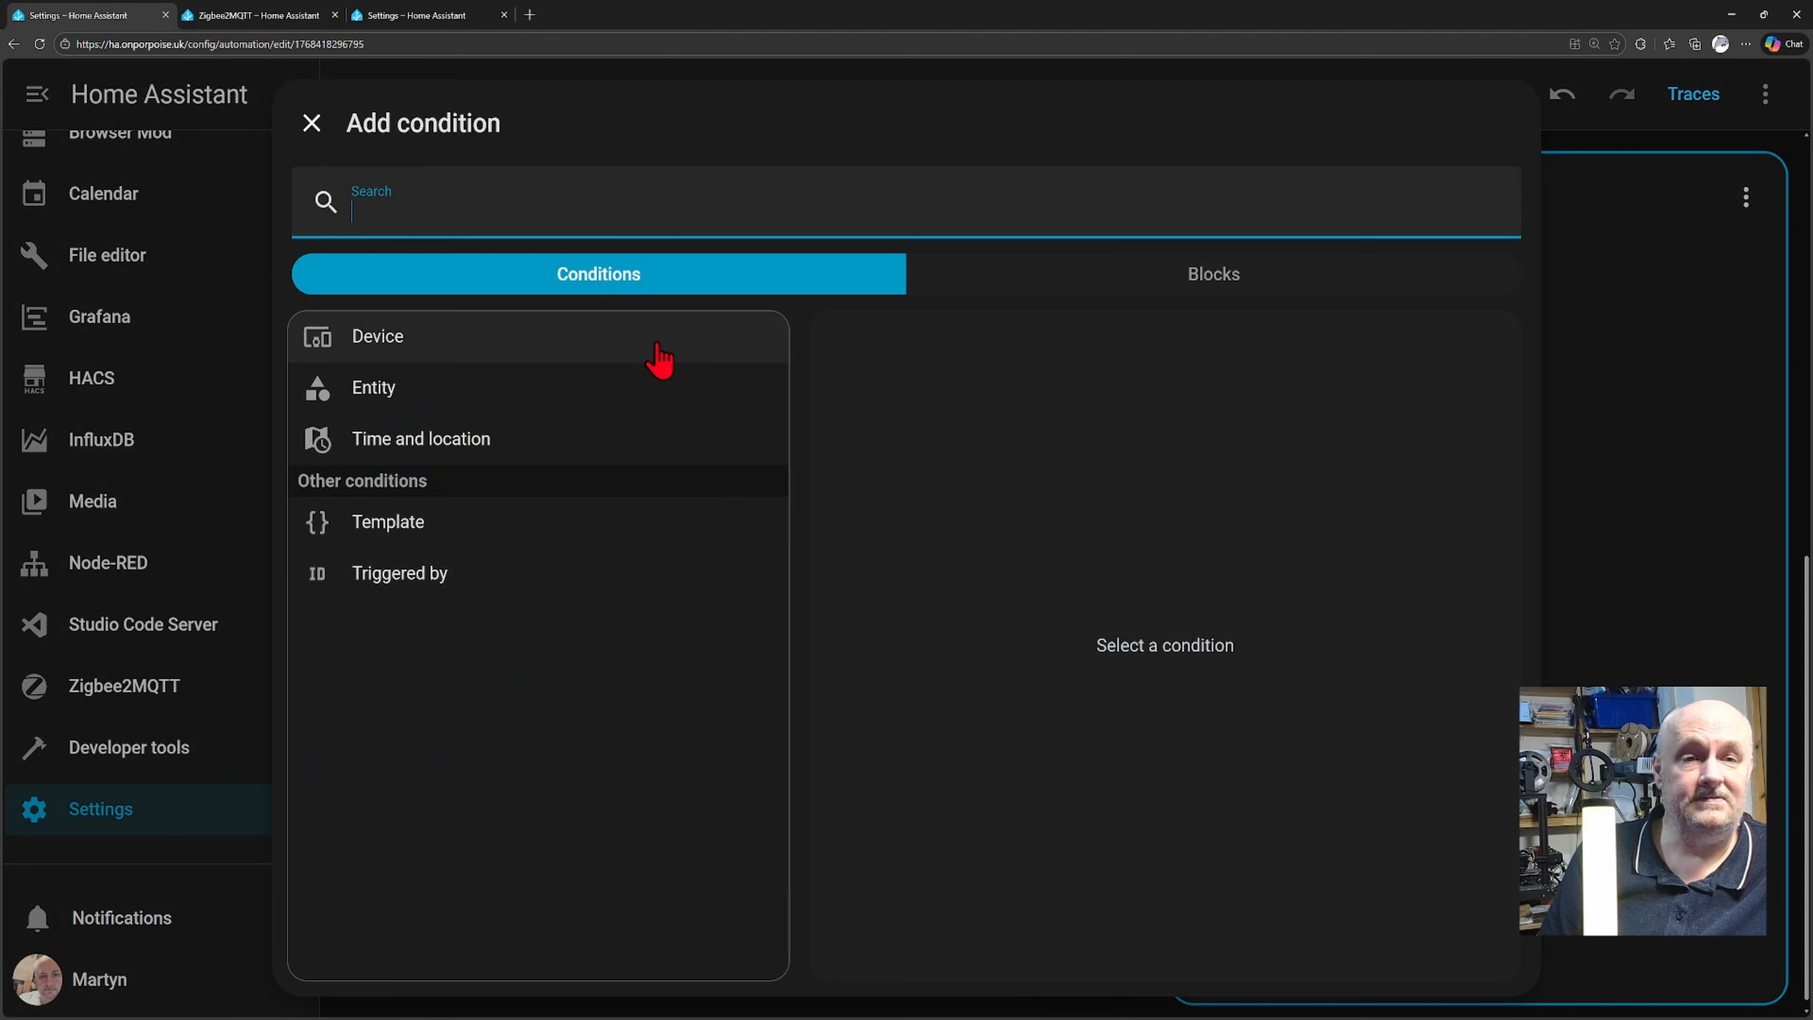
{"action": "left_click", "coordinate": [432, 582]}
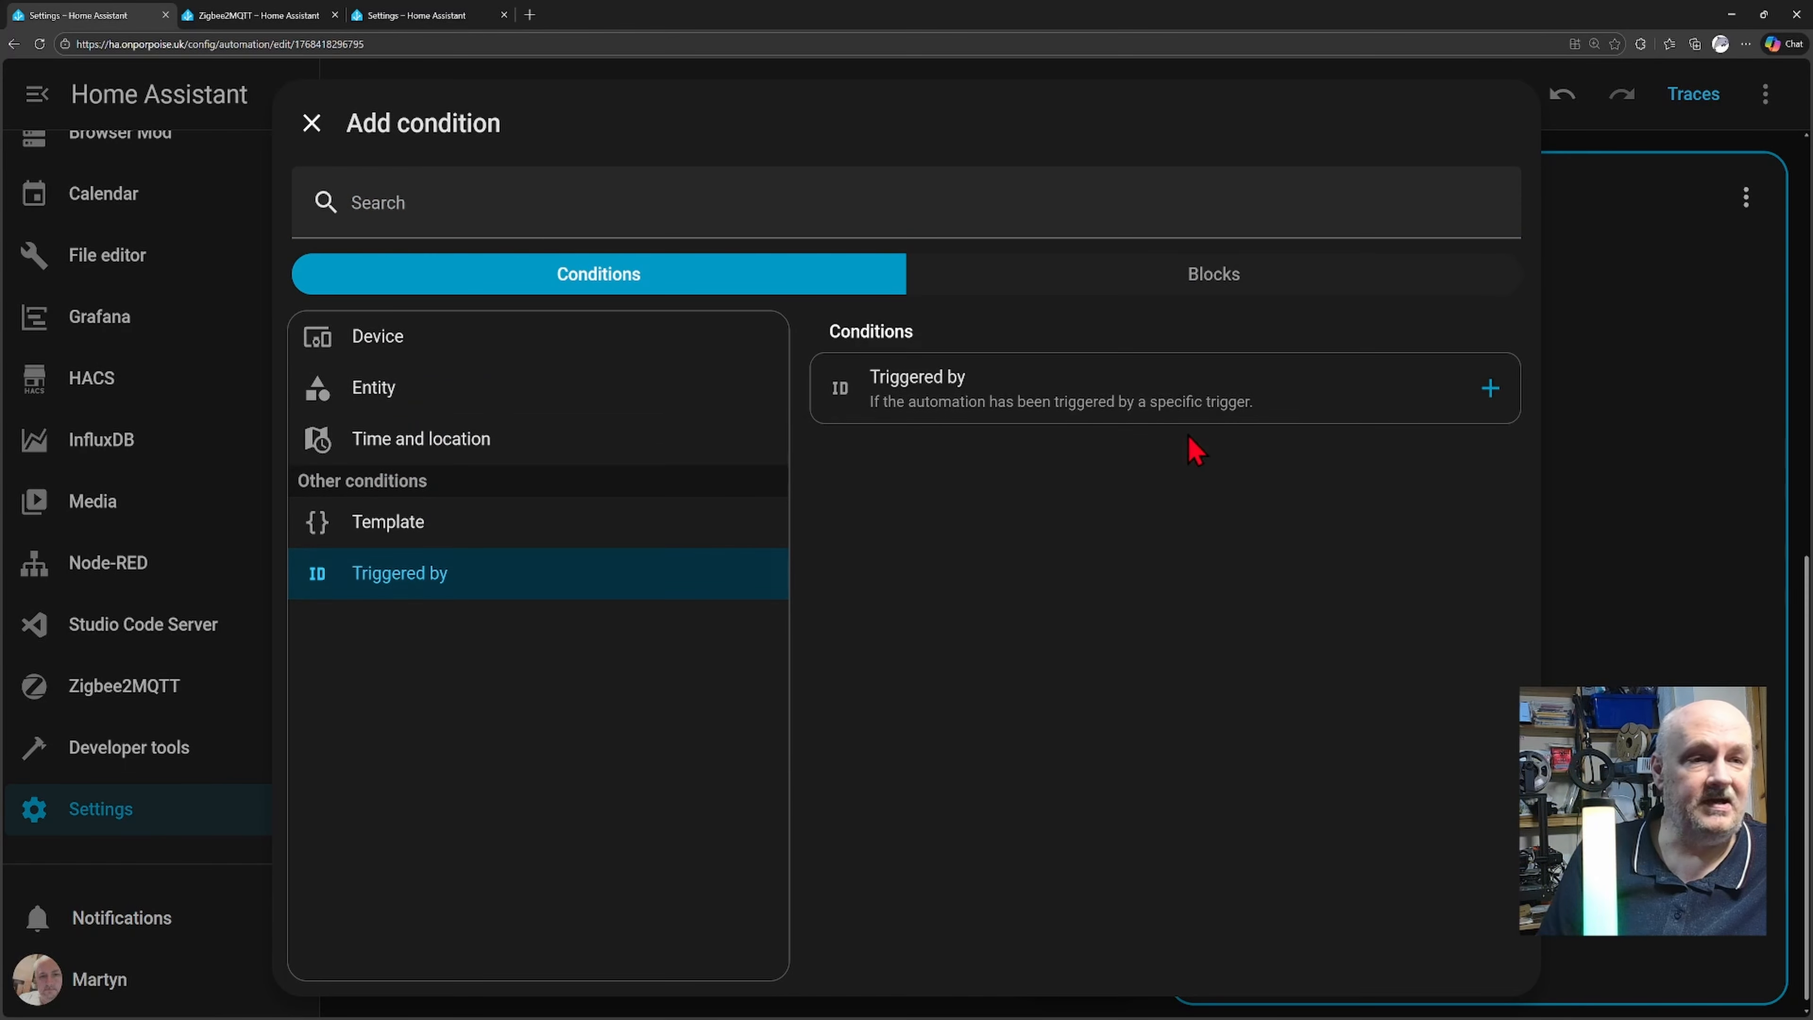
{"action": "left_click", "coordinate": [1177, 414]}
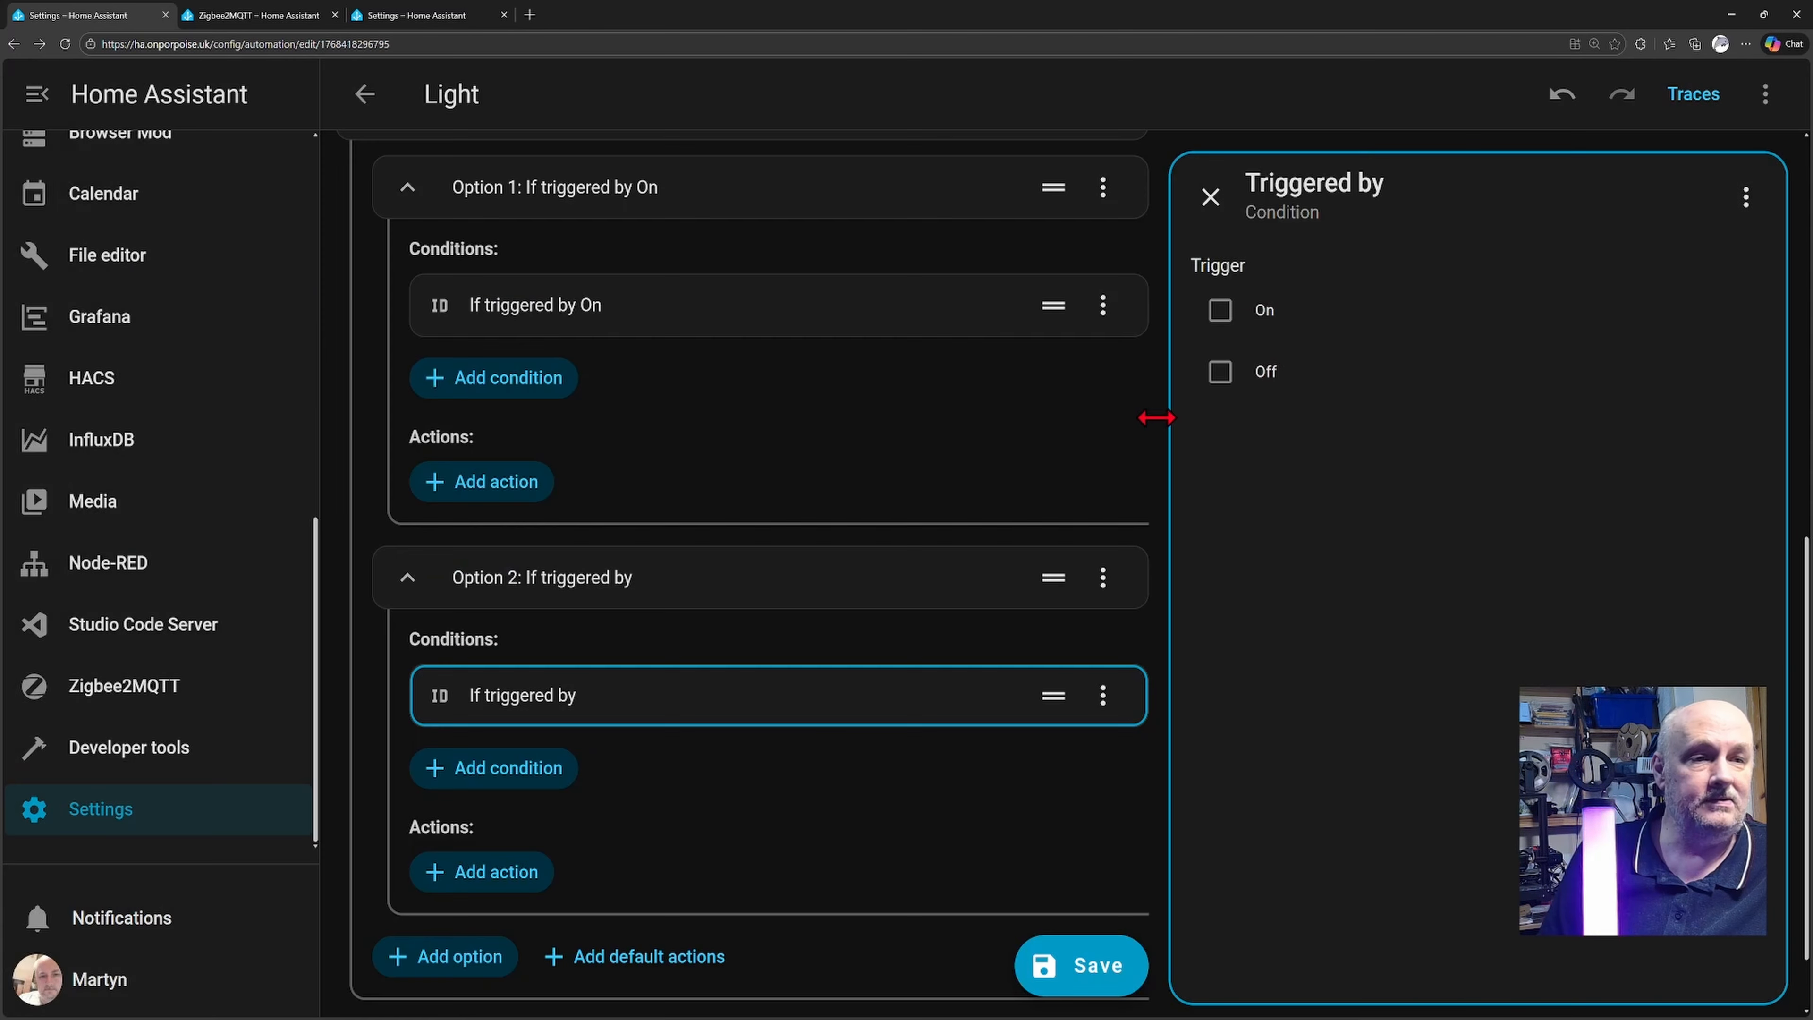
{"action": "left_click", "coordinate": [1221, 377]}
{"action": "scroll", "coordinate": [1037, 860], "scroll_direction": "down", "scroll_amount": 1}
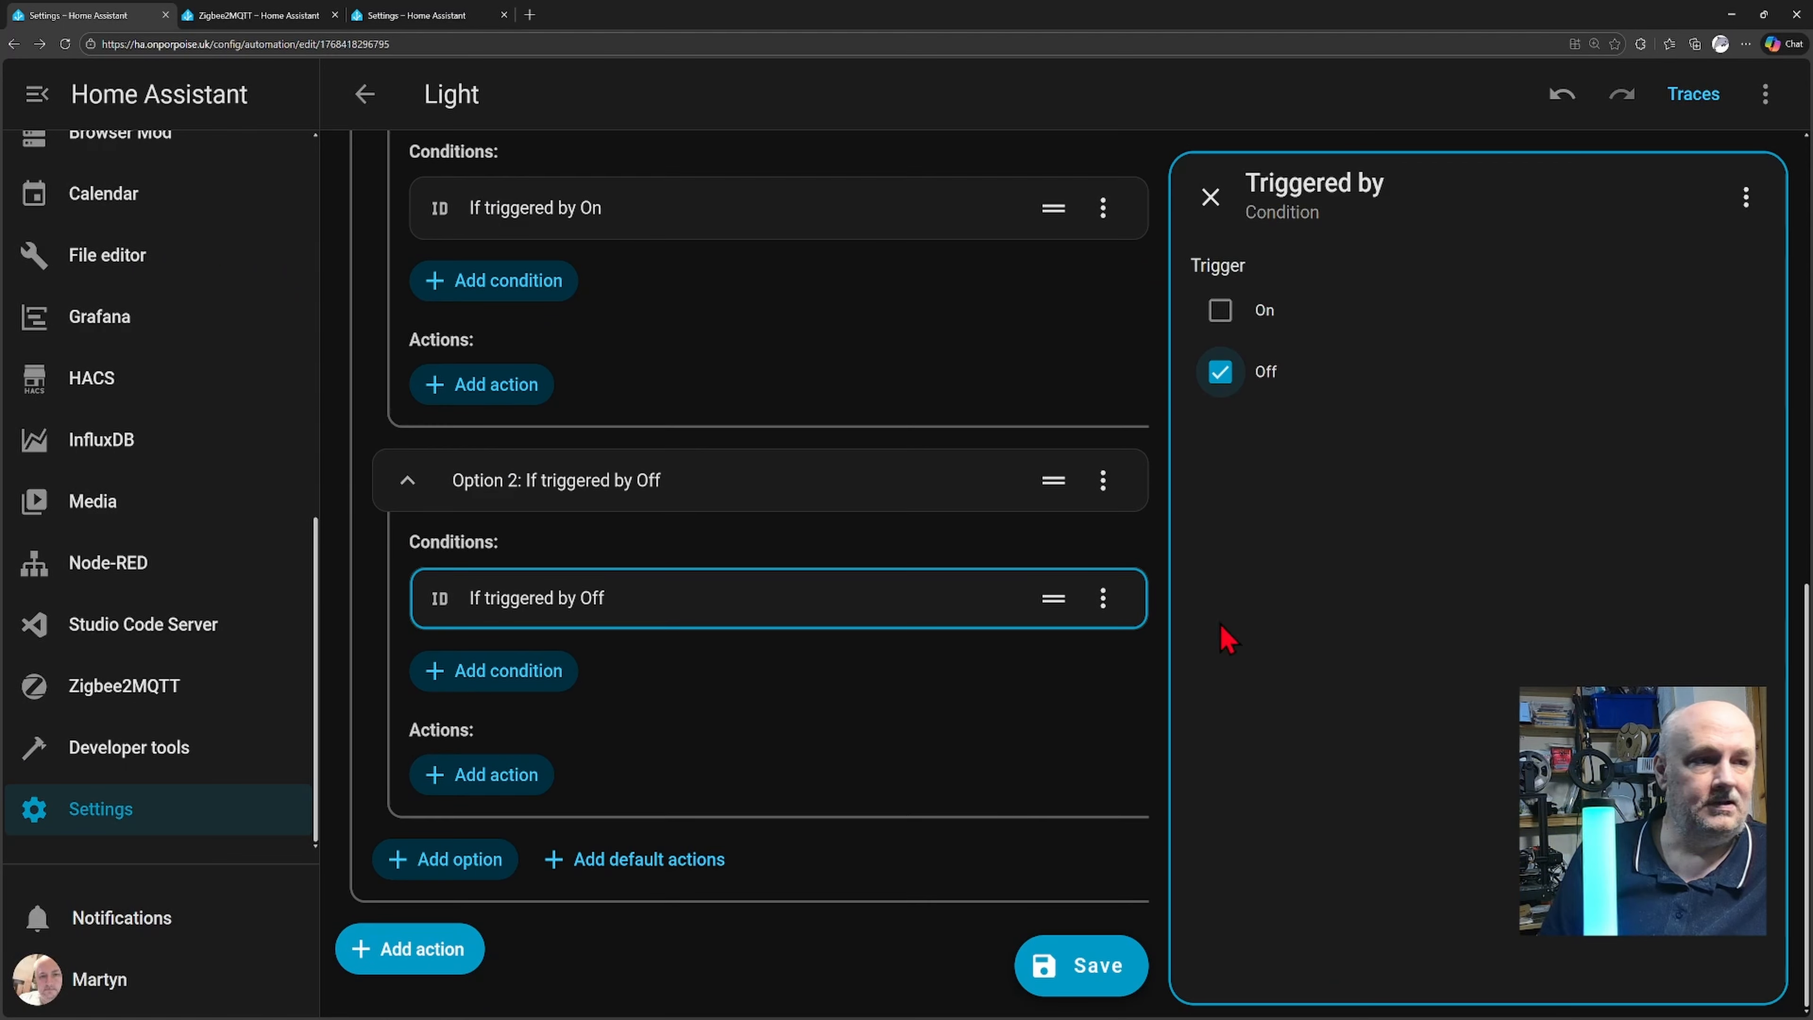
Step: Move the existing Turn on TAS_Dishwasher_PWR action from the main Then do sequence into Option 1's actions
{"action": "scroll", "coordinate": [675, 468], "scroll_direction": "up", "scroll_amount": 3}
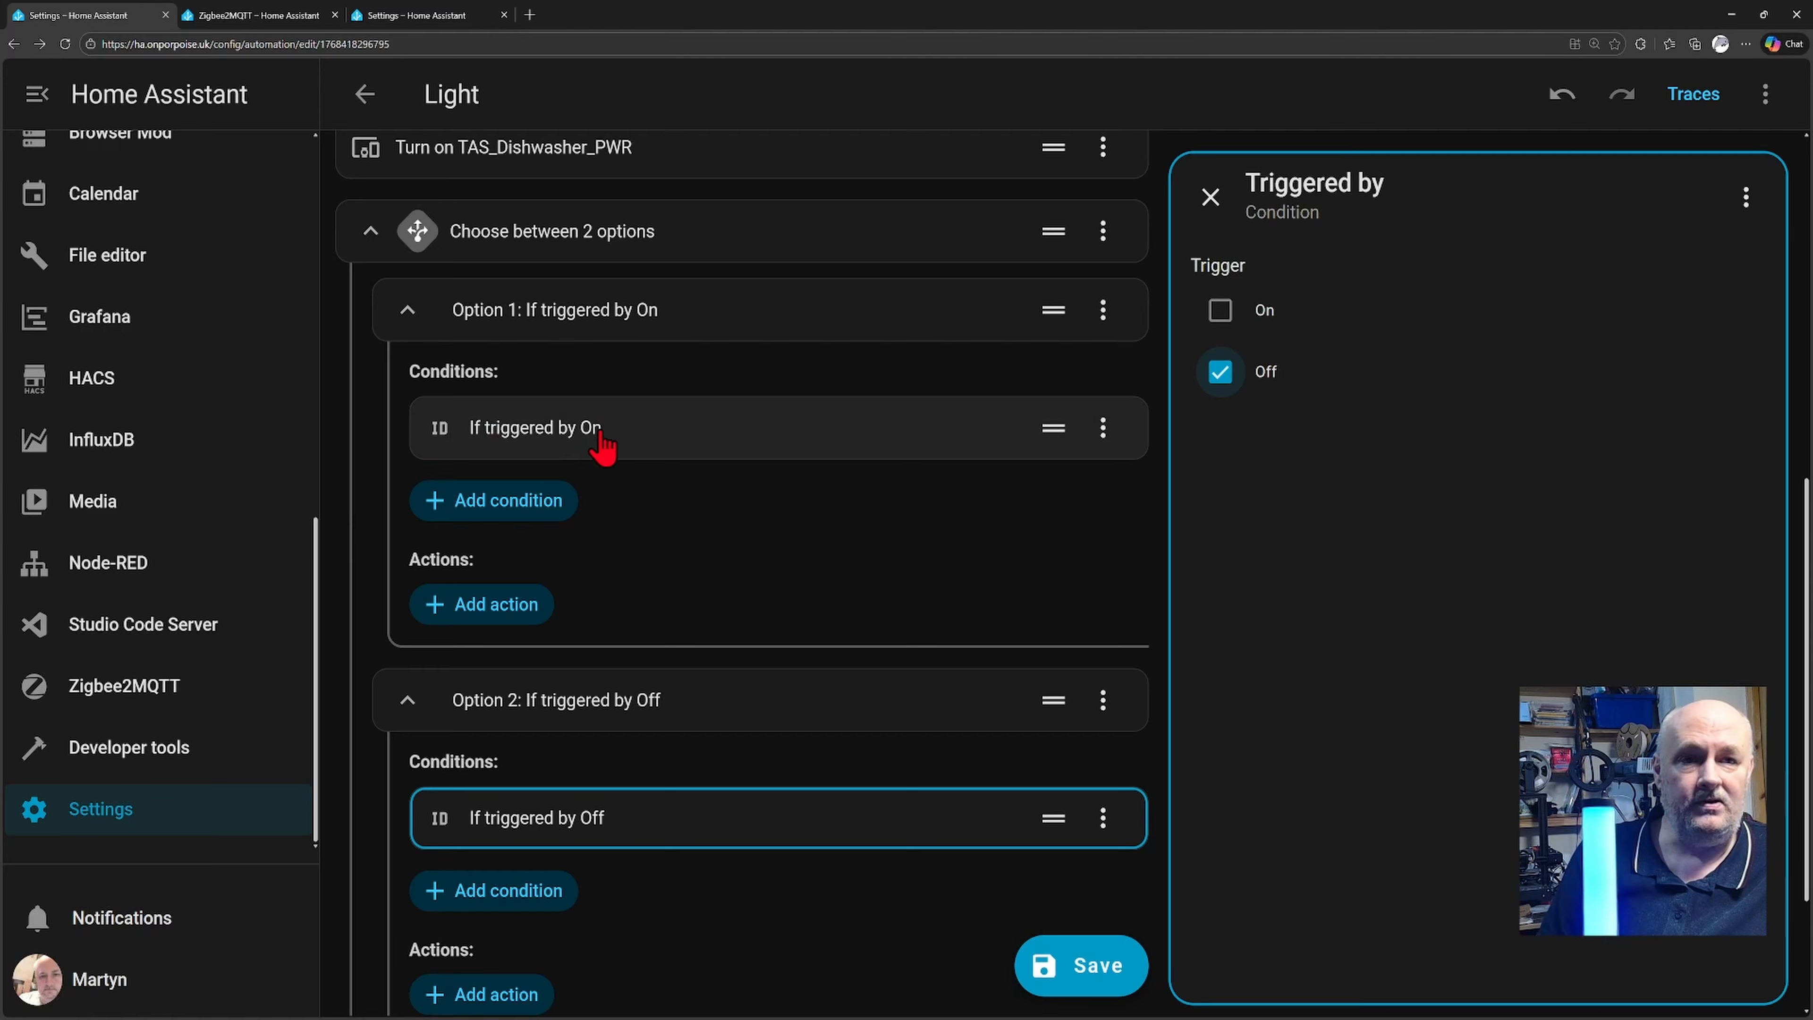
{"action": "scroll", "coordinate": [599, 443], "scroll_direction": "up", "scroll_amount": 1}
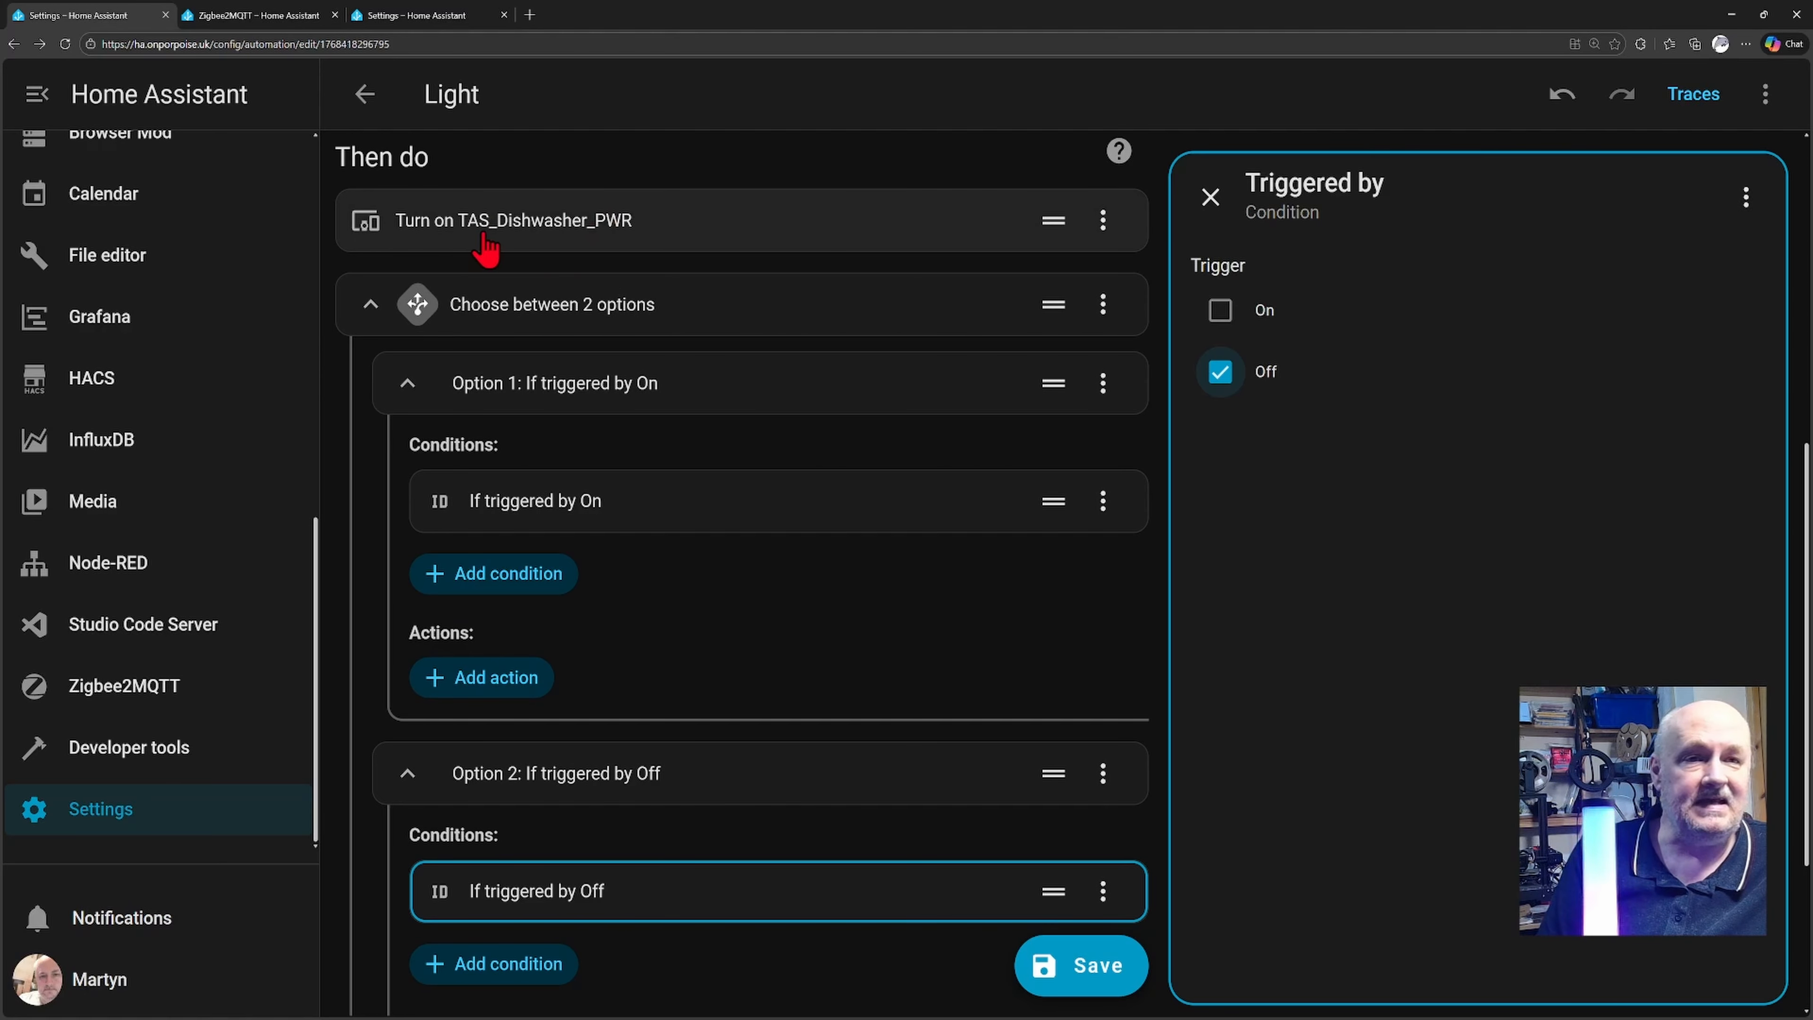
{"action": "left_click", "coordinate": [1101, 226]}
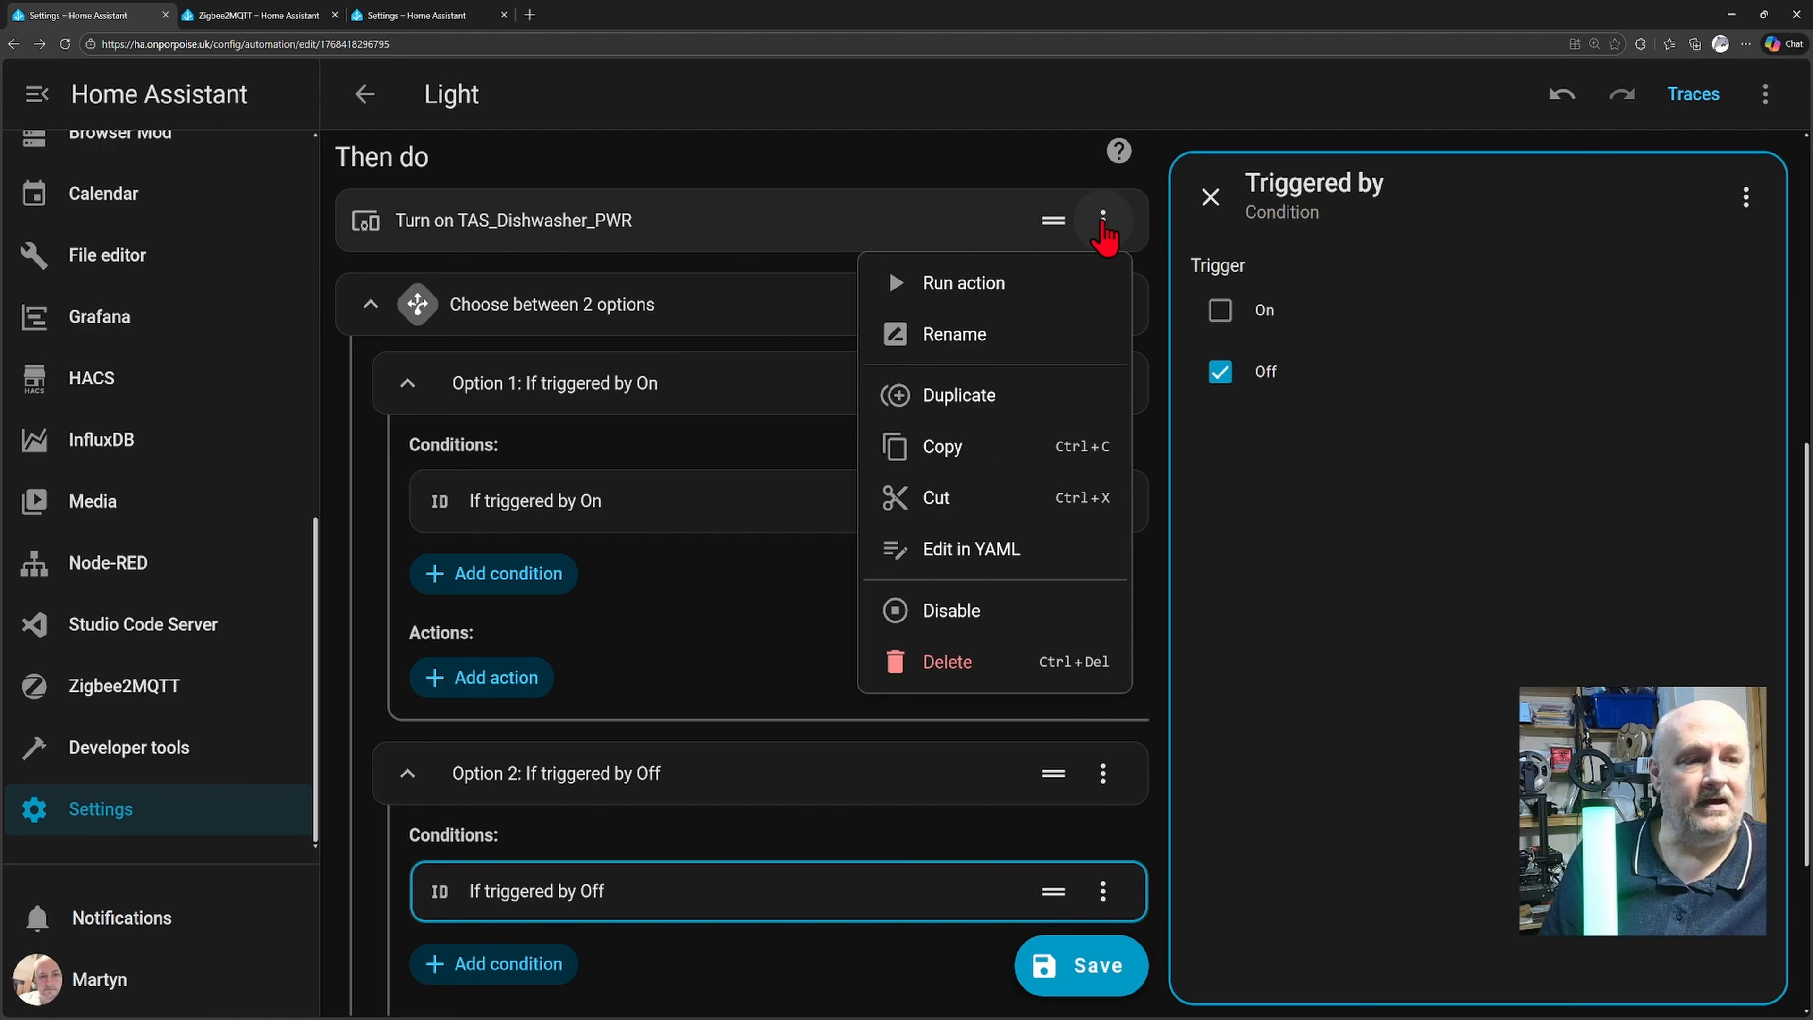
{"action": "left_click", "coordinate": [960, 503]}
{"action": "scroll", "coordinate": [594, 480], "scroll_direction": "down", "scroll_amount": 2}
{"action": "scroll", "coordinate": [595, 479], "scroll_direction": "down", "scroll_amount": 1}
{"action": "scroll", "coordinate": [642, 429], "scroll_direction": "up", "scroll_amount": 1}
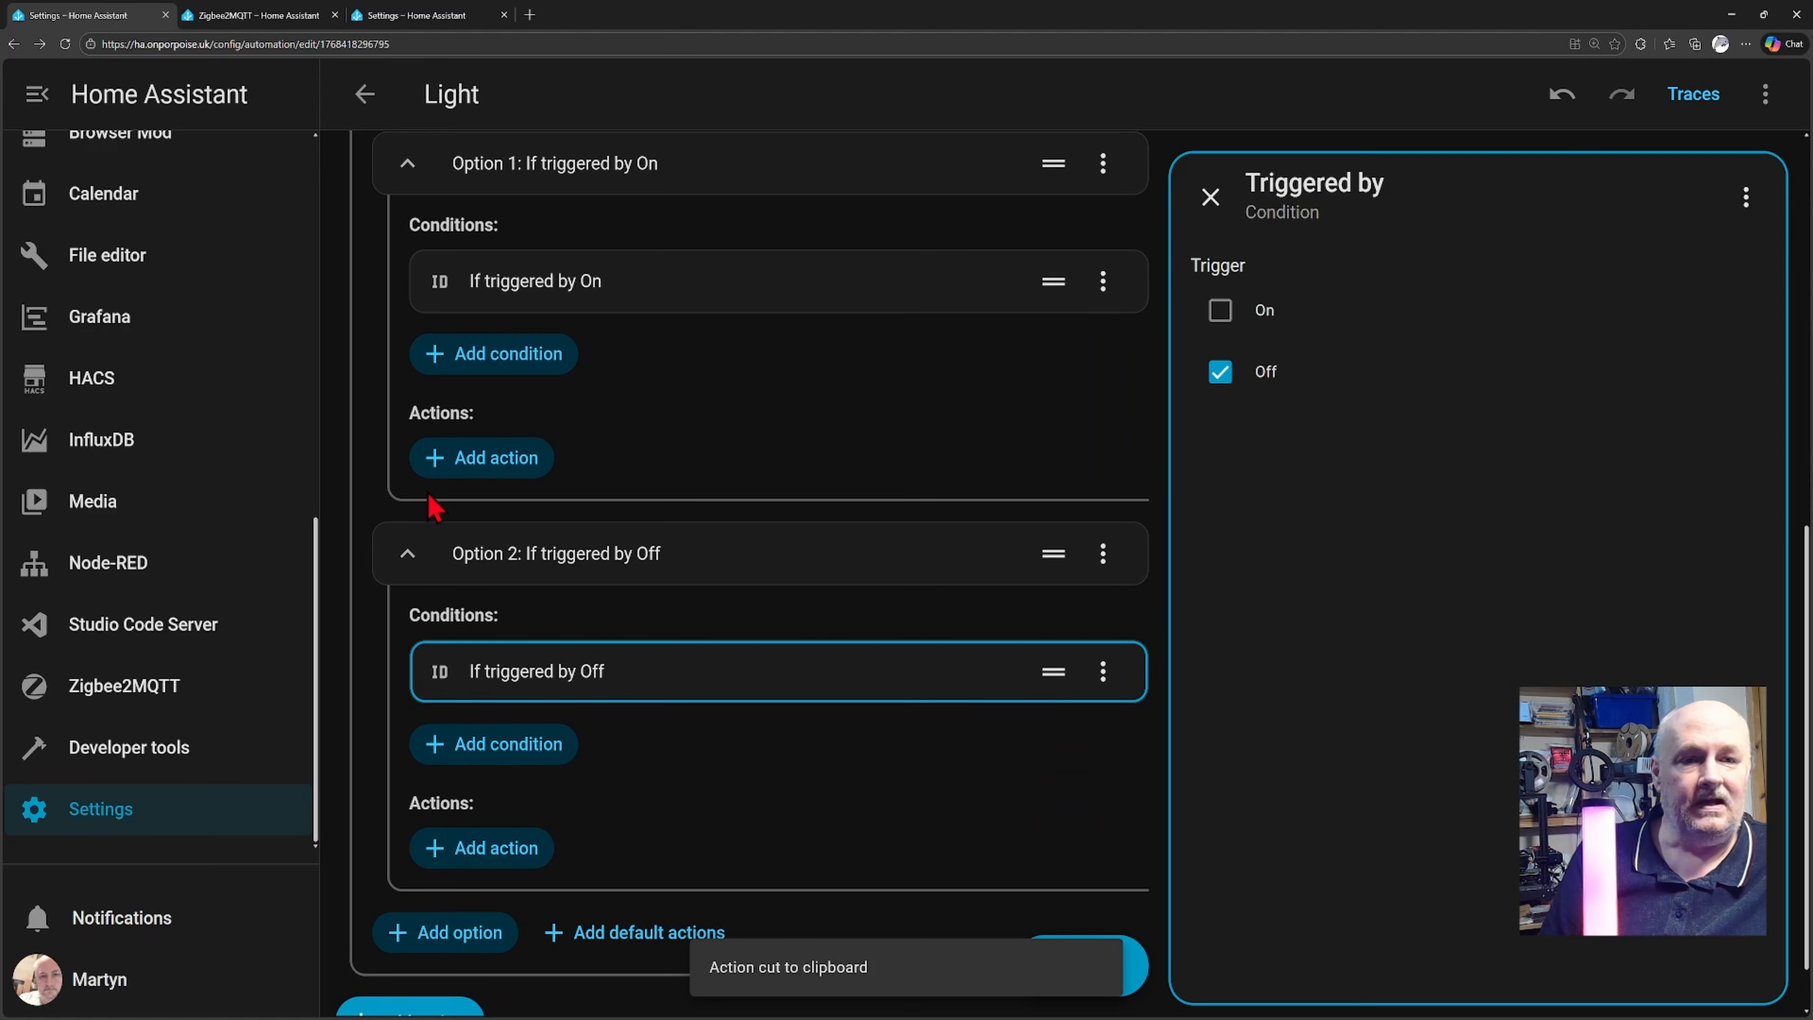
{"action": "left_click", "coordinate": [512, 462]}
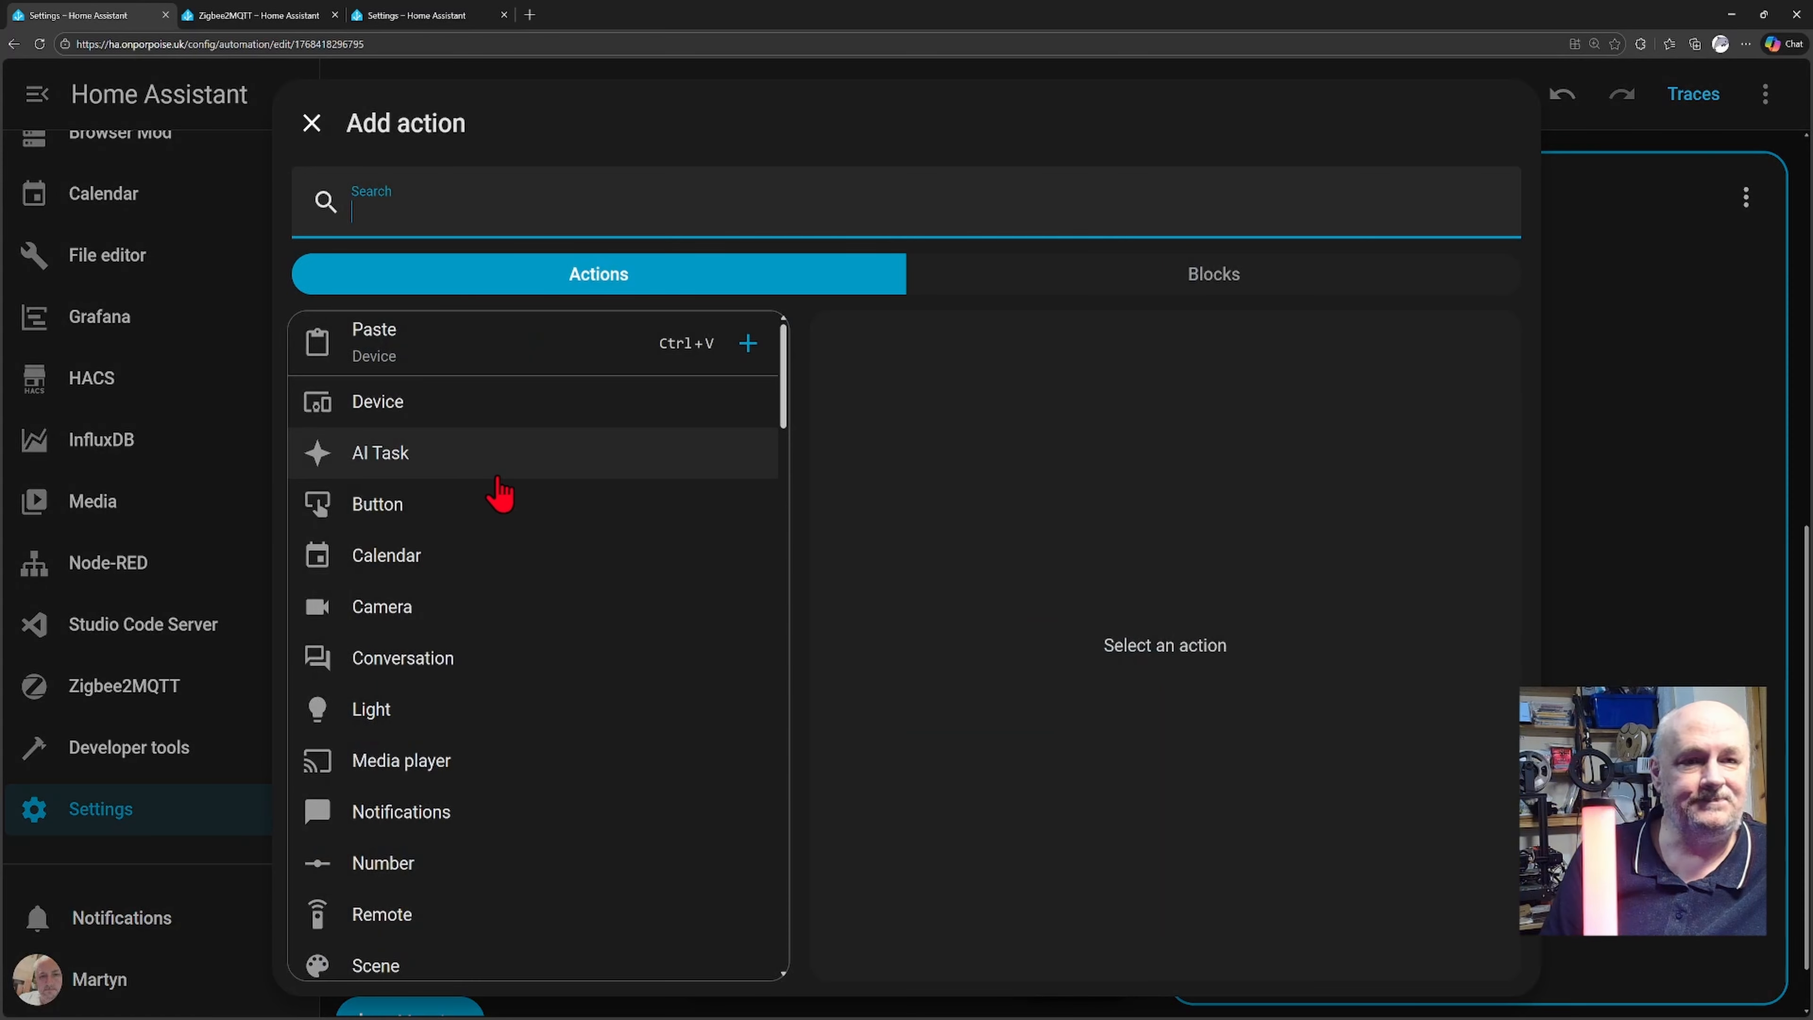
{"action": "left_click", "coordinate": [432, 364]}
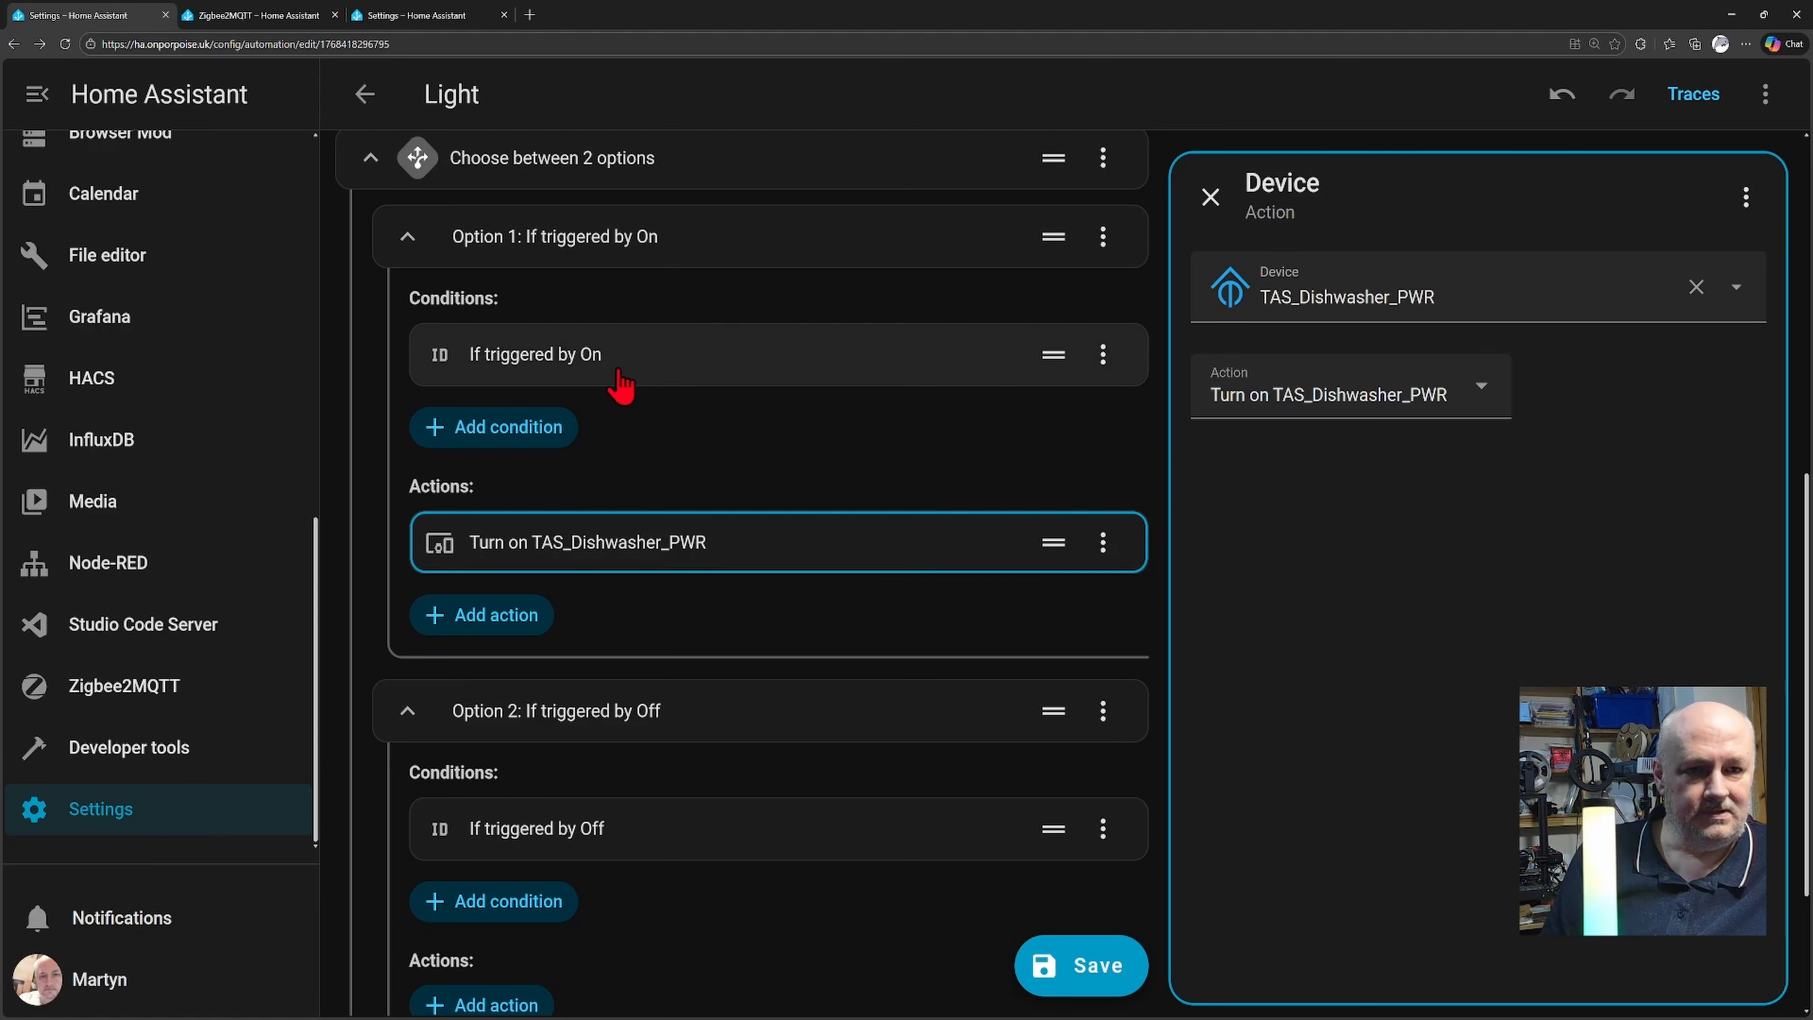
Step: Add a device action to Option 2 set to Turn off TAS_Dishwasher_PWR, and save the automation
{"action": "scroll", "coordinate": [624, 521], "scroll_direction": "down", "scroll_amount": 2}
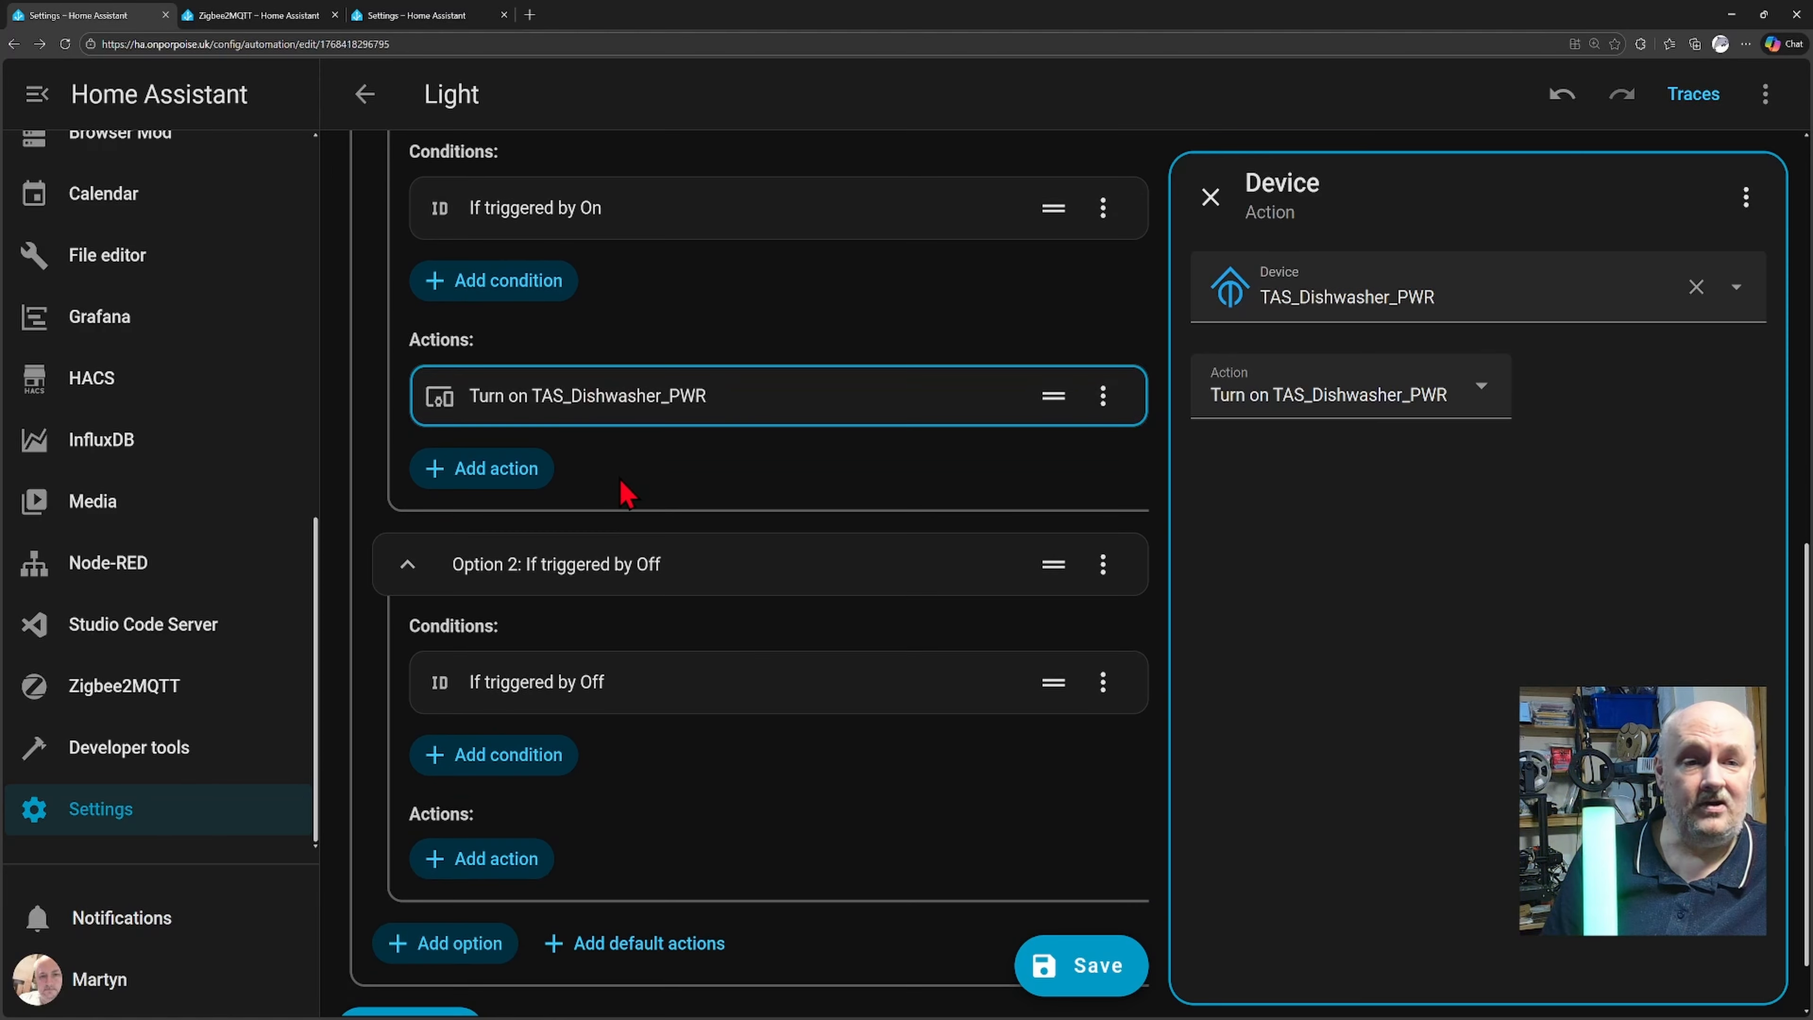
{"action": "scroll", "coordinate": [624, 493], "scroll_direction": "down", "scroll_amount": 1}
{"action": "left_click", "coordinate": [481, 786]}
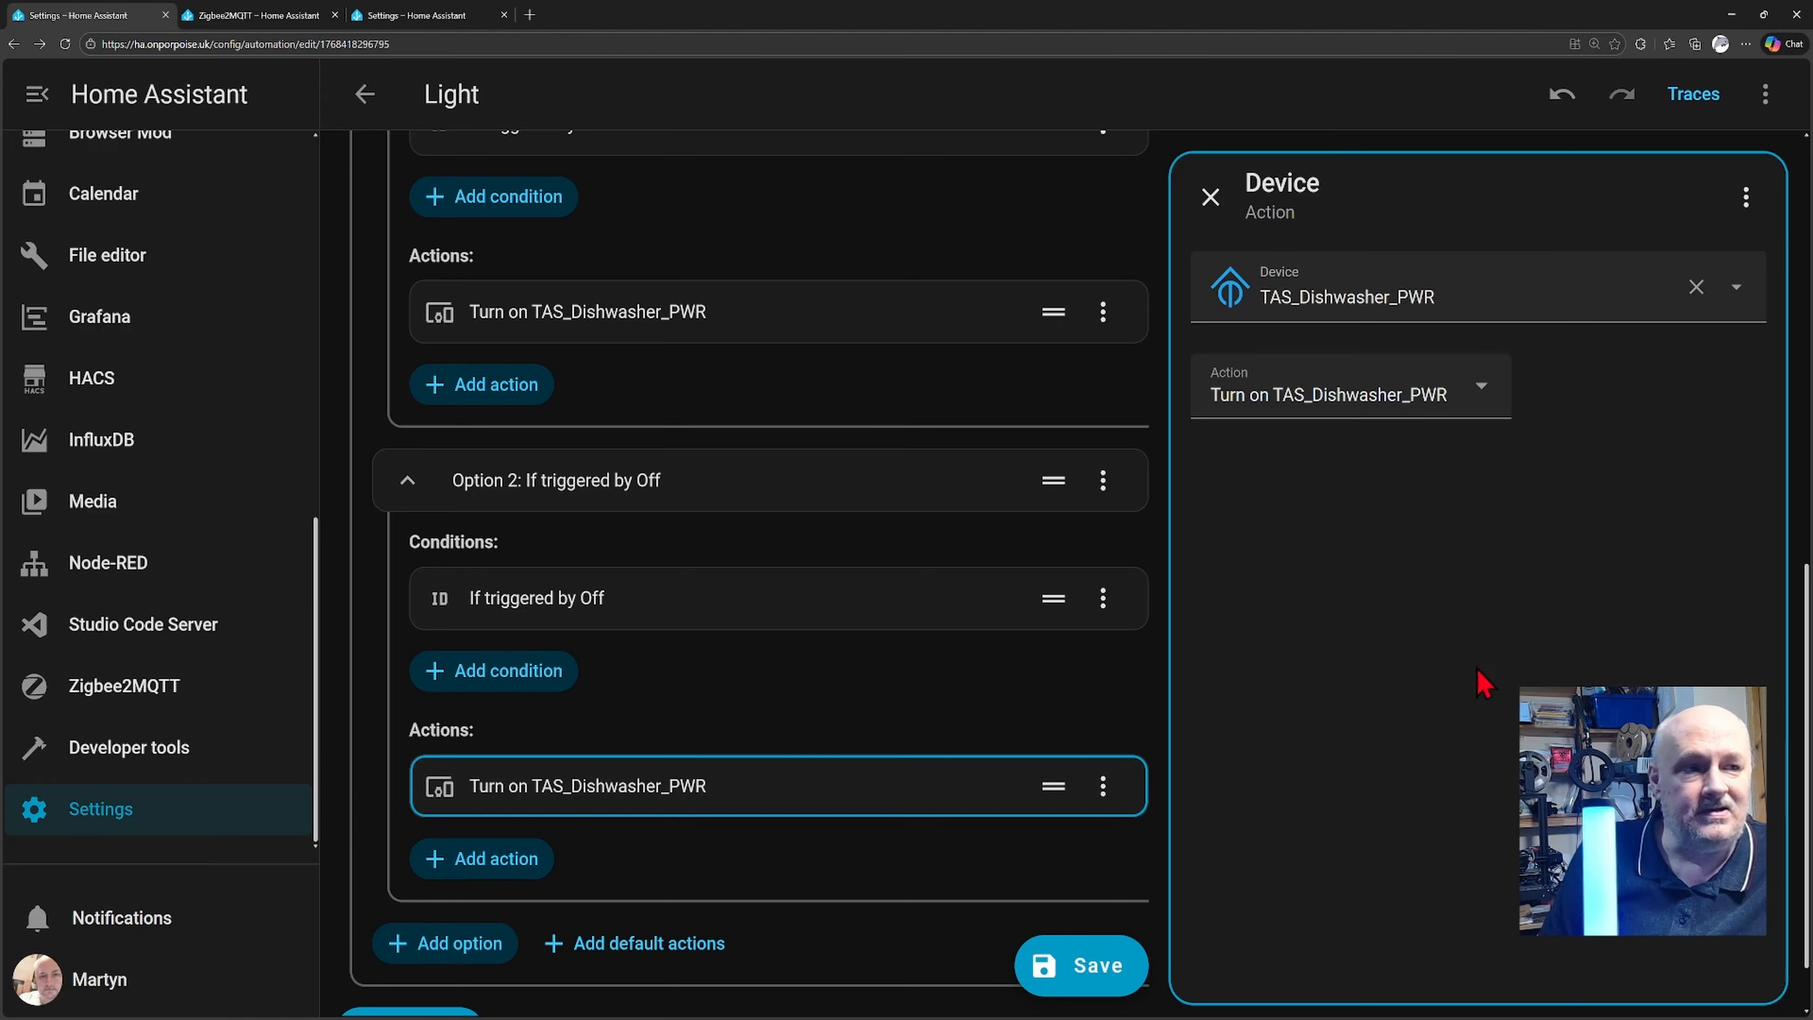
{"action": "left_click", "coordinate": [1484, 391]}
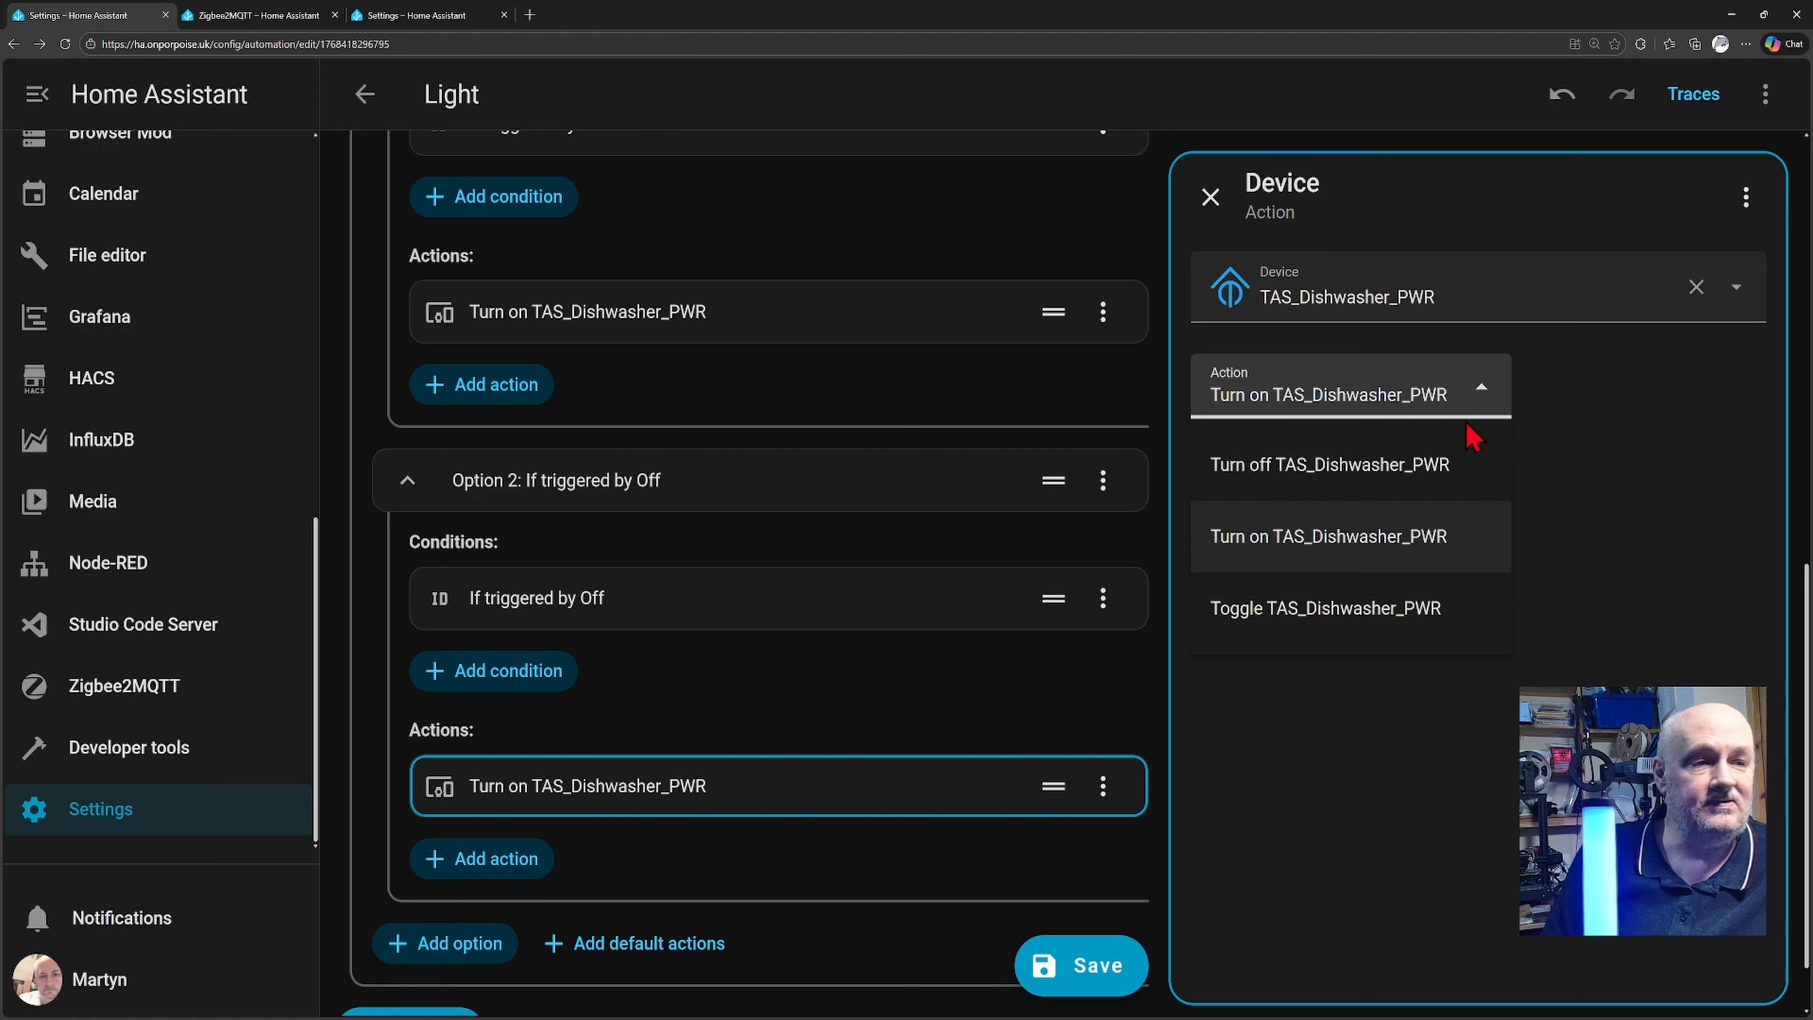
{"action": "left_click", "coordinate": [1372, 486]}
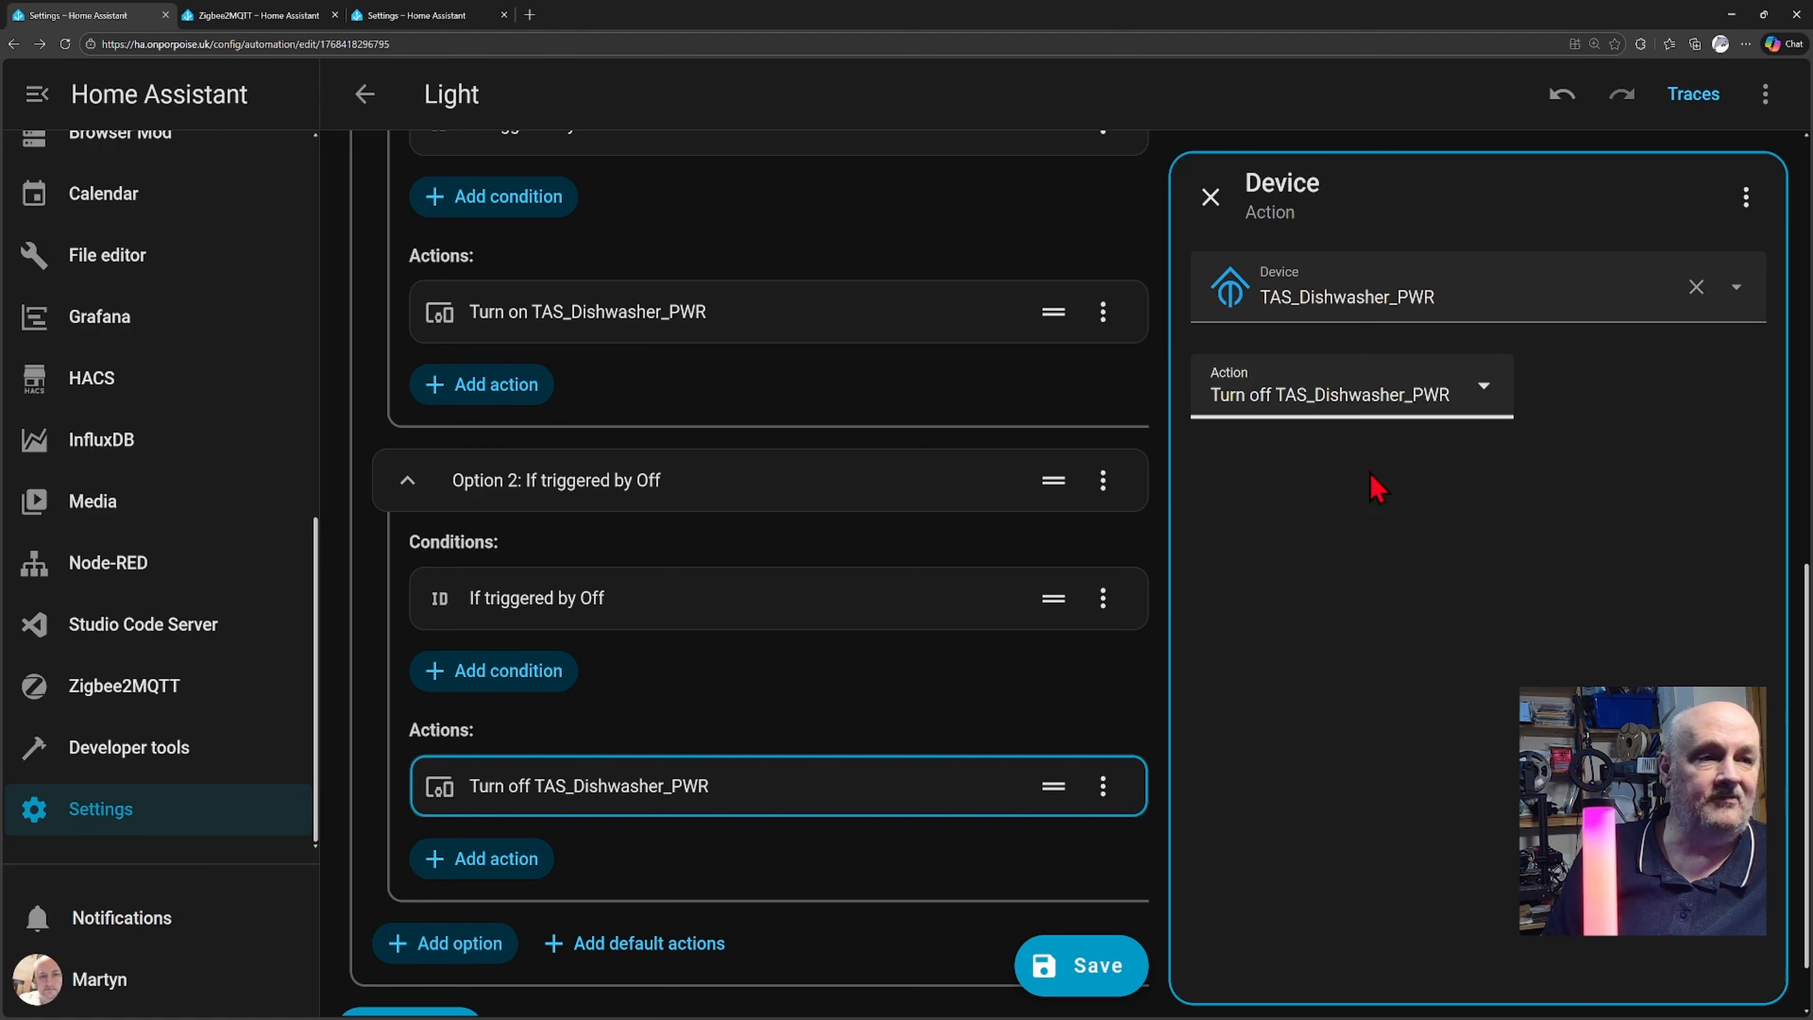
{"action": "left_click", "coordinate": [1081, 965]}
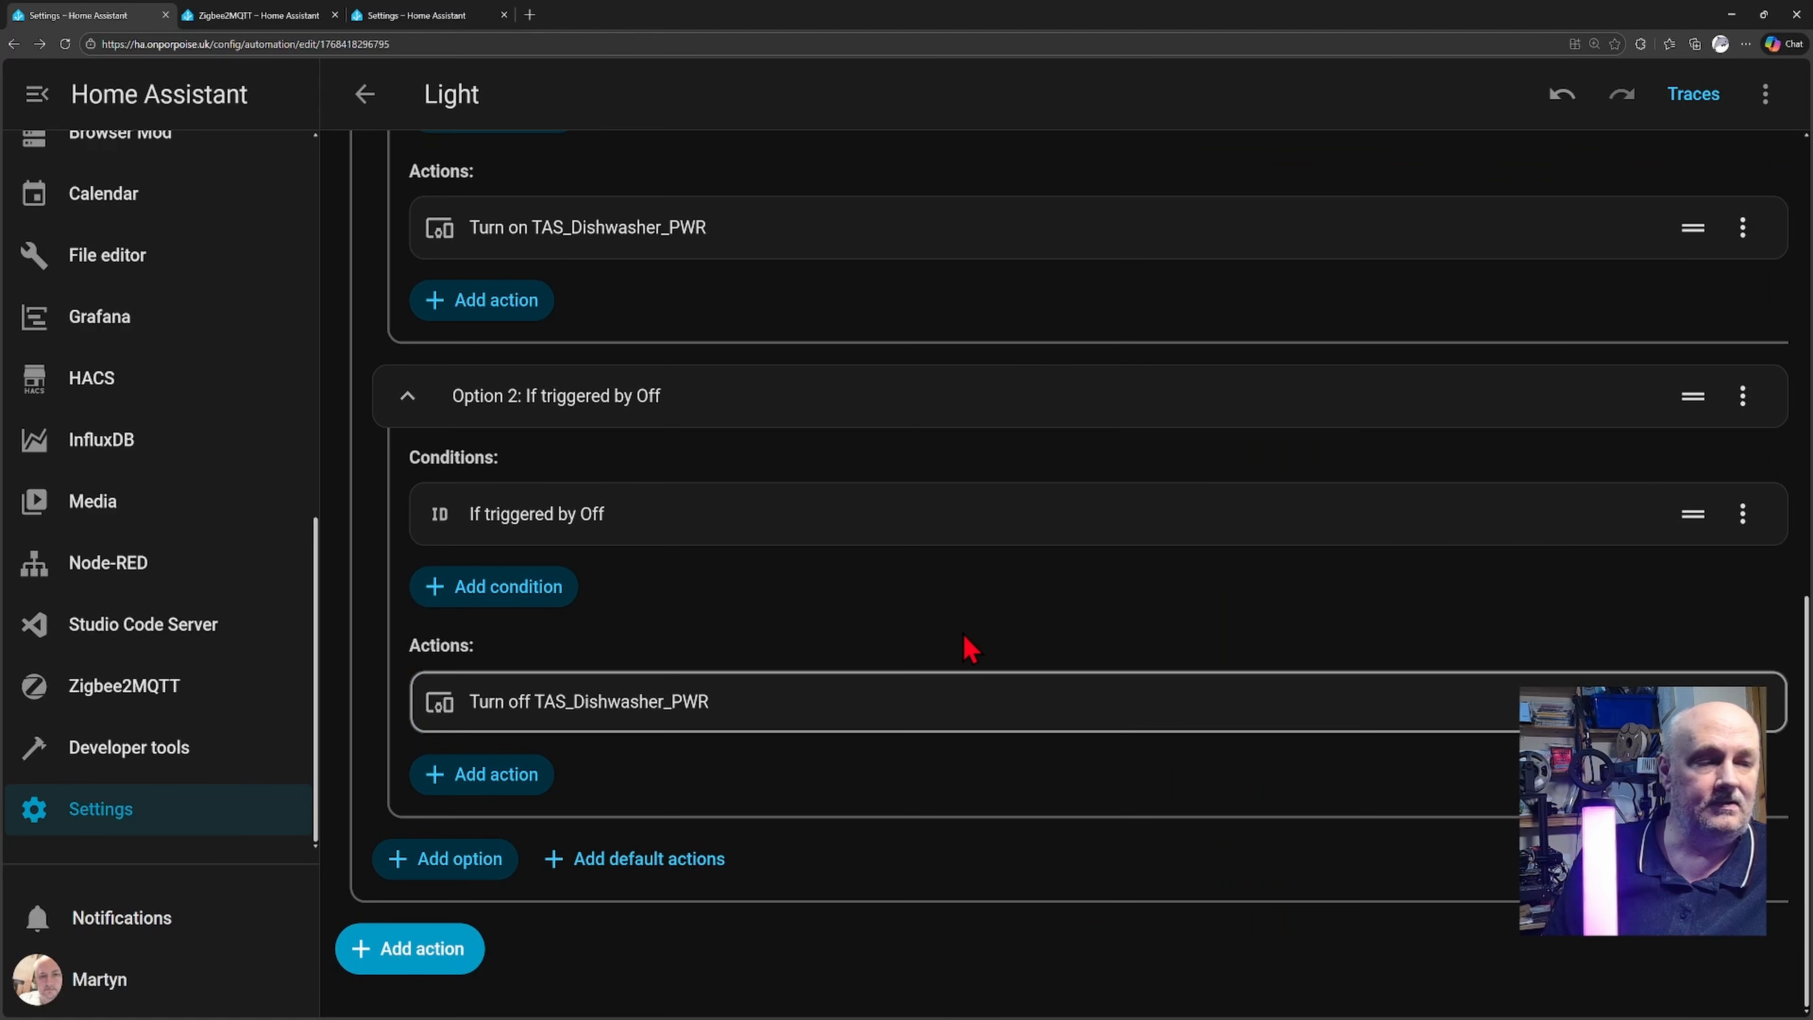
{"action": "scroll", "coordinate": [971, 649], "scroll_direction": "up", "scroll_amount": 8}
{"action": "scroll", "coordinate": [971, 648], "scroll_direction": "up", "scroll_amount": 1}
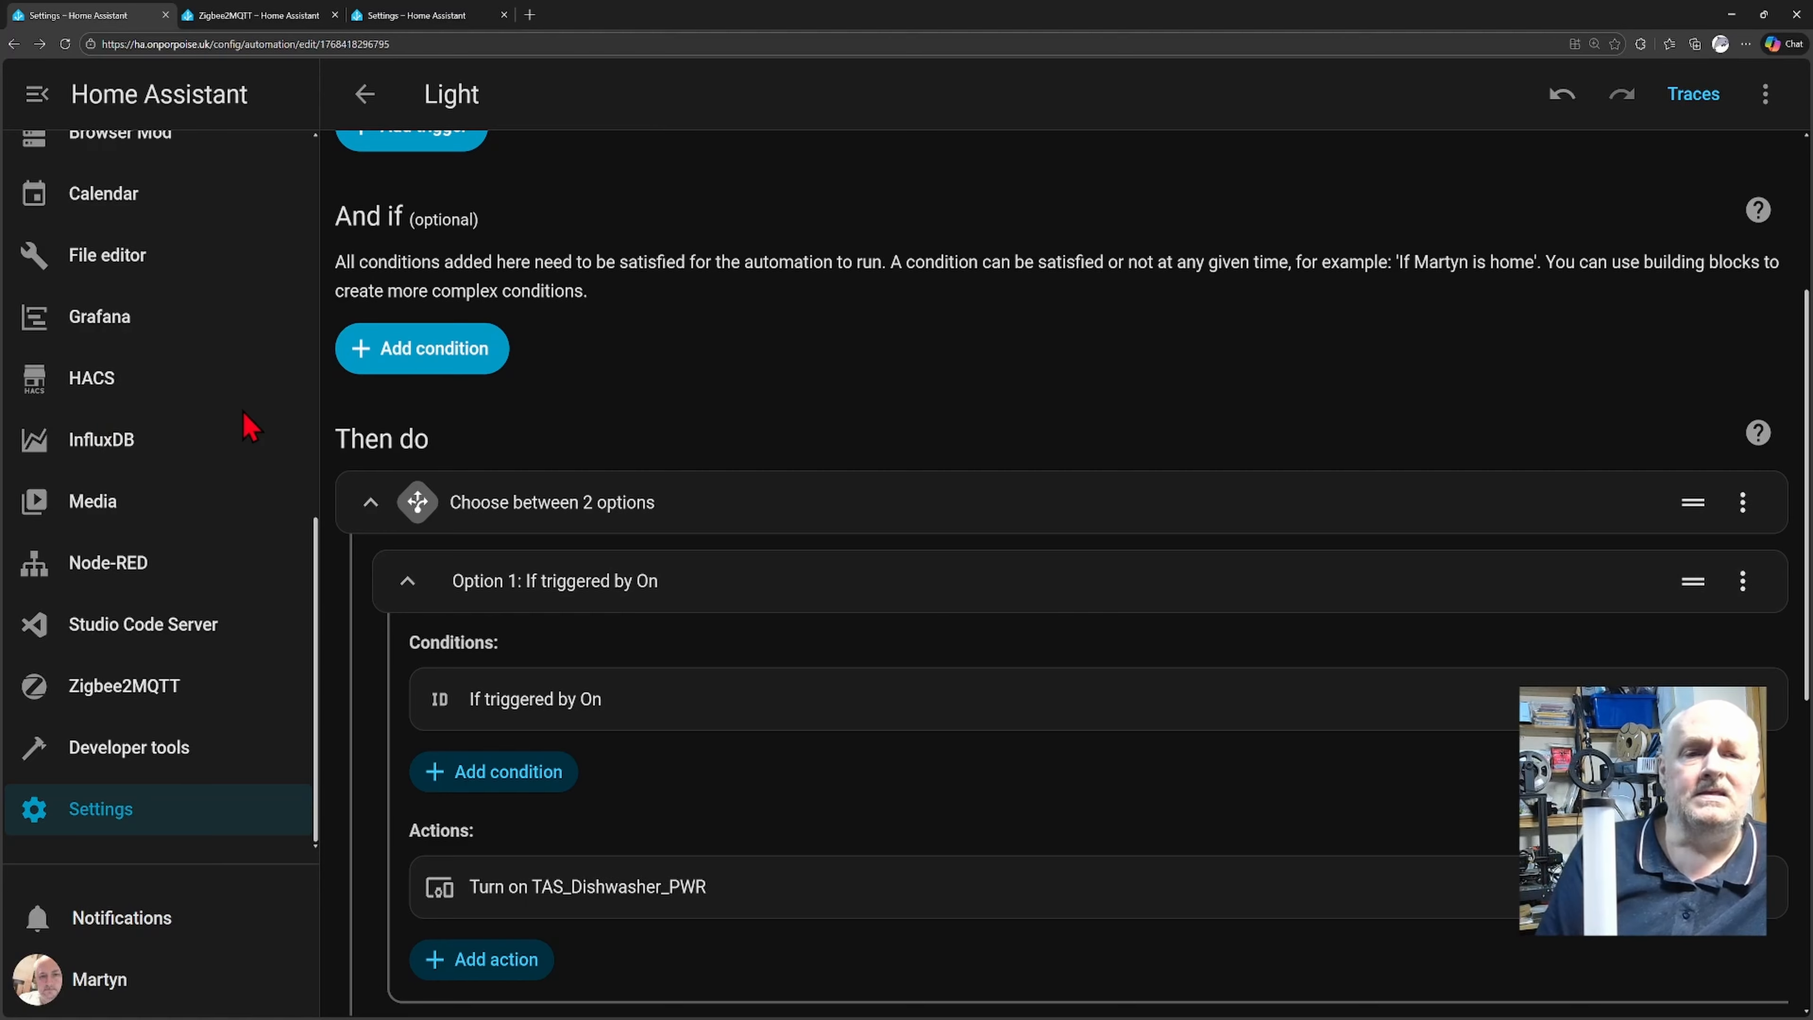
{"action": "scroll", "coordinate": [242, 425], "scroll_direction": "up", "scroll_amount": 2}
{"action": "scroll", "coordinate": [242, 427], "scroll_direction": "up", "scroll_amount": 5}
{"action": "scroll", "coordinate": [242, 430], "scroll_direction": "down", "scroll_amount": 7}
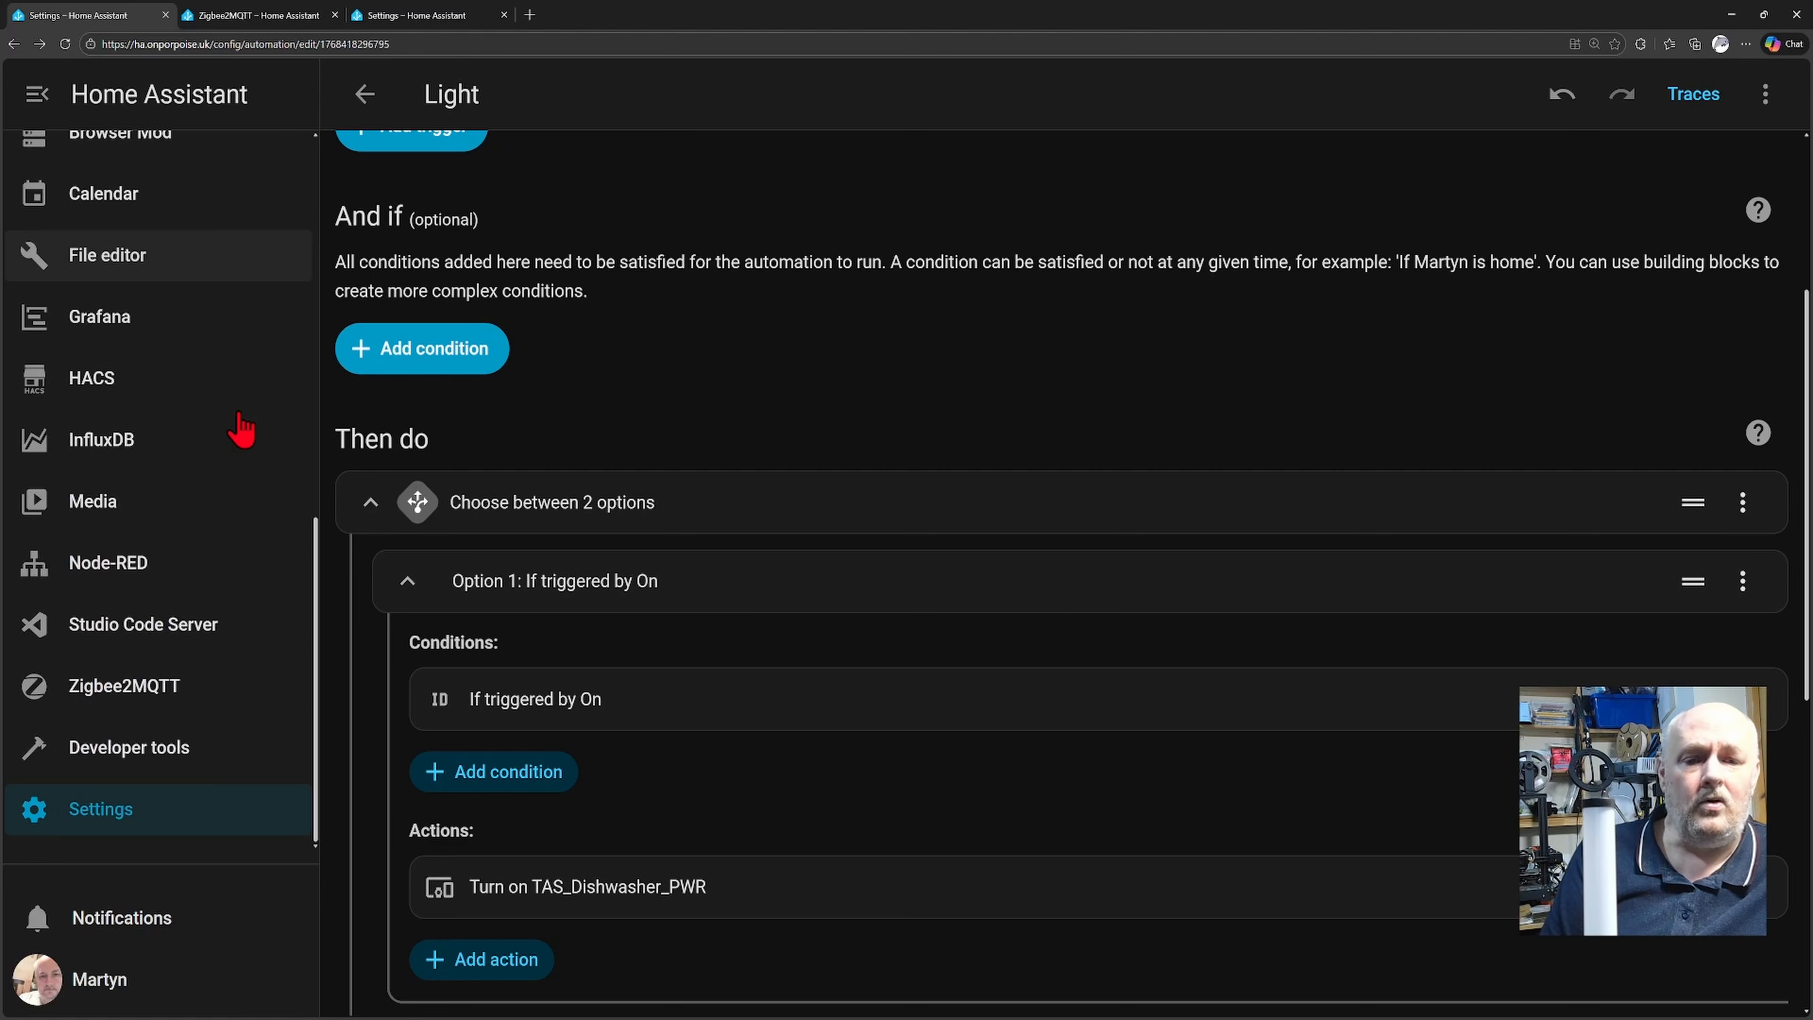
Step: Leave the Light automation and create a new empty script from scratch
{"action": "left_click", "coordinate": [365, 93]}
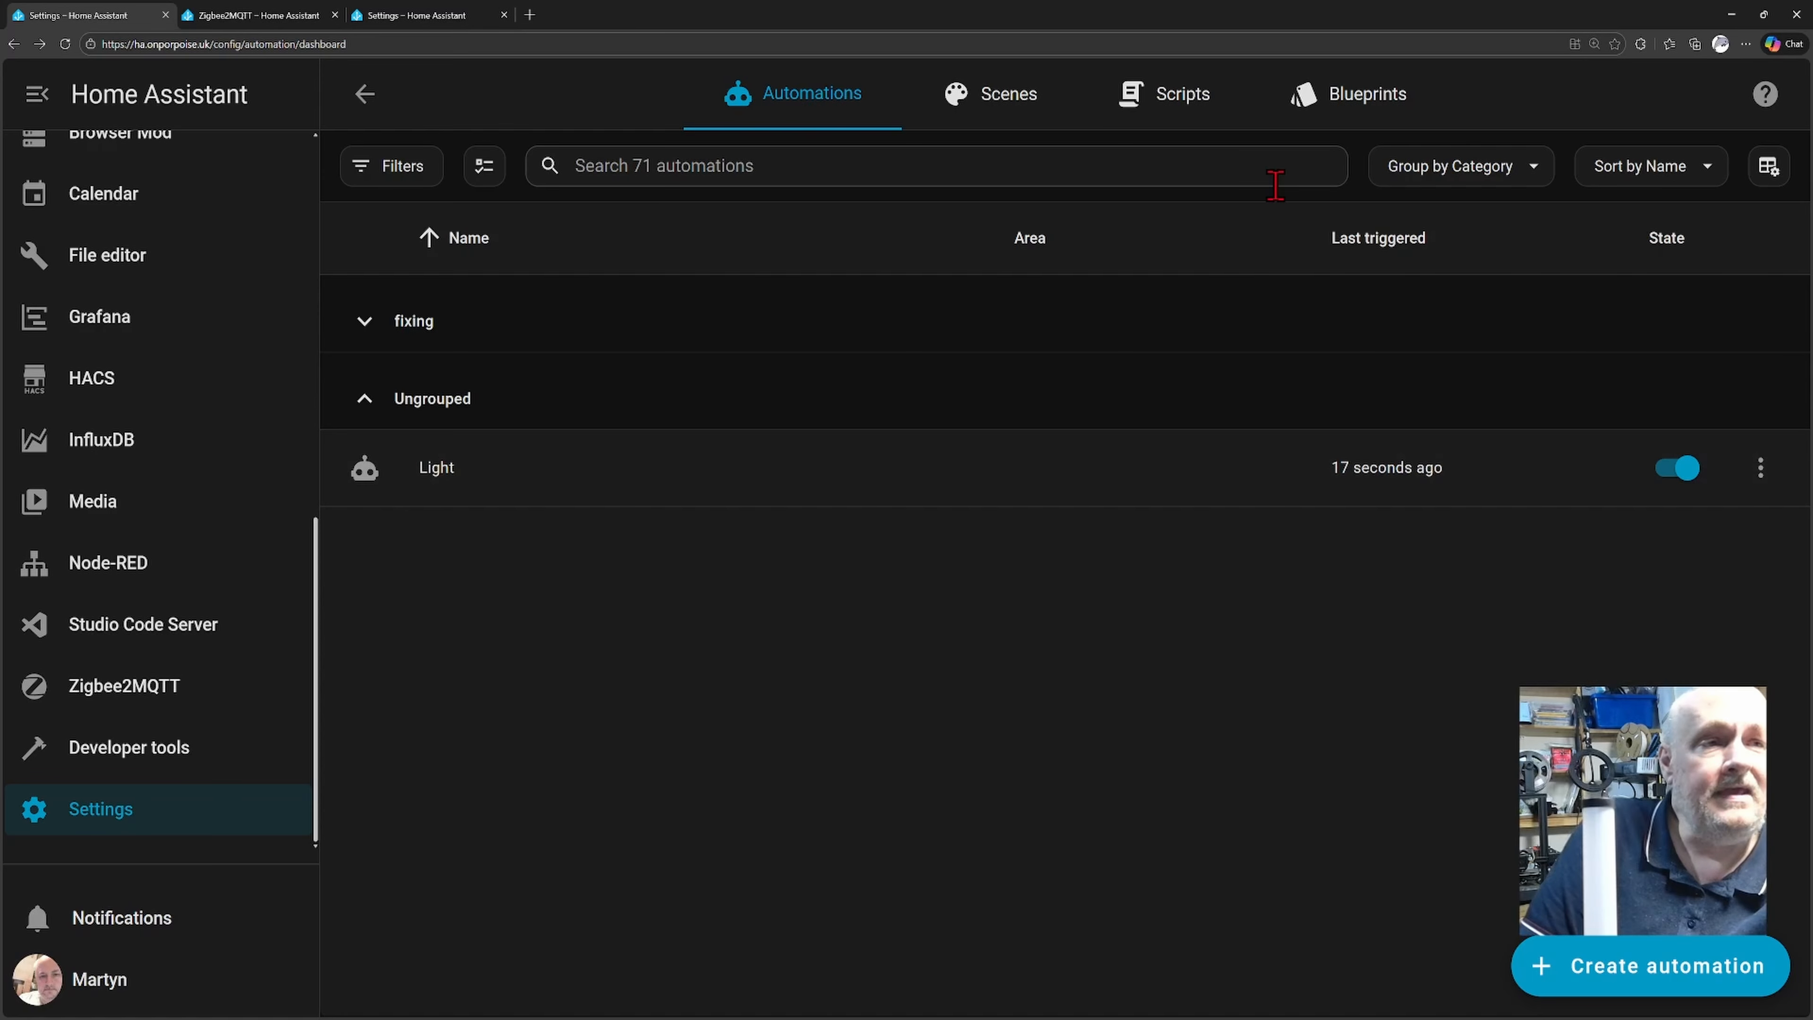
{"action": "left_click", "coordinate": [1177, 114]}
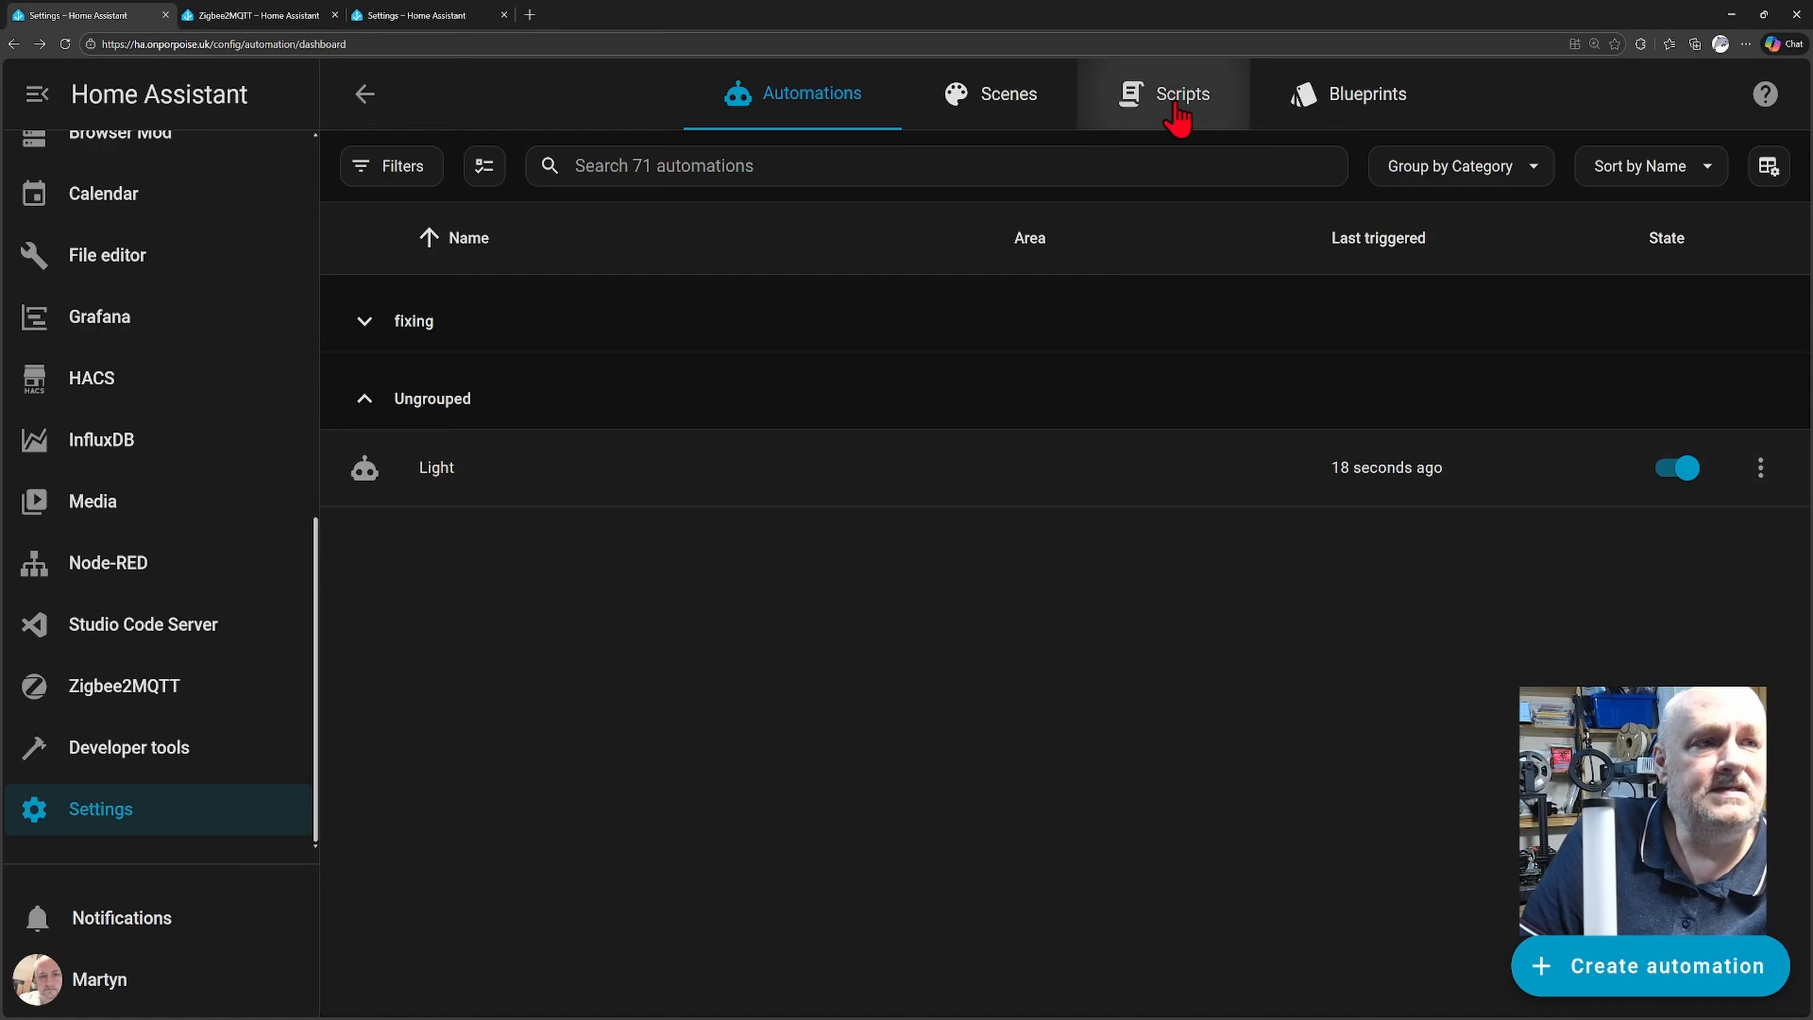
{"action": "left_click", "coordinate": [360, 321]}
{"action": "left_click", "coordinate": [366, 400]}
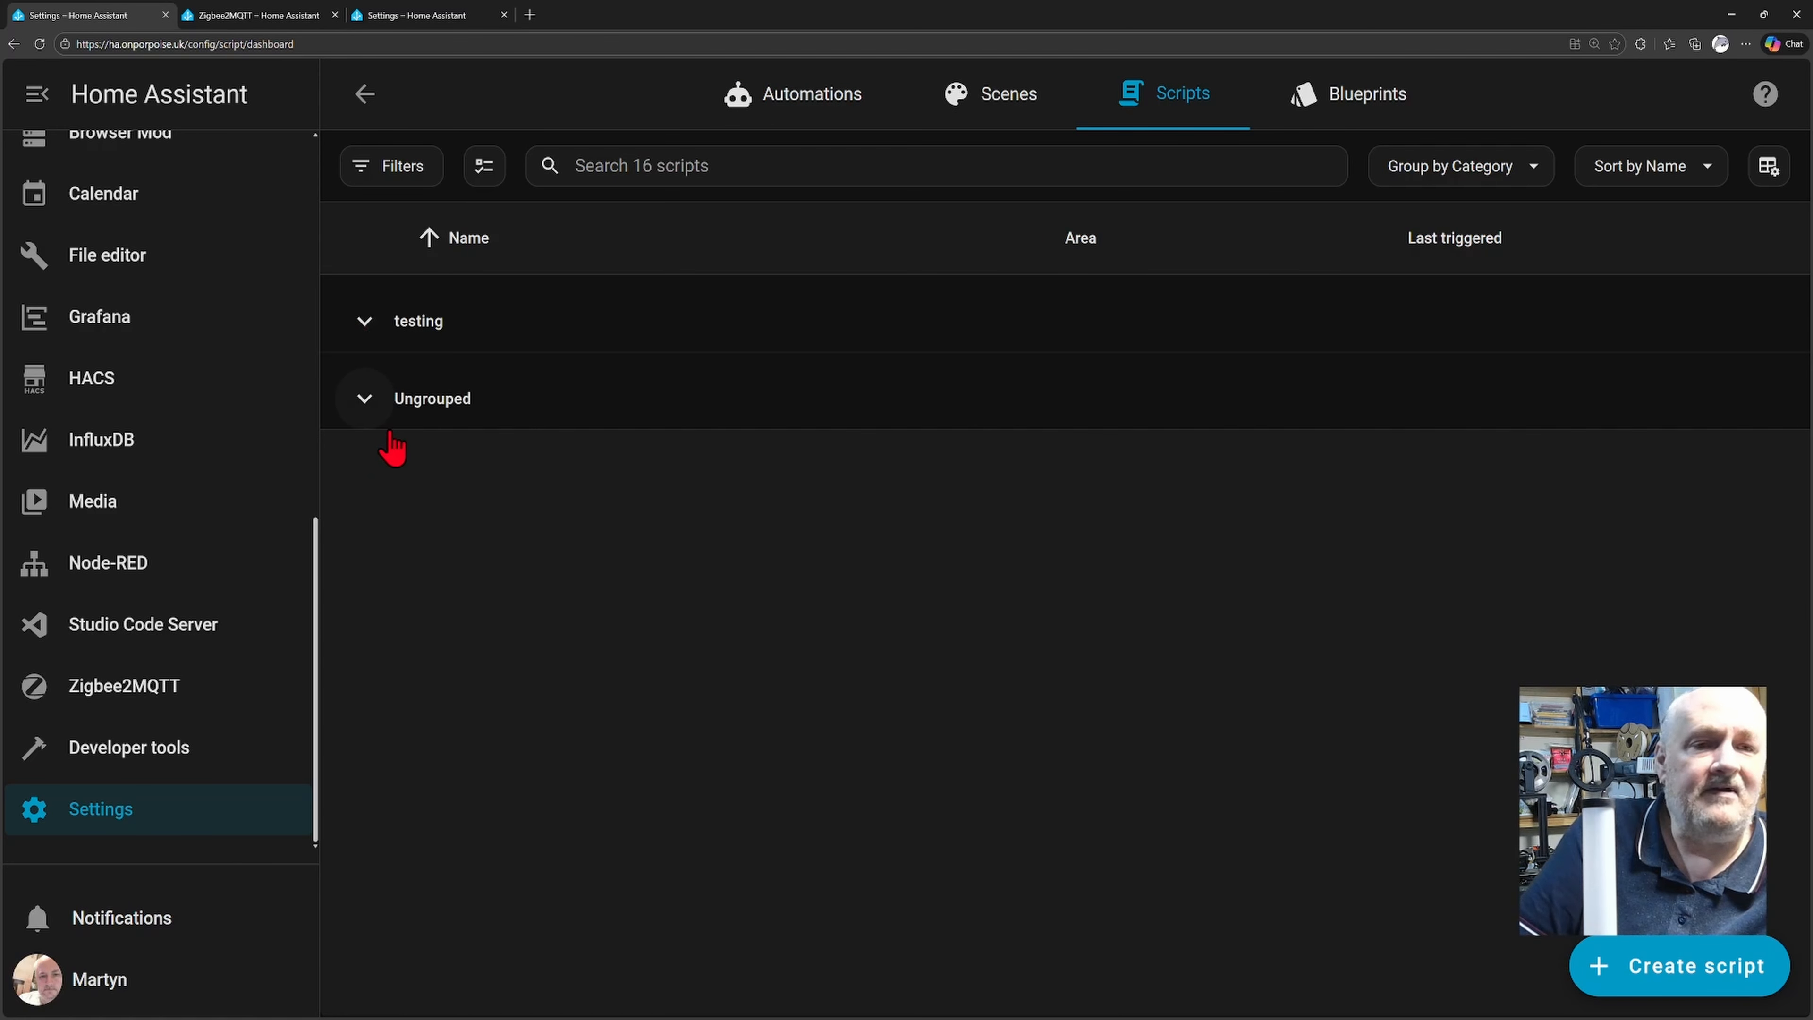
{"action": "left_click", "coordinate": [1677, 978]}
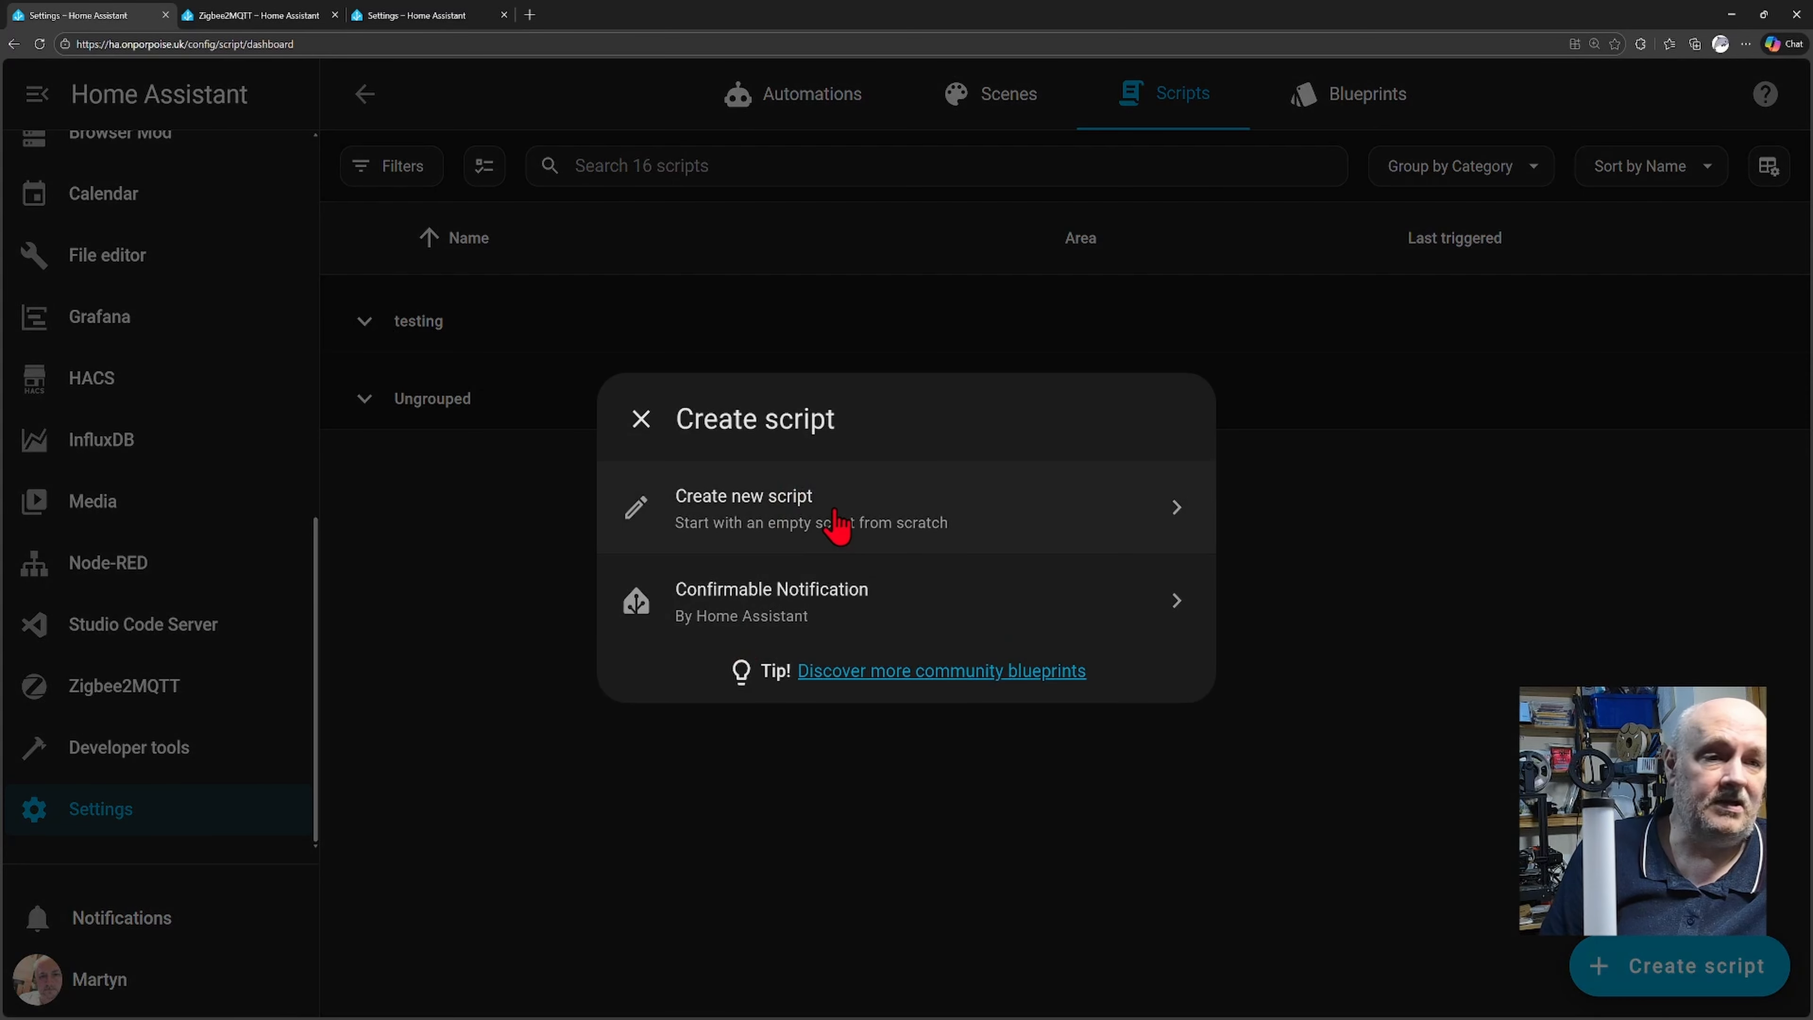
{"action": "left_click", "coordinate": [840, 523]}
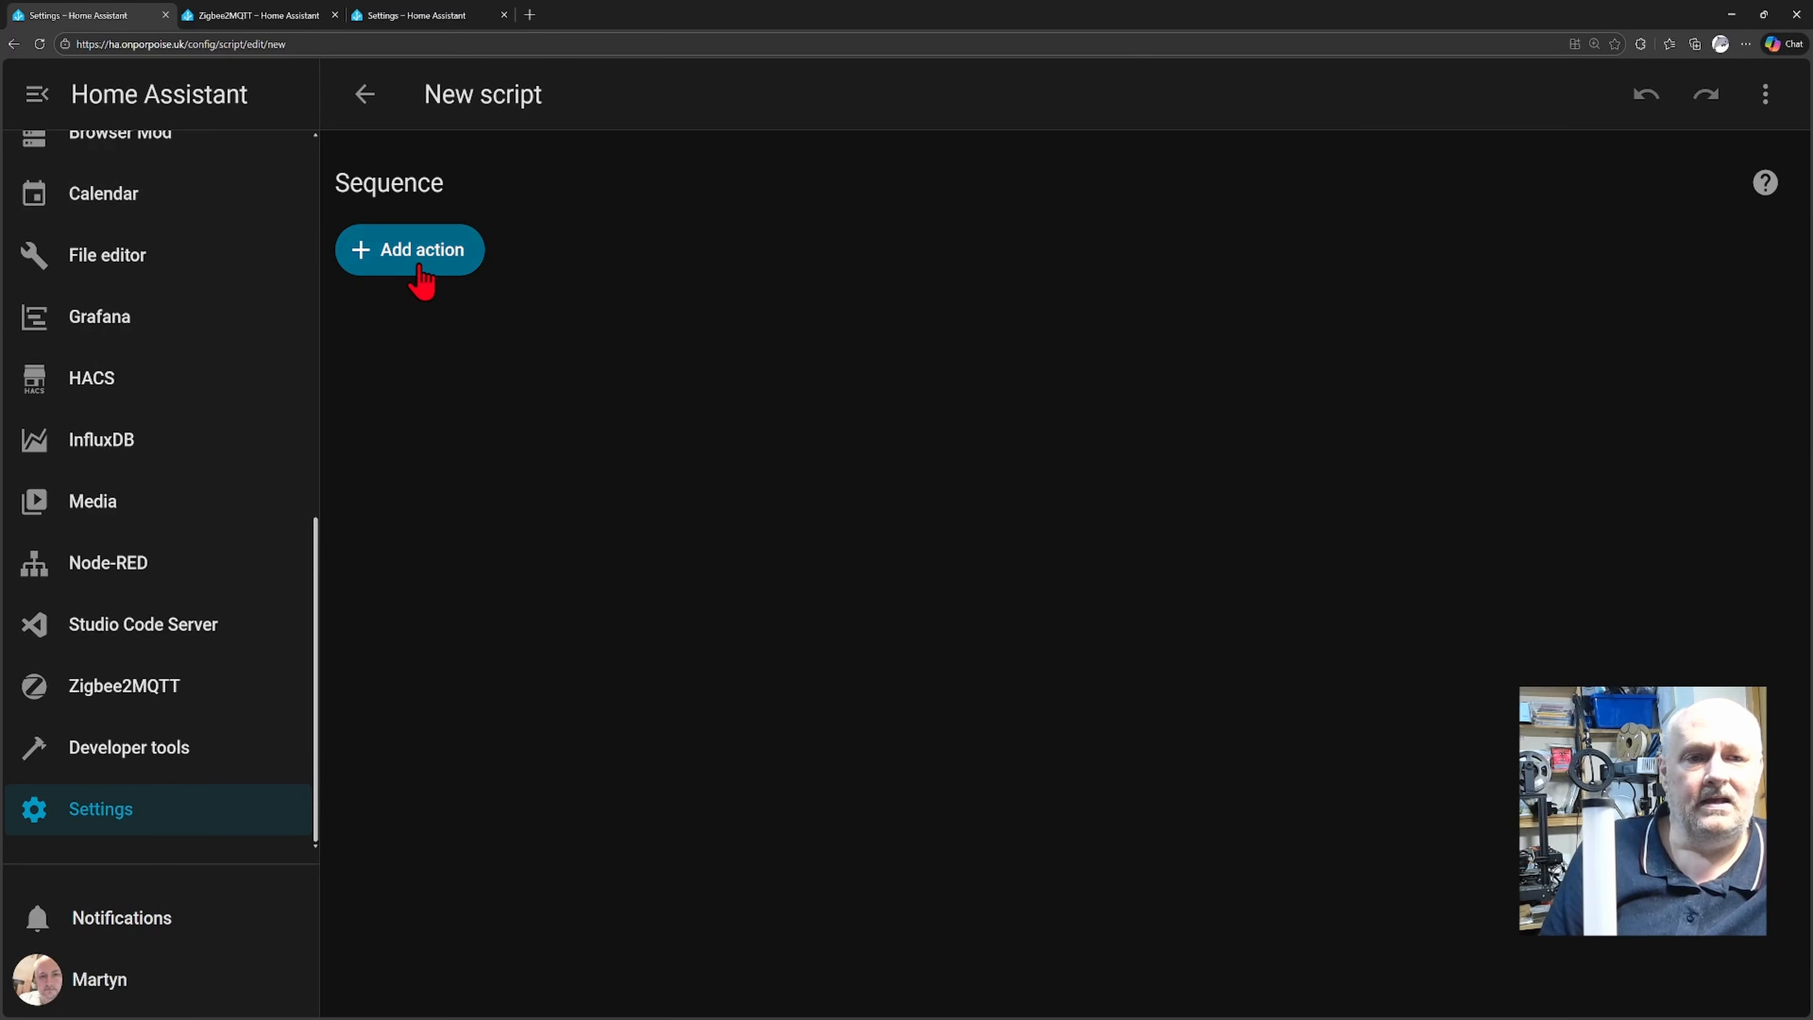
Step: Add a Device action to the new script's sequence
{"action": "left_click", "coordinate": [418, 266]}
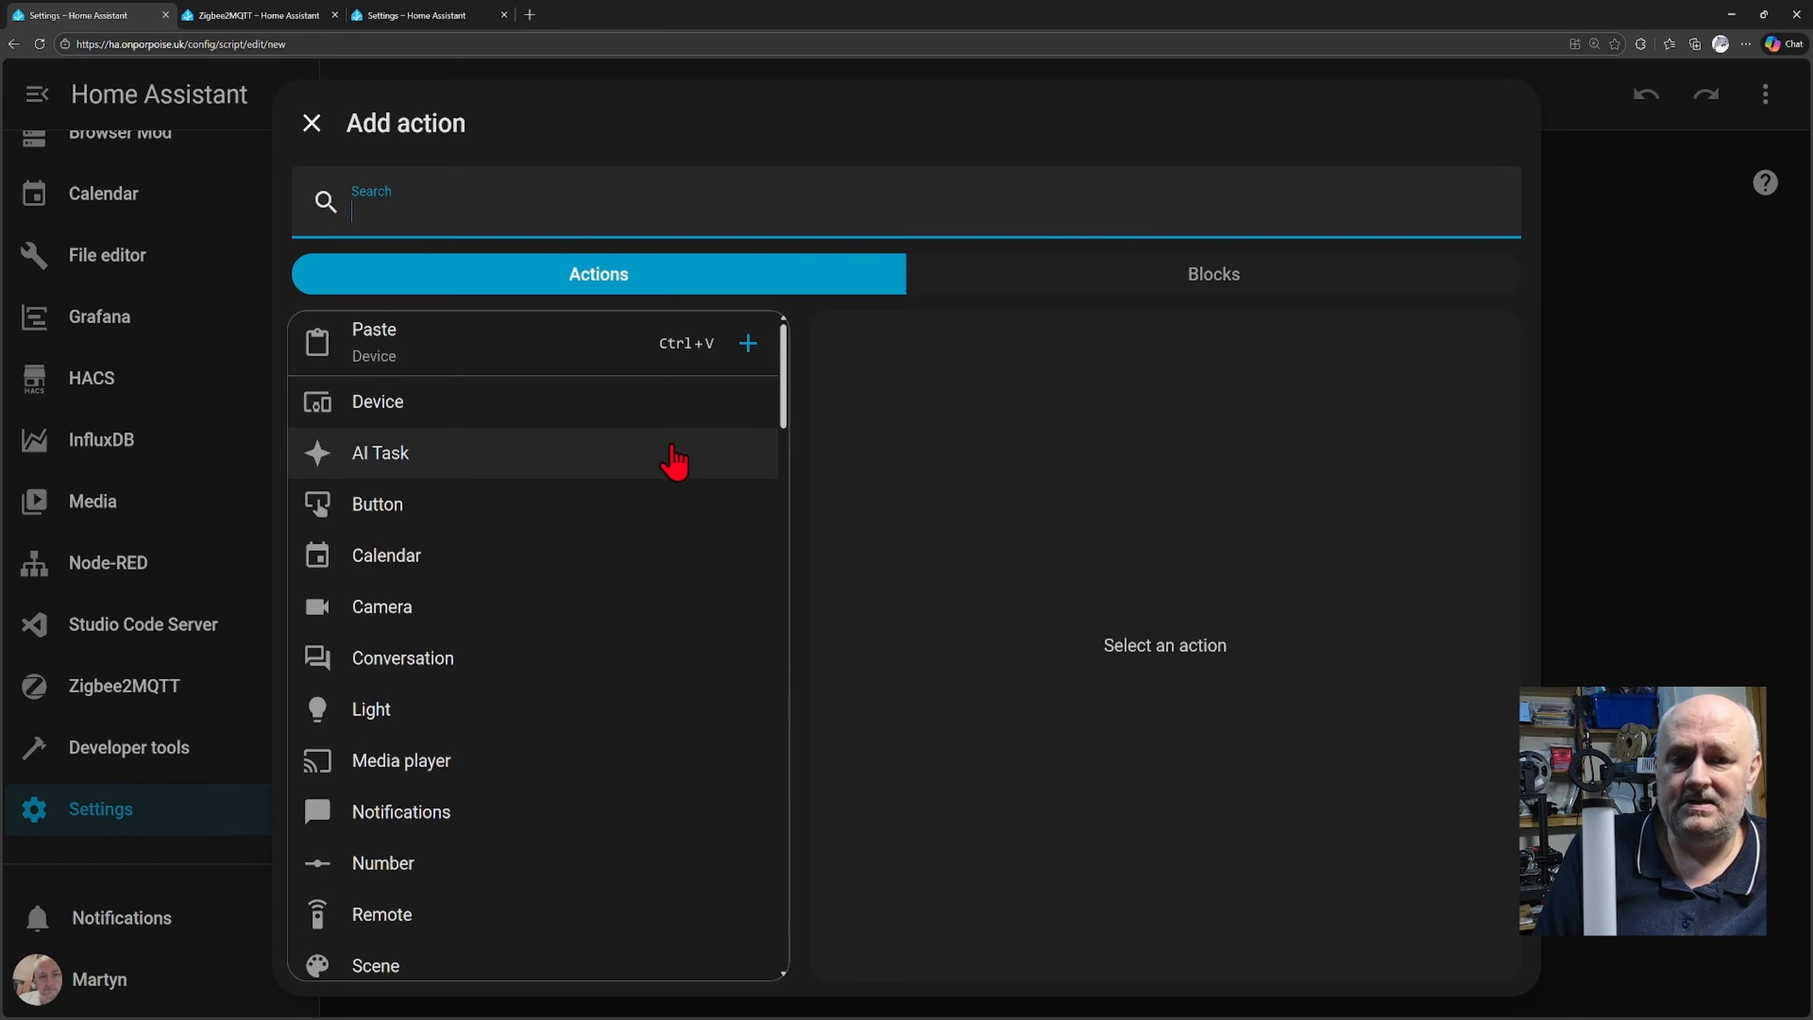
{"action": "scroll", "coordinate": [678, 461], "scroll_direction": "down", "scroll_amount": 3}
{"action": "scroll", "coordinate": [668, 461], "scroll_direction": "up", "scroll_amount": 2}
{"action": "scroll", "coordinate": [660, 458], "scroll_direction": "up", "scroll_amount": 1}
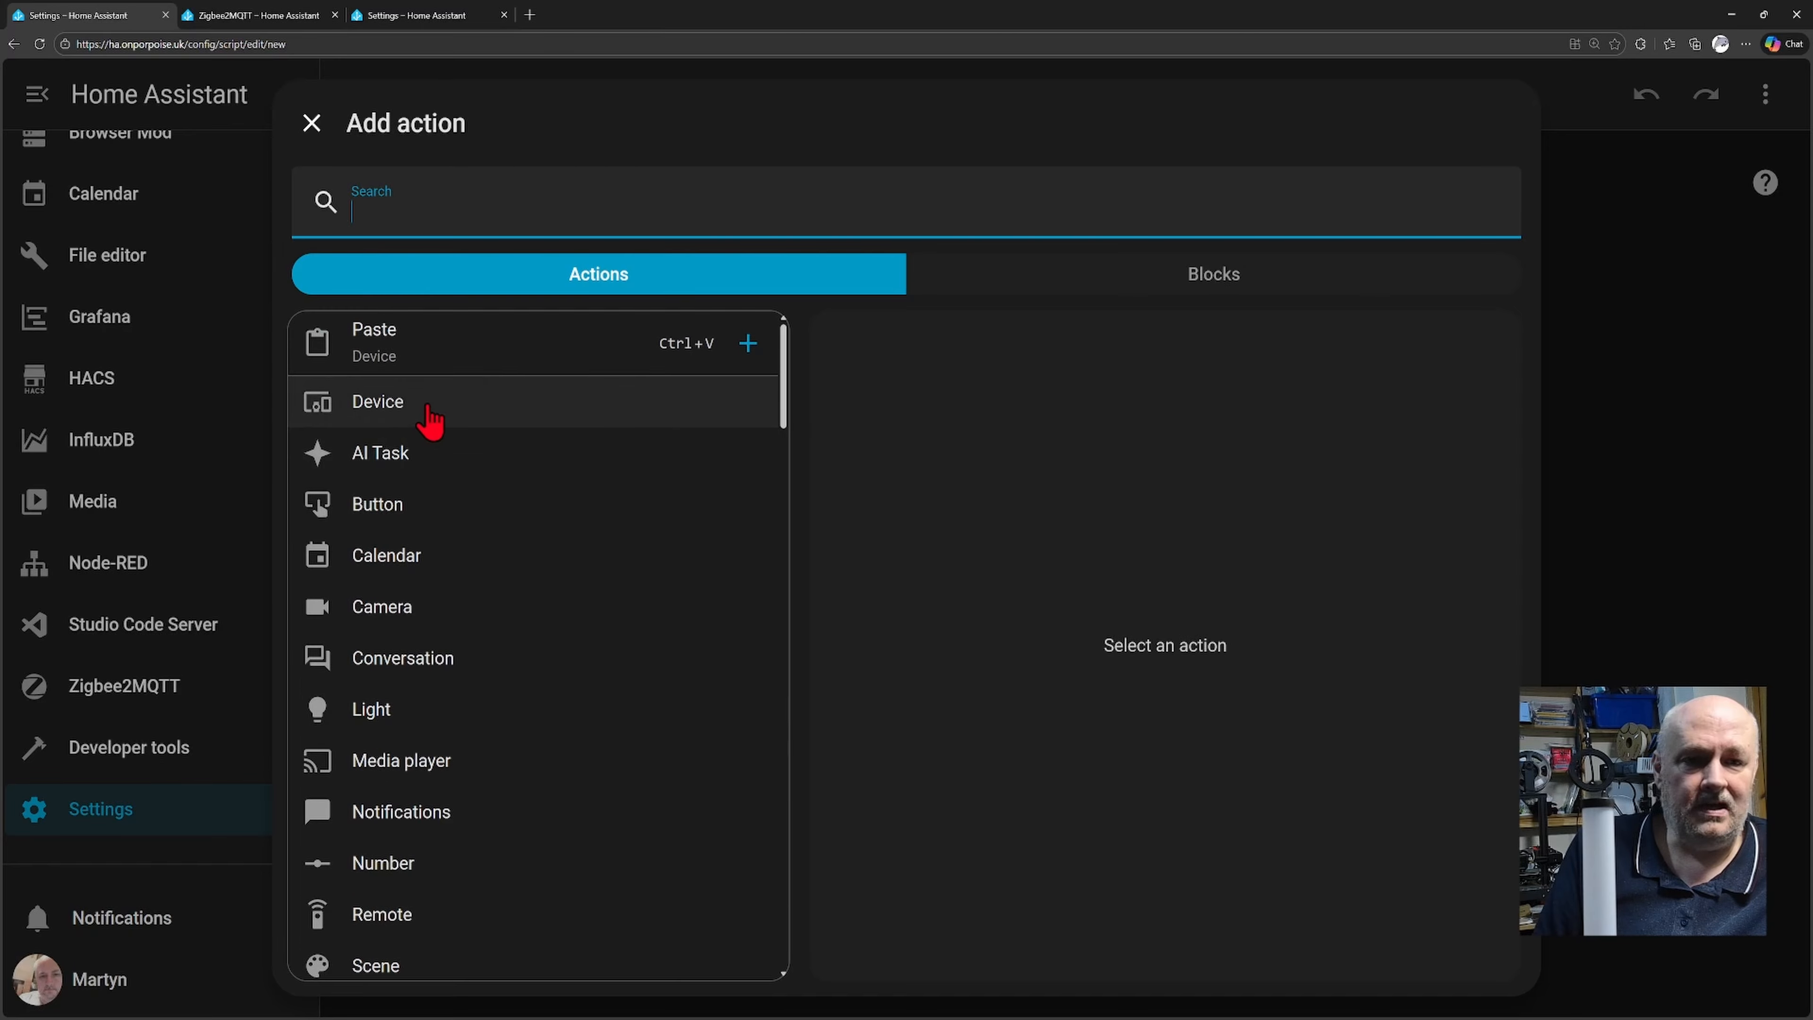
{"action": "left_click", "coordinate": [422, 409]}
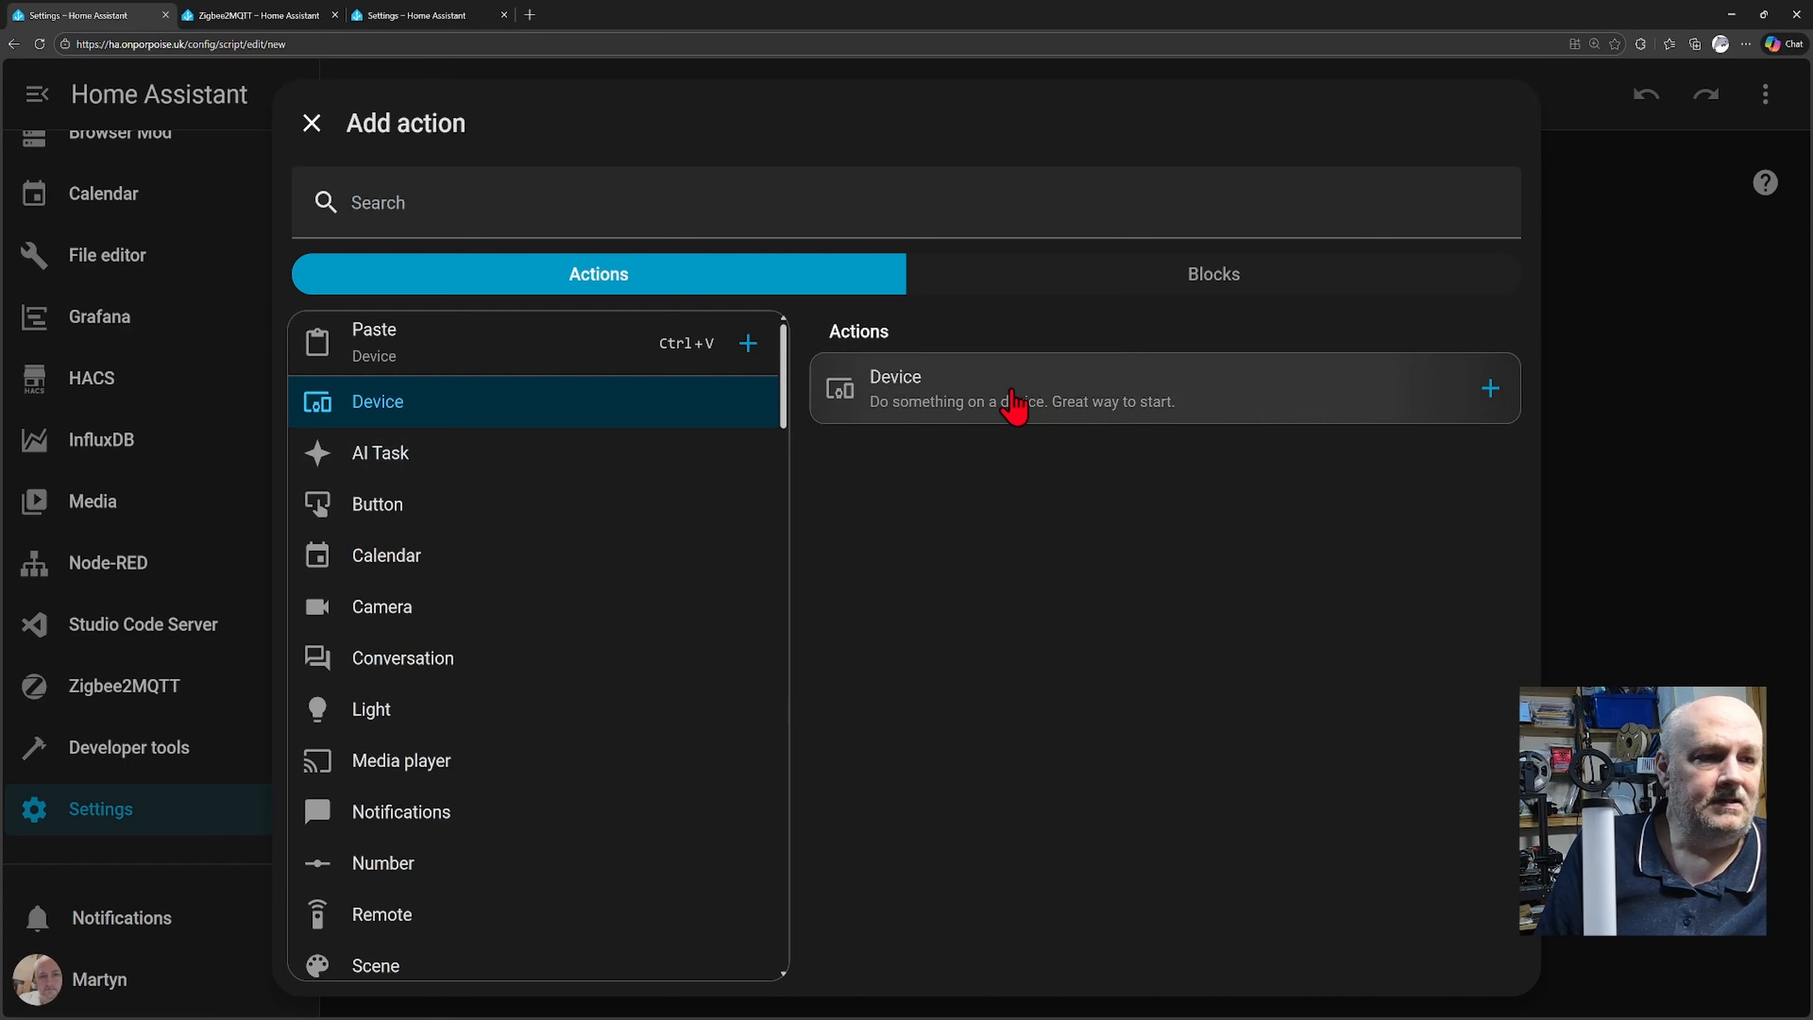
{"action": "left_click", "coordinate": [1014, 405]}
Step: Select TAS_Dishwasher_PWR as the script action's device and set the action to Turn on TAS_Dishwasher_PWR
{"action": "left_click", "coordinate": [1434, 289]}
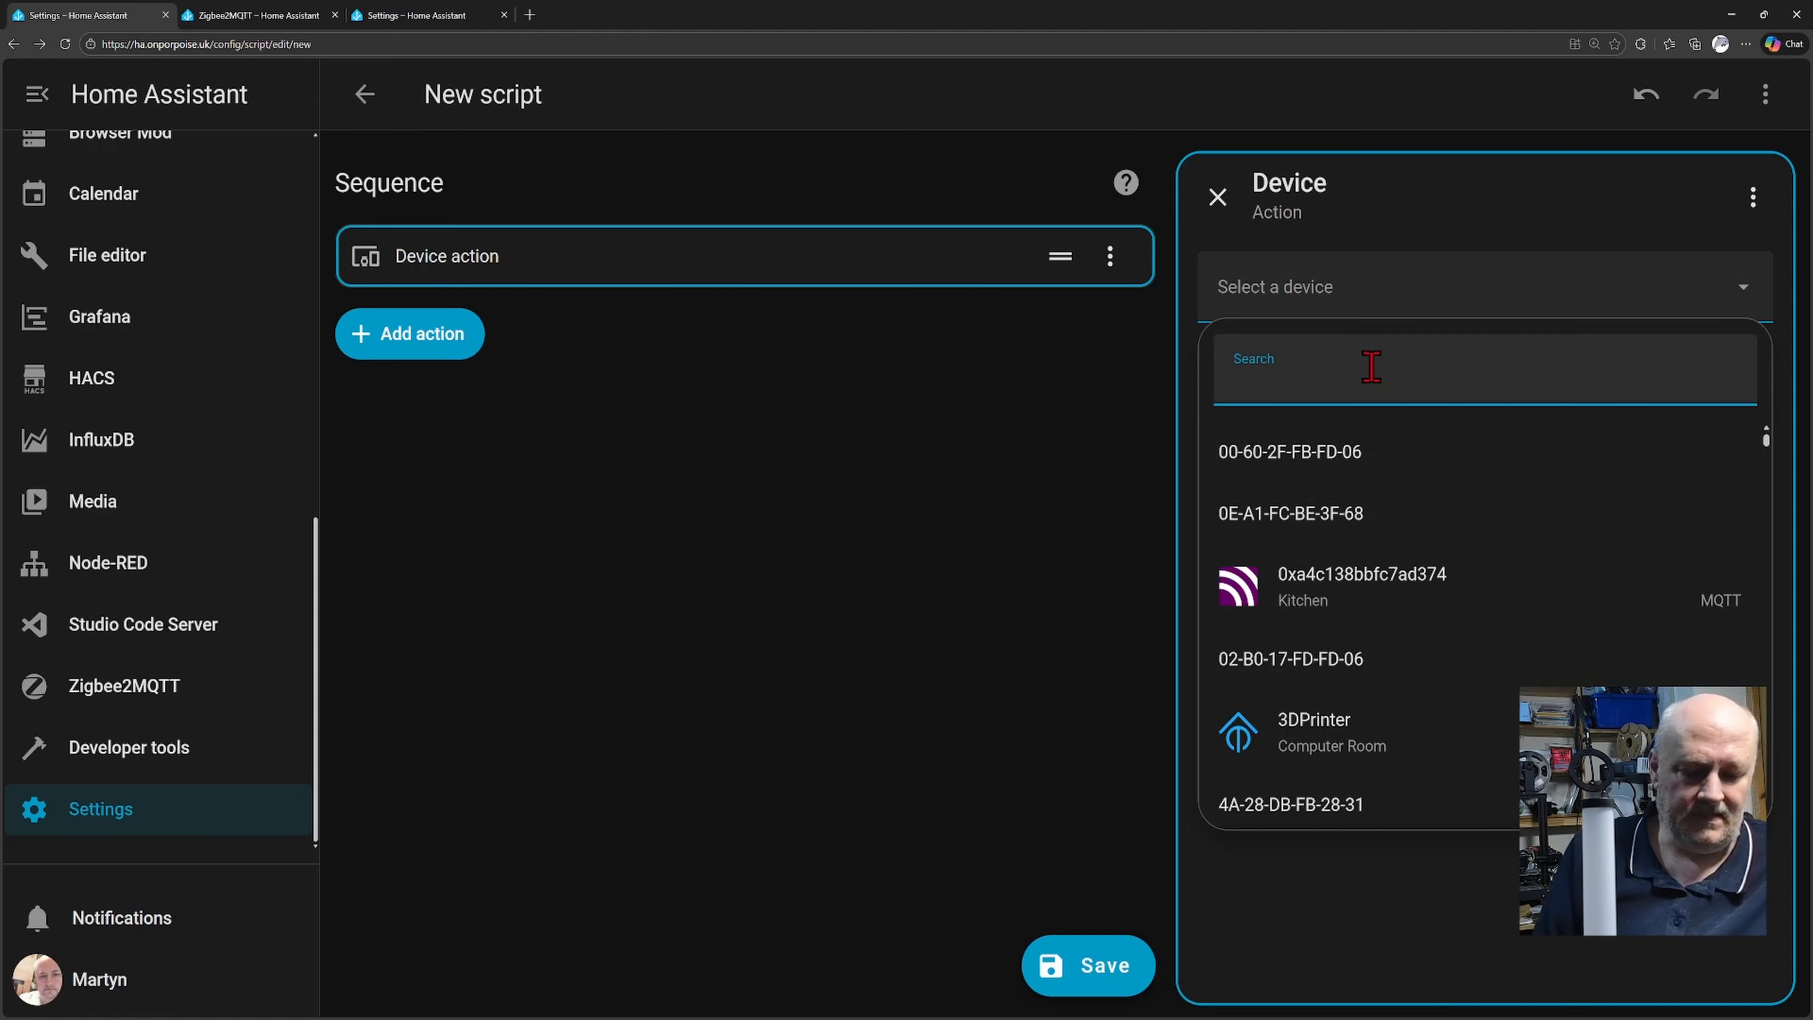
{"action": "type", "text": "t"}
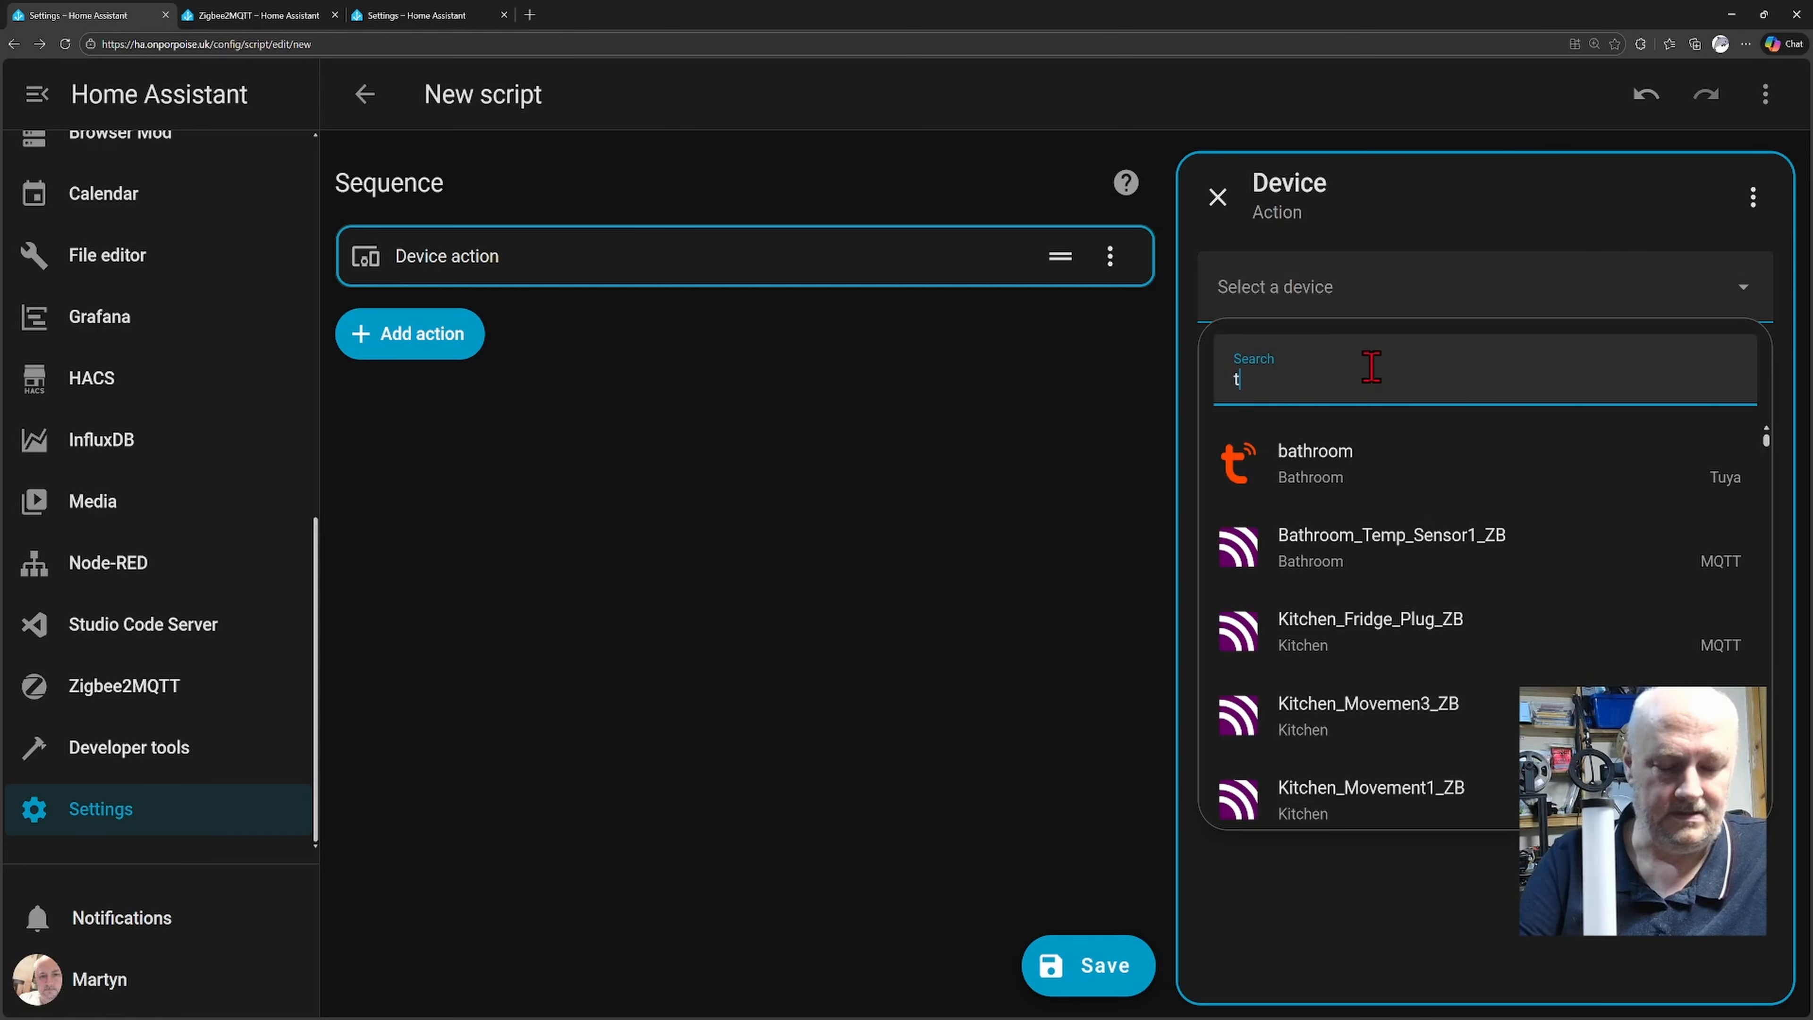
{"action": "type", "text": "sas"}
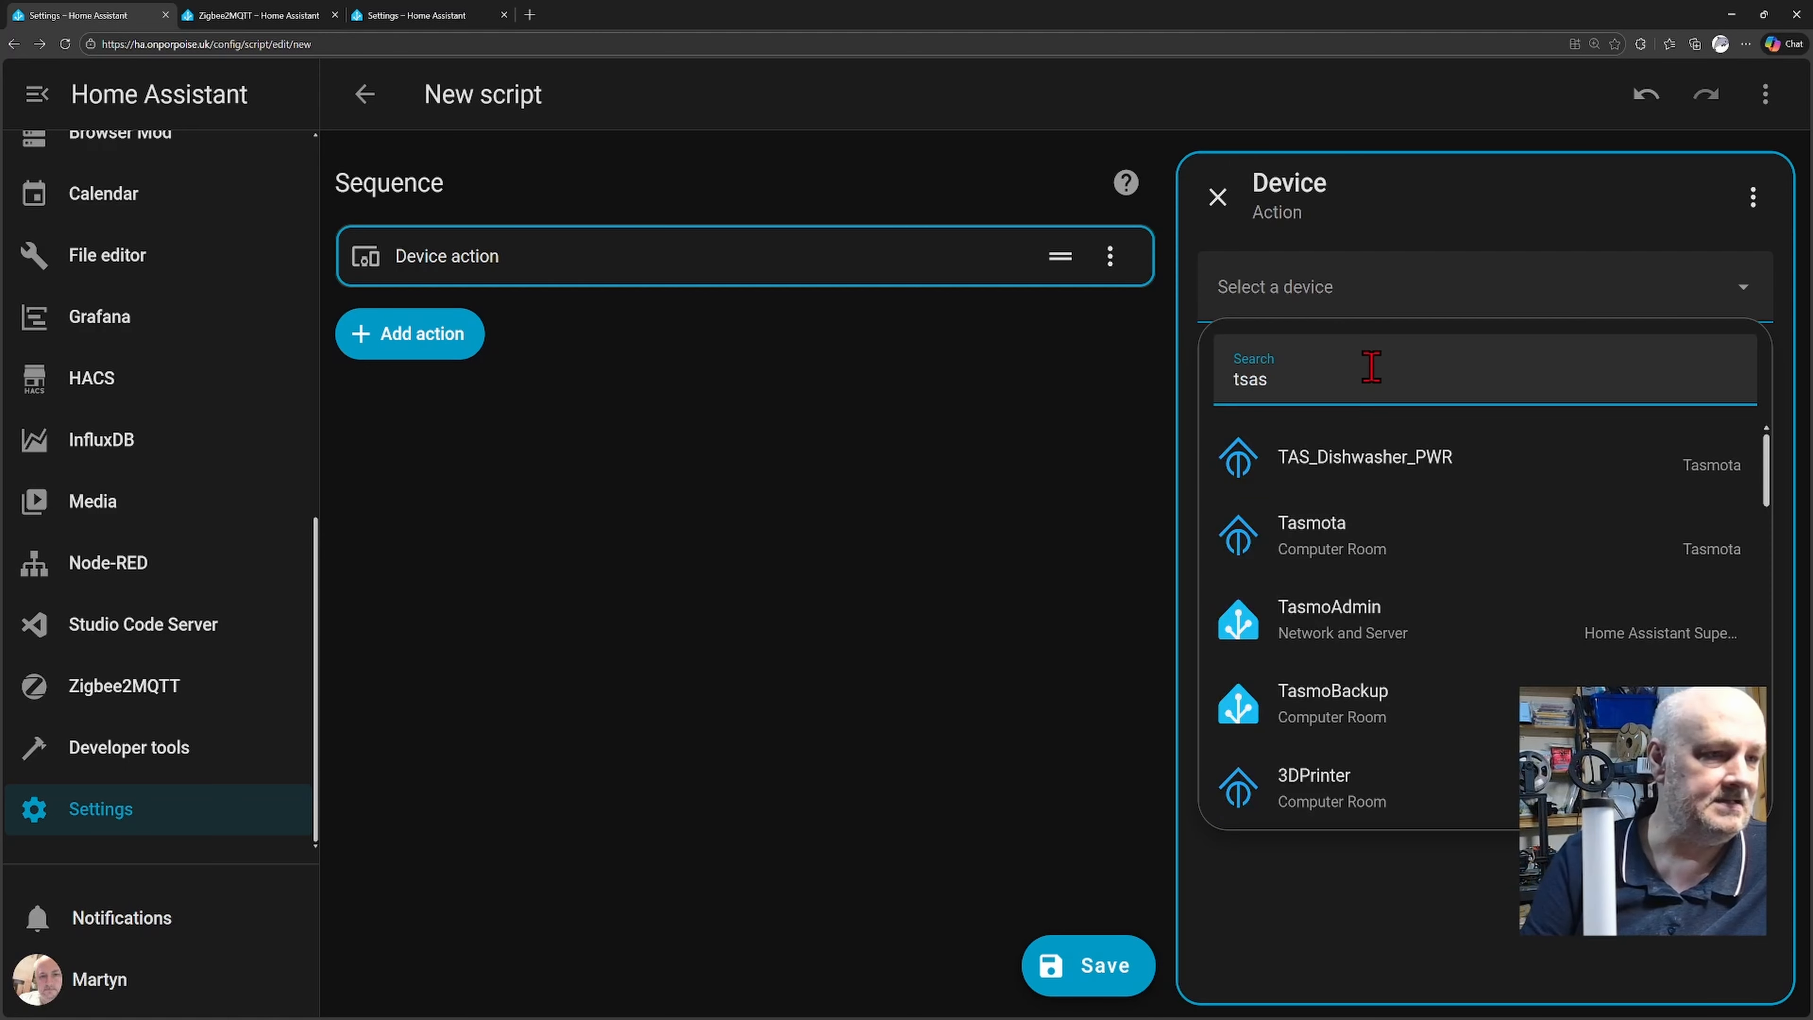
{"action": "left_click", "coordinate": [1442, 493]}
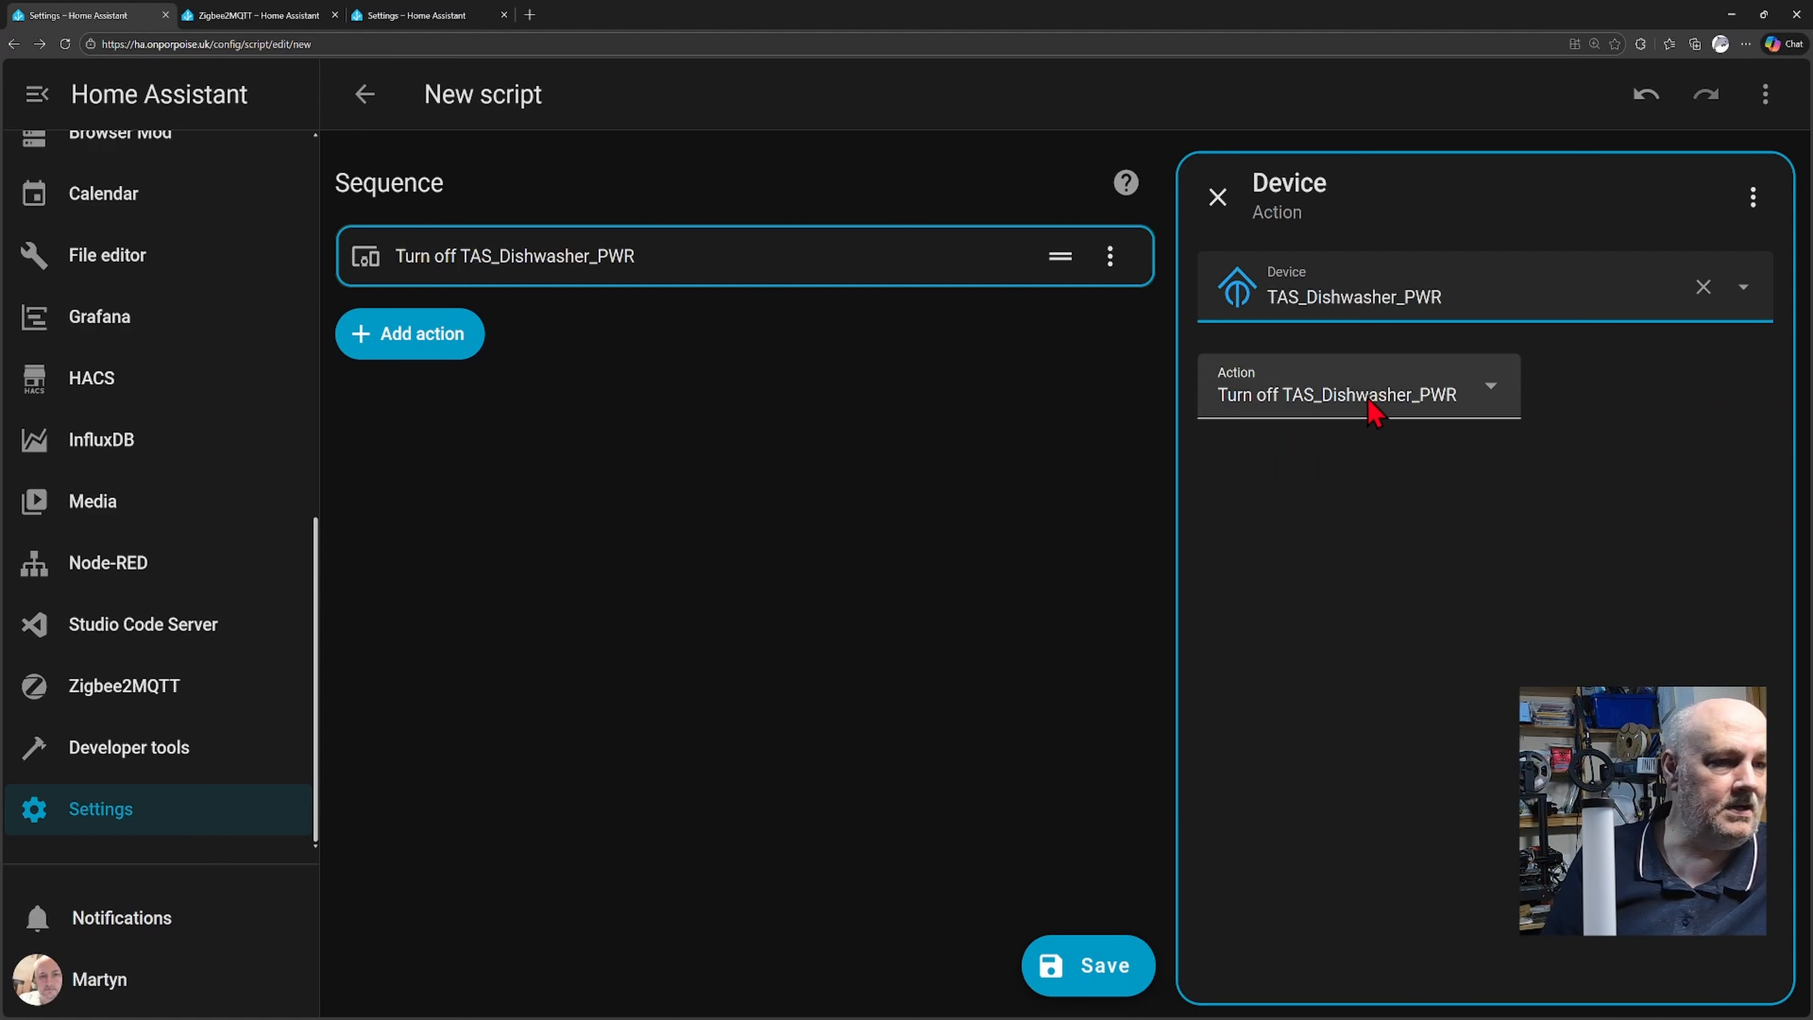
{"action": "left_click", "coordinate": [1374, 400]}
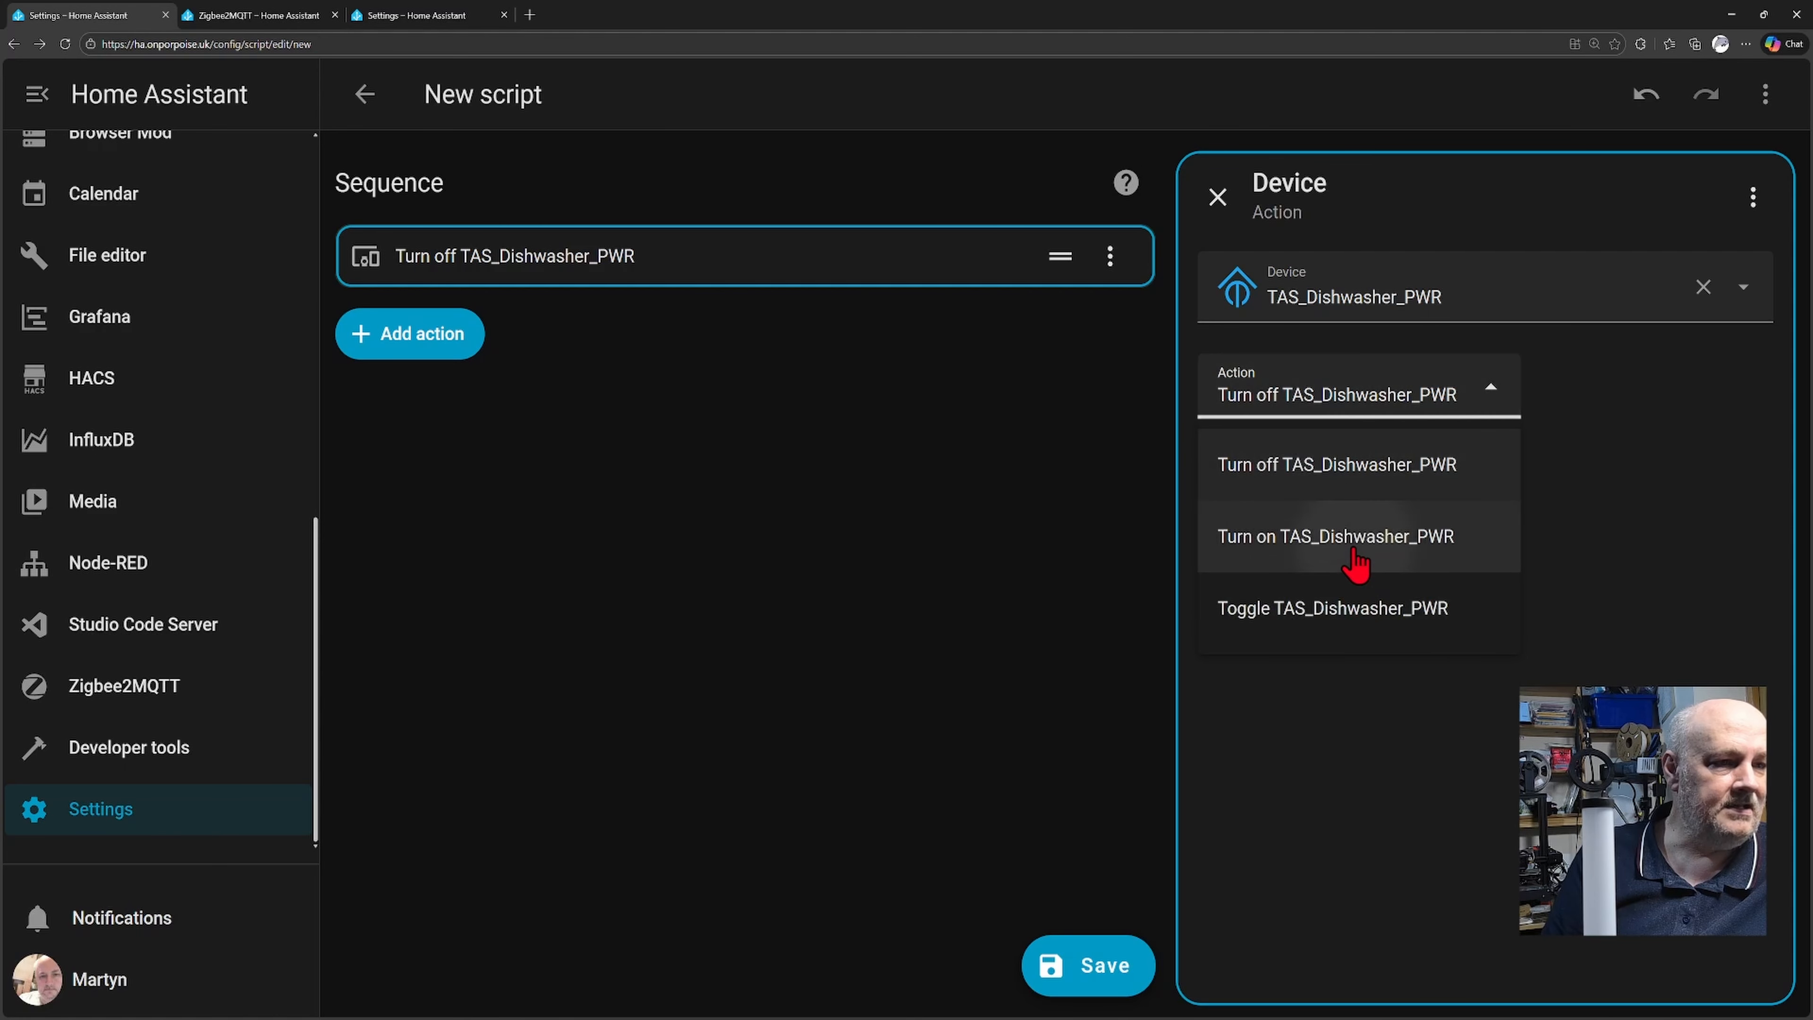
{"action": "left_click", "coordinate": [1356, 564]}
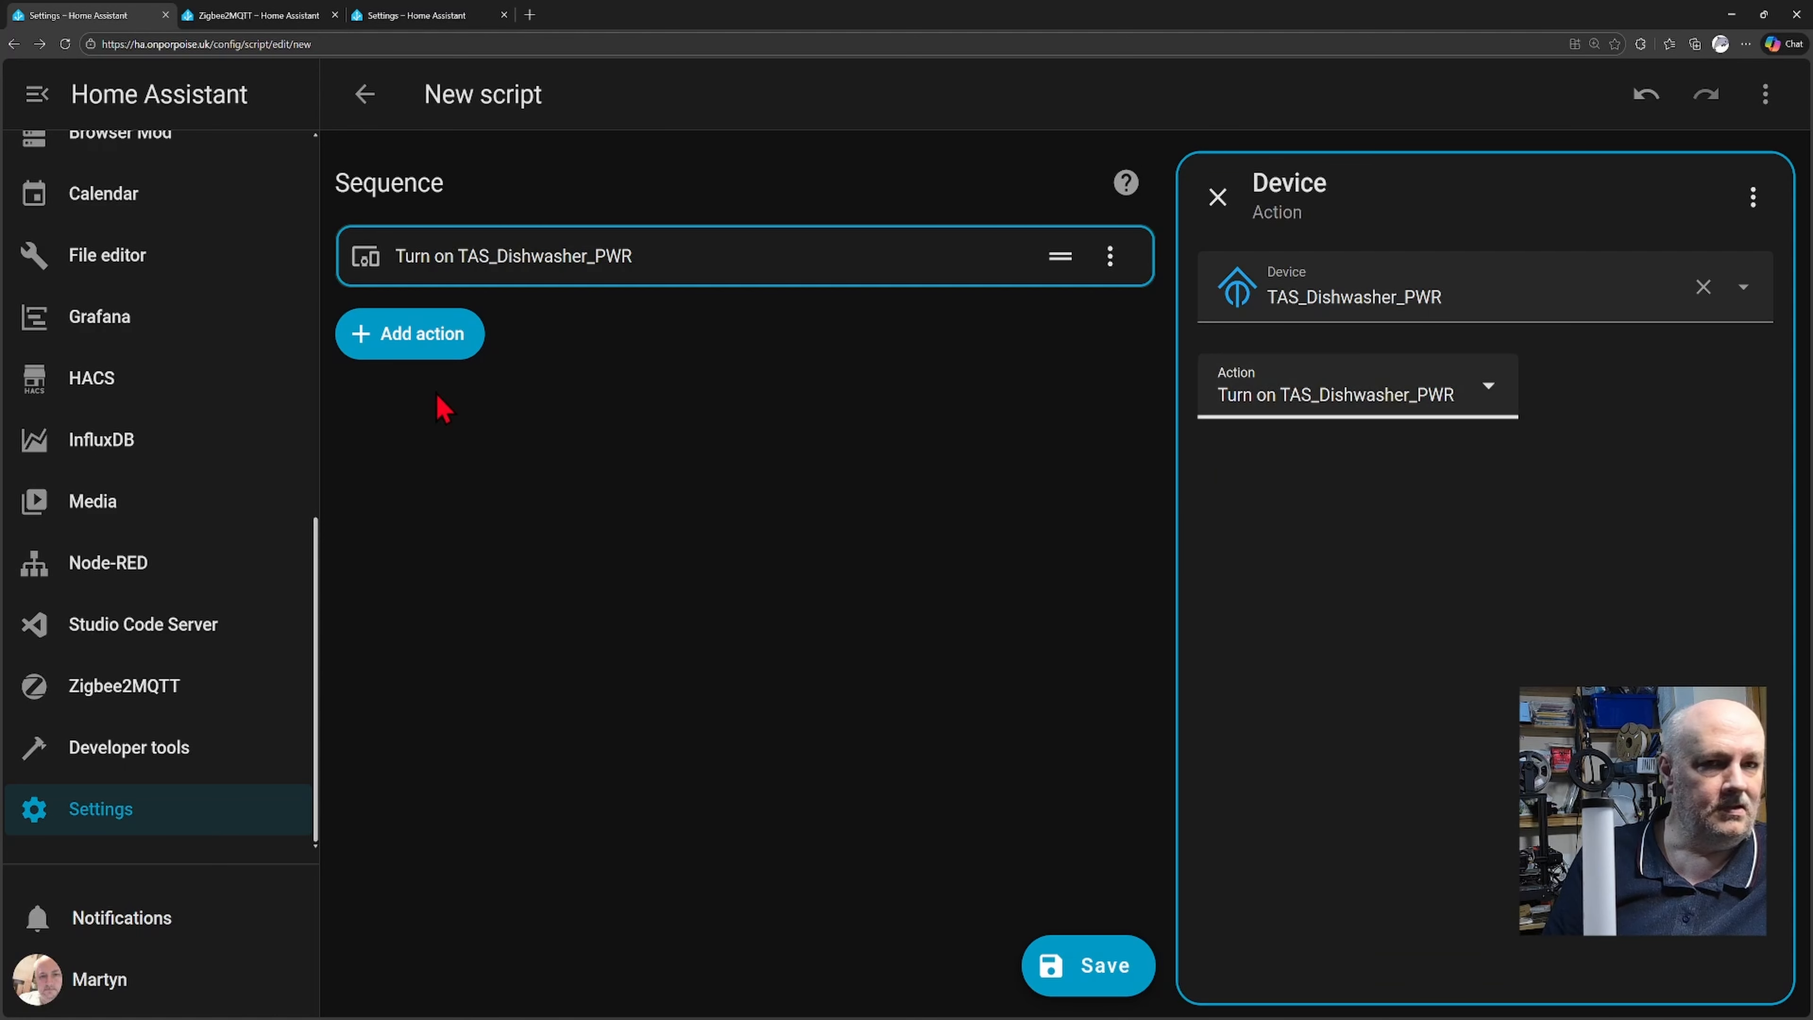
Step: Save the script under the name "New scripttest"
{"action": "left_click", "coordinate": [1090, 964]}
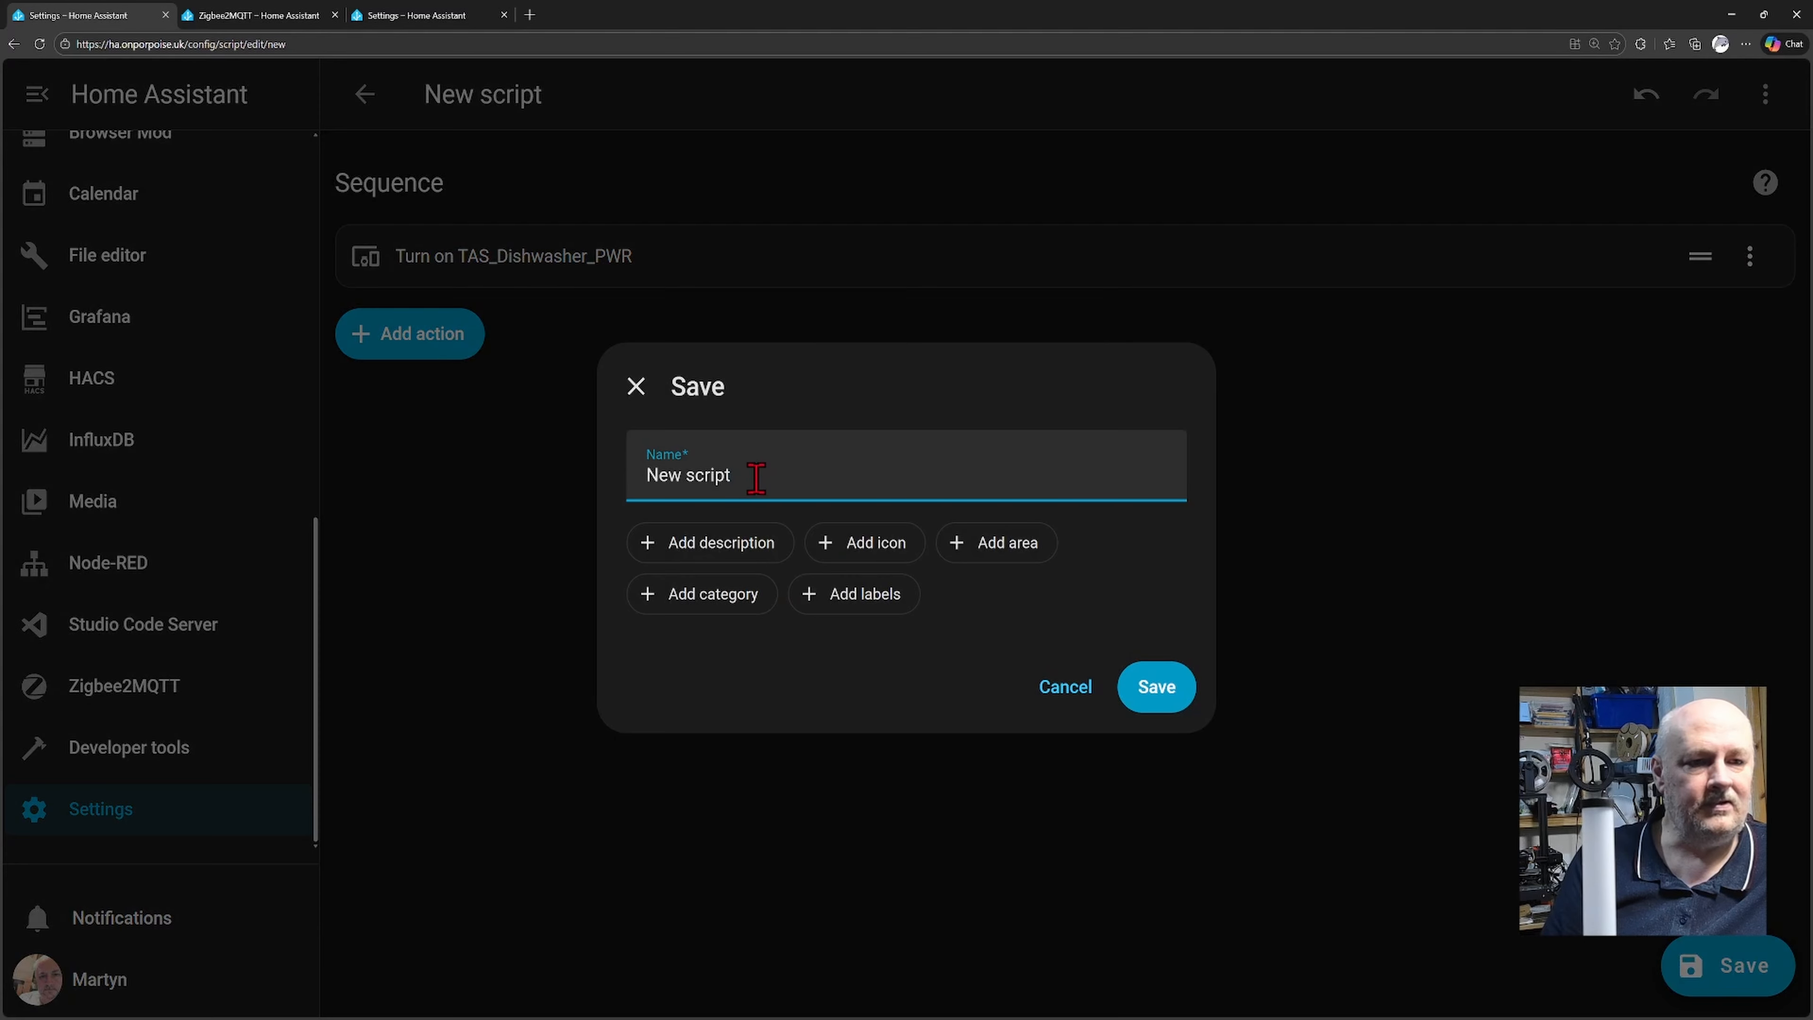
{"action": "double_click", "coordinate": [756, 477]}
{"action": "left_click", "coordinate": [757, 477]}
{"action": "type", "text": "test"}
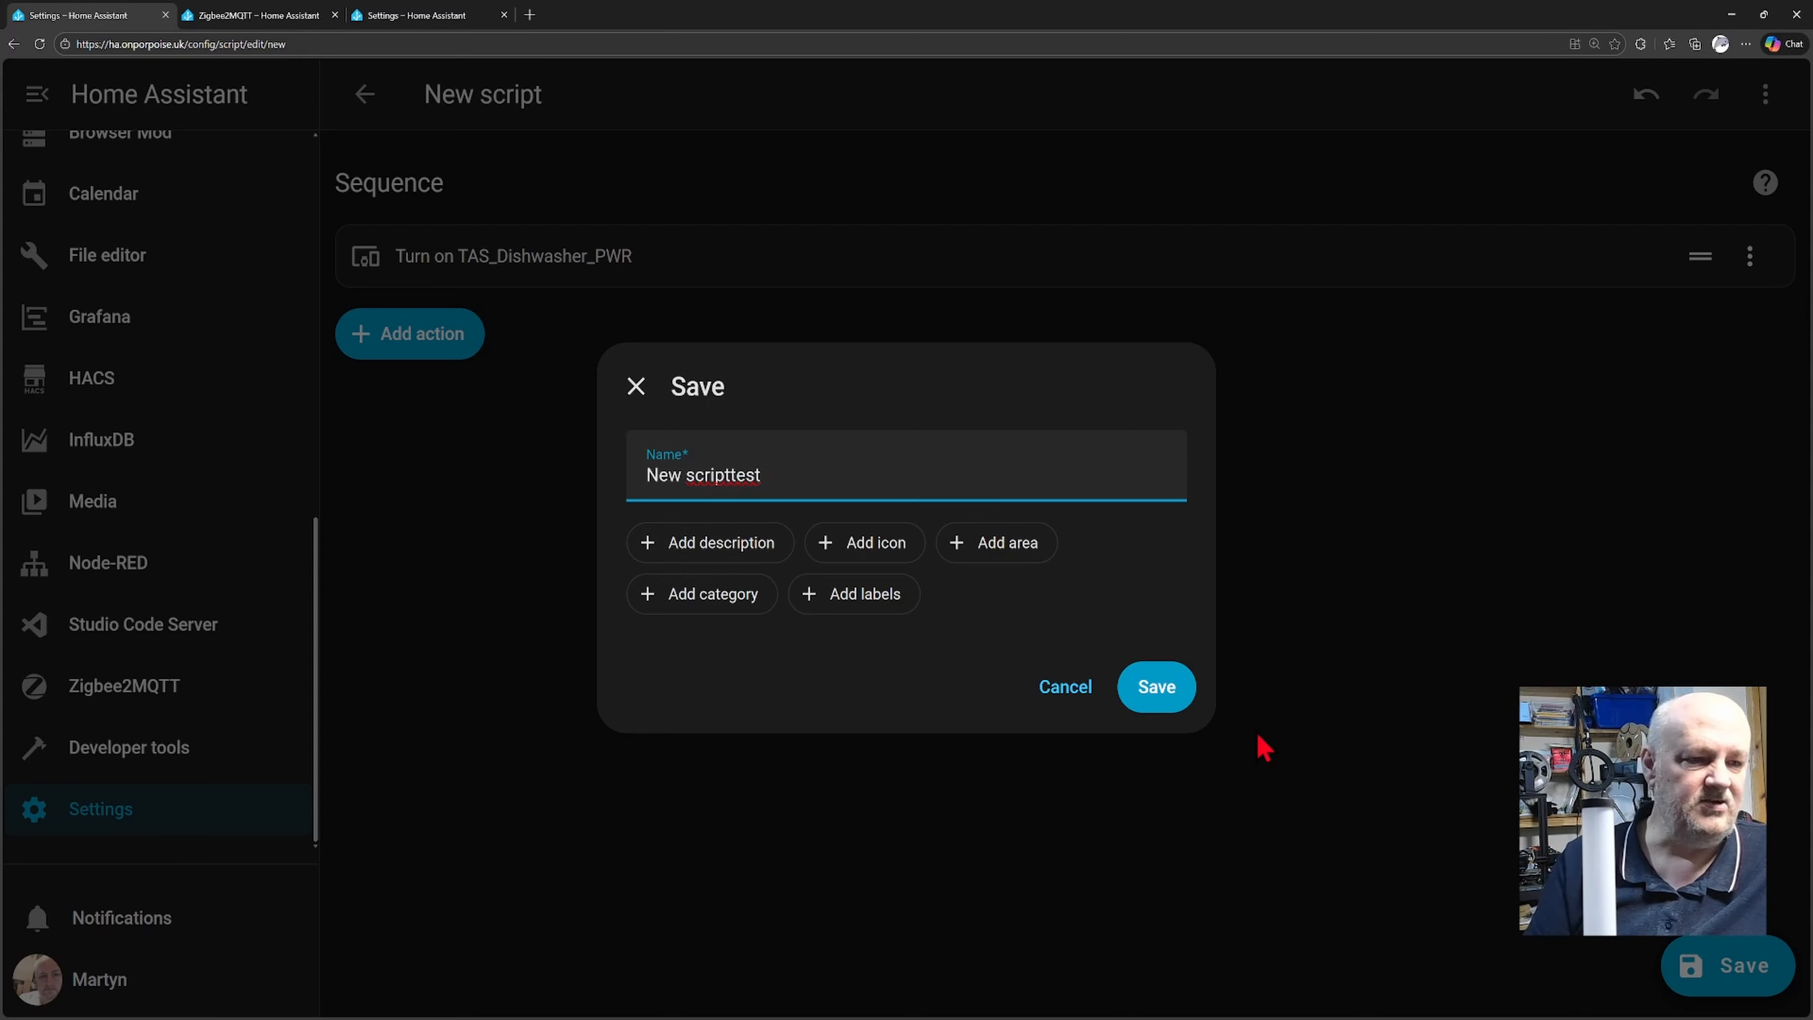
{"action": "left_click", "coordinate": [1138, 704]}
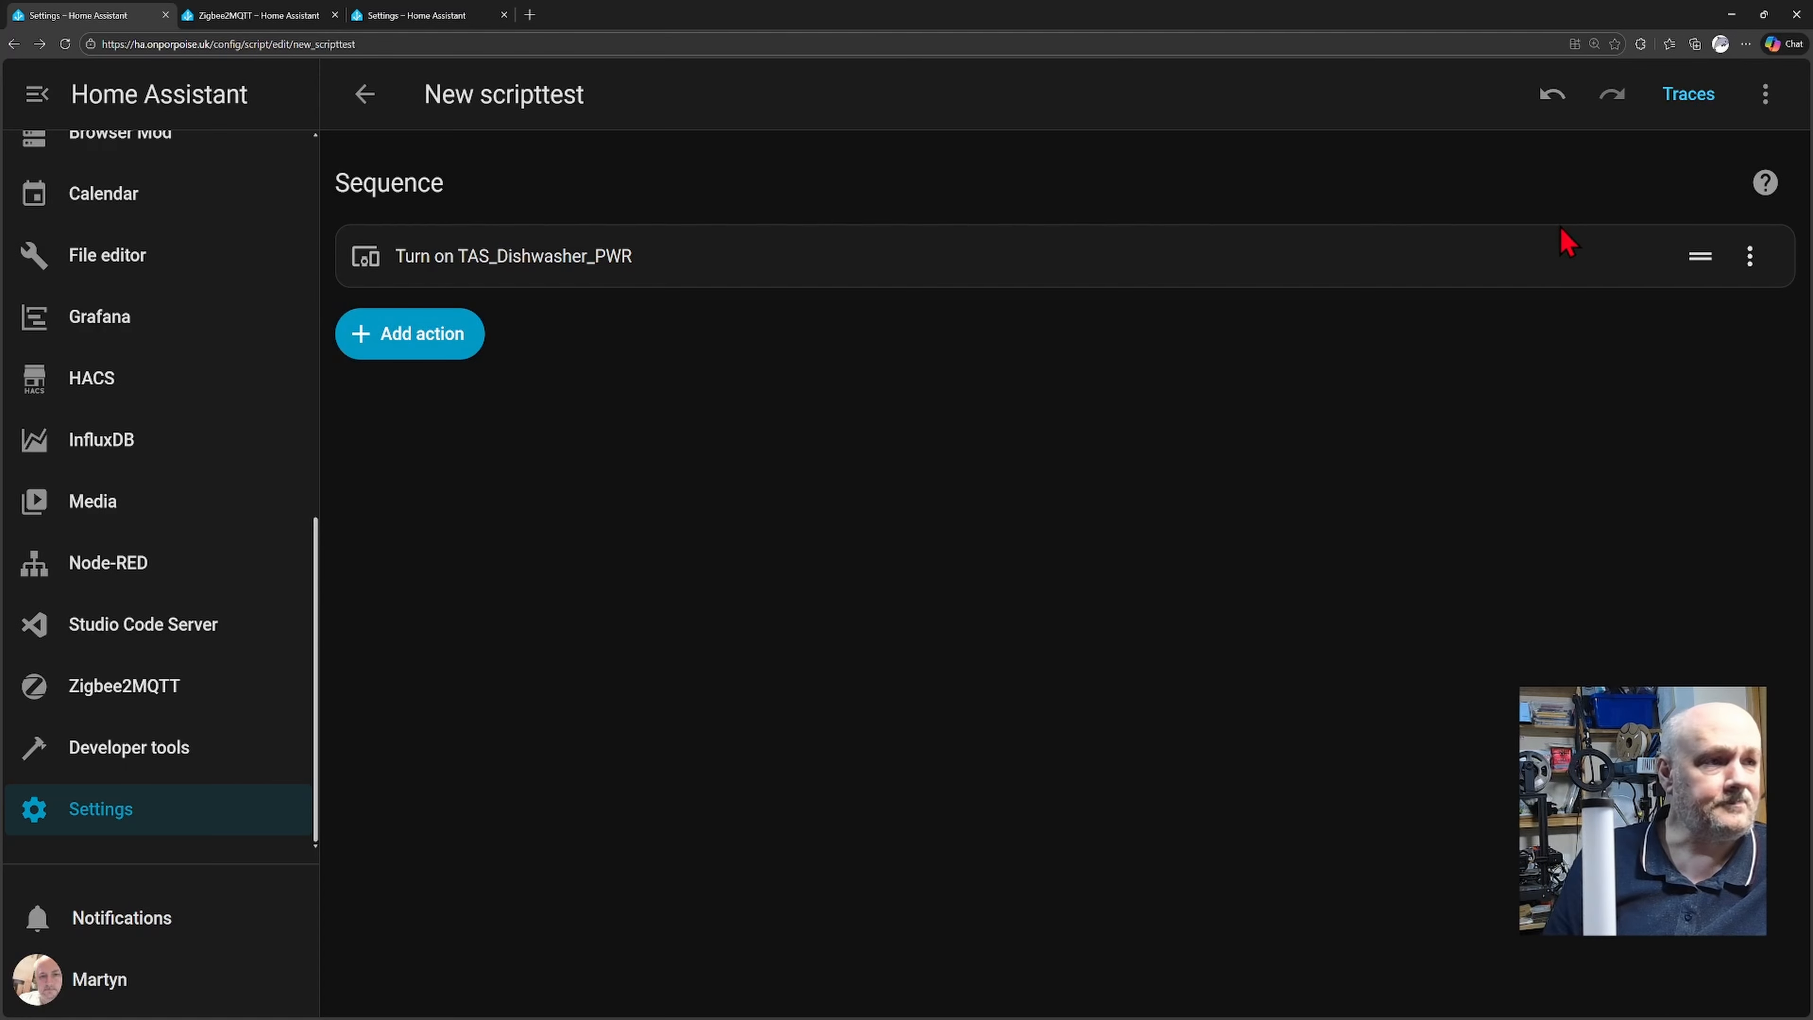
Step: Run the New scripttest script and add an empty field to it
{"action": "left_click", "coordinate": [1749, 257]}
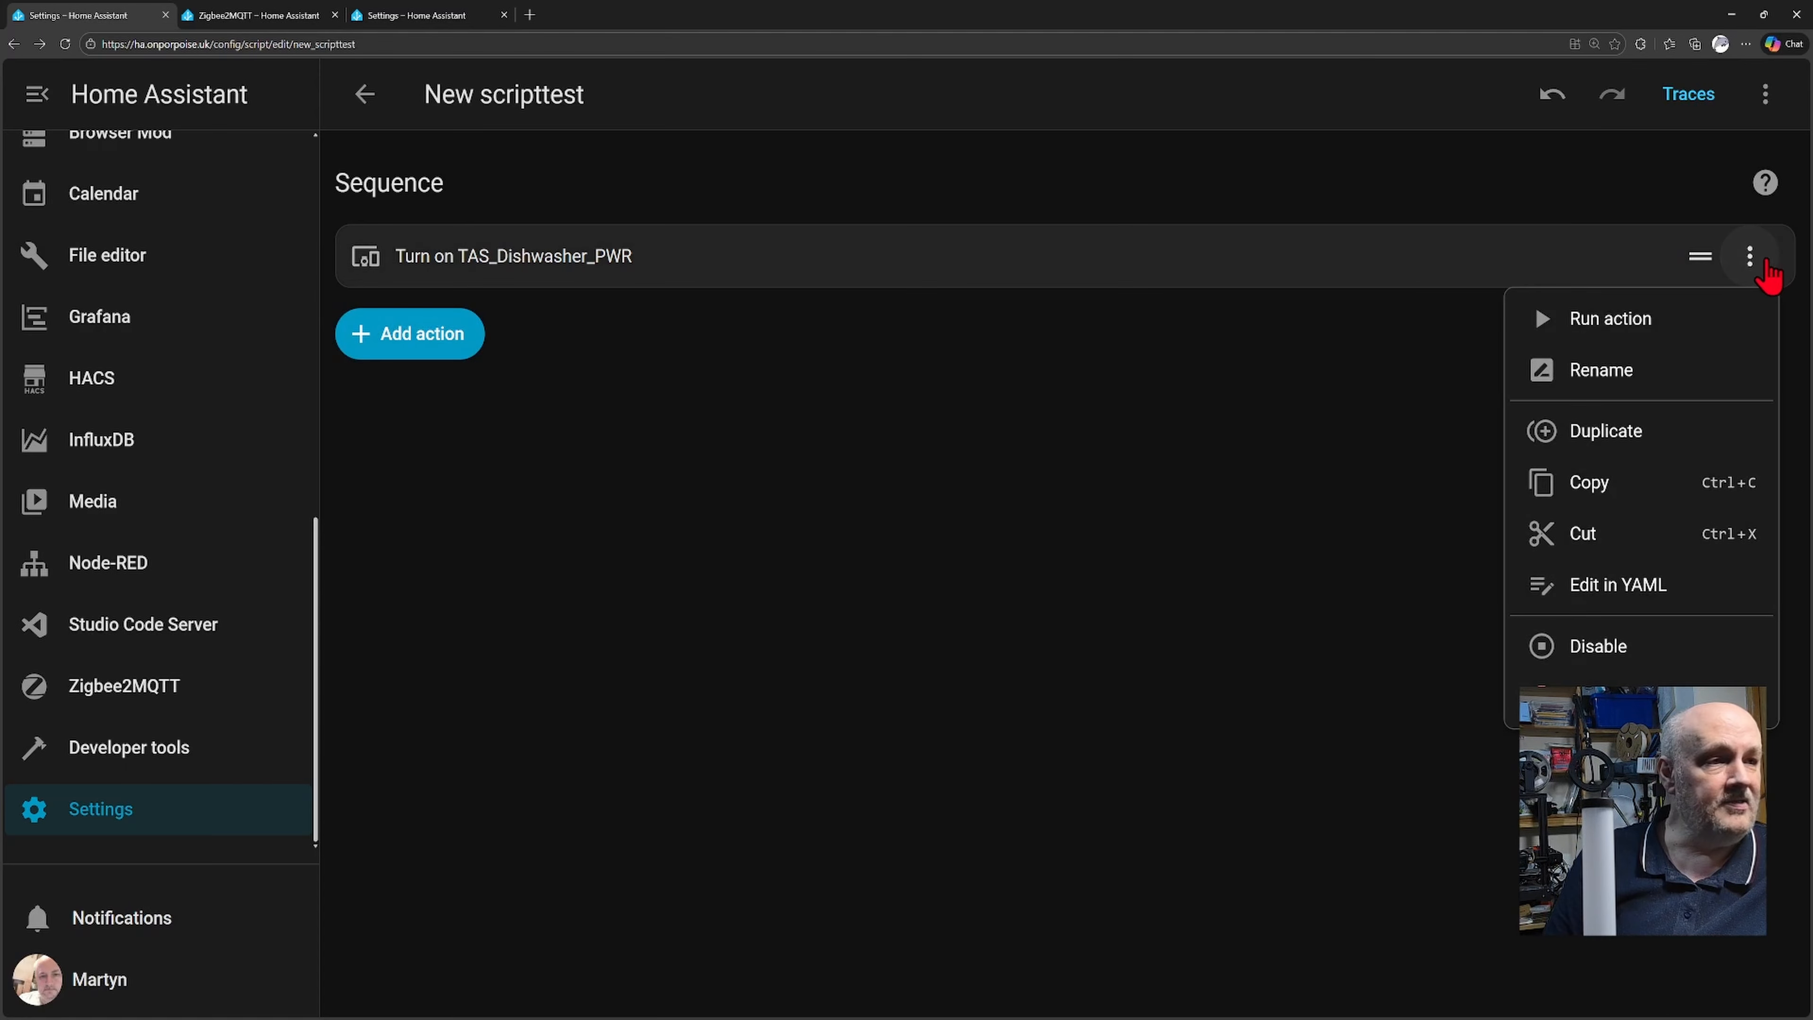
{"action": "left_click", "coordinate": [1765, 93]}
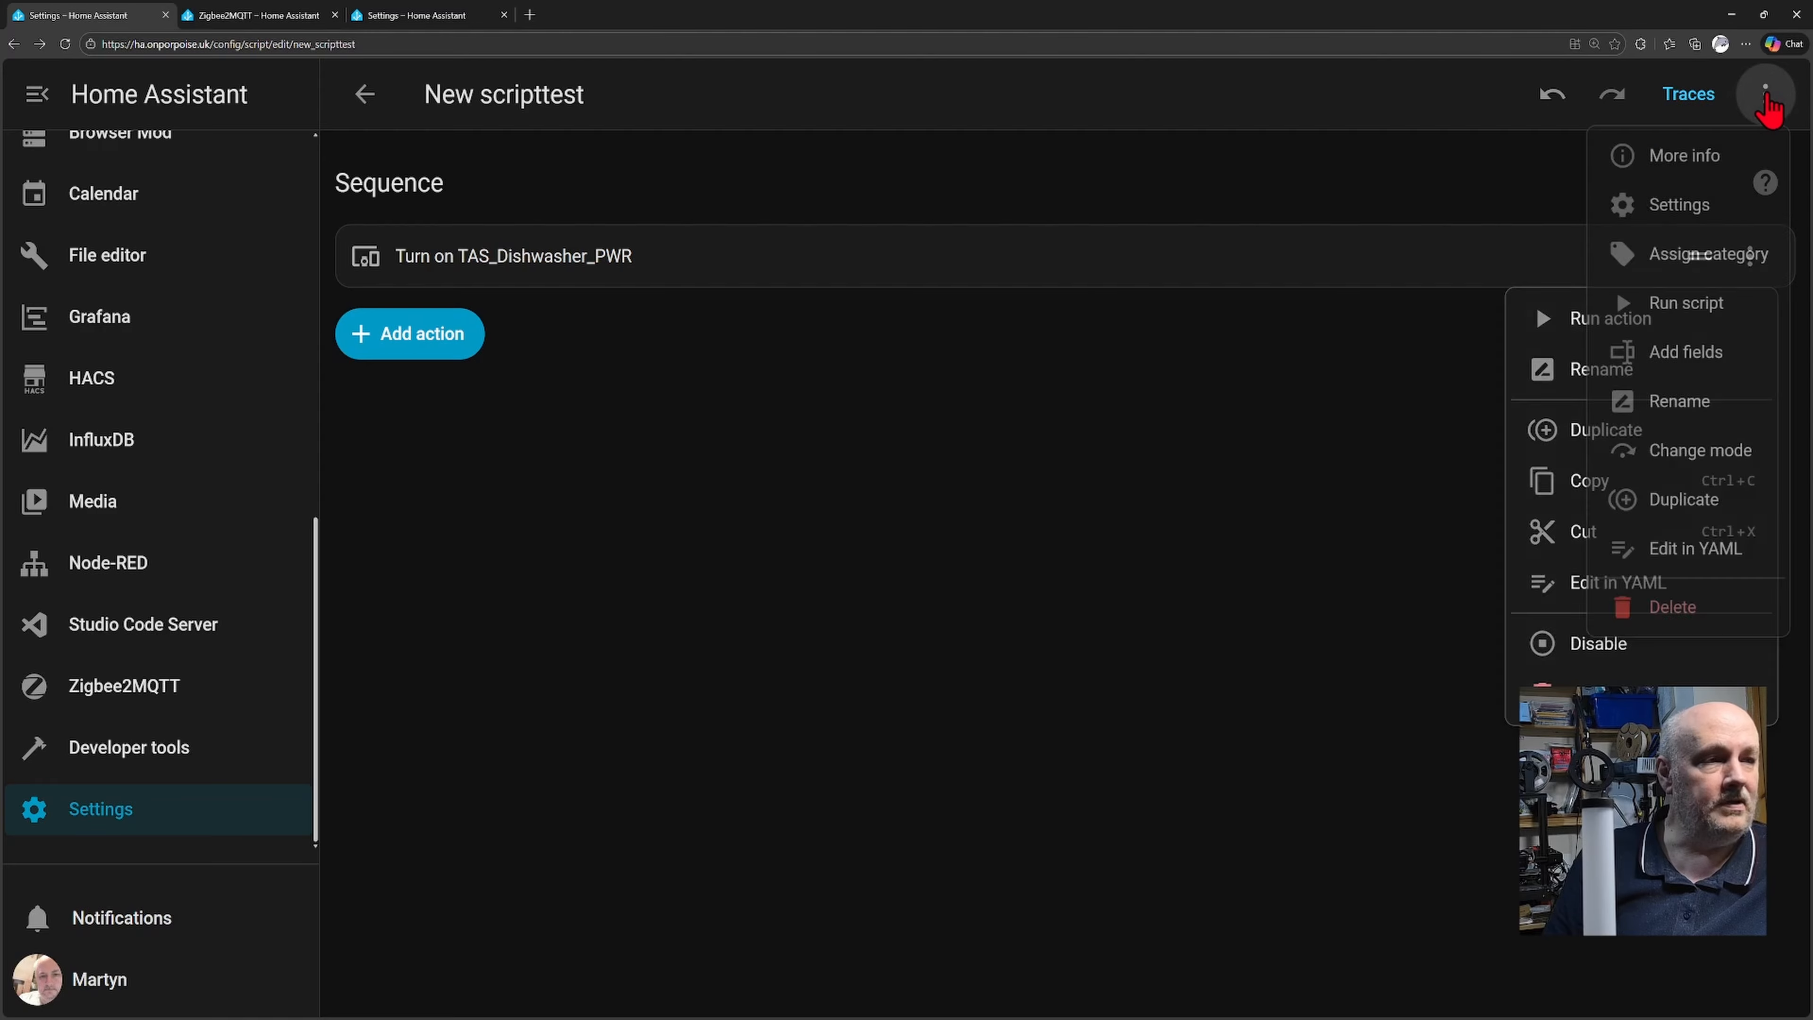
{"action": "left_click", "coordinate": [1670, 314]}
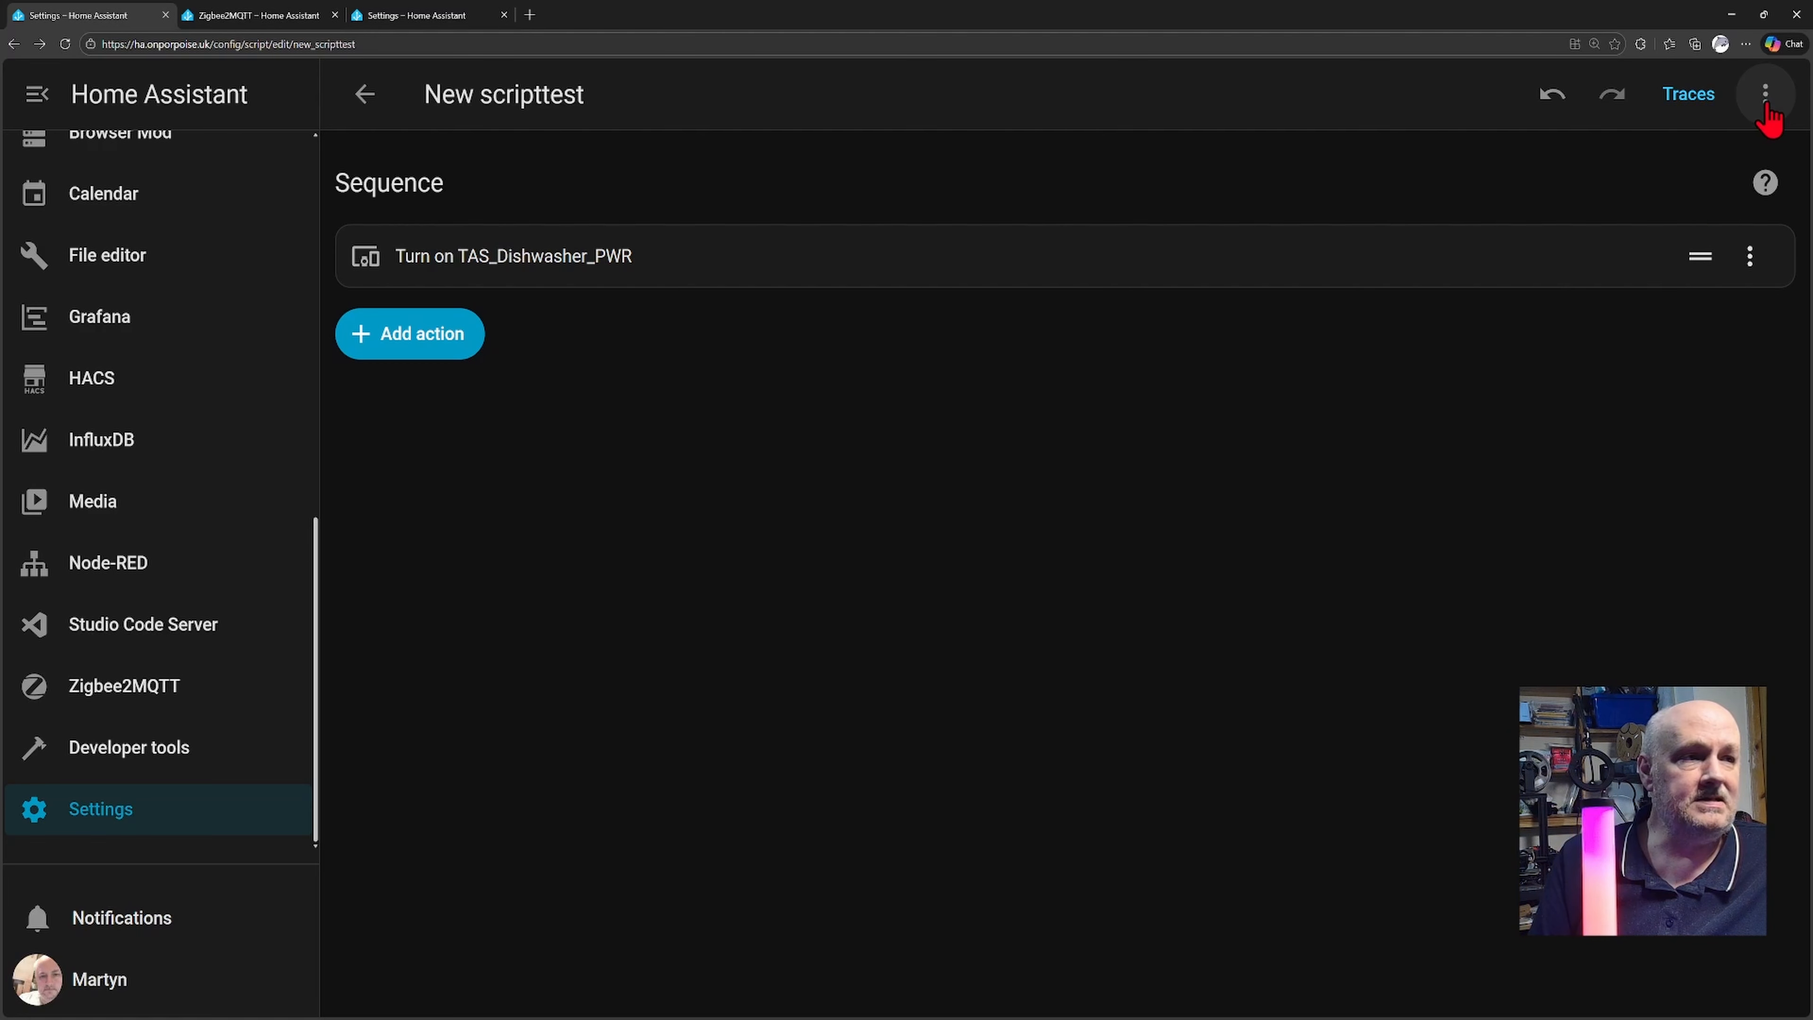
{"action": "left_click", "coordinate": [1766, 100]}
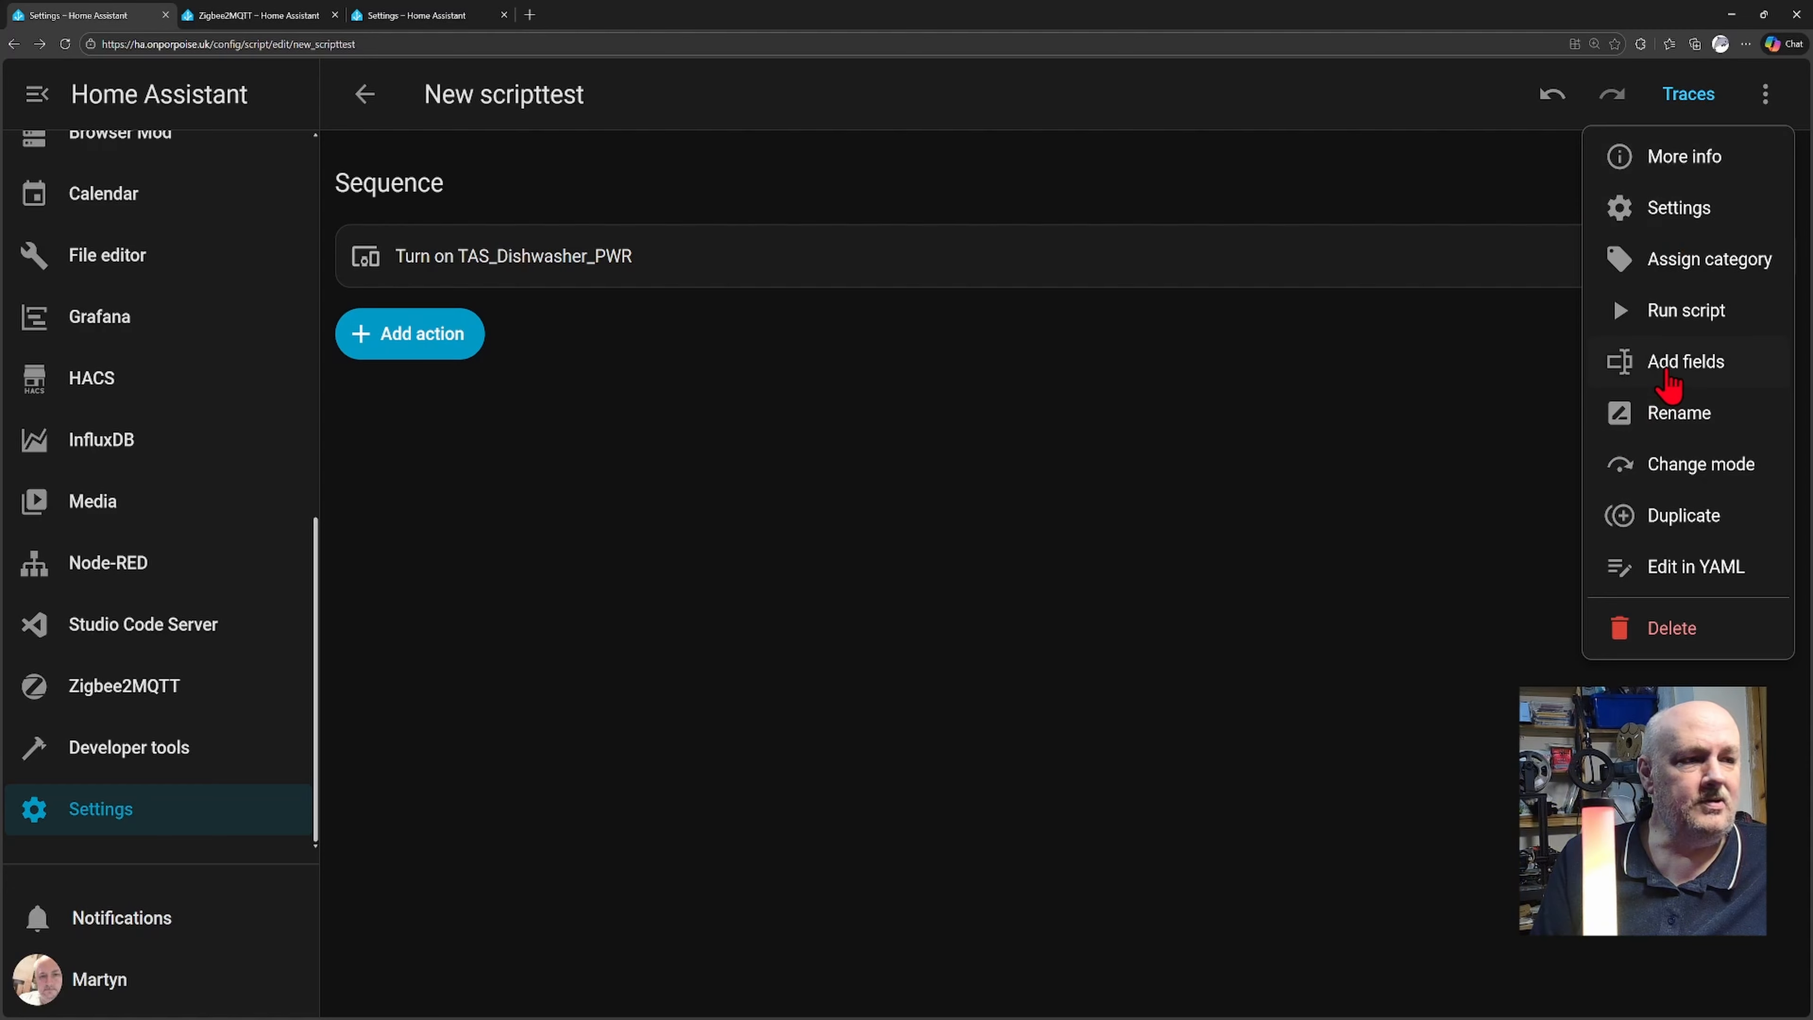
{"action": "left_click", "coordinate": [1669, 380]}
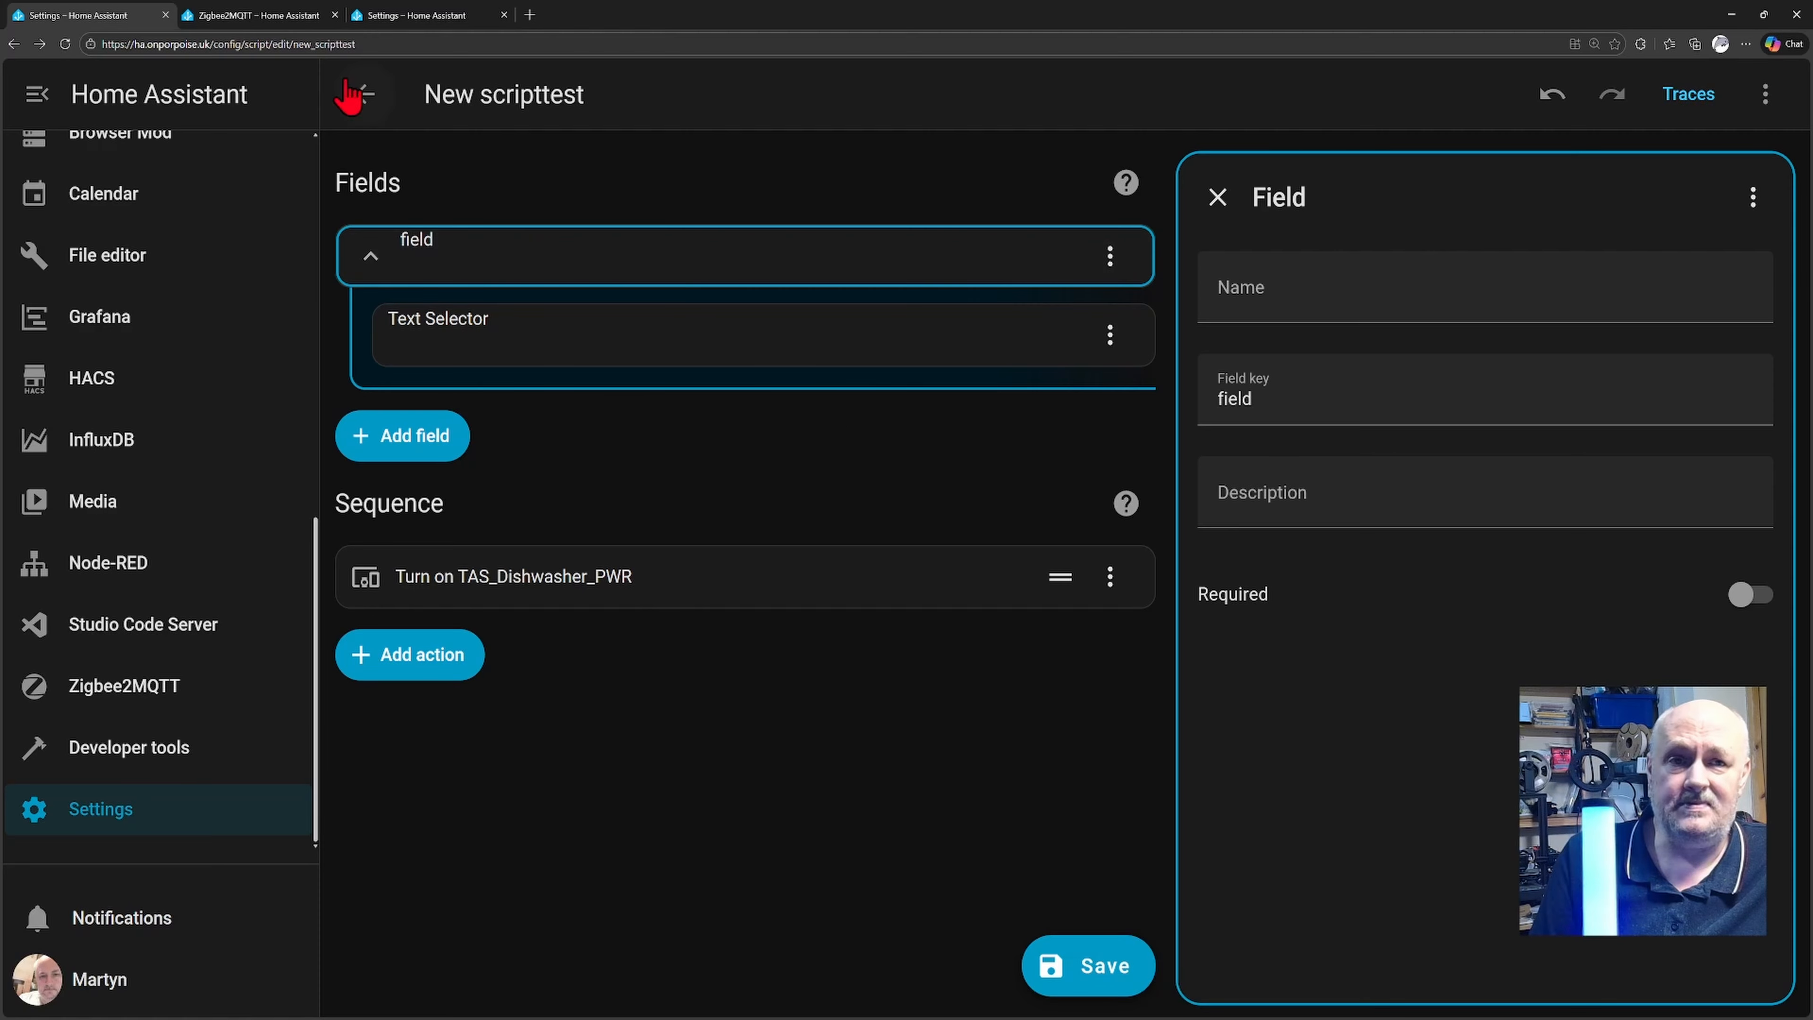
Step: Save the changes to the New scripttest script while leaving its editor and return to the settings overview
{"action": "left_click", "coordinate": [364, 95]}
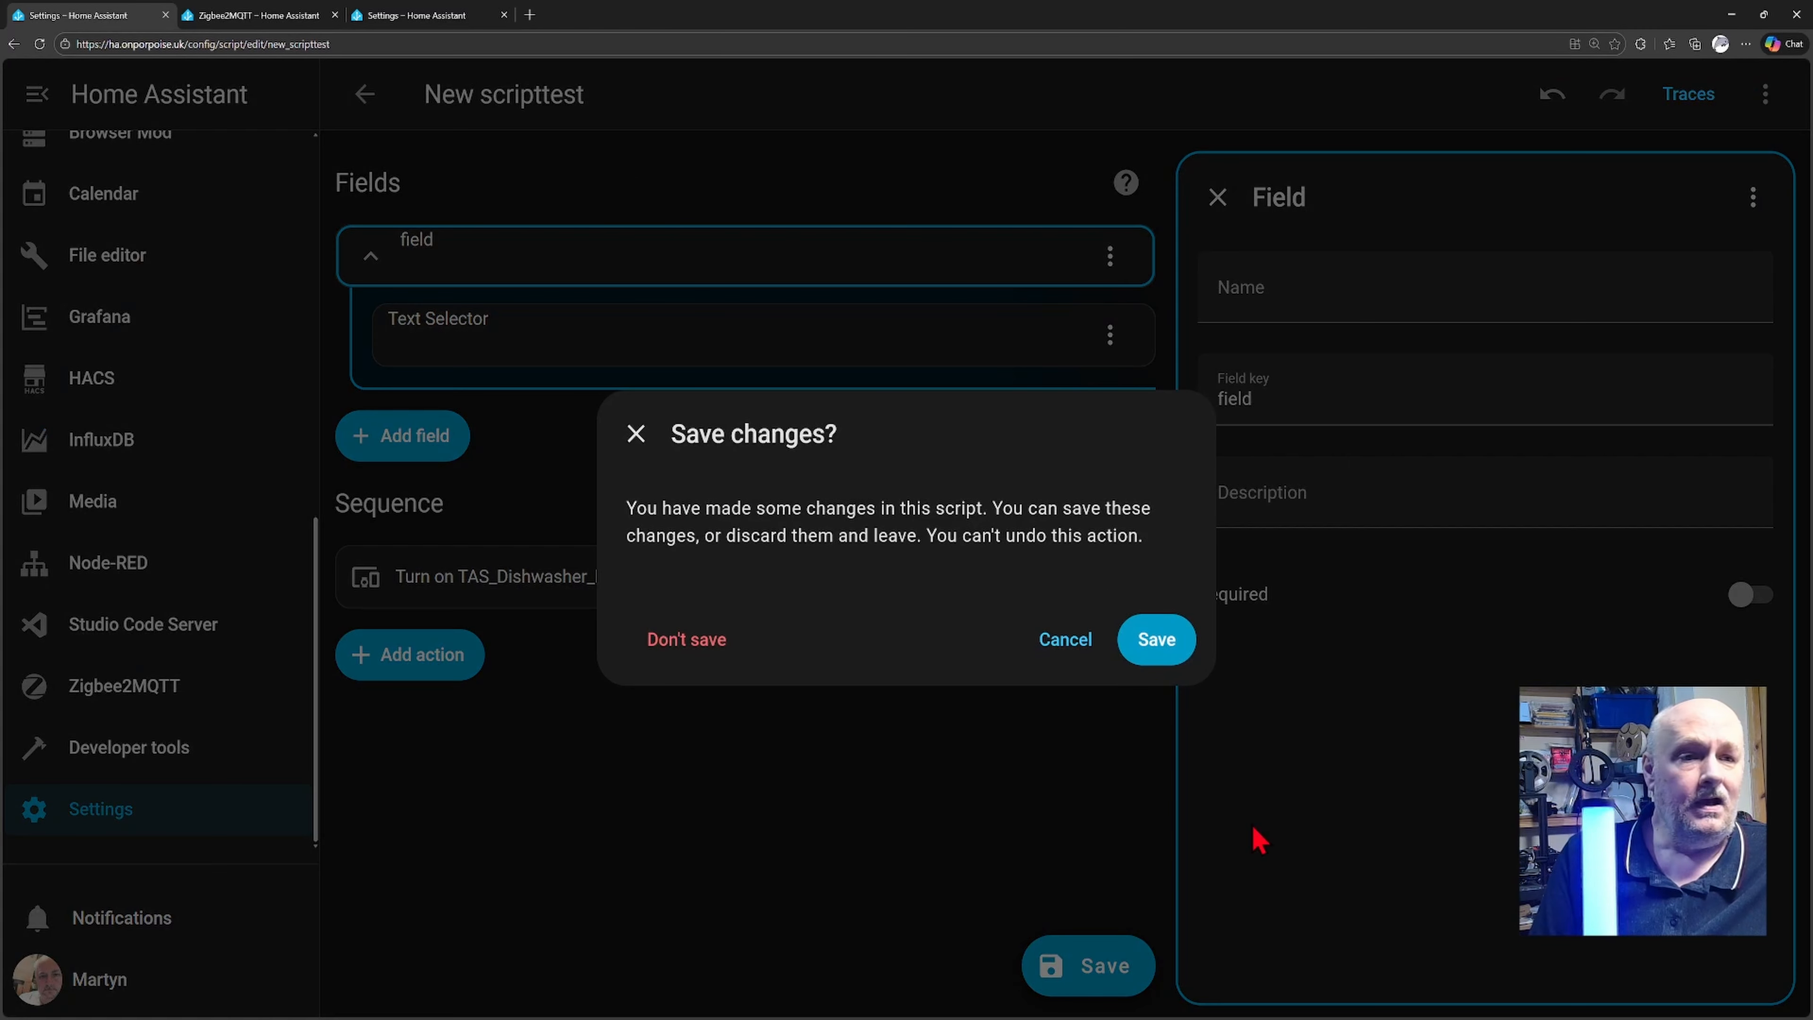
{"action": "left_click", "coordinate": [1163, 649]}
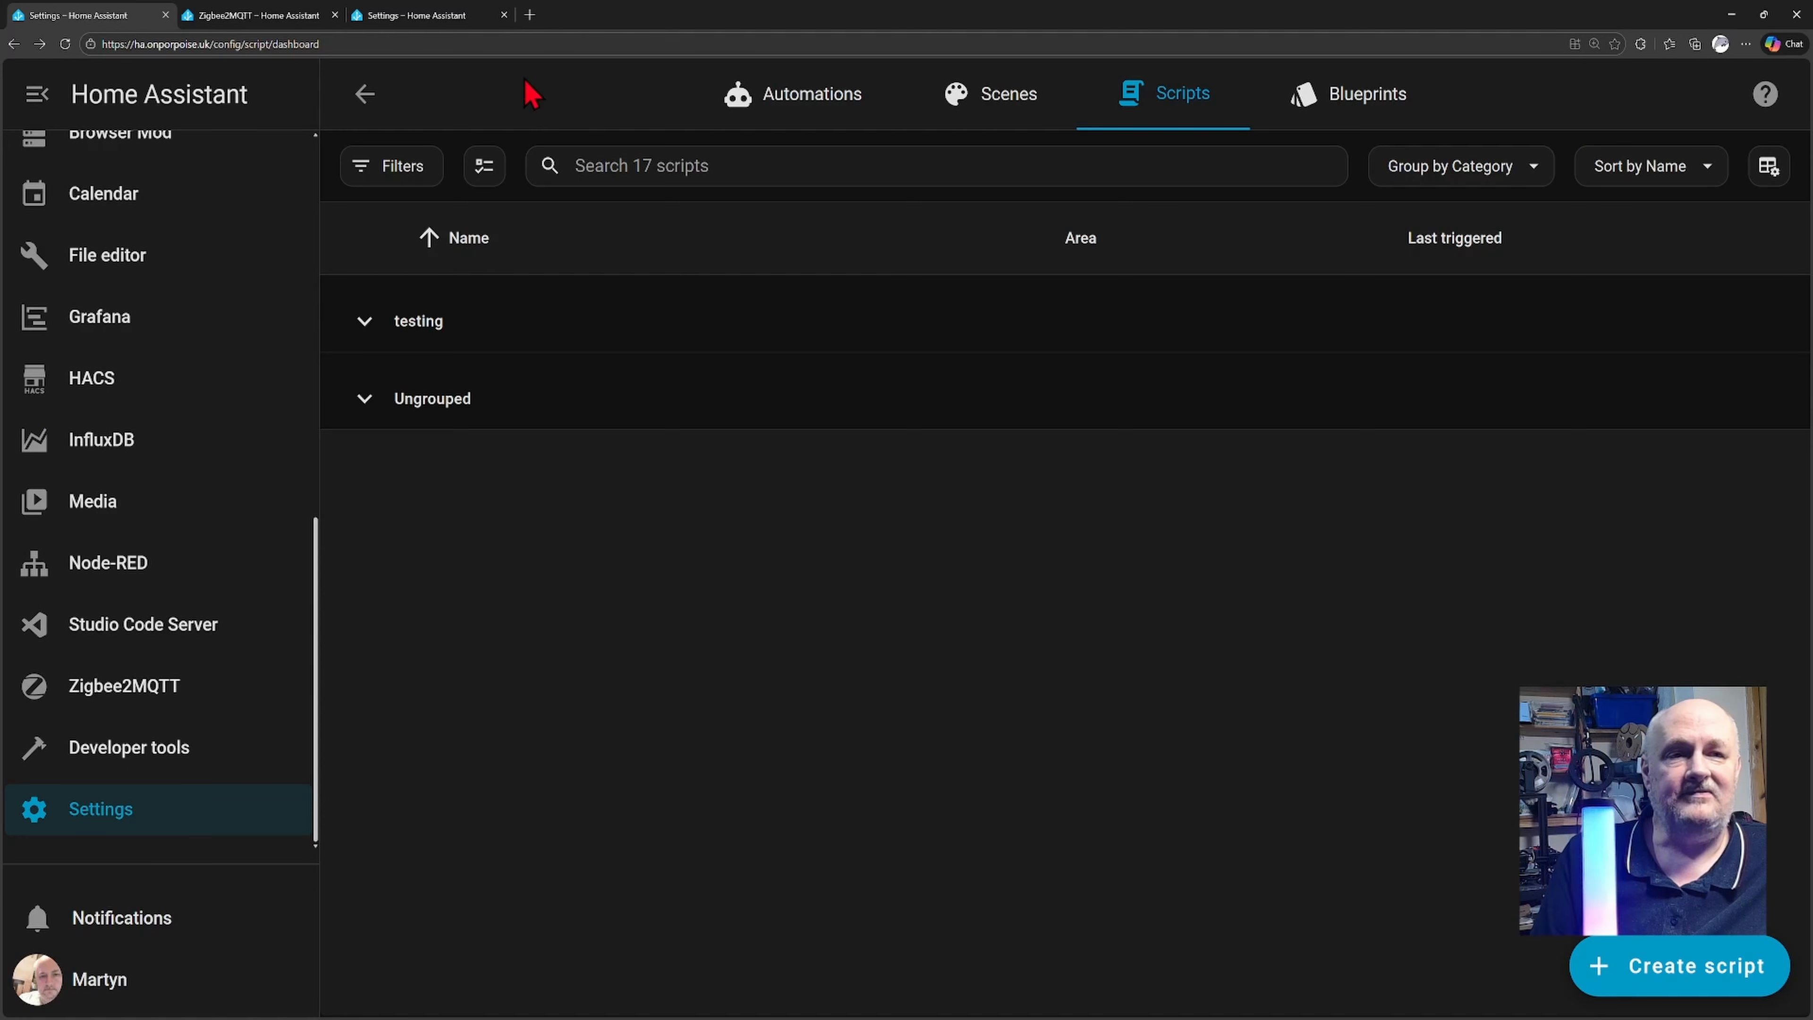
{"action": "left_click", "coordinate": [370, 101]}
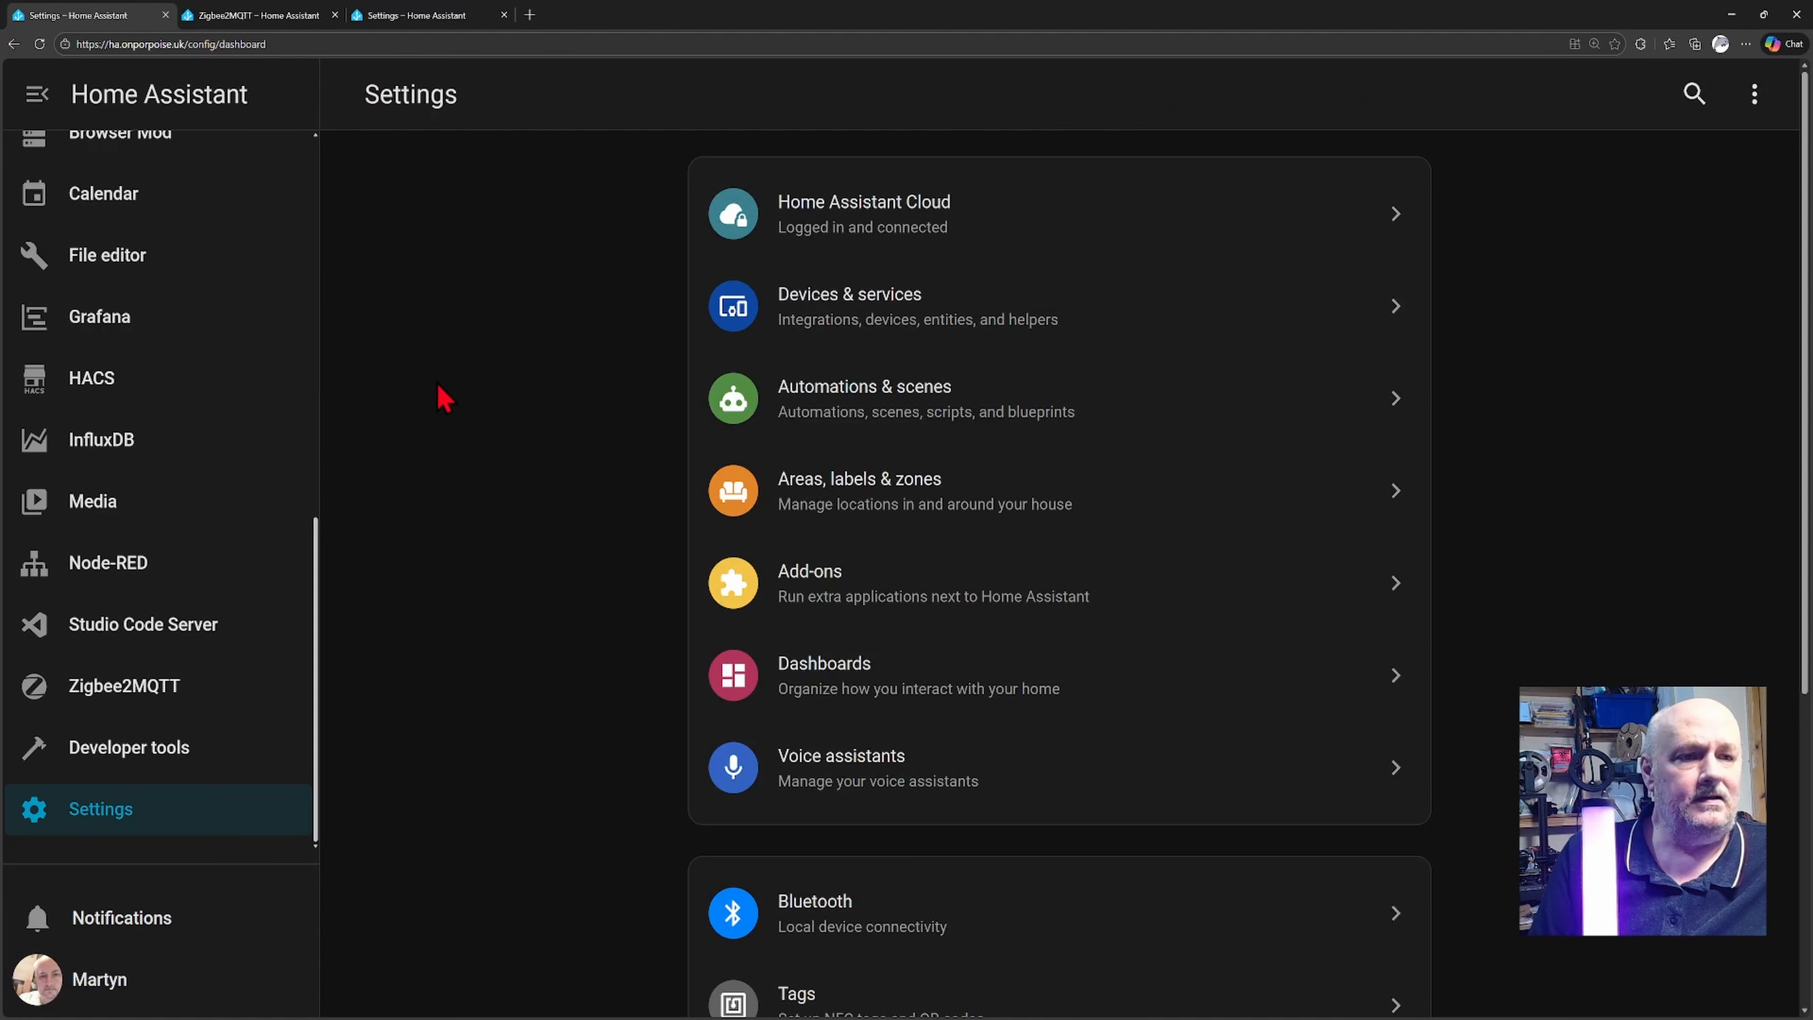
Step: Open the Light automation for editing and go to its Then do actions
{"action": "left_click", "coordinate": [924, 411]}
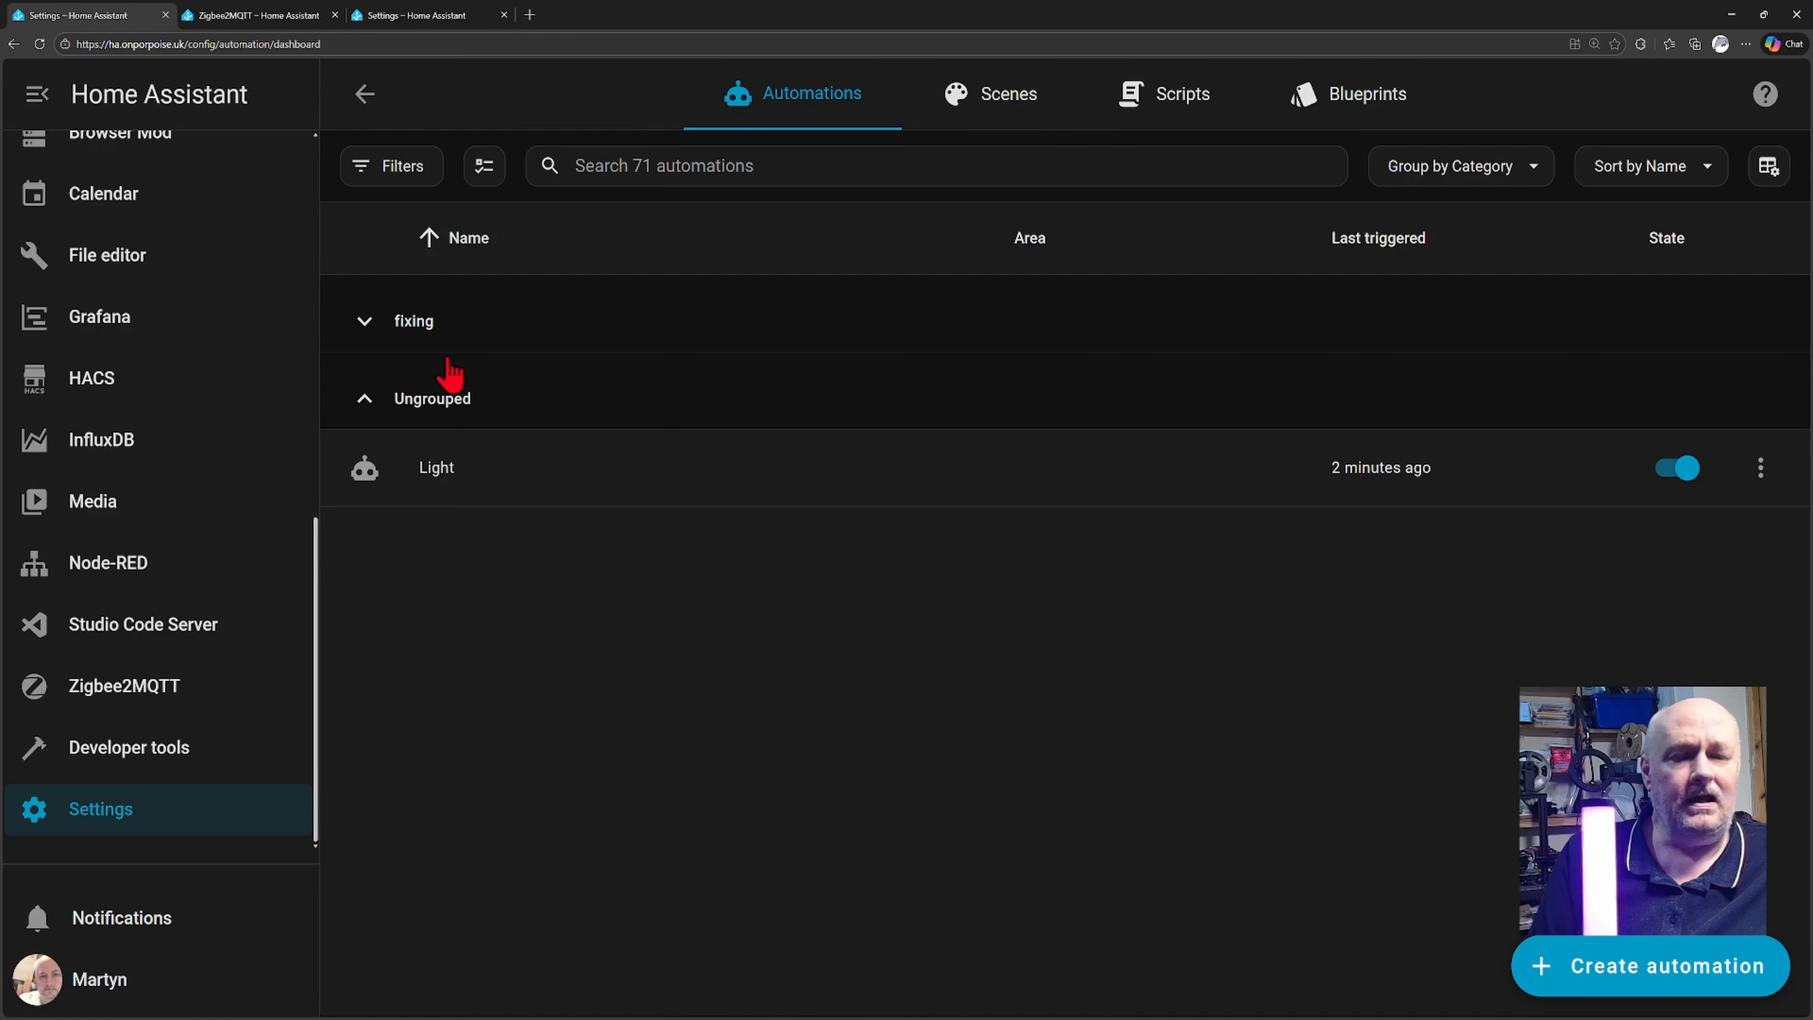
{"action": "left_click", "coordinate": [431, 480]}
{"action": "scroll", "coordinate": [528, 571], "scroll_direction": "down", "scroll_amount": 7}
Step: Search the actions for "scrip" and add the Script: test action to Option 1 of the Light automation
{"action": "left_click", "coordinate": [457, 607]}
{"action": "scroll", "coordinate": [552, 562], "scroll_direction": "down", "scroll_amount": 14}
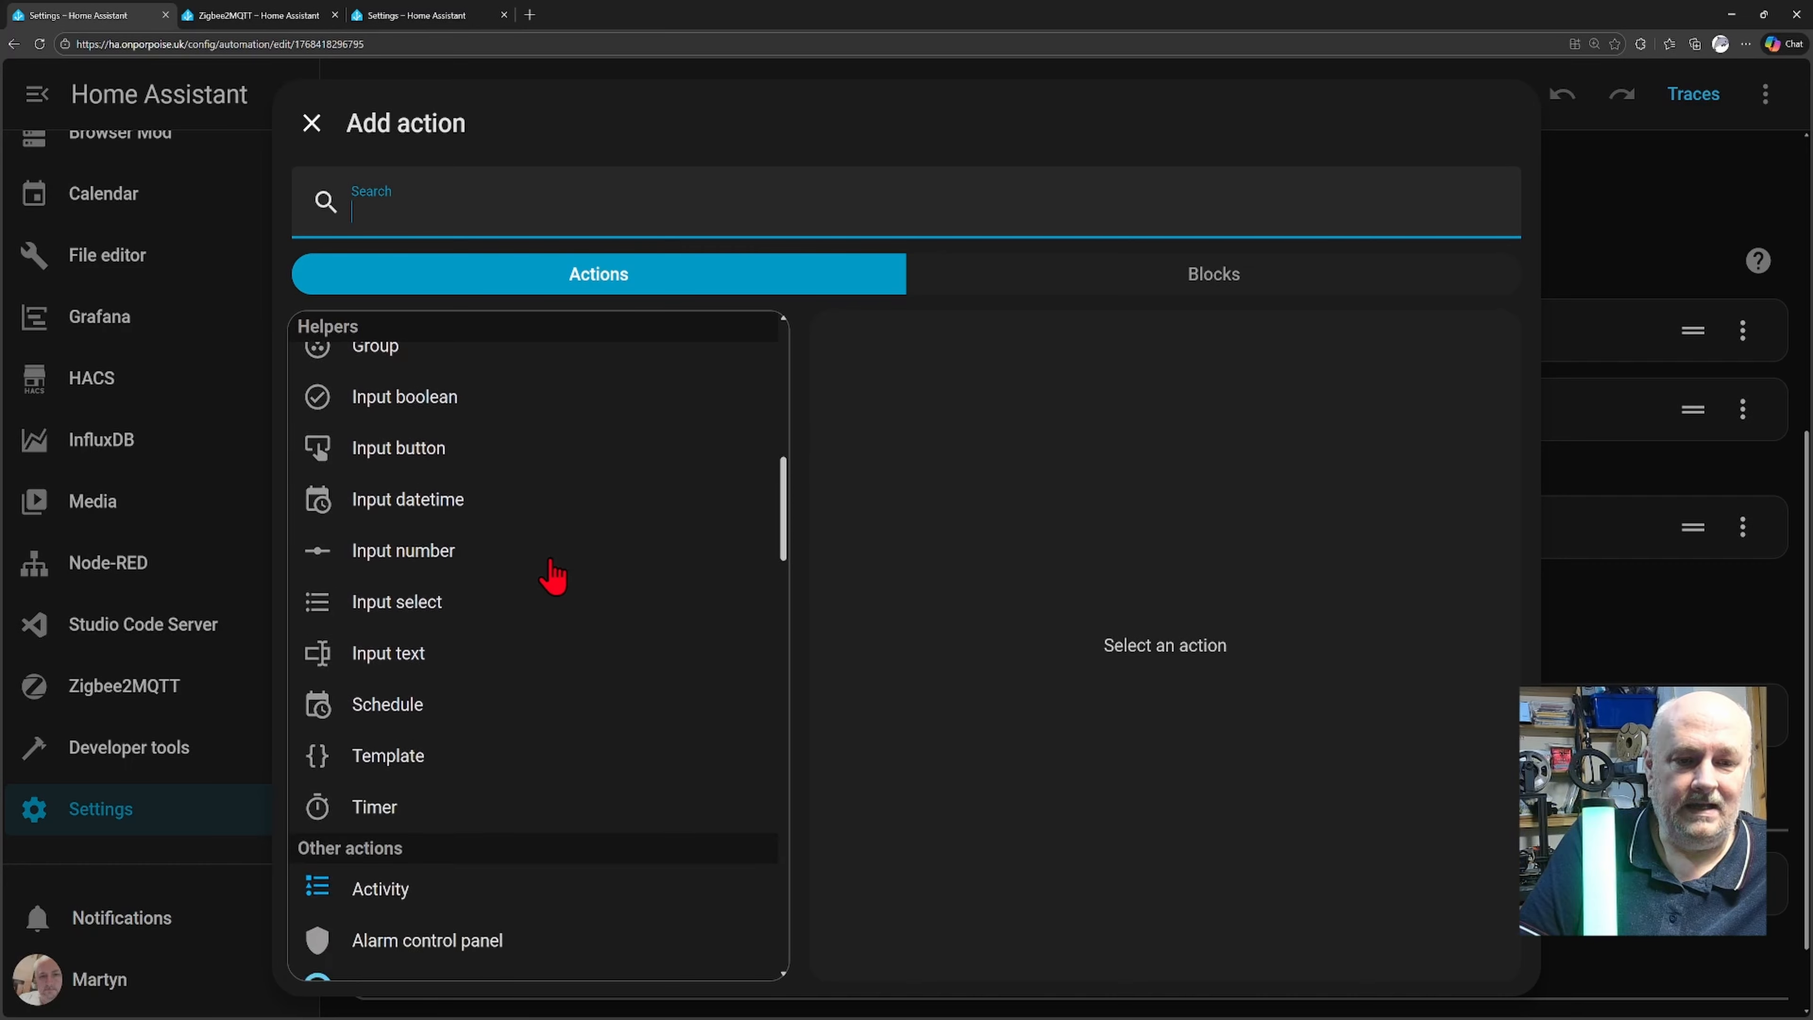
{"action": "scroll", "coordinate": [543, 571], "scroll_direction": "down", "scroll_amount": 2}
{"action": "scroll", "coordinate": [530, 566], "scroll_direction": "up", "scroll_amount": 2}
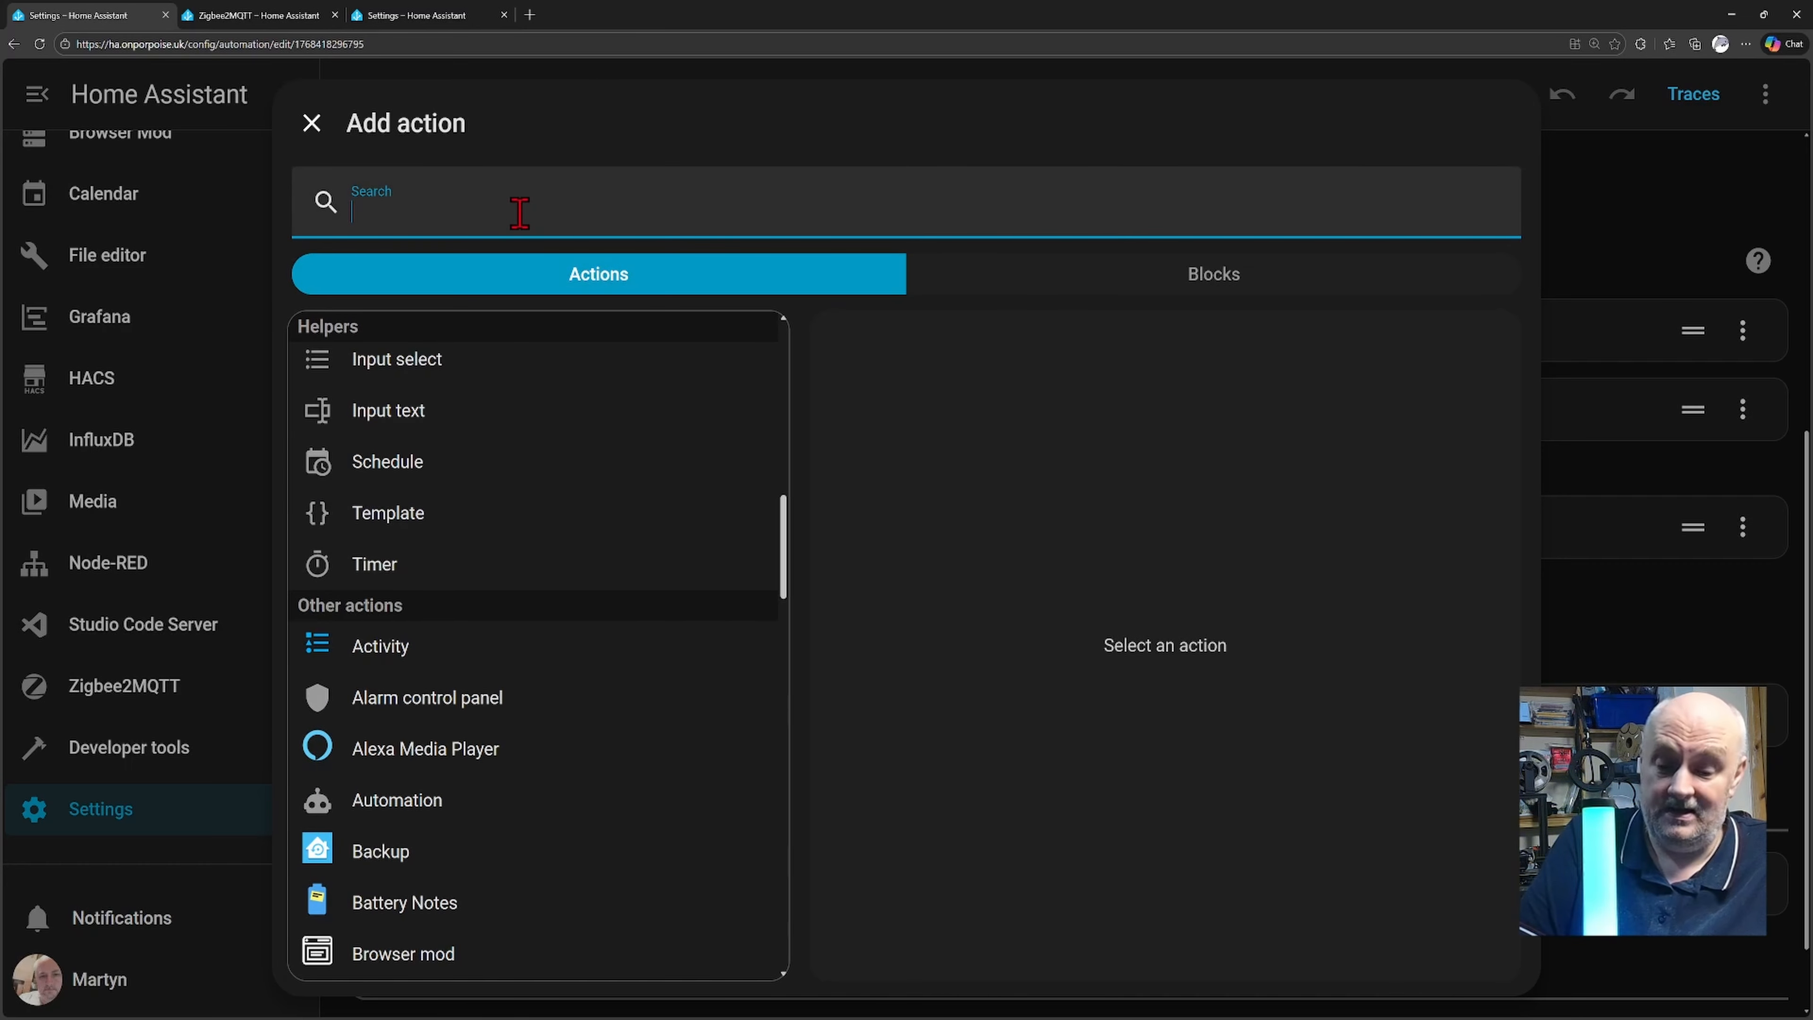
{"action": "type", "text": "scr"}
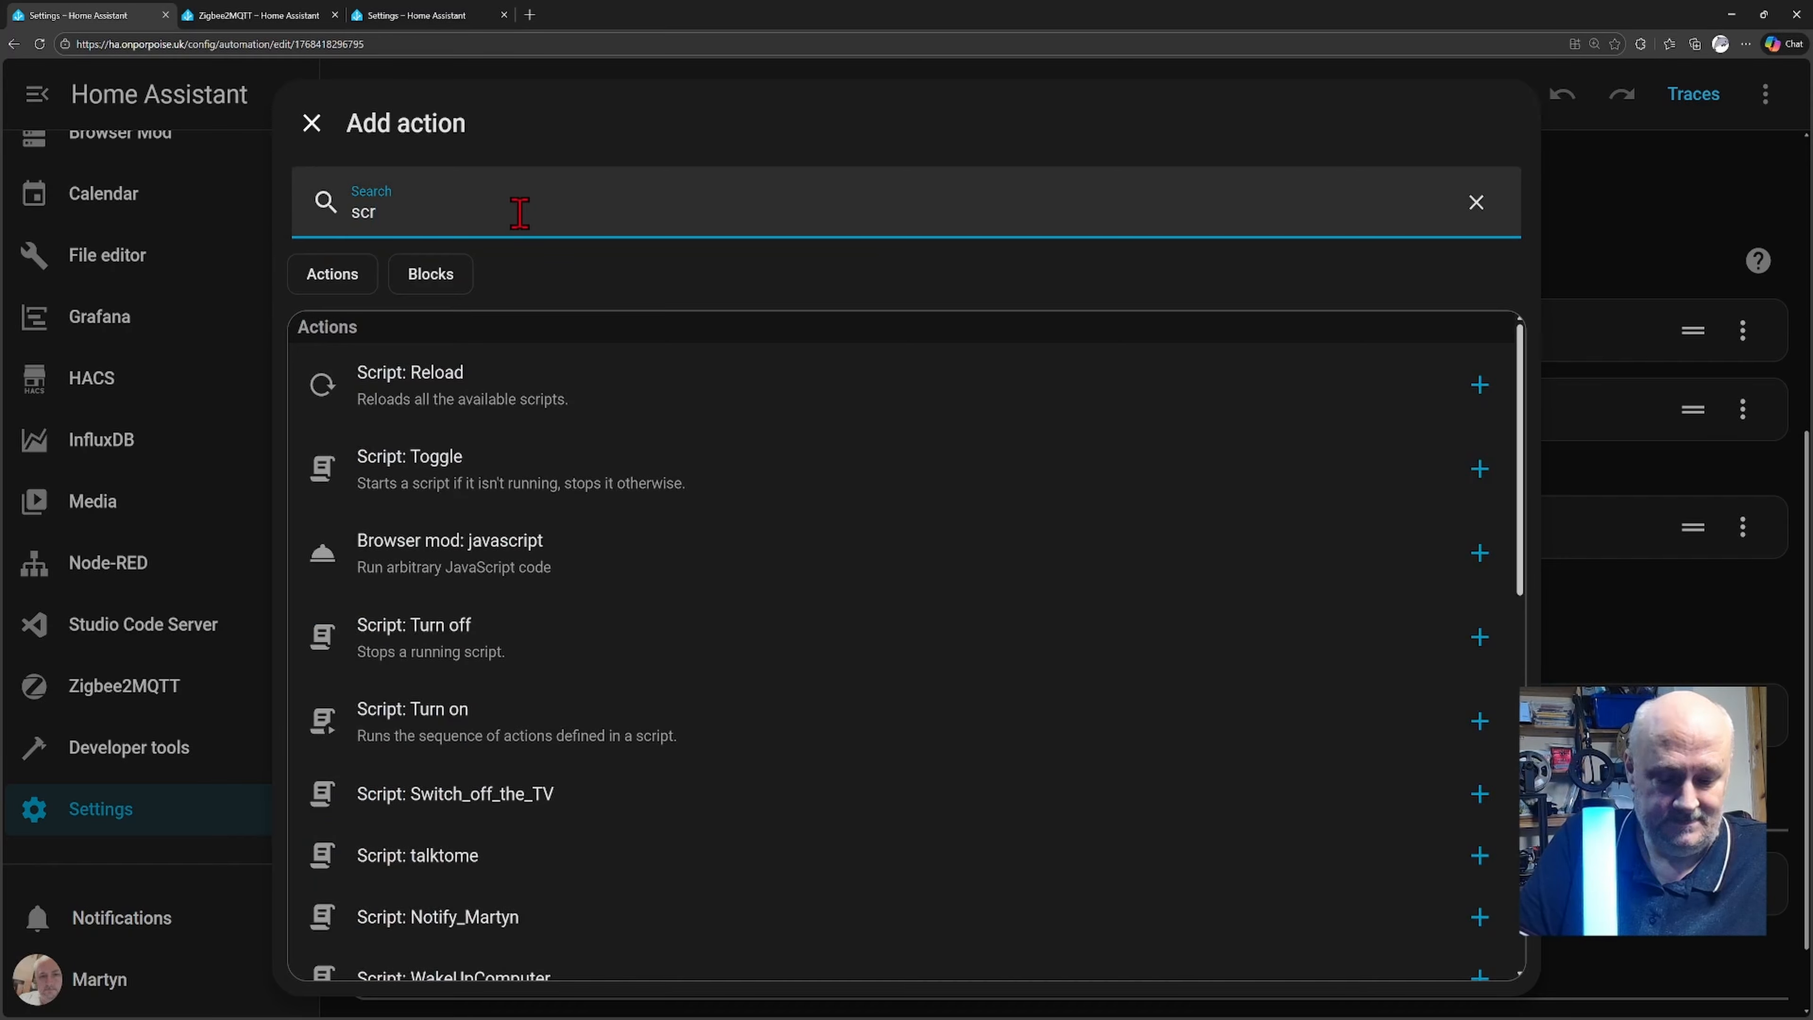
{"action": "type", "text": "ip"}
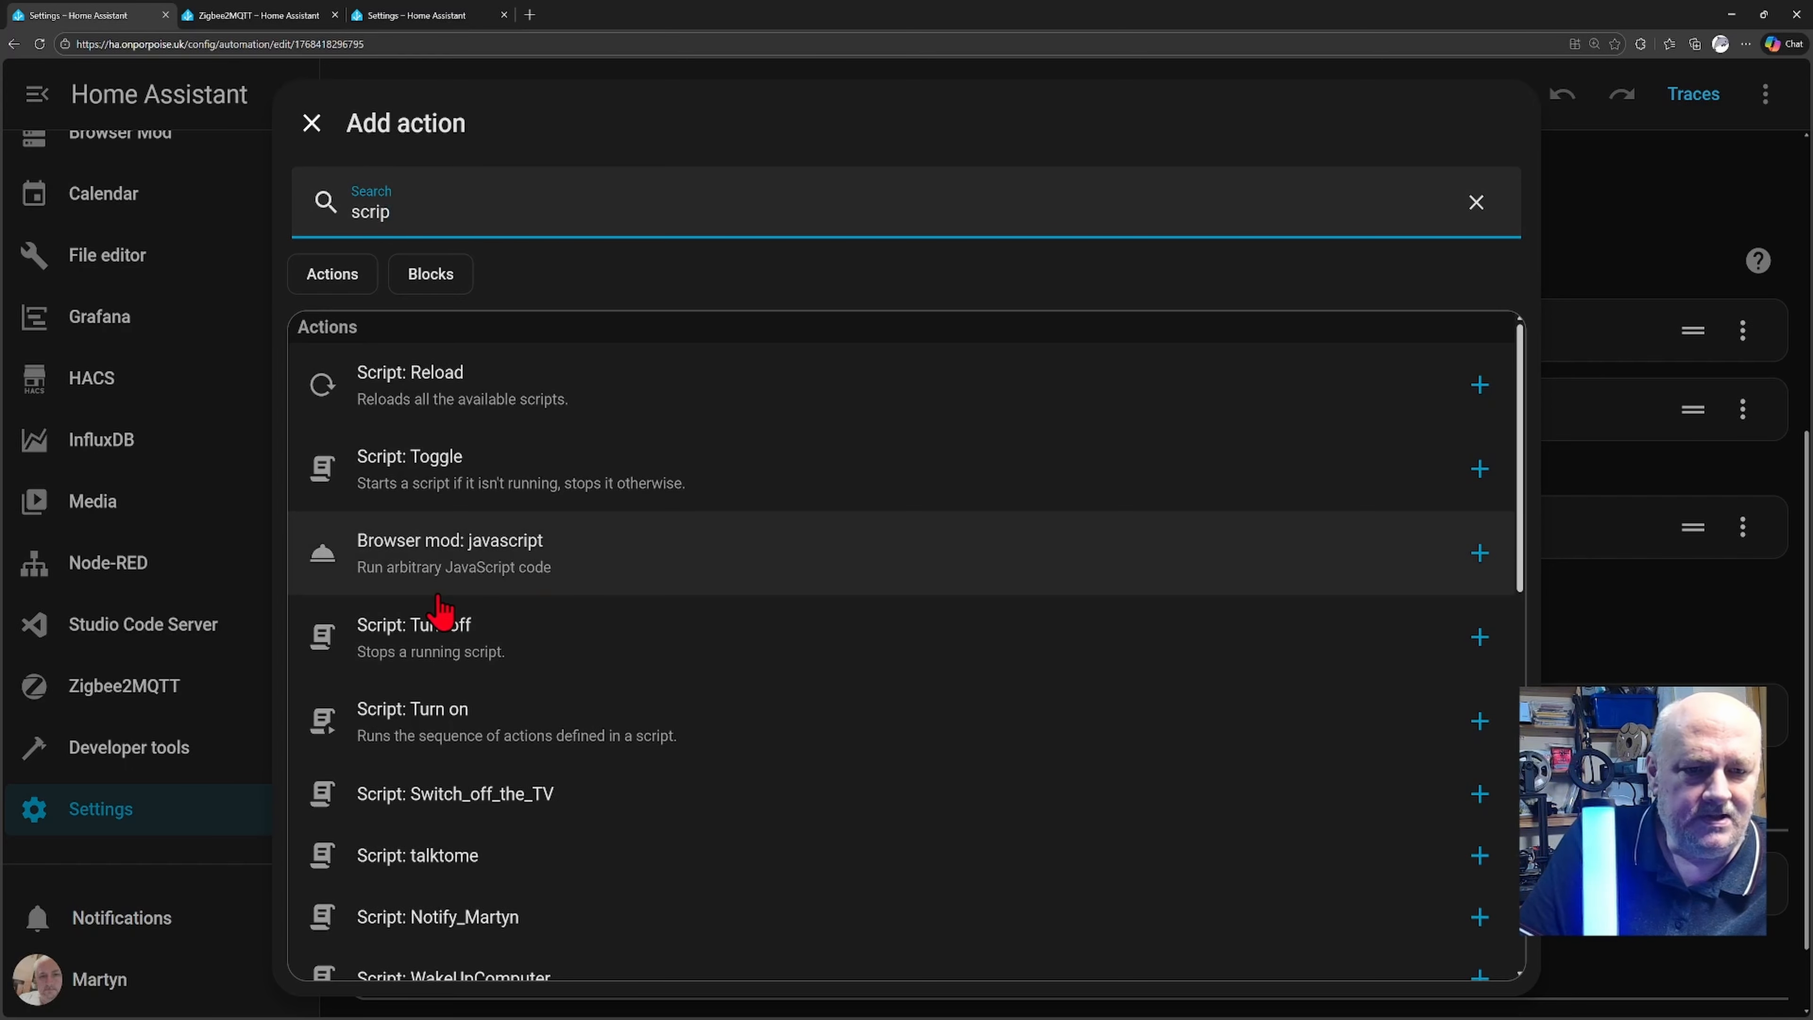
{"action": "scroll", "coordinate": [510, 593], "scroll_direction": "down", "scroll_amount": 3}
{"action": "scroll", "coordinate": [512, 590], "scroll_direction": "down", "scroll_amount": 5}
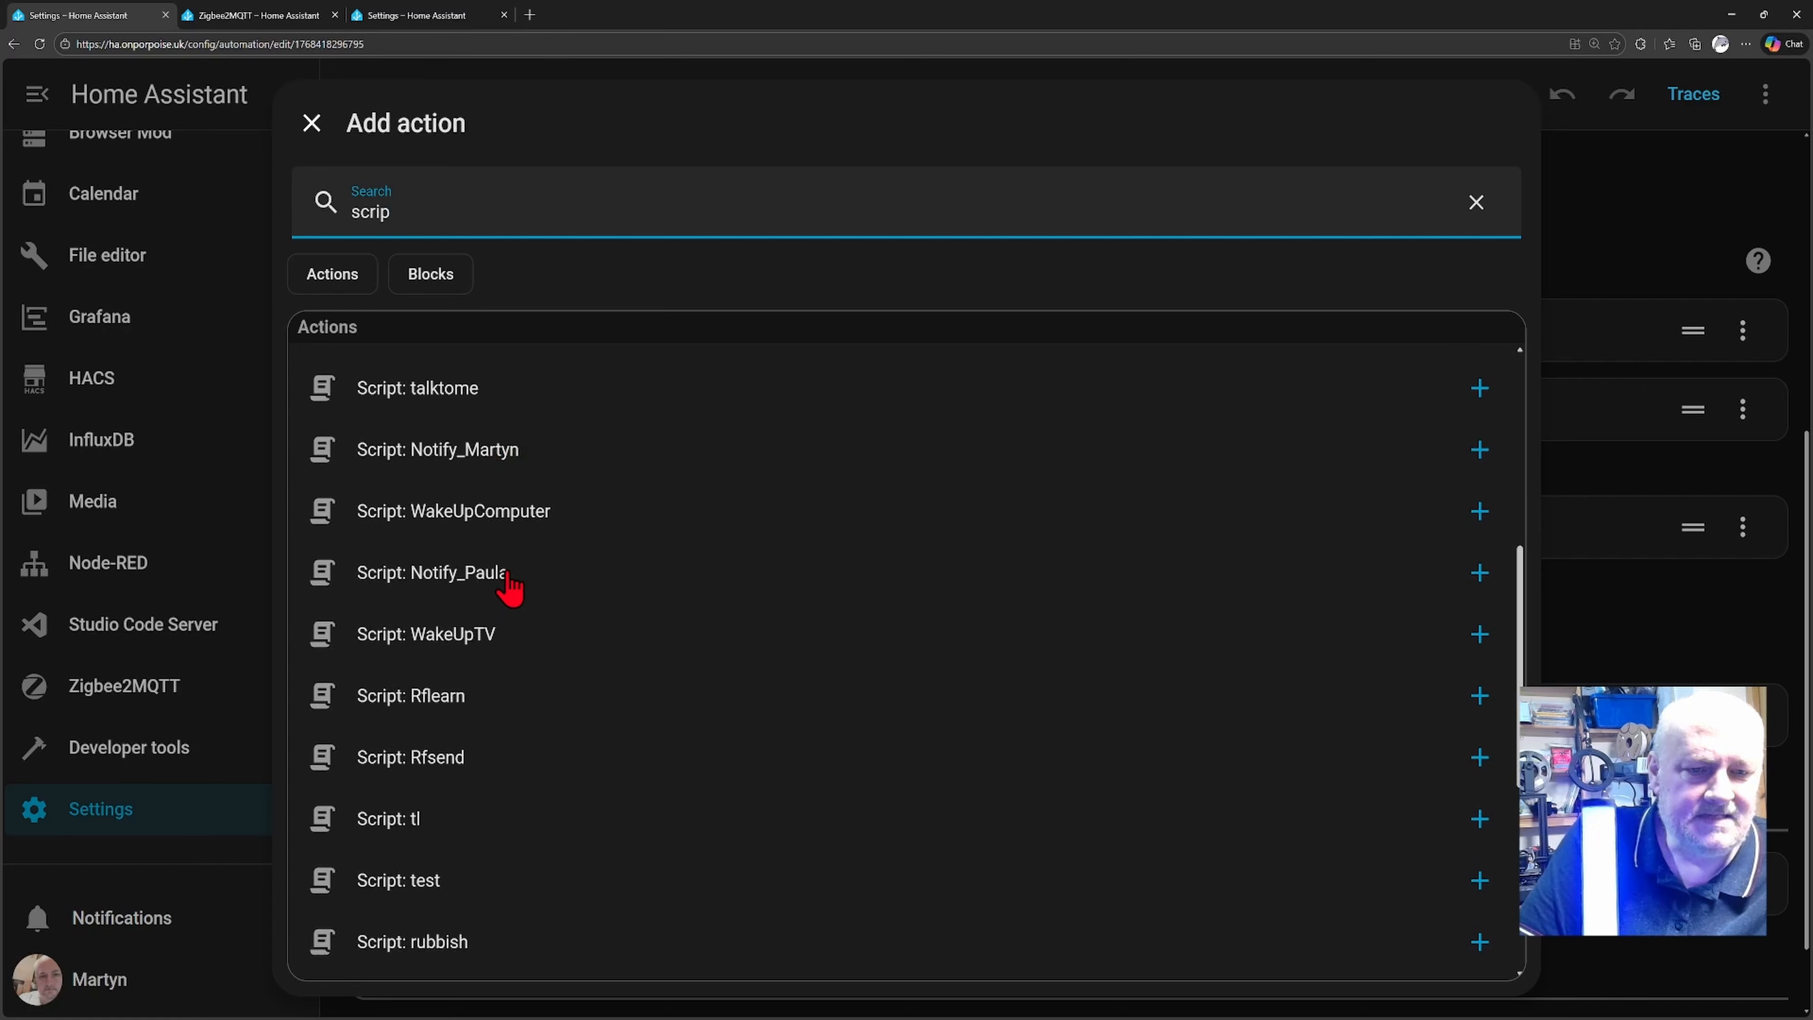
{"action": "left_click", "coordinate": [364, 814]}
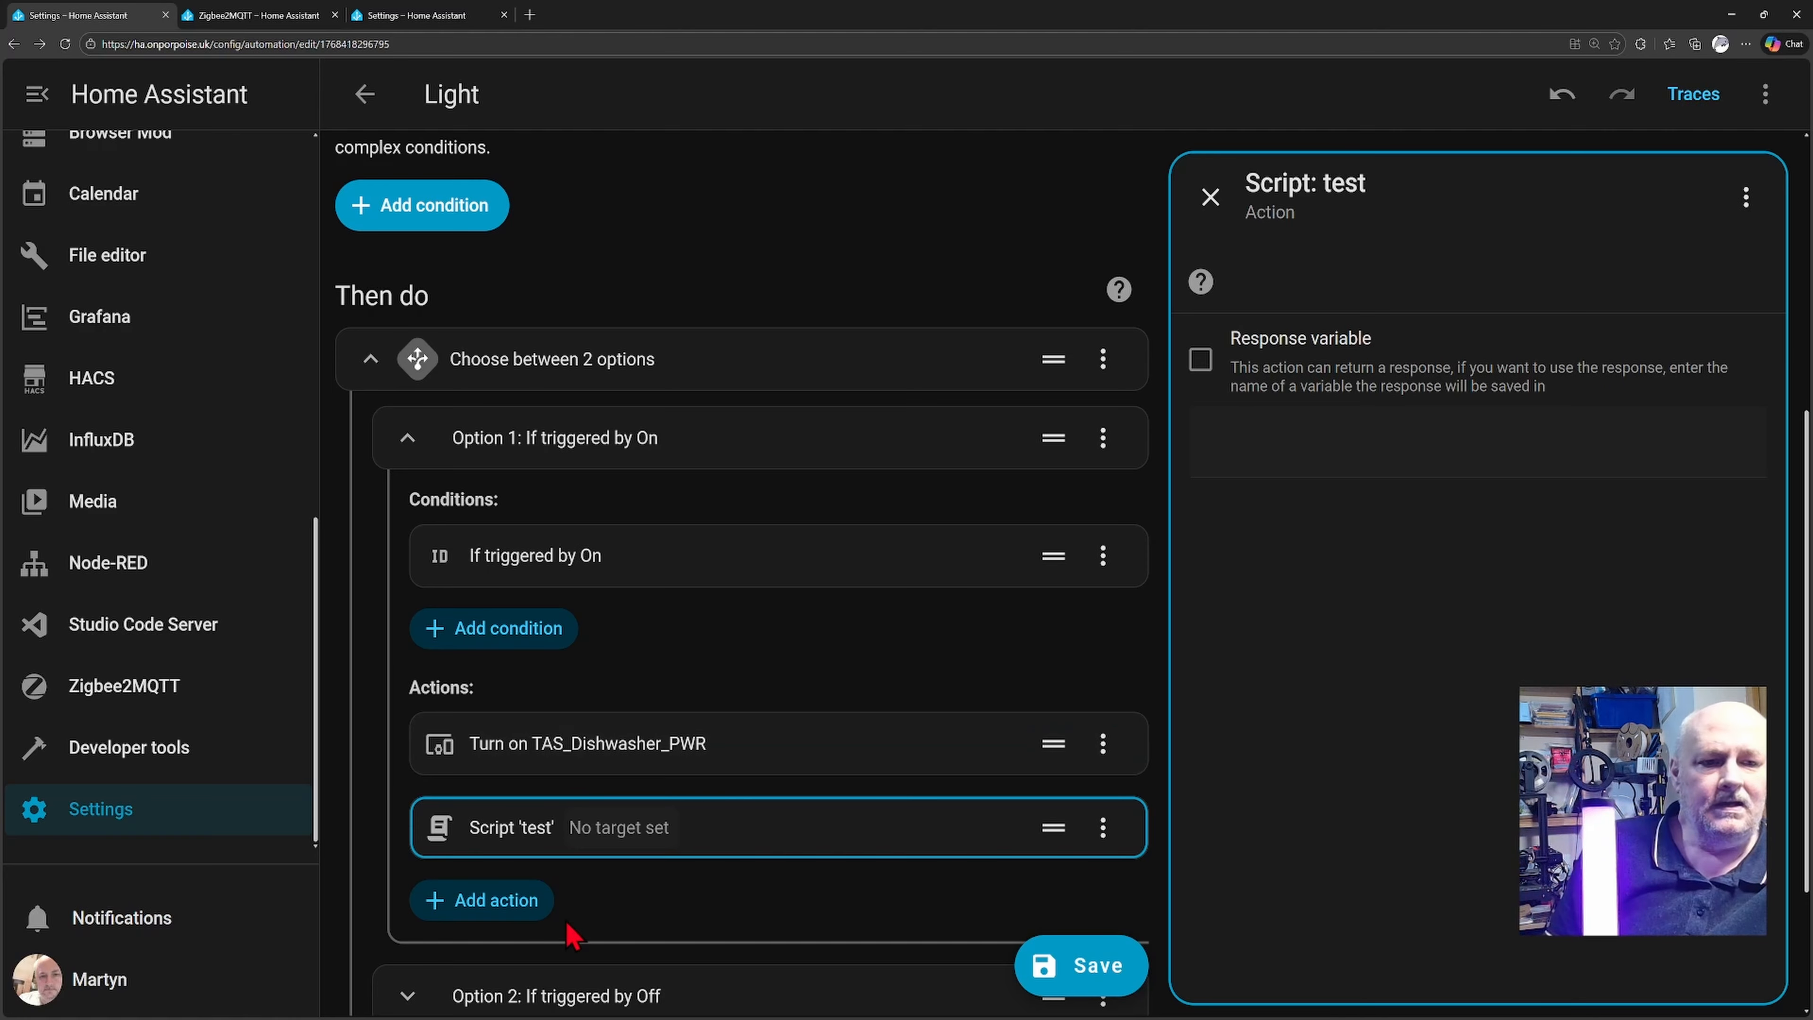
Step: Delete the Turn on TAS_Dishwasher_PWR action from Option 1 and save the Light automation
{"action": "left_click", "coordinate": [955, 747]}
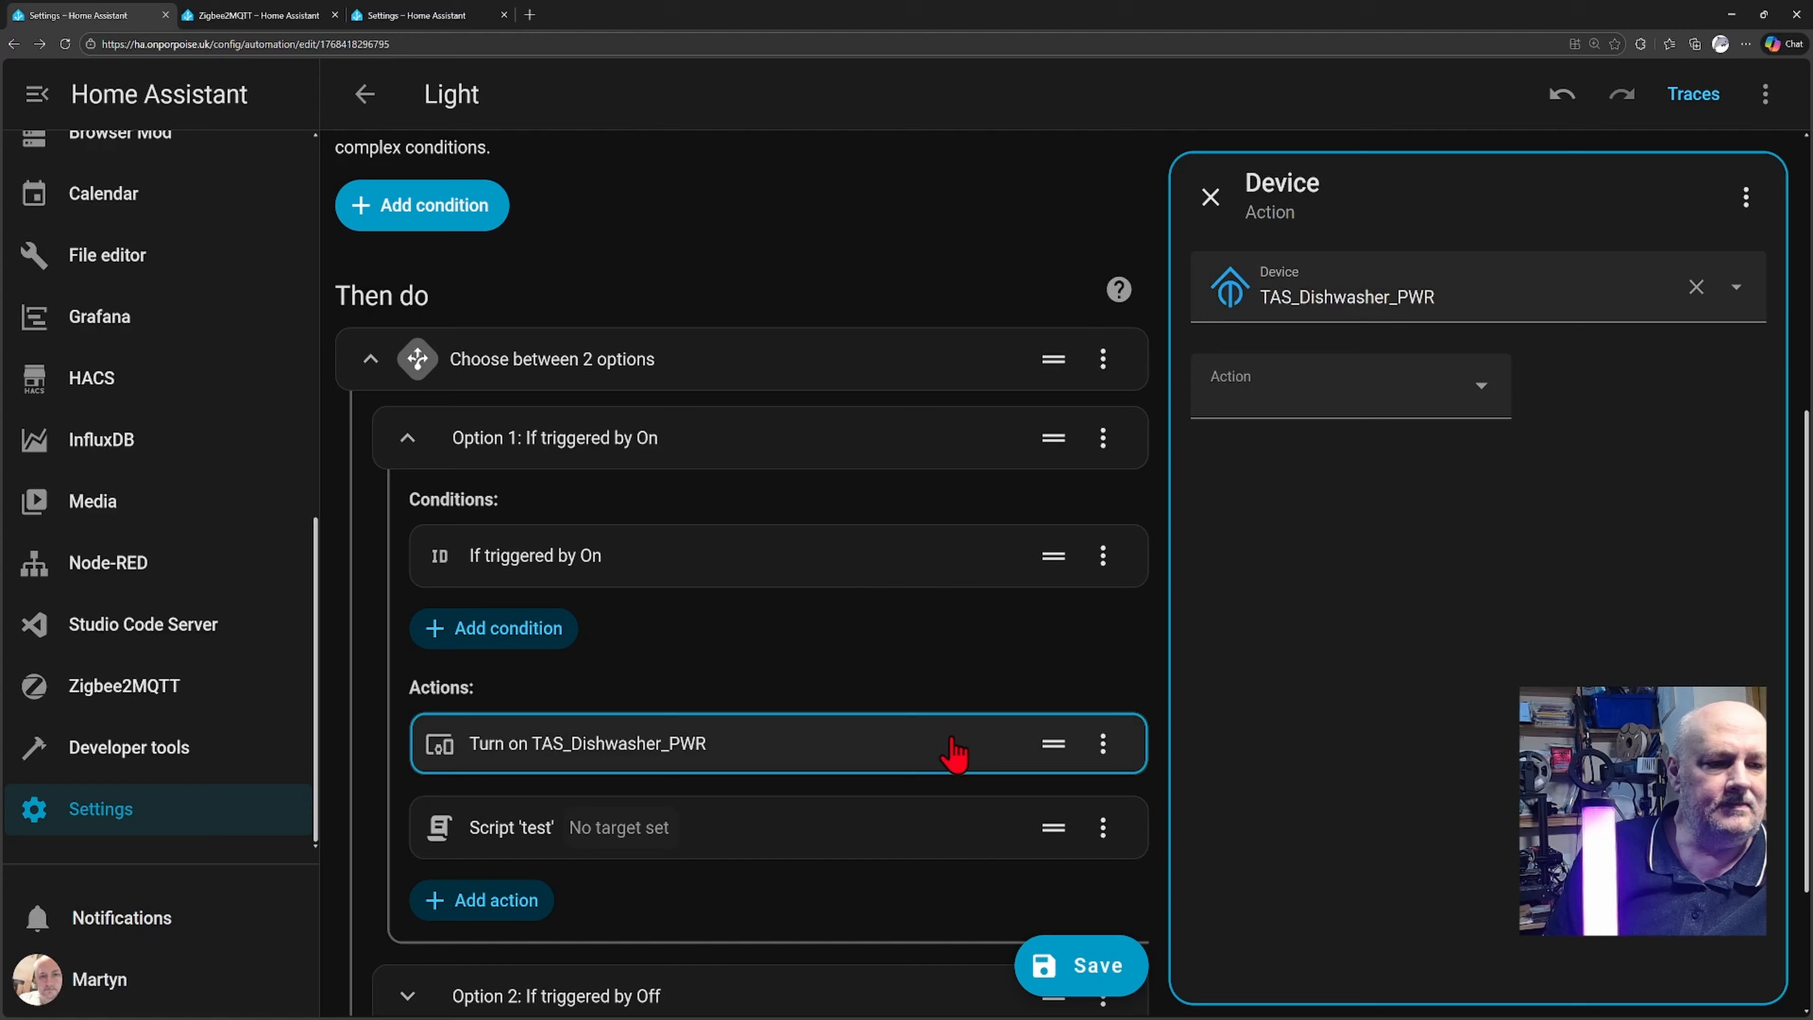
{"action": "left_click", "coordinate": [1102, 743]}
{"action": "left_click", "coordinate": [960, 684]}
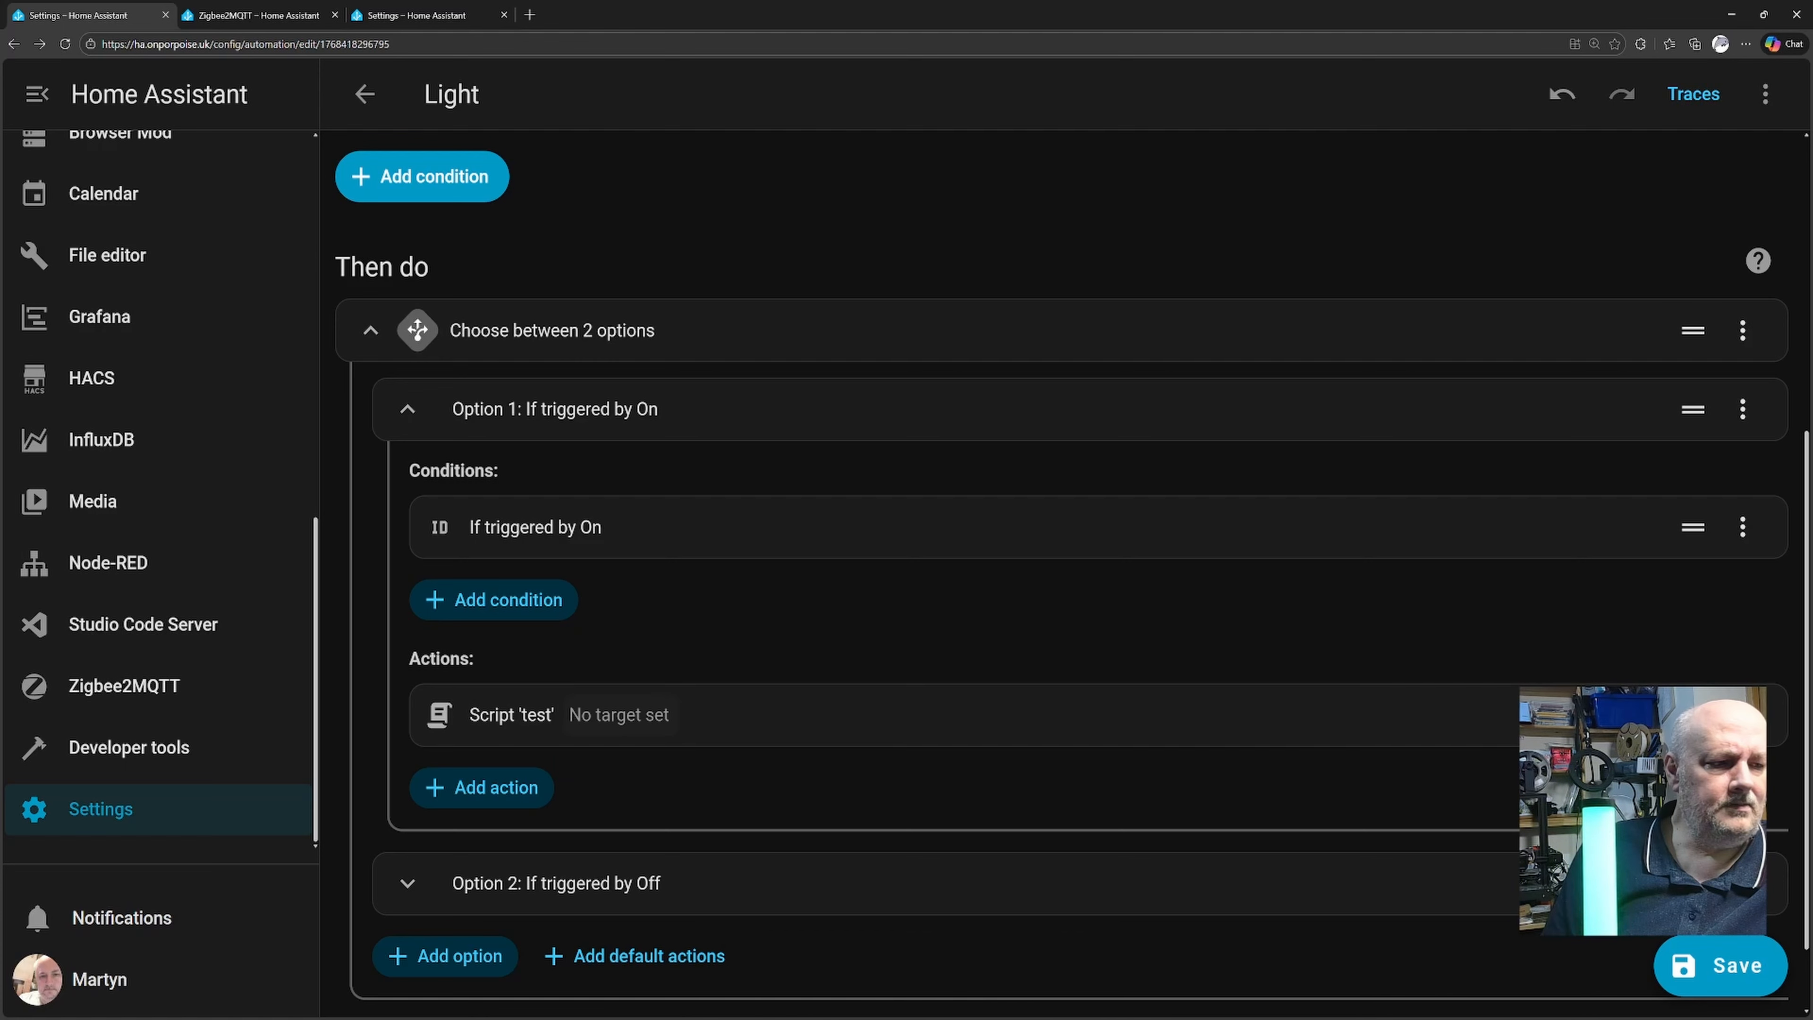
{"action": "left_click", "coordinate": [1738, 970]}
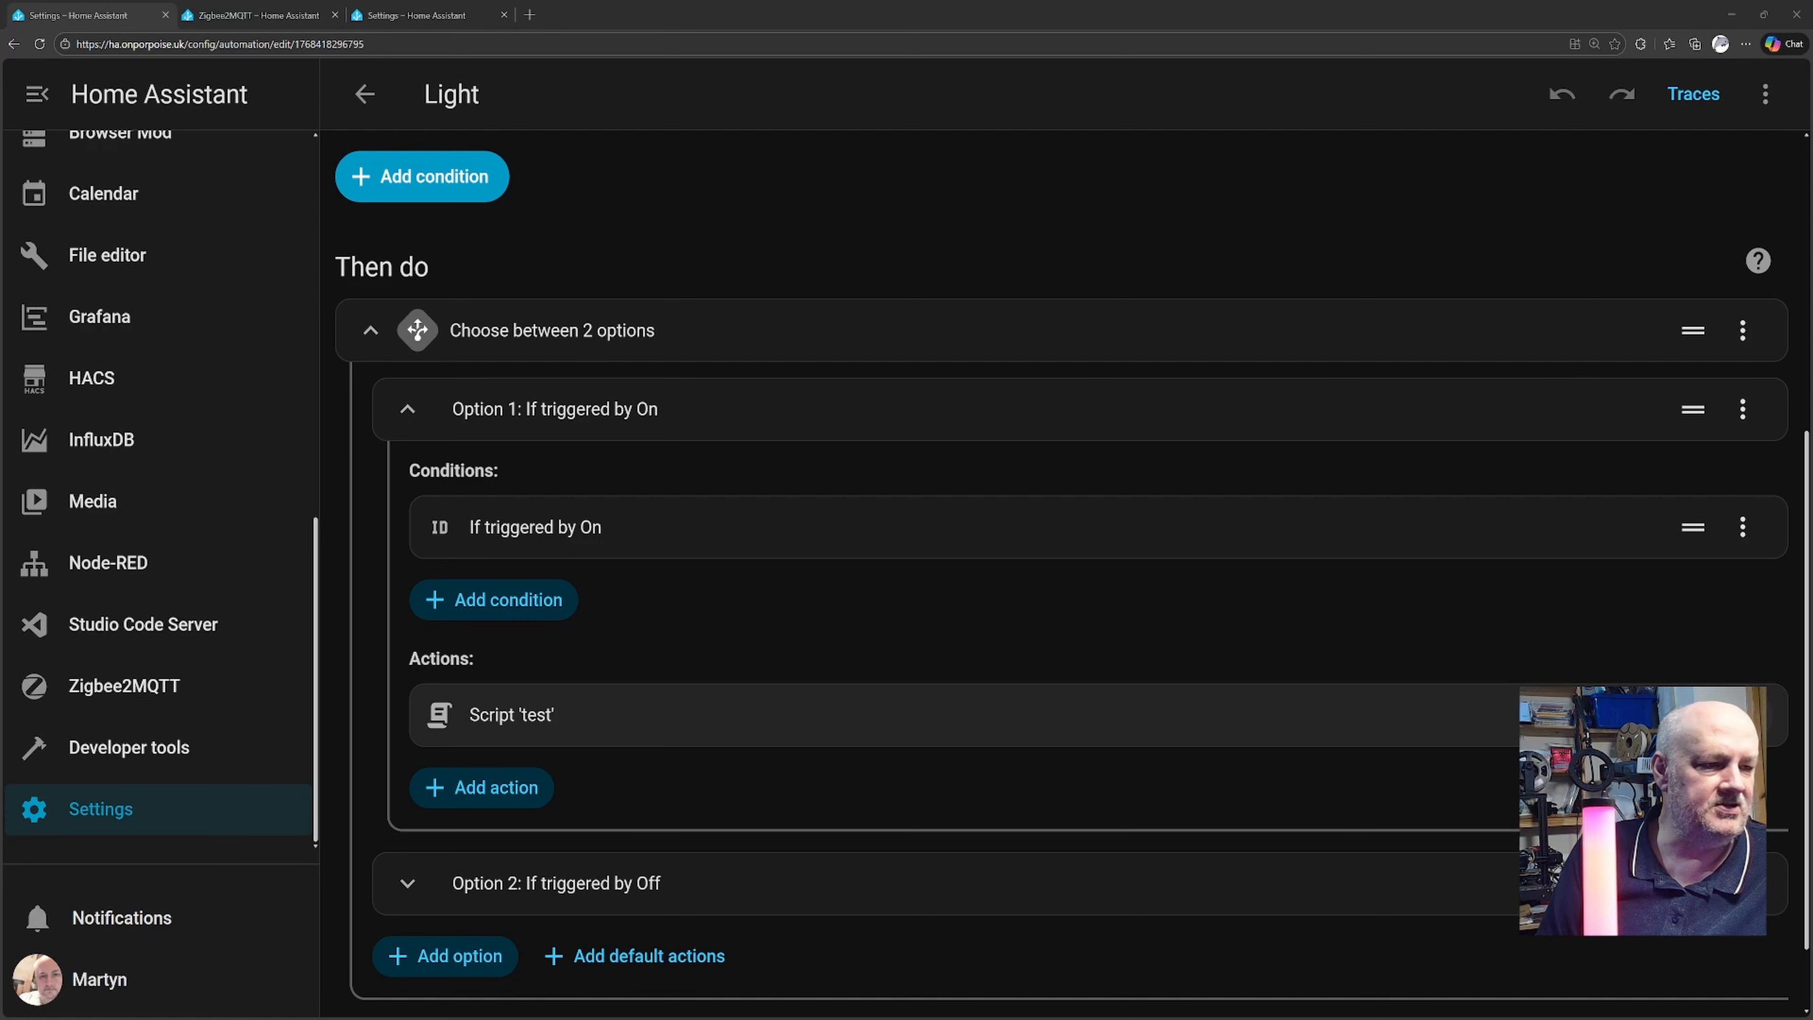
Step: Delete the Script 'test' action from Option 1
{"action": "left_click", "coordinate": [779, 714]}
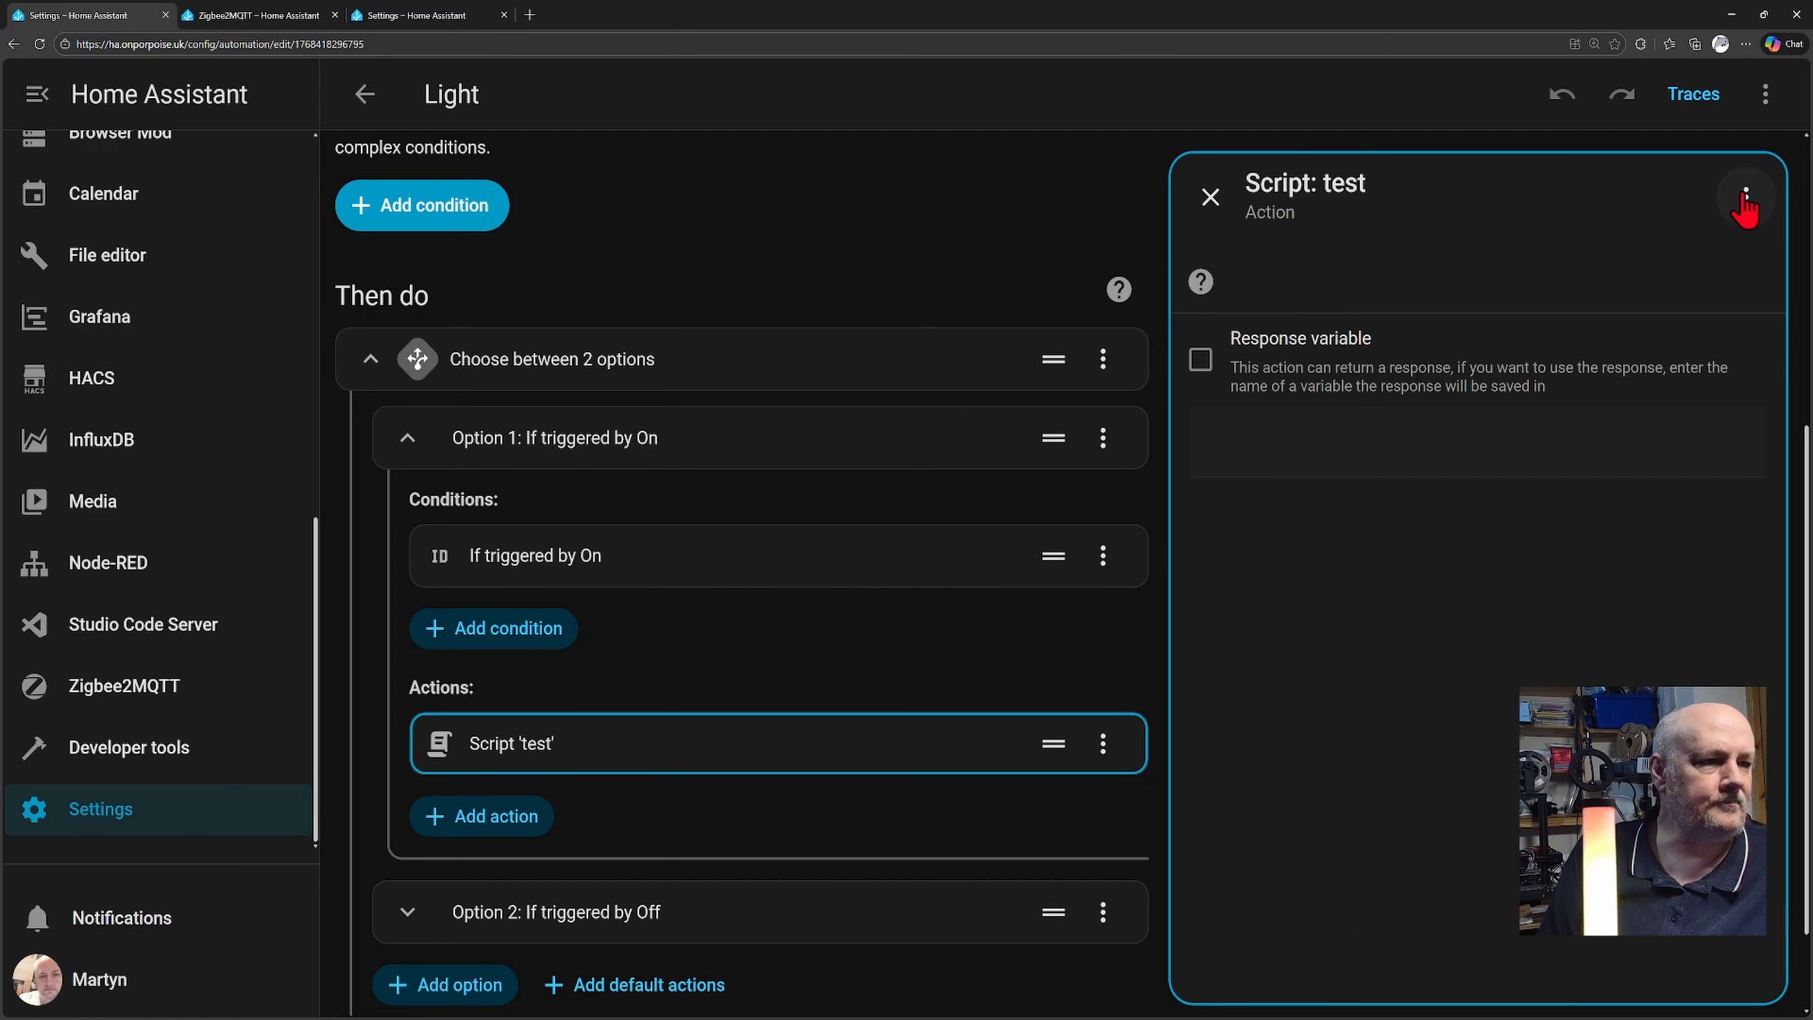
{"action": "left_click", "coordinate": [1745, 197]}
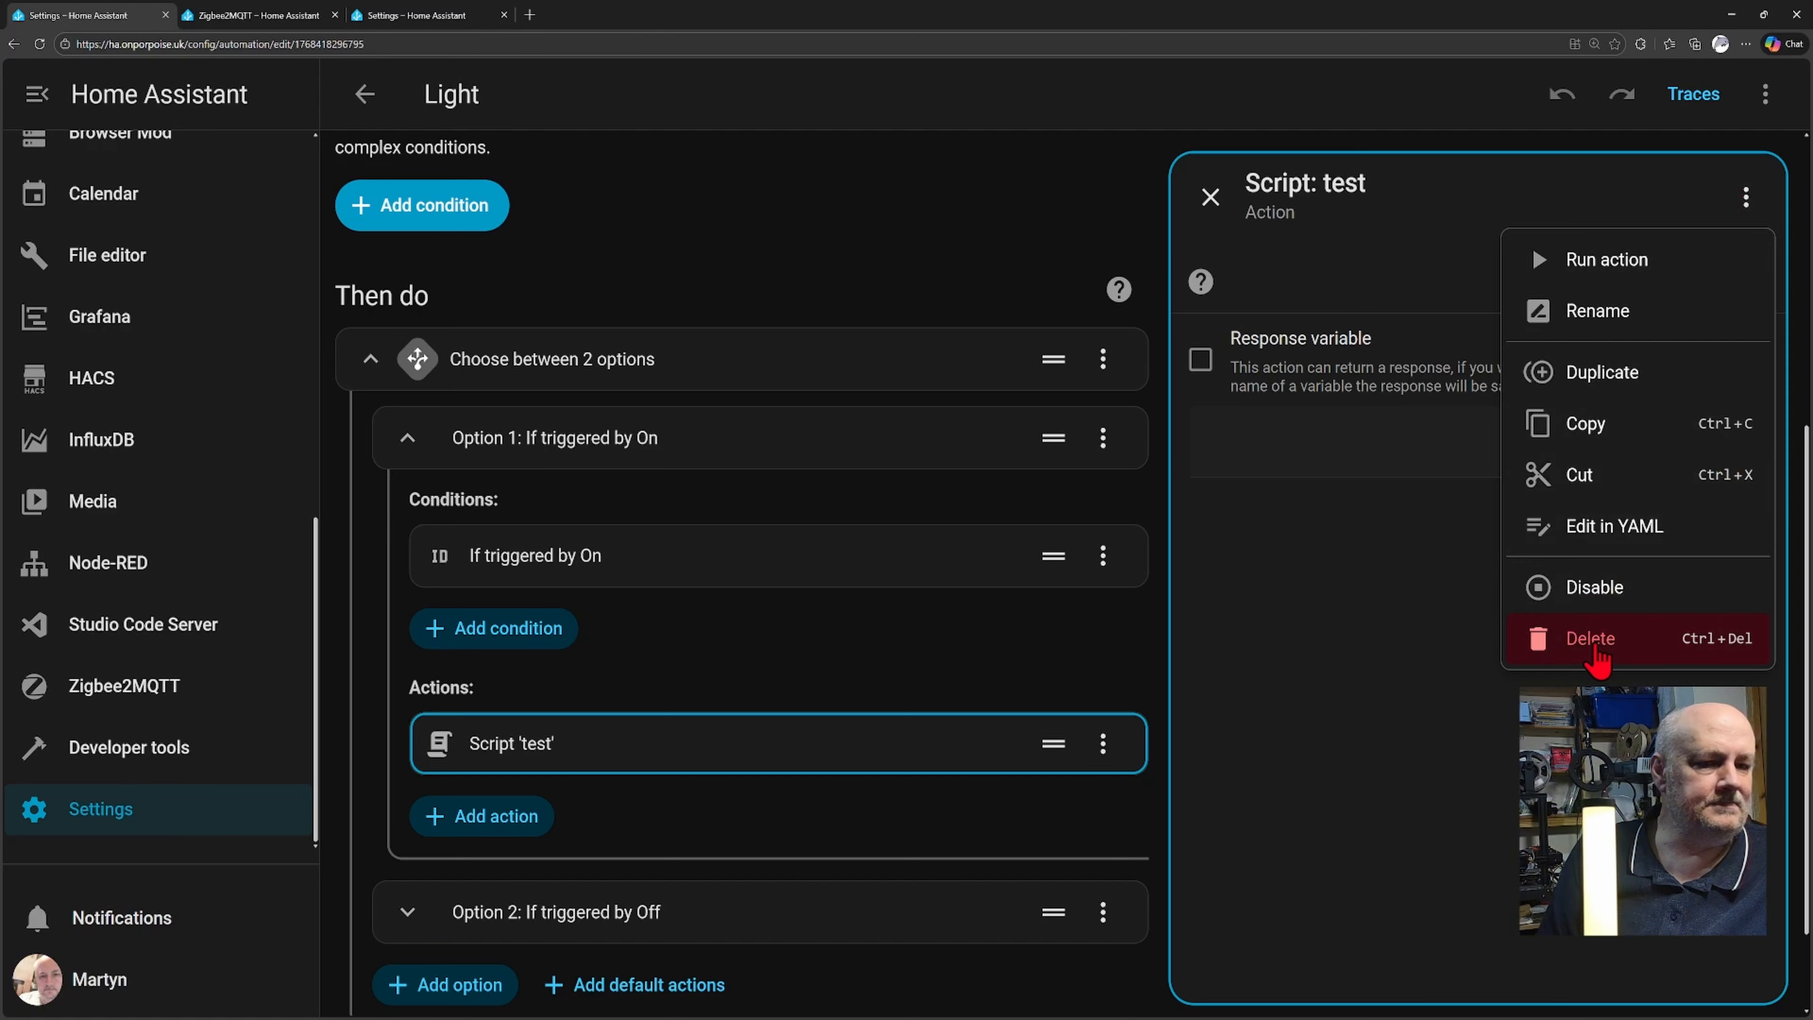
{"action": "left_click", "coordinate": [1593, 646]}
Step: Search the actions for "scr", add the Script: tl action to Option 1, and save the Light automation on leaving
{"action": "left_click", "coordinate": [485, 714]}
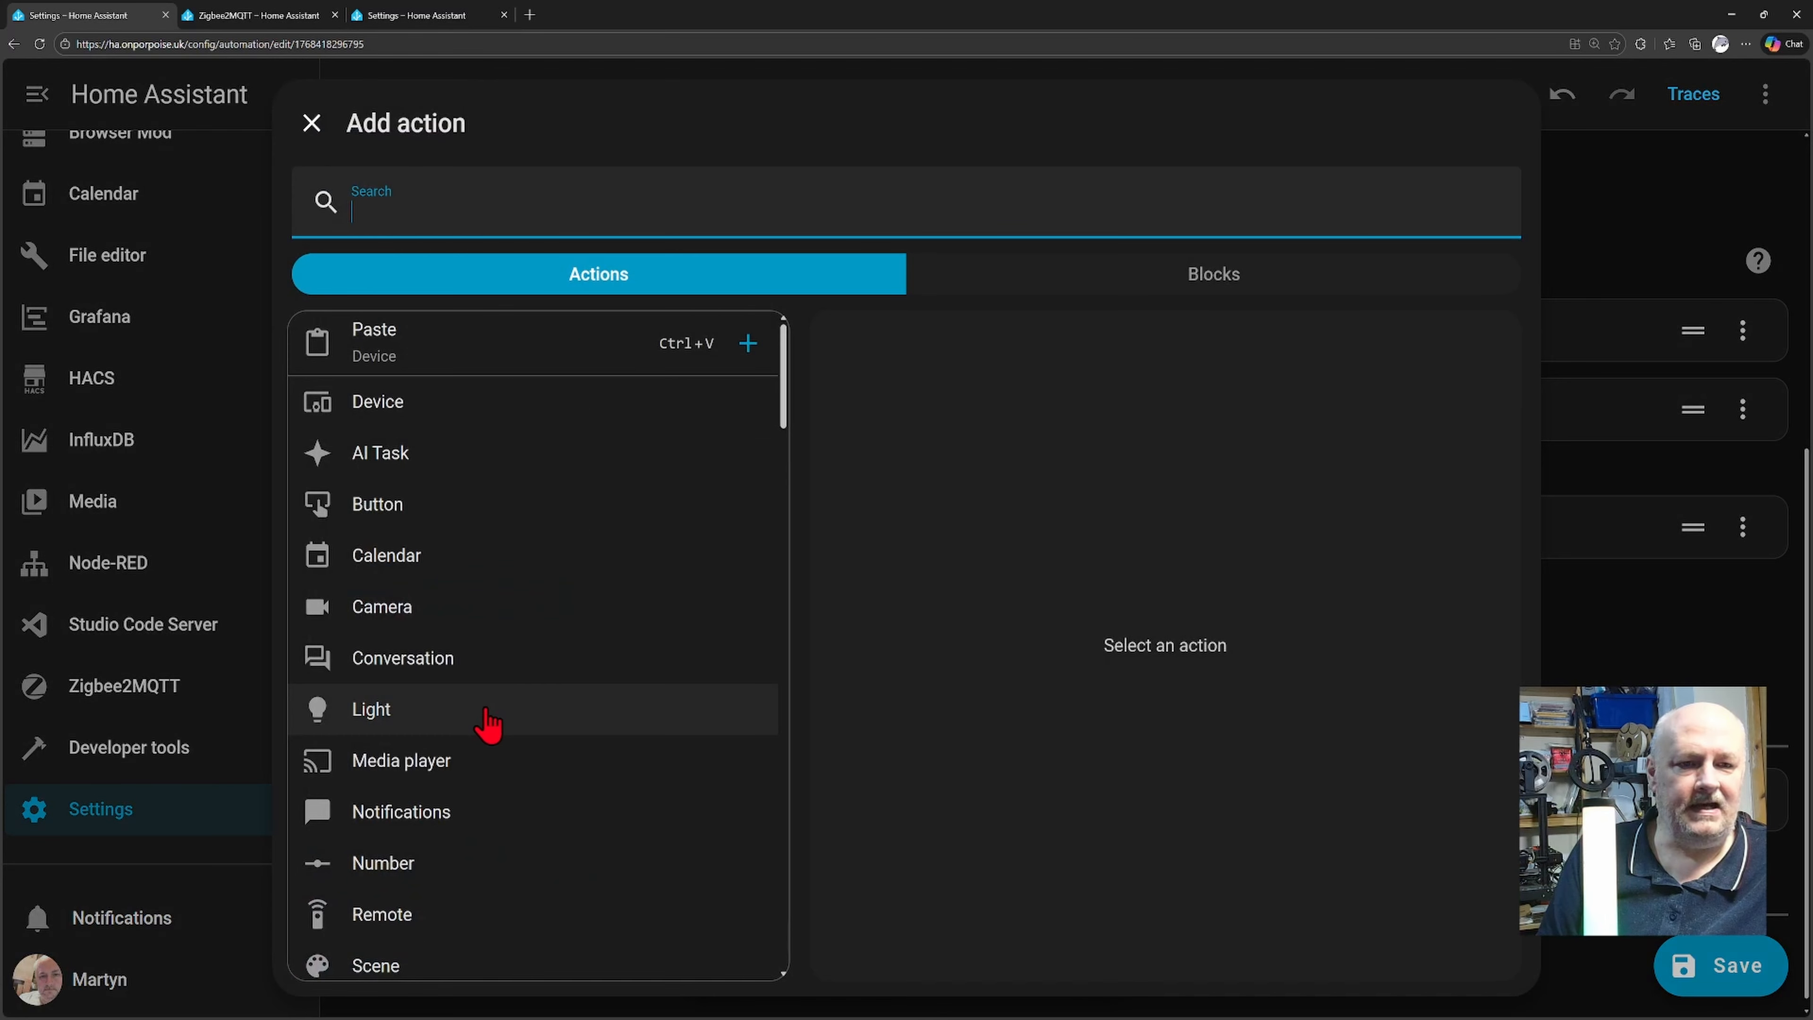
{"action": "scroll", "coordinate": [429, 680], "scroll_direction": "down", "scroll_amount": 8}
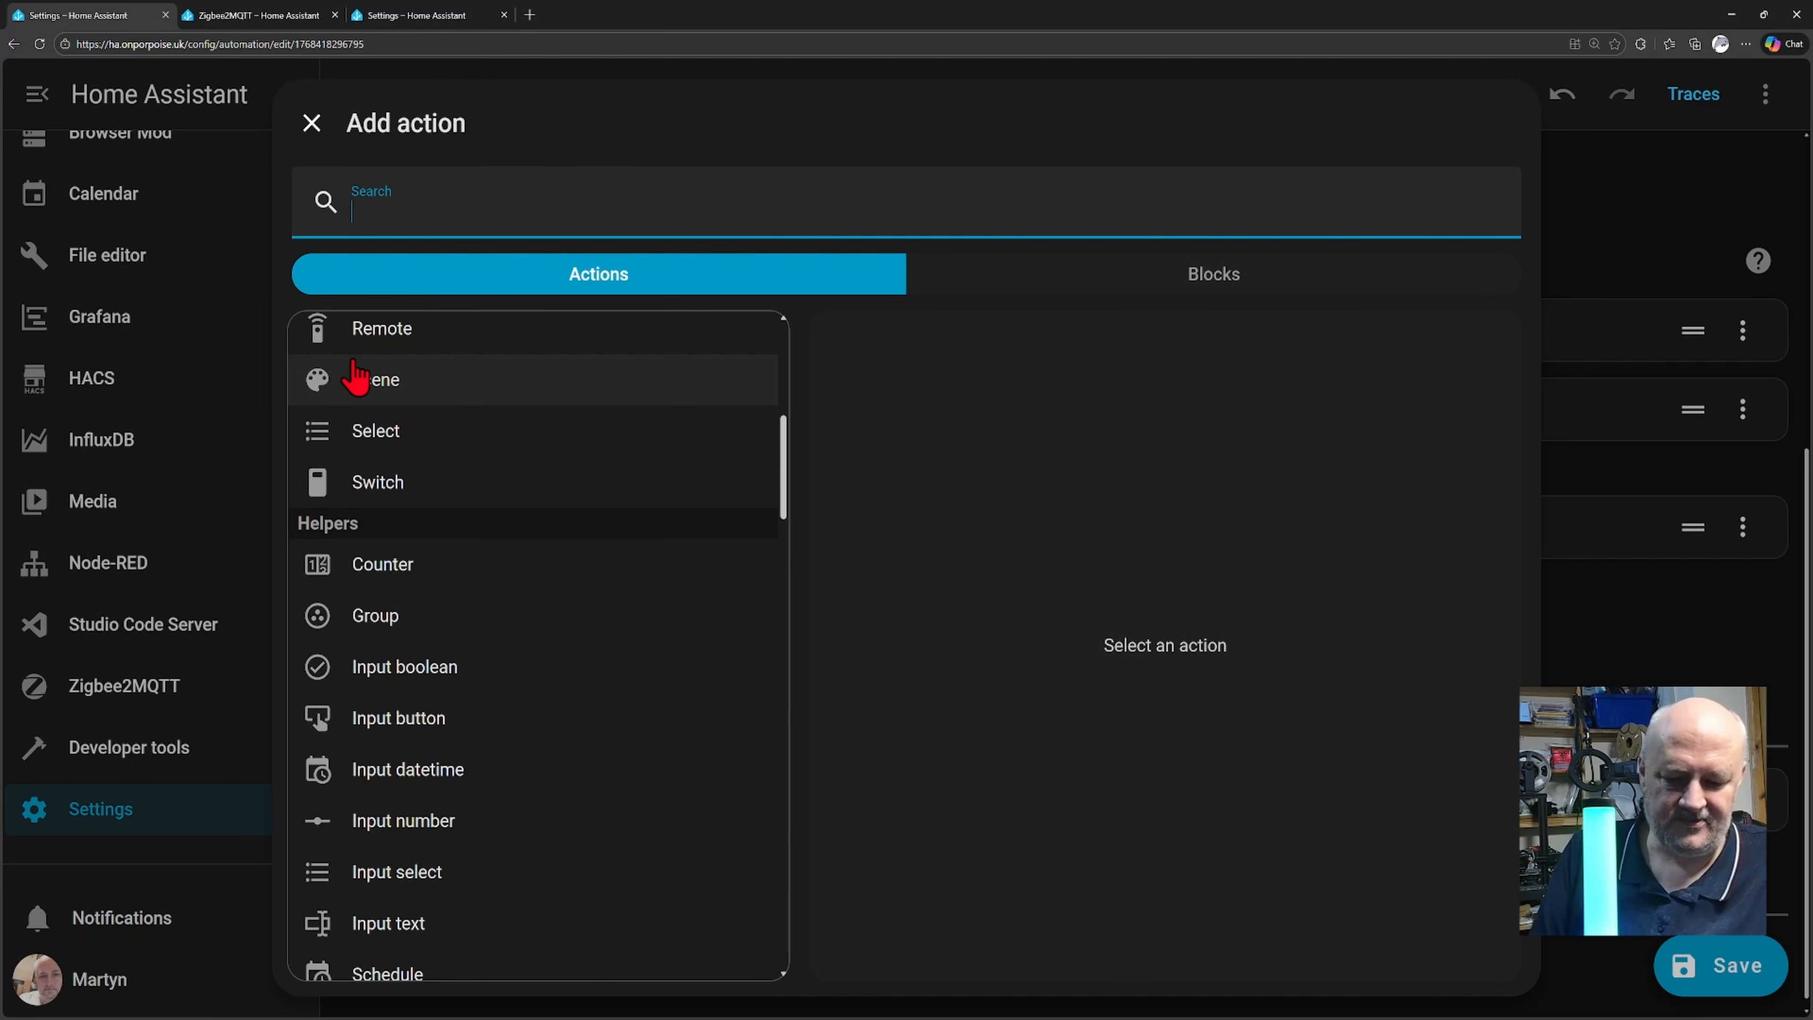
{"action": "type", "text": "r"}
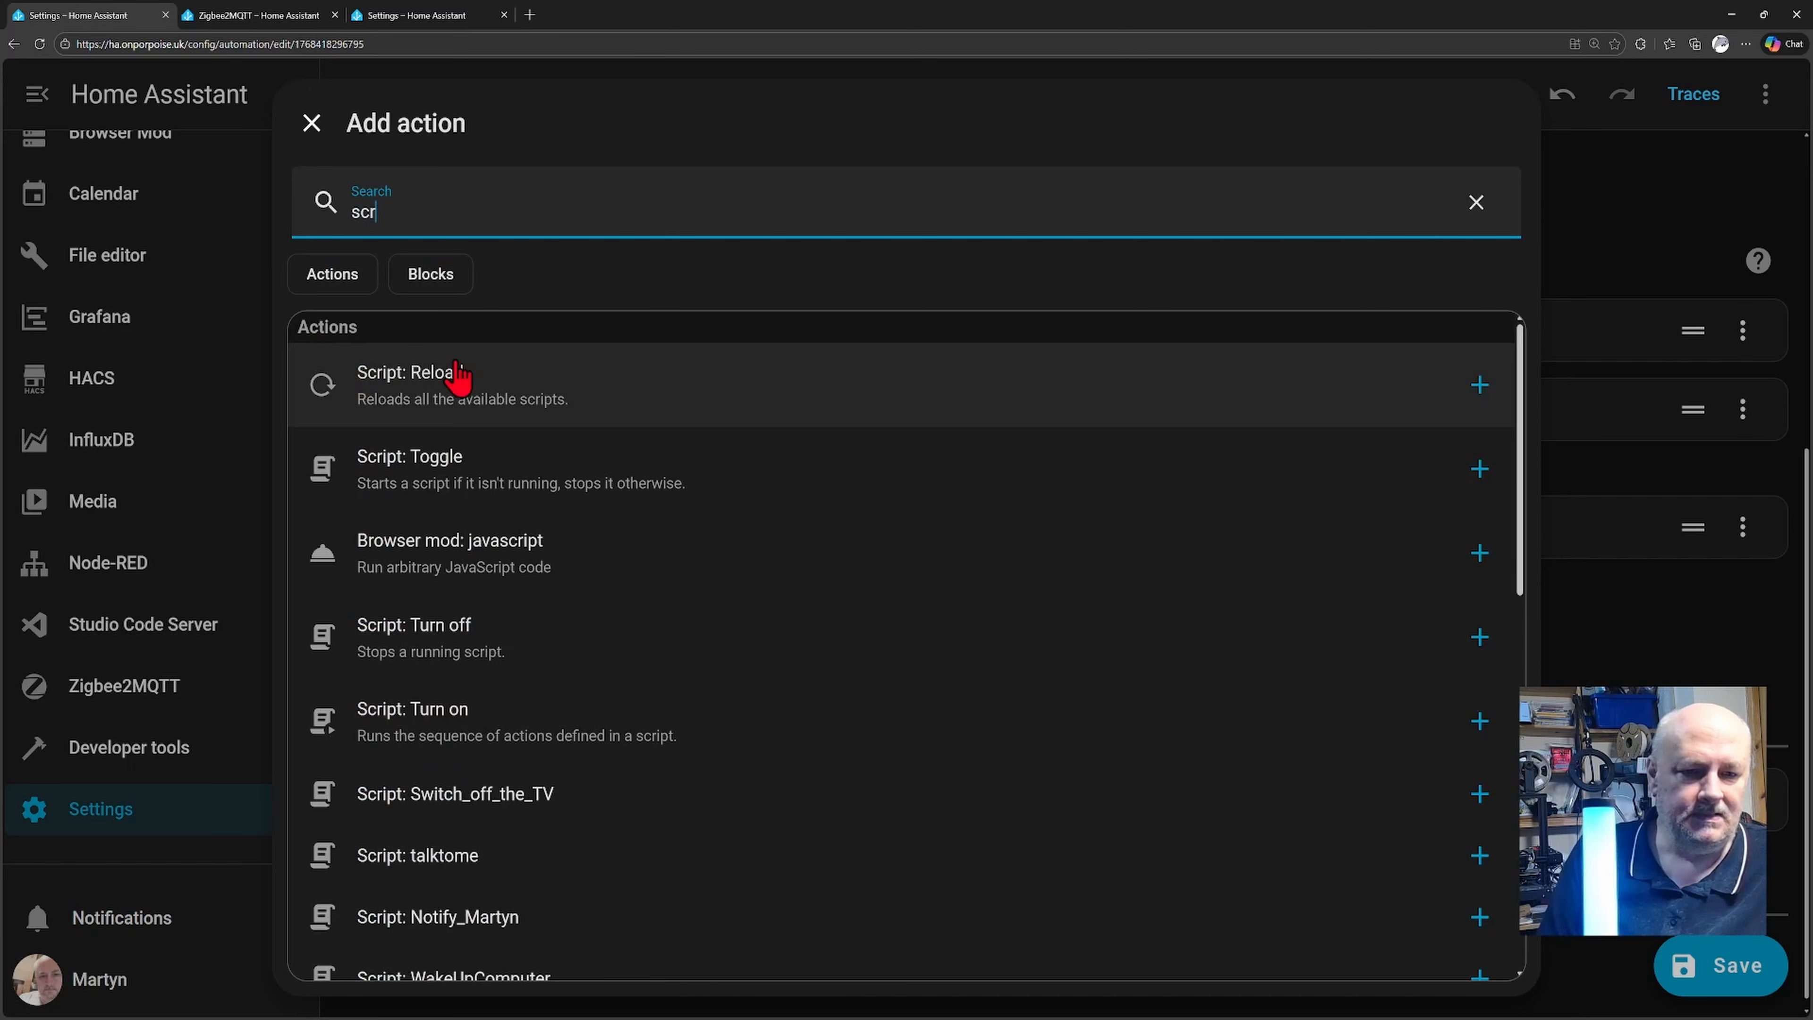
{"action": "scroll", "coordinate": [575, 796], "scroll_direction": "down", "scroll_amount": 5}
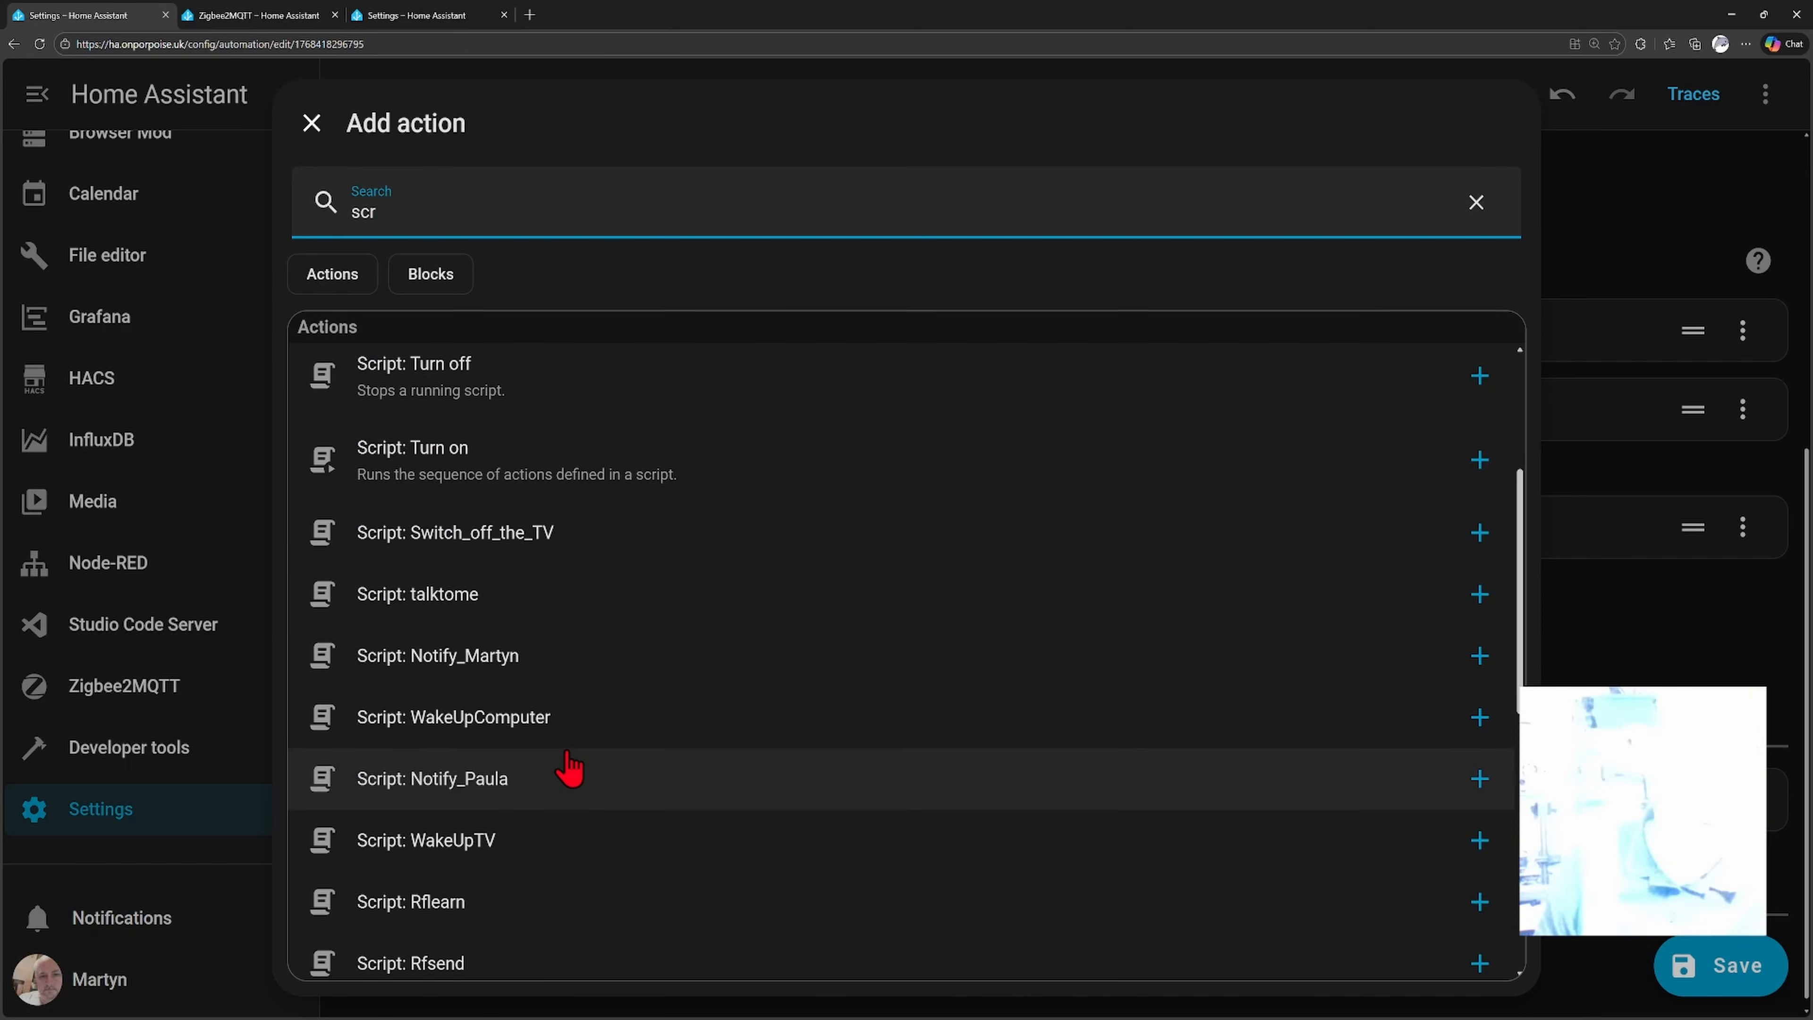
{"action": "scroll", "coordinate": [550, 704], "scroll_direction": "down", "scroll_amount": 9}
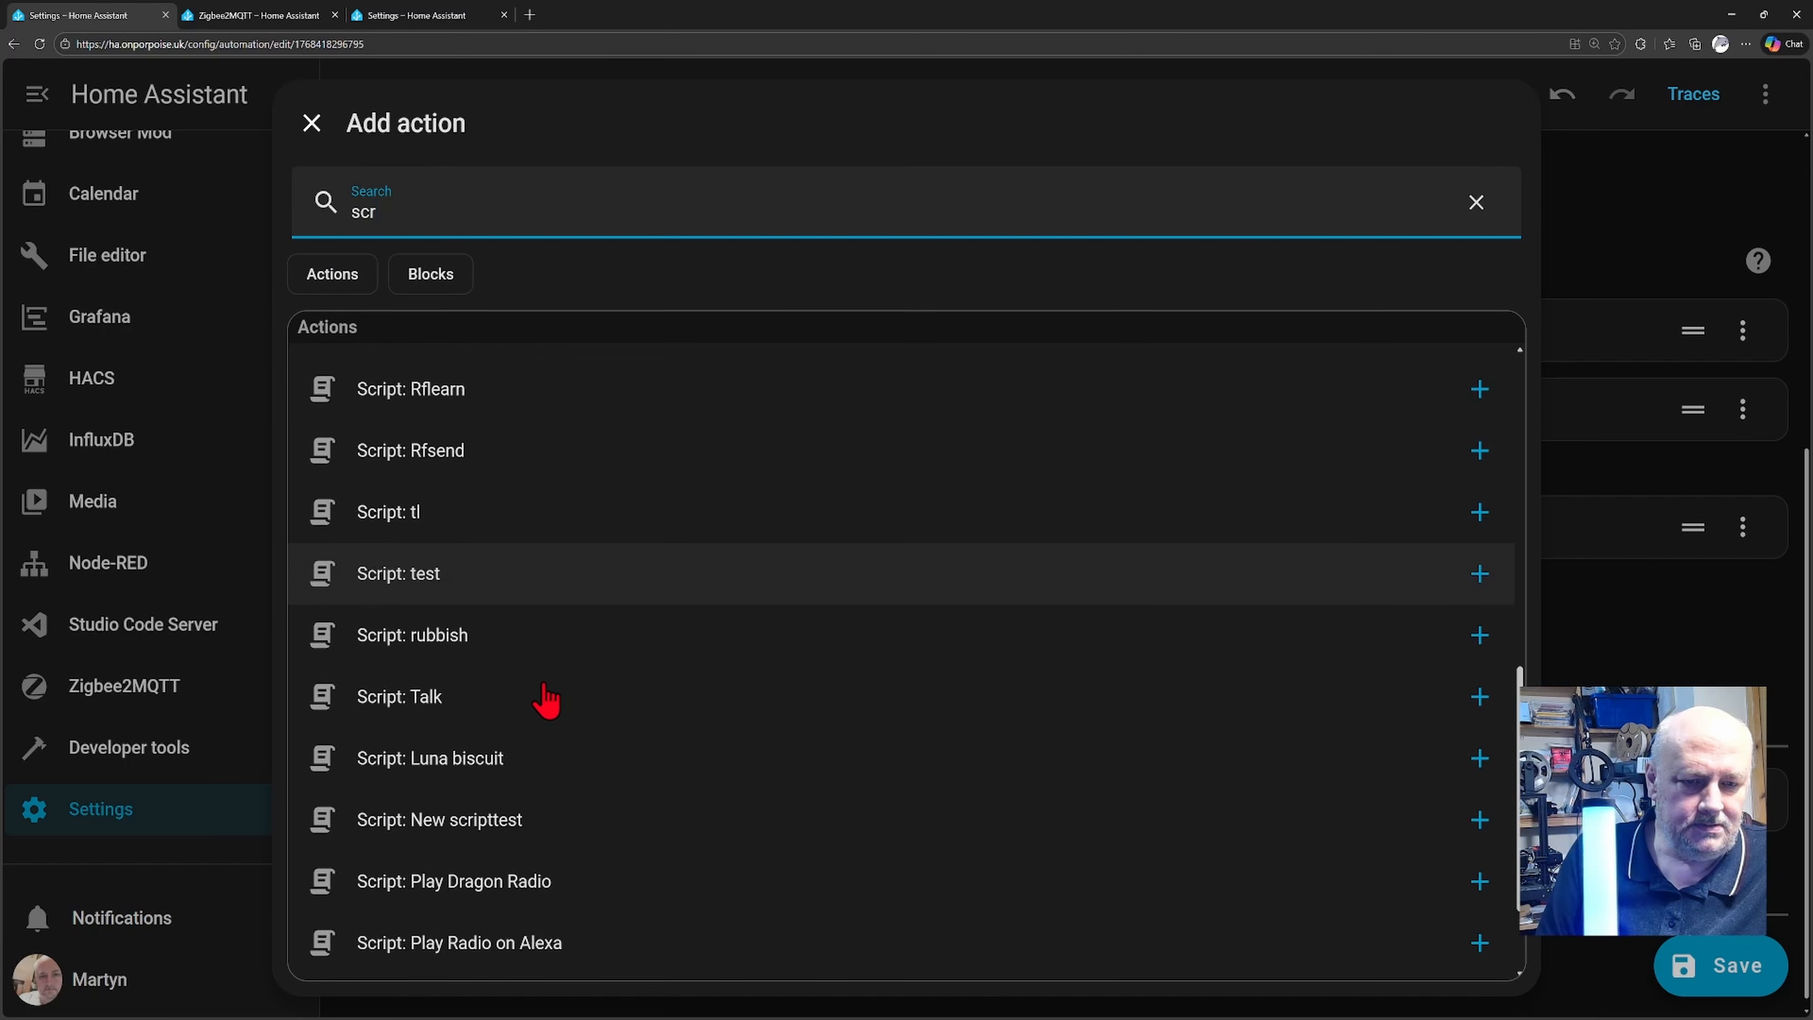
{"action": "scroll", "coordinate": [512, 671], "scroll_direction": "up", "scroll_amount": 9}
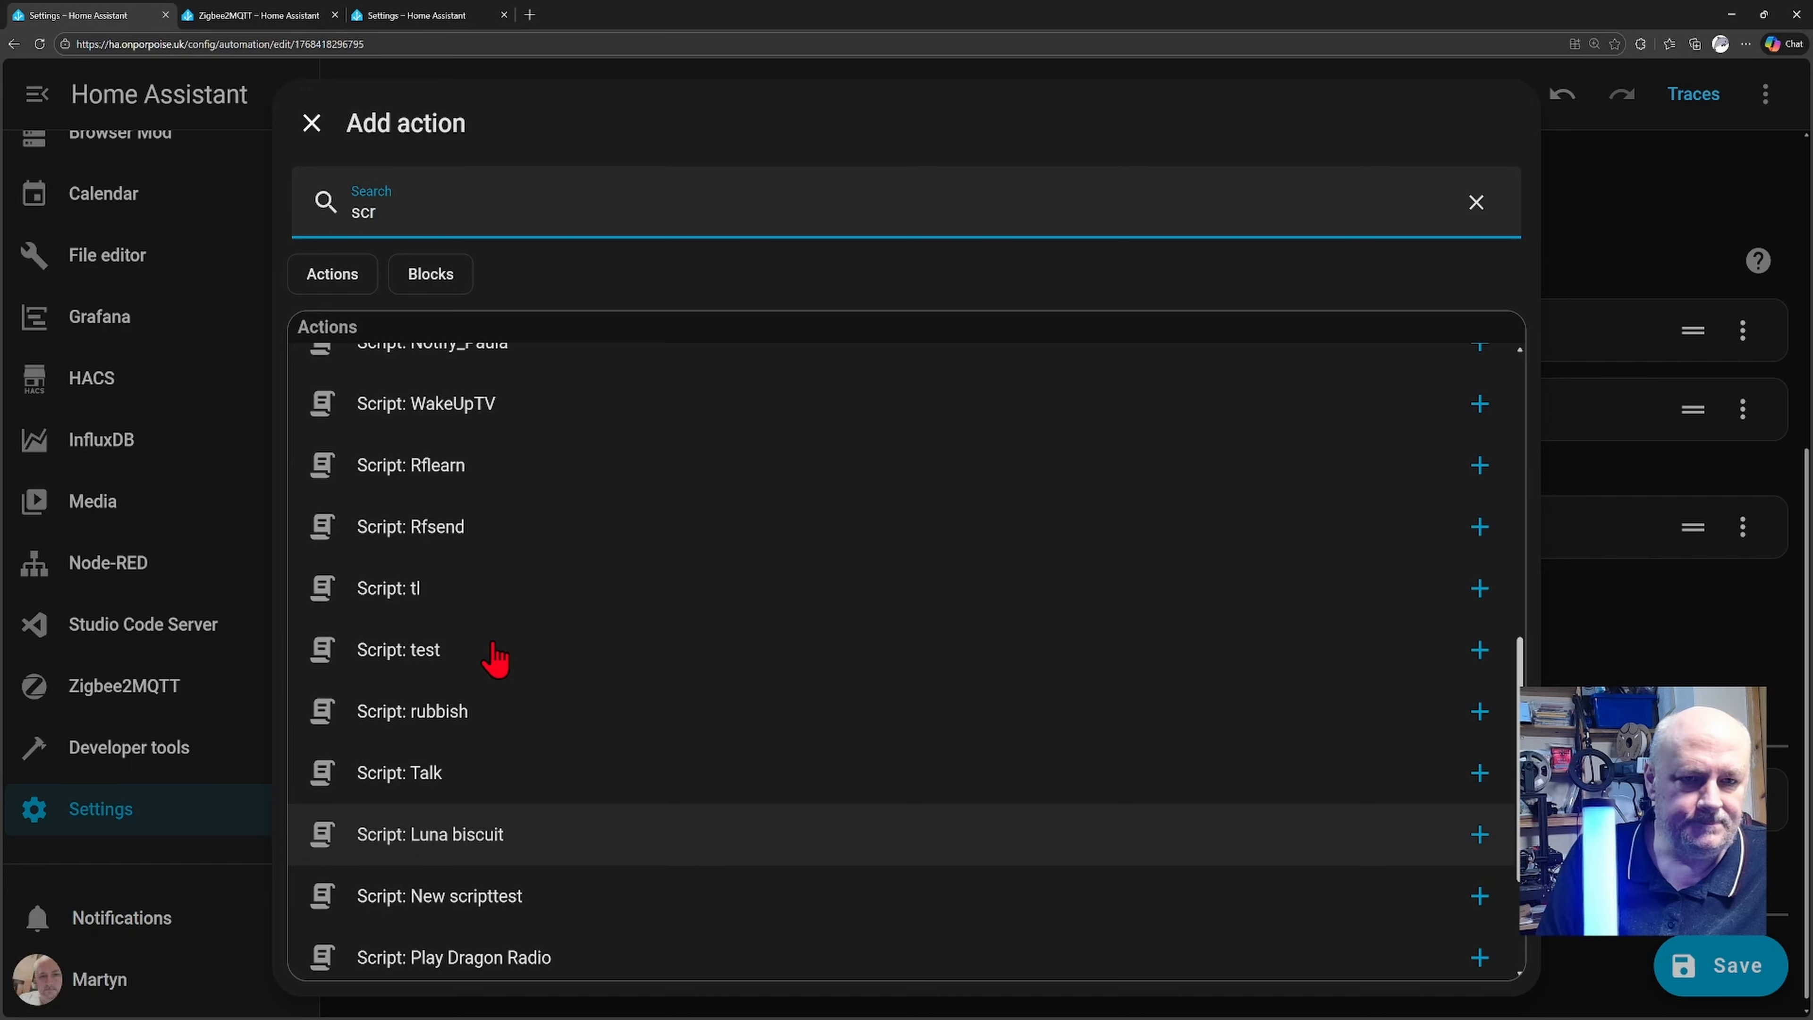
{"action": "scroll", "coordinate": [480, 649], "scroll_direction": "up", "scroll_amount": 4}
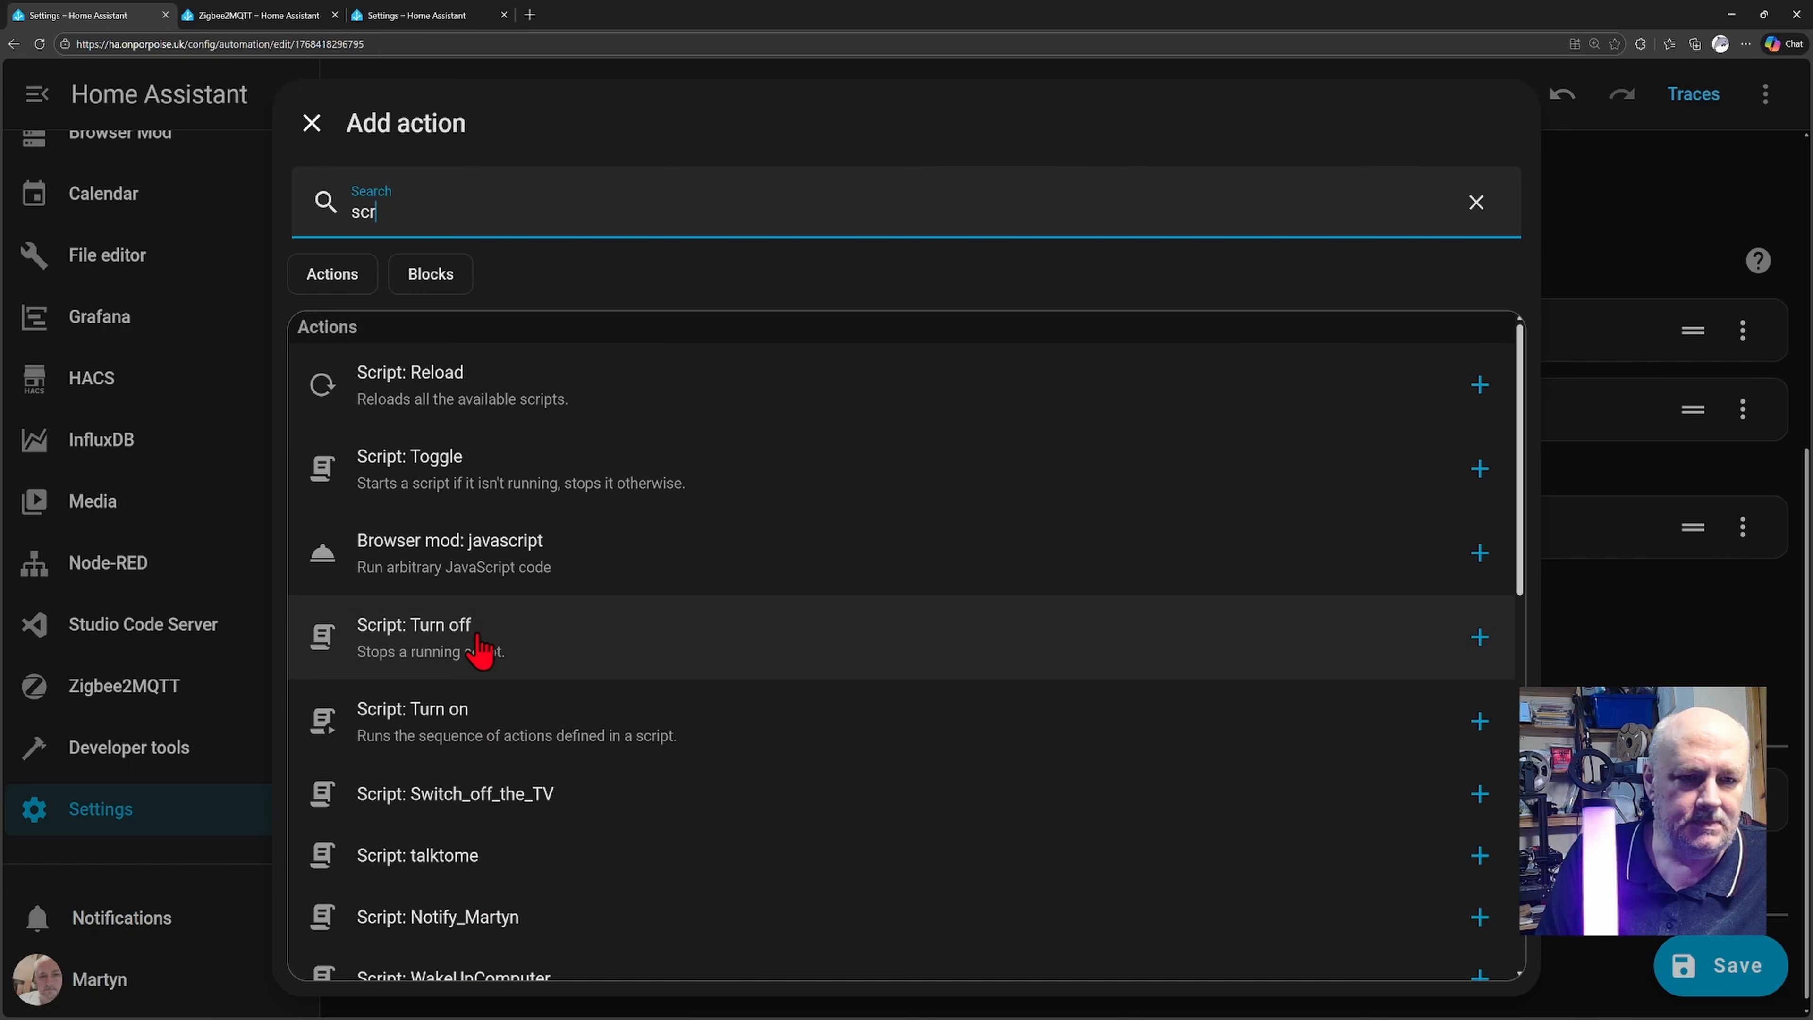
{"action": "scroll", "coordinate": [528, 740], "scroll_direction": "down", "scroll_amount": 4}
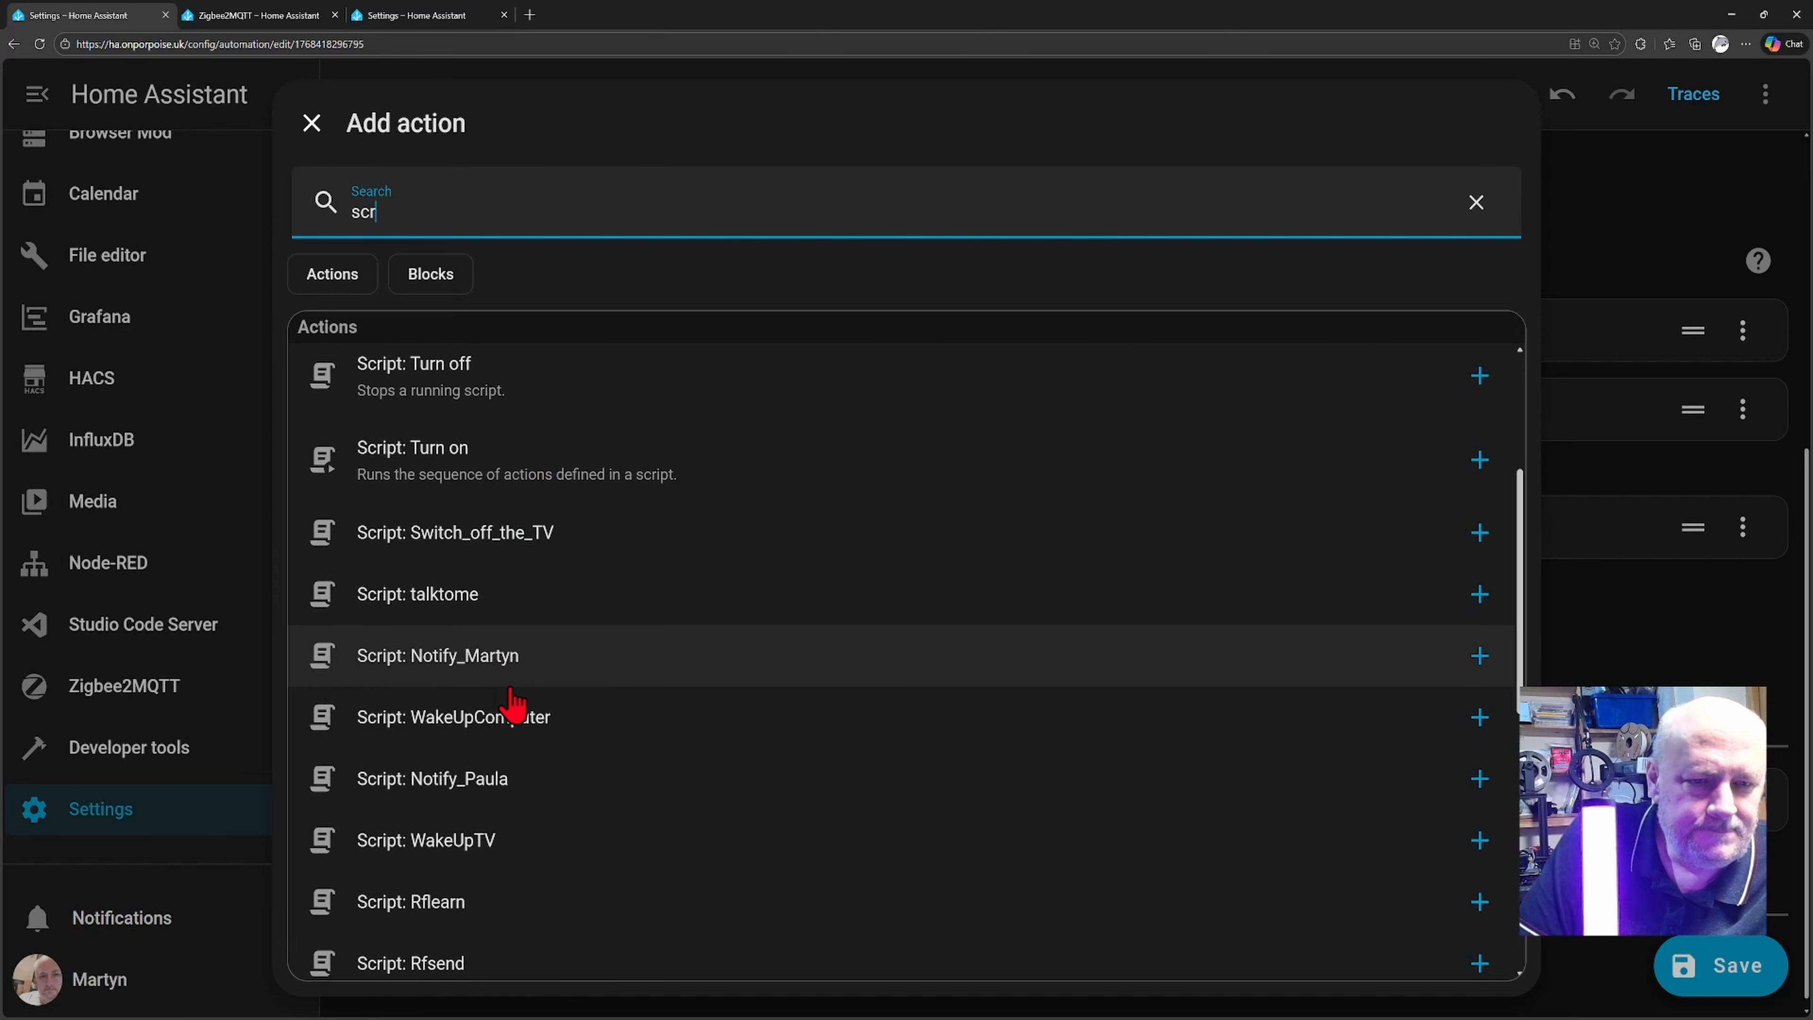
{"action": "scroll", "coordinate": [512, 704], "scroll_direction": "down", "scroll_amount": 6}
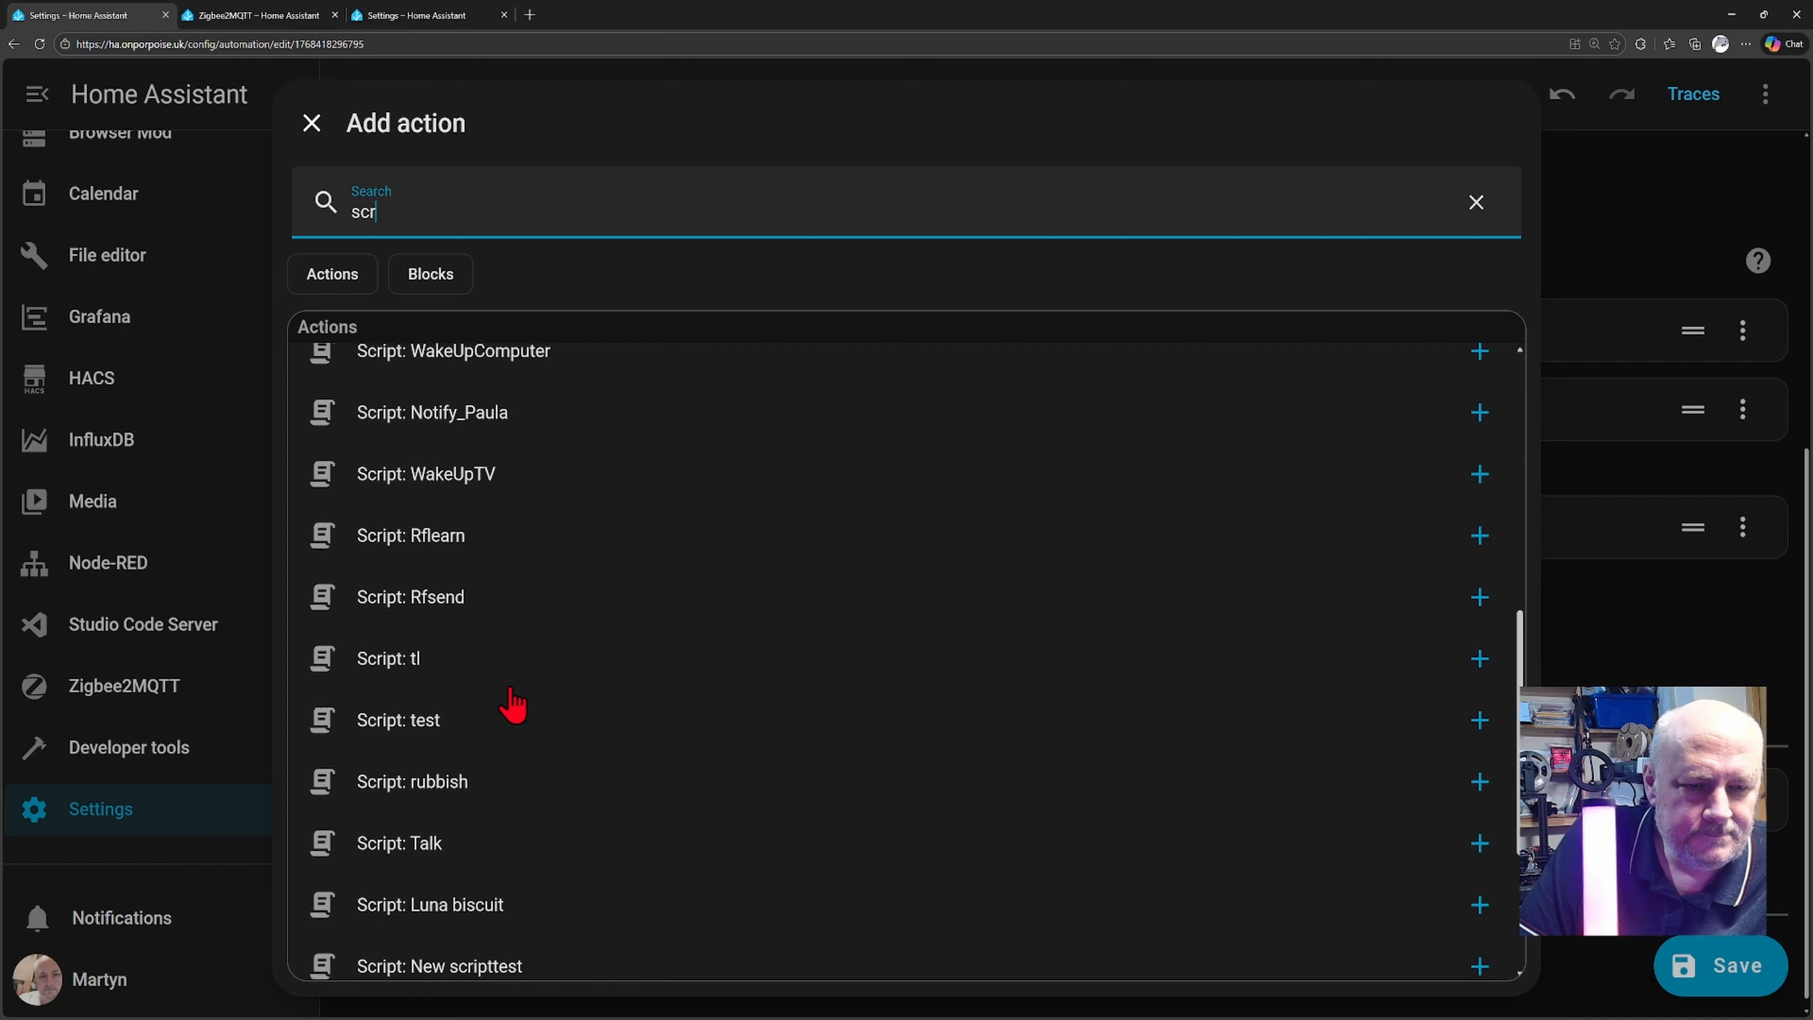
{"action": "scroll", "coordinate": [518, 713], "scroll_direction": "down", "scroll_amount": 1}
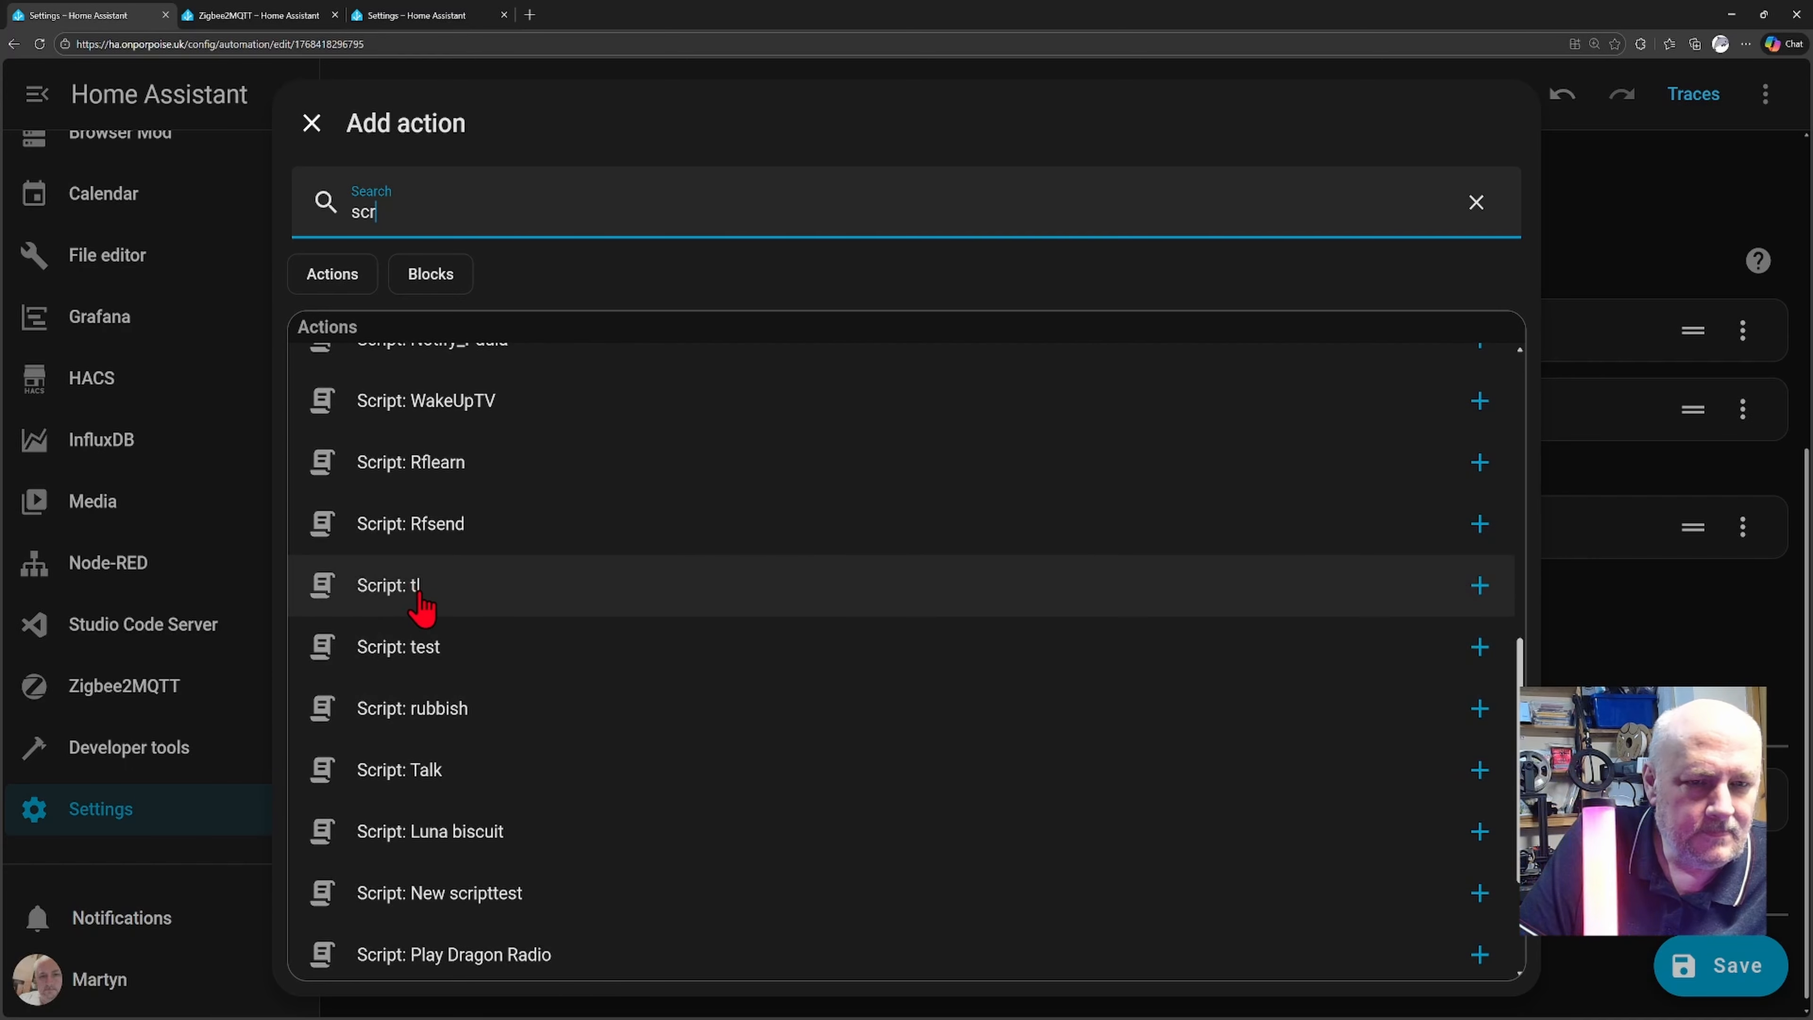
{"action": "left_click", "coordinate": [400, 585]}
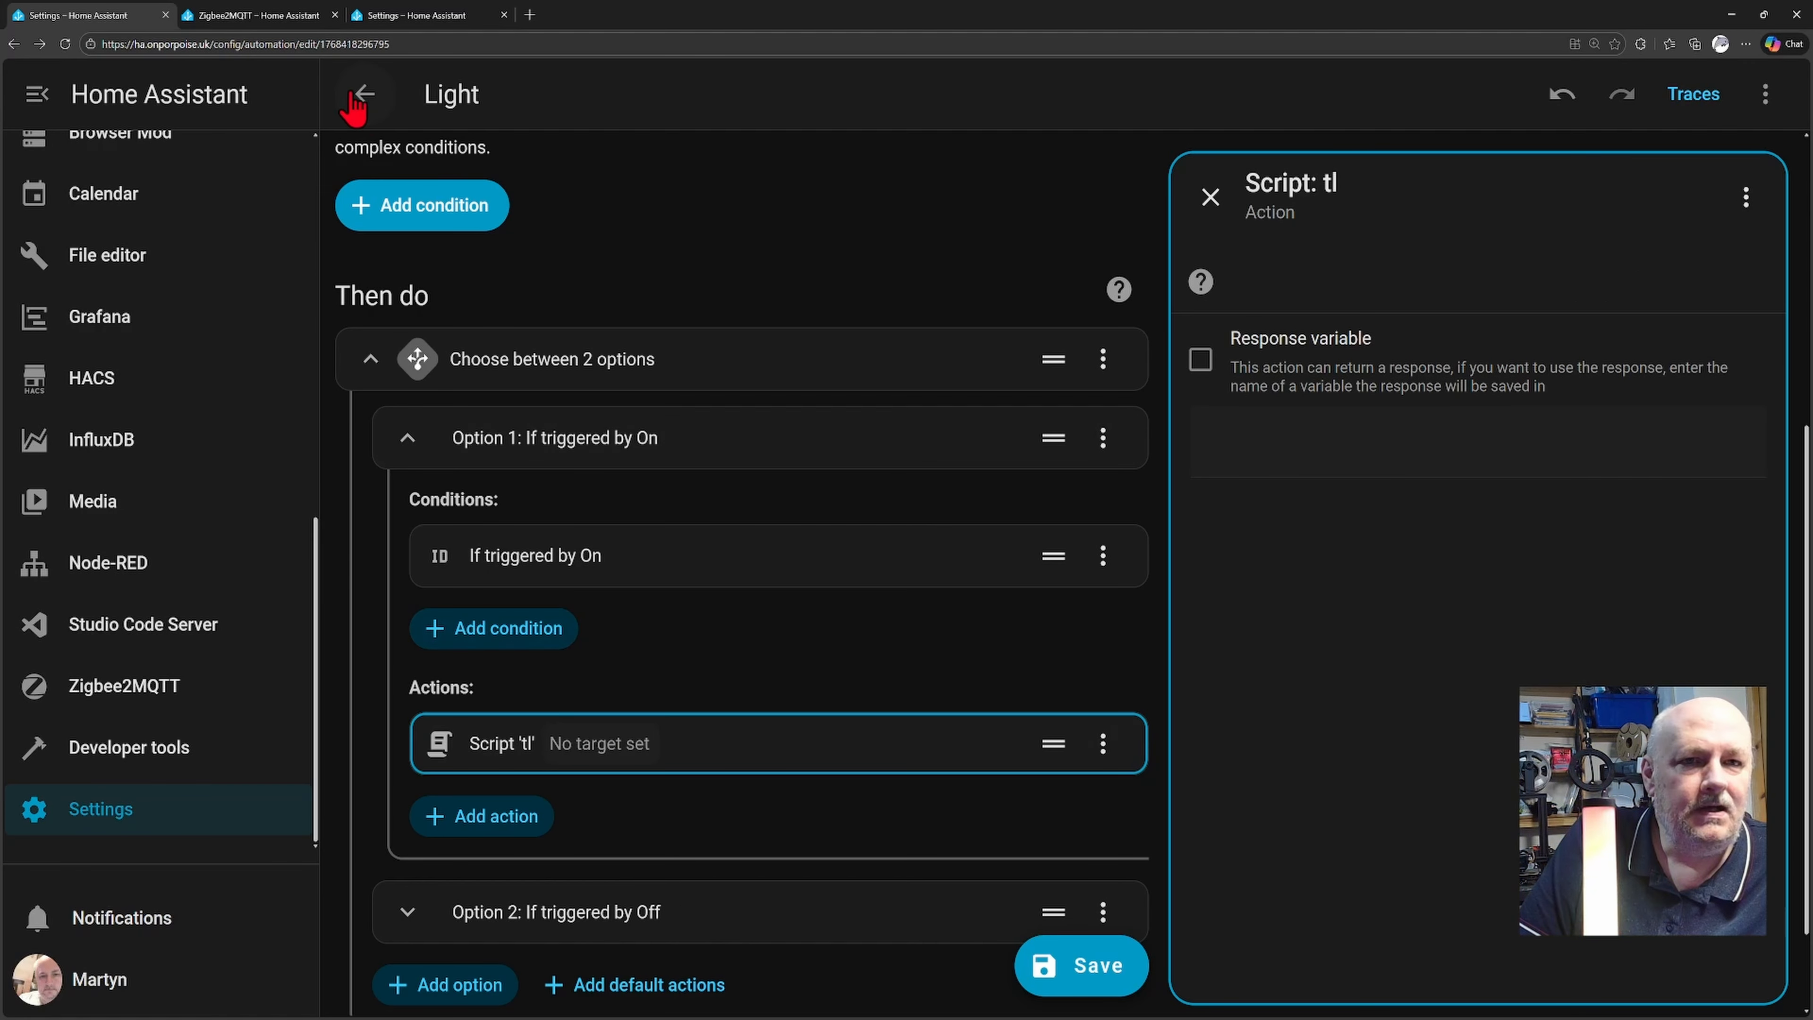
{"action": "left_click", "coordinate": [362, 94]}
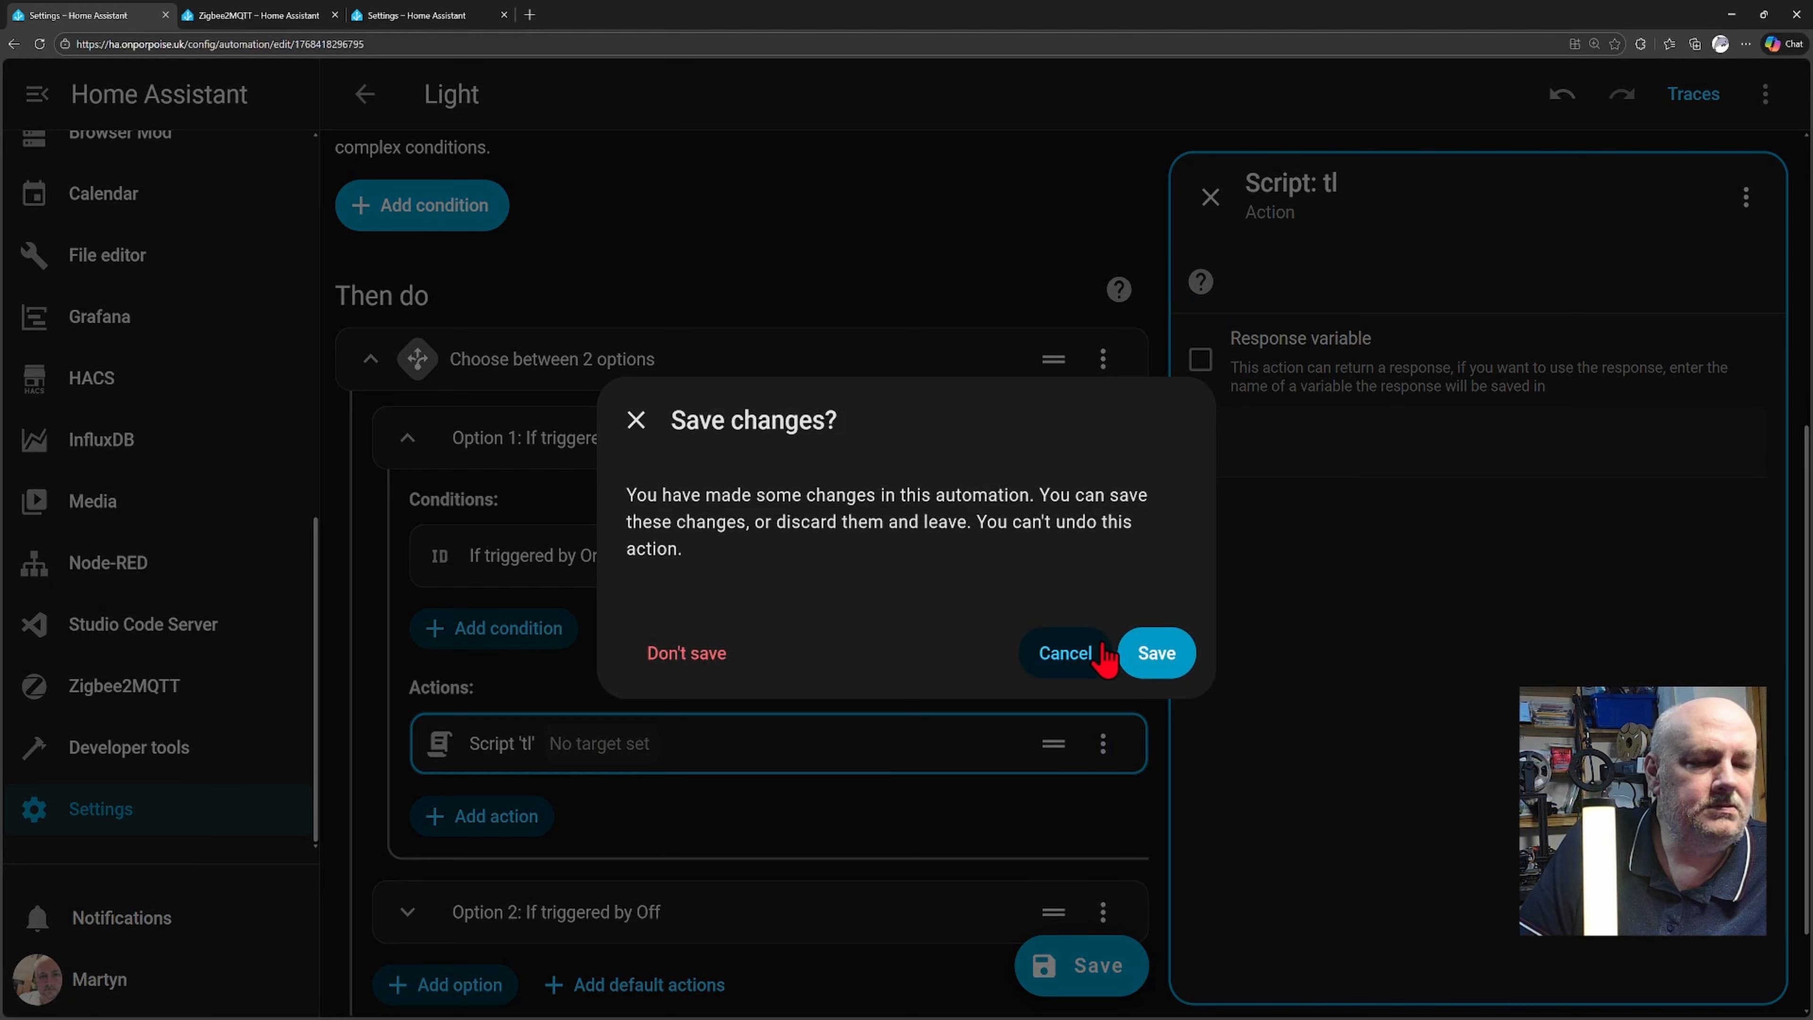
{"action": "left_click", "coordinate": [1176, 665]}
Step: Look through the ungrouped scripts and open the New scripttest script for editing
{"action": "left_click", "coordinate": [1166, 107]}
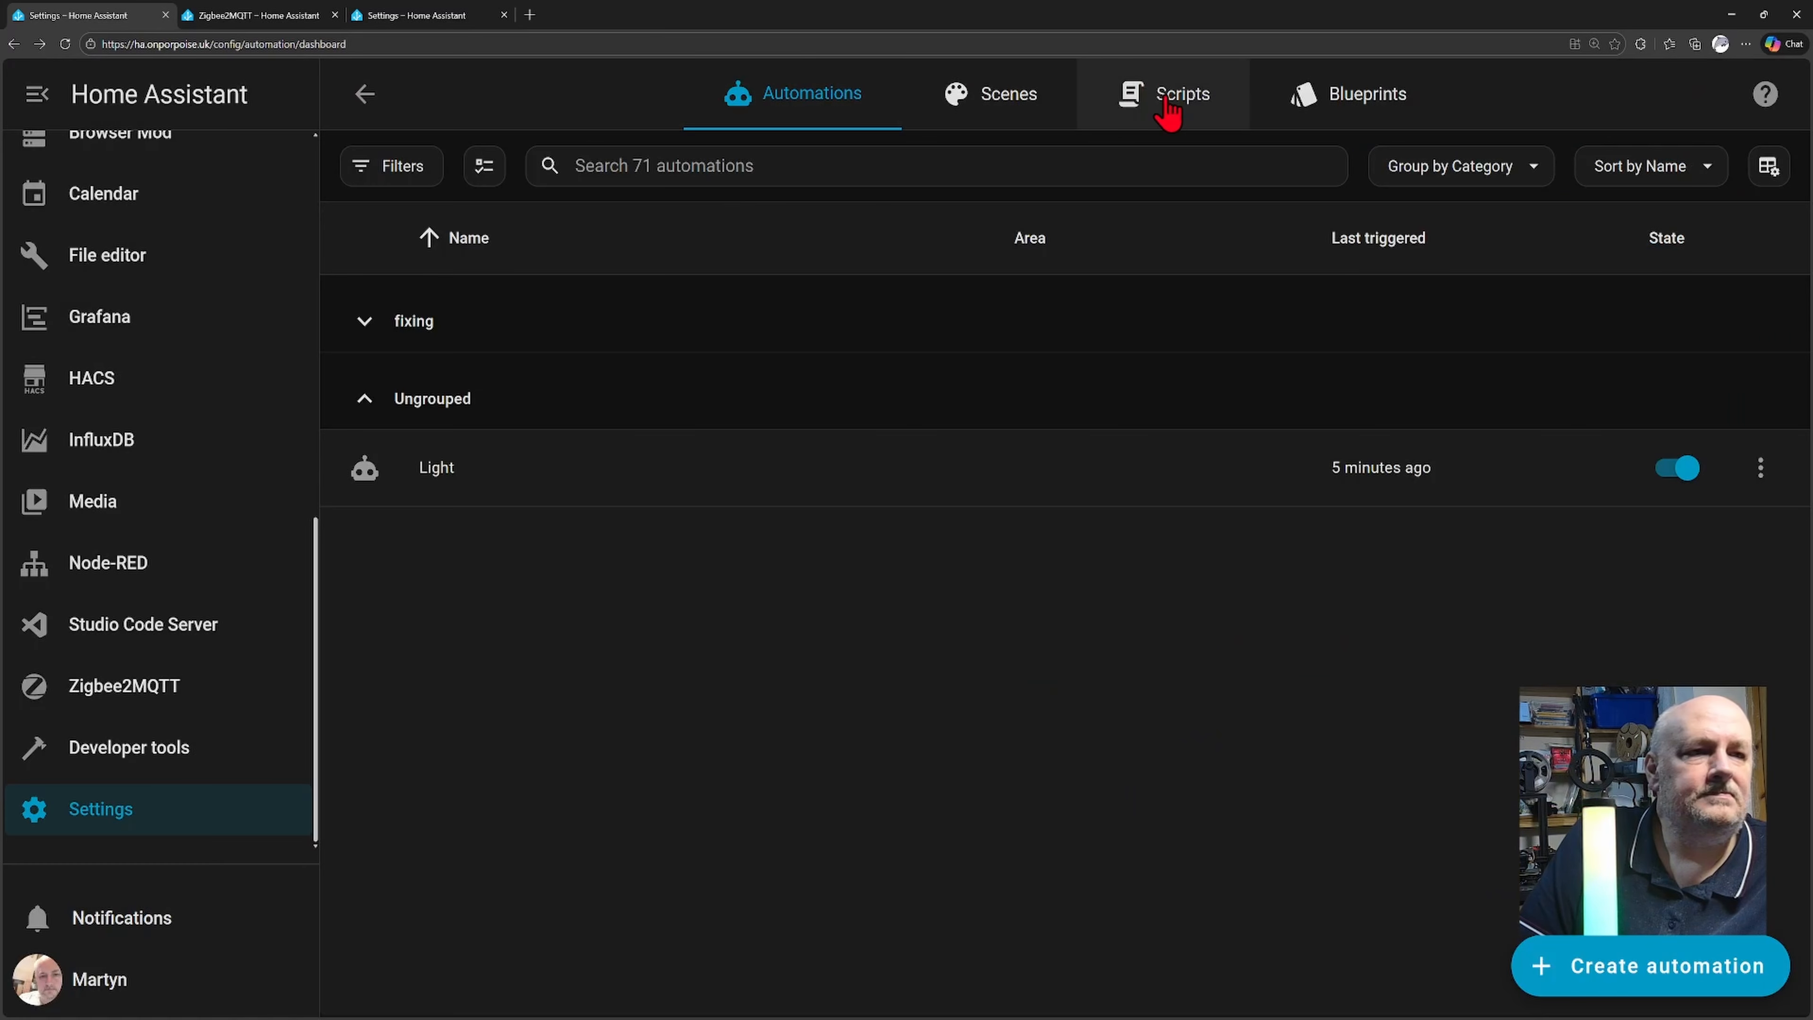
{"action": "scroll", "coordinate": [432, 436], "scroll_direction": "down", "scroll_amount": 3}
{"action": "scroll", "coordinate": [434, 425], "scroll_direction": "up", "scroll_amount": 3}
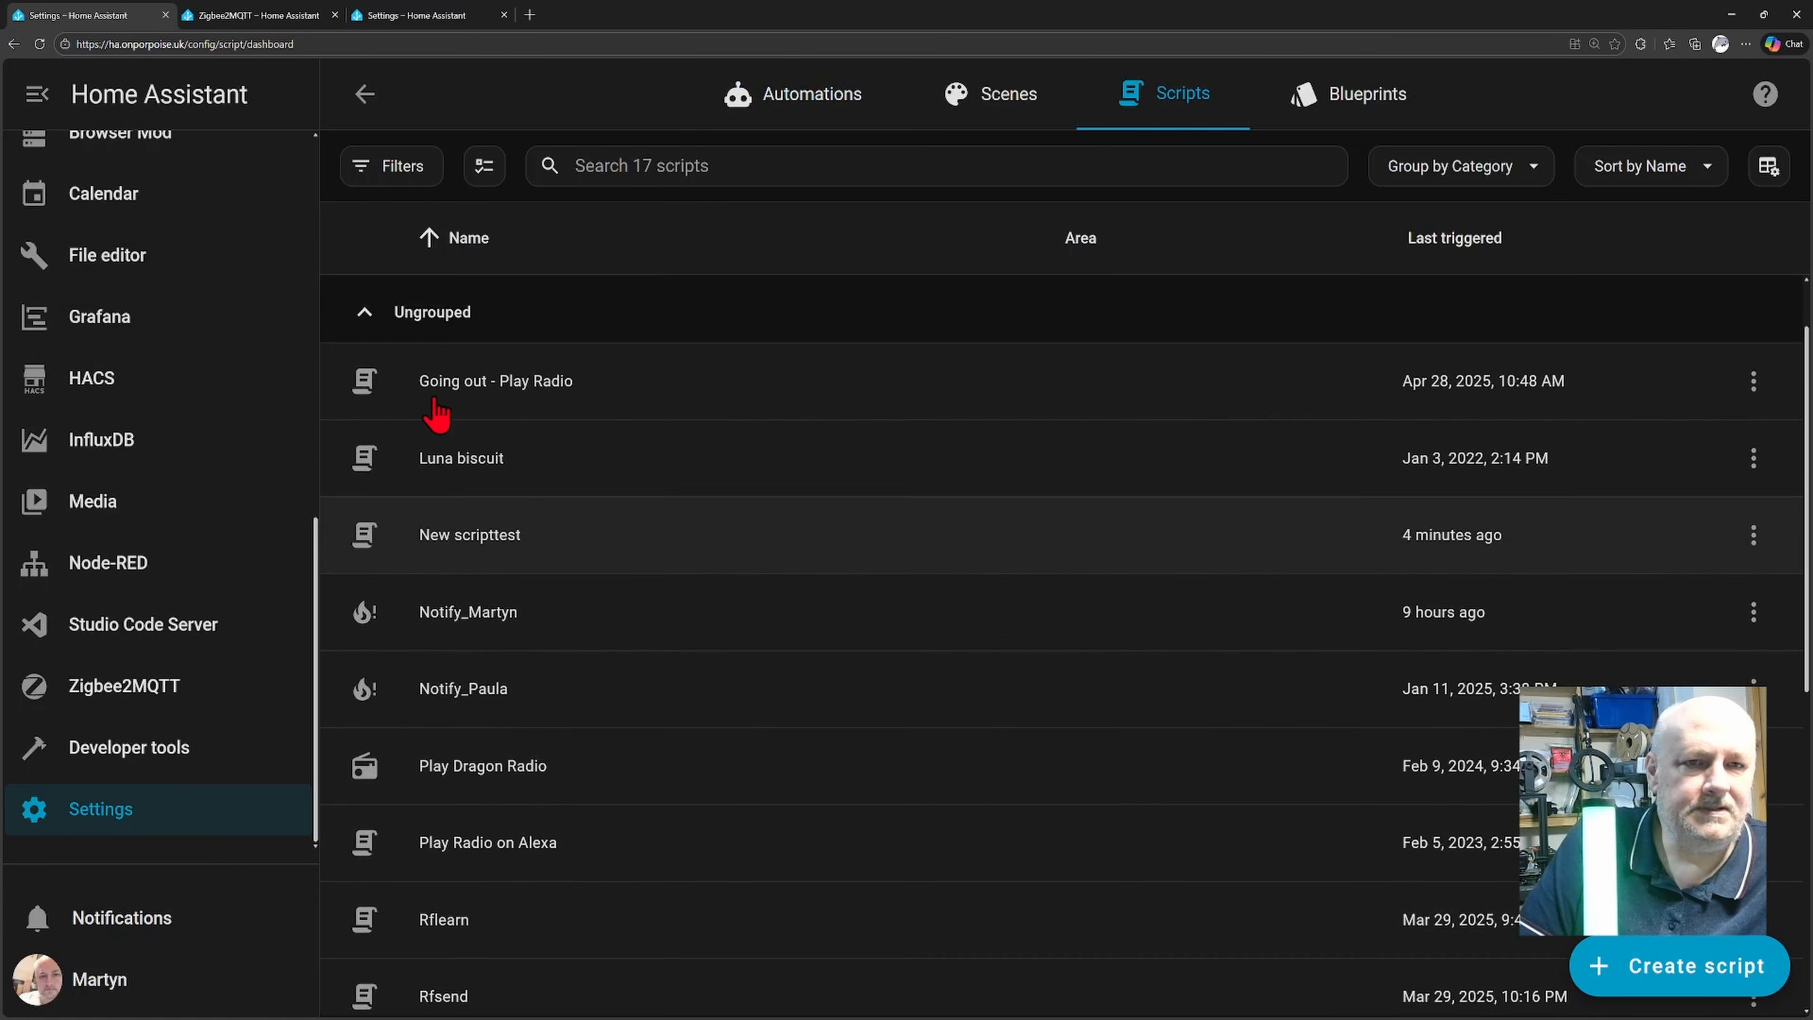
{"action": "left_click", "coordinate": [393, 403]}
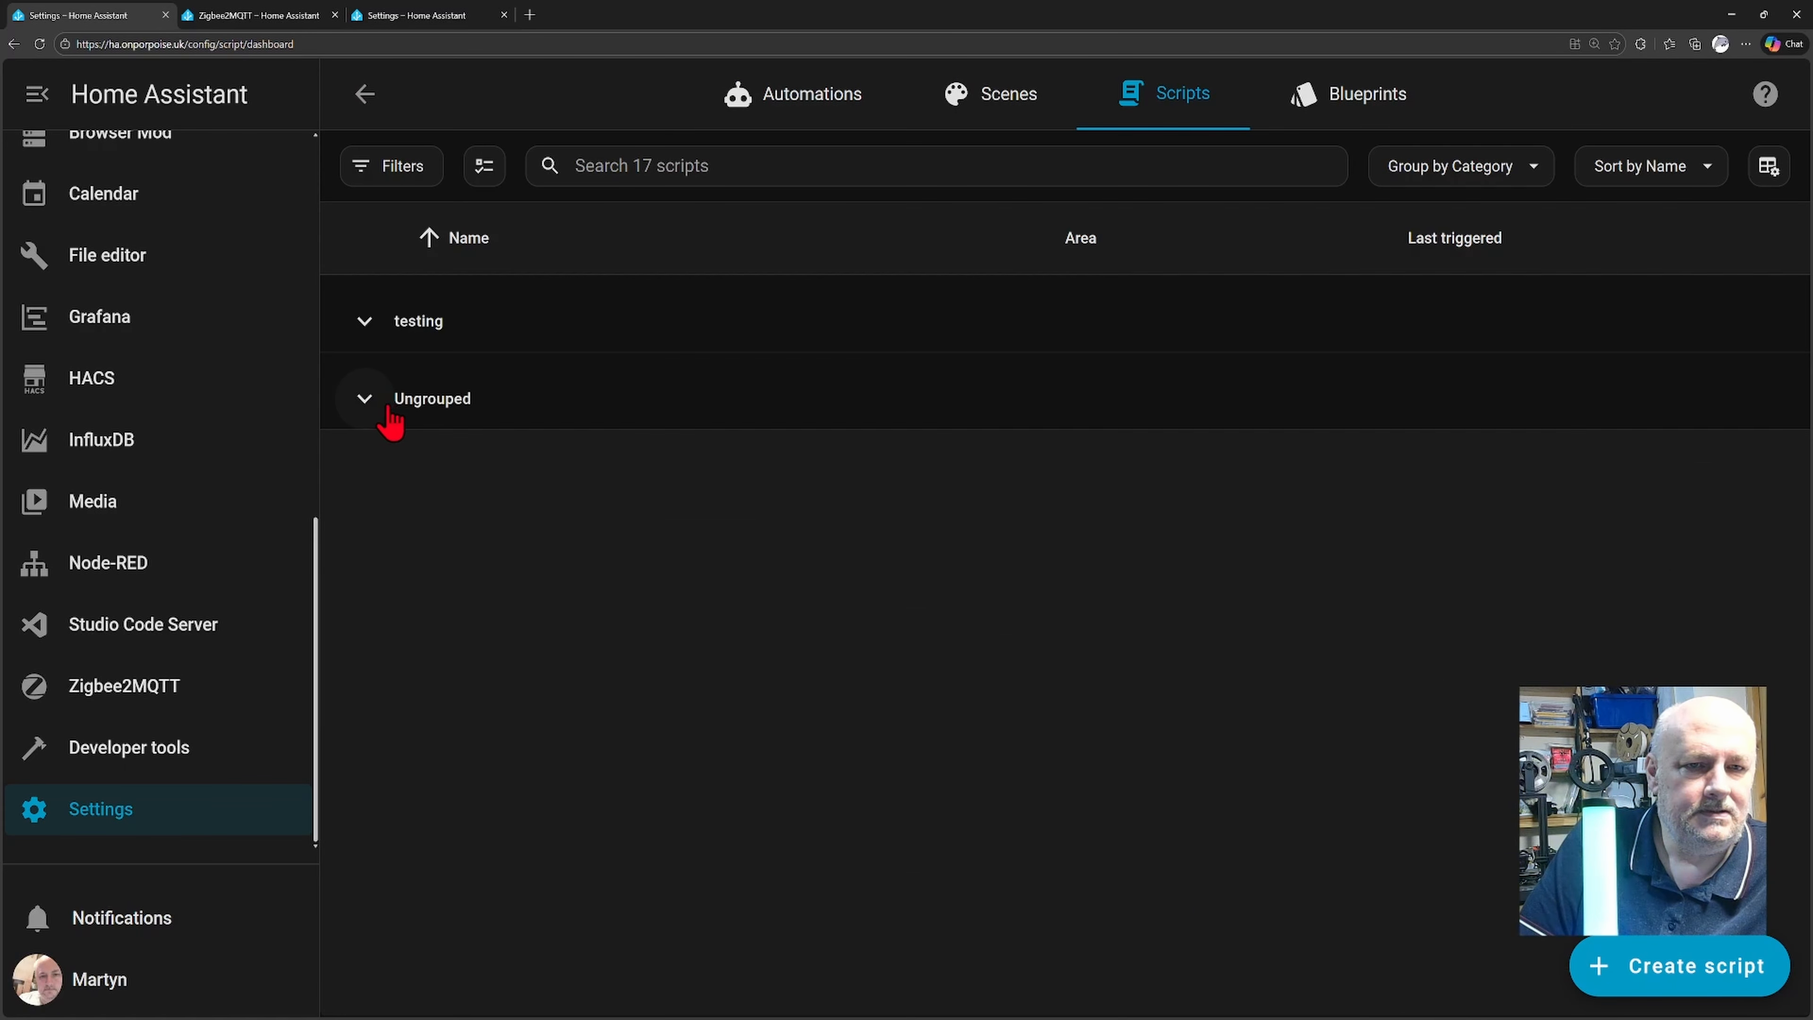
{"action": "left_click", "coordinate": [366, 400]}
{"action": "scroll", "coordinate": [571, 502], "scroll_direction": "down", "scroll_amount": 10}
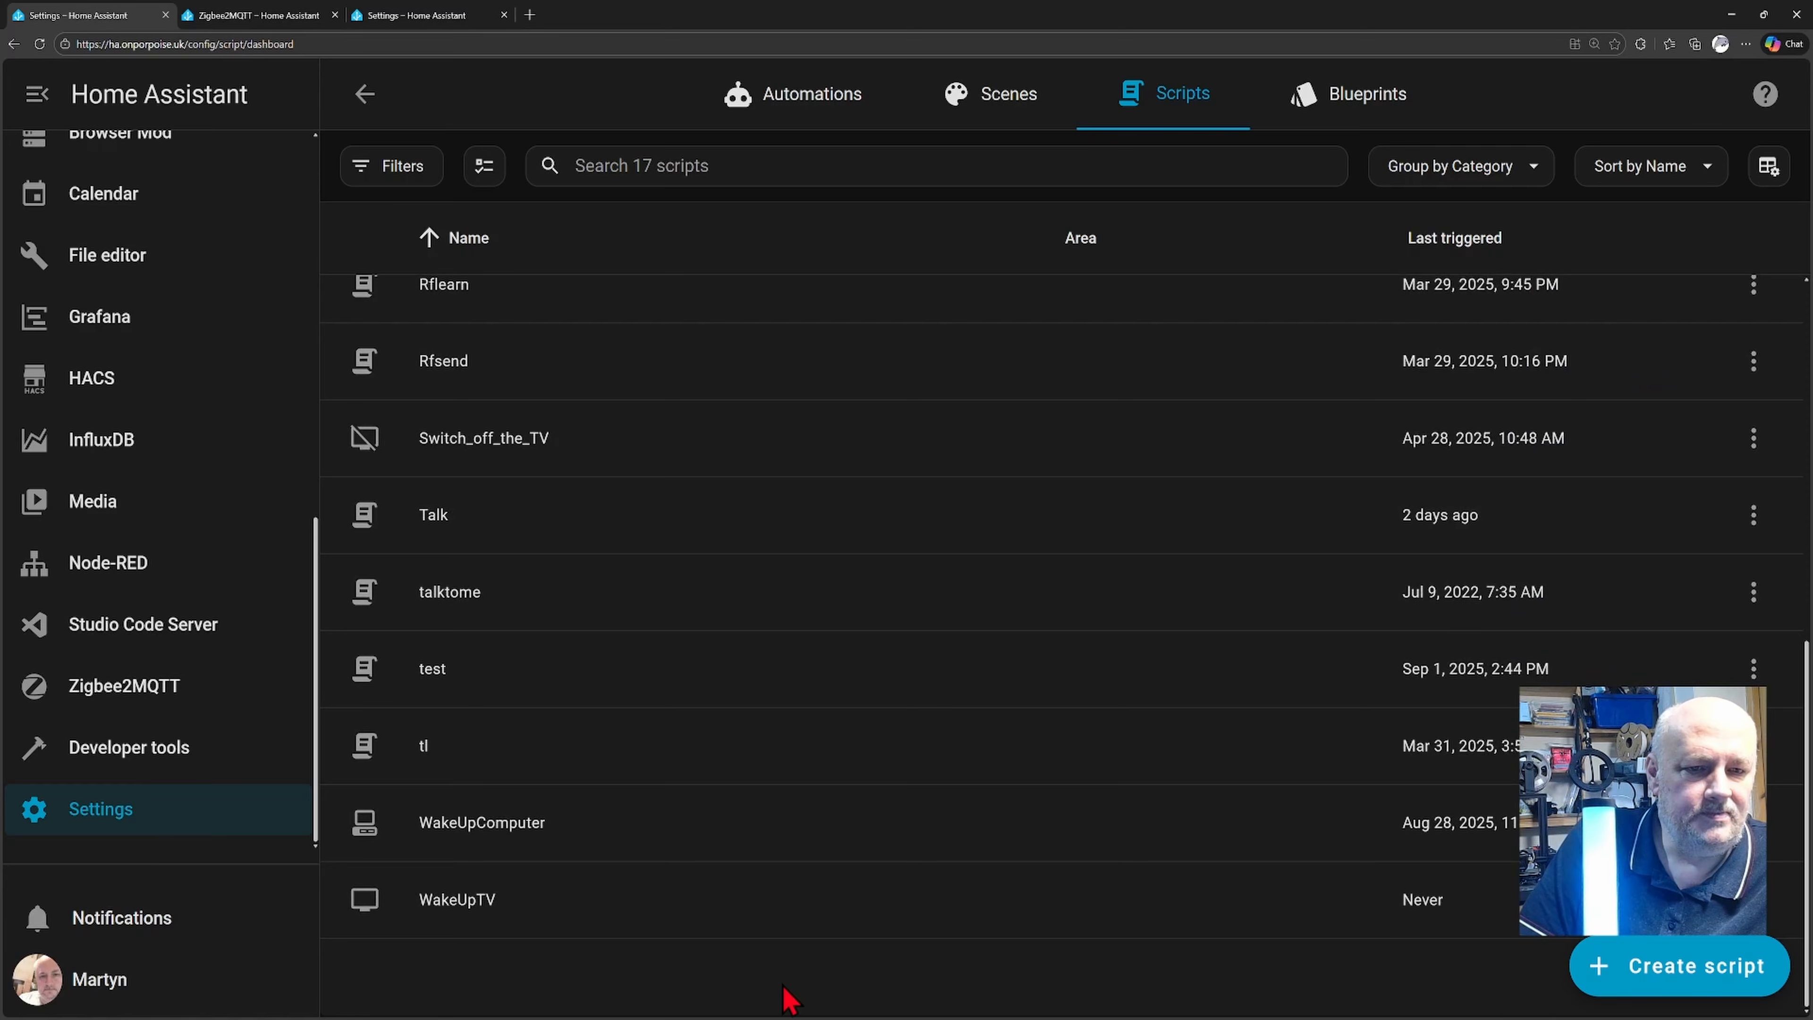
{"action": "scroll", "coordinate": [606, 801], "scroll_direction": "up", "scroll_amount": 3}
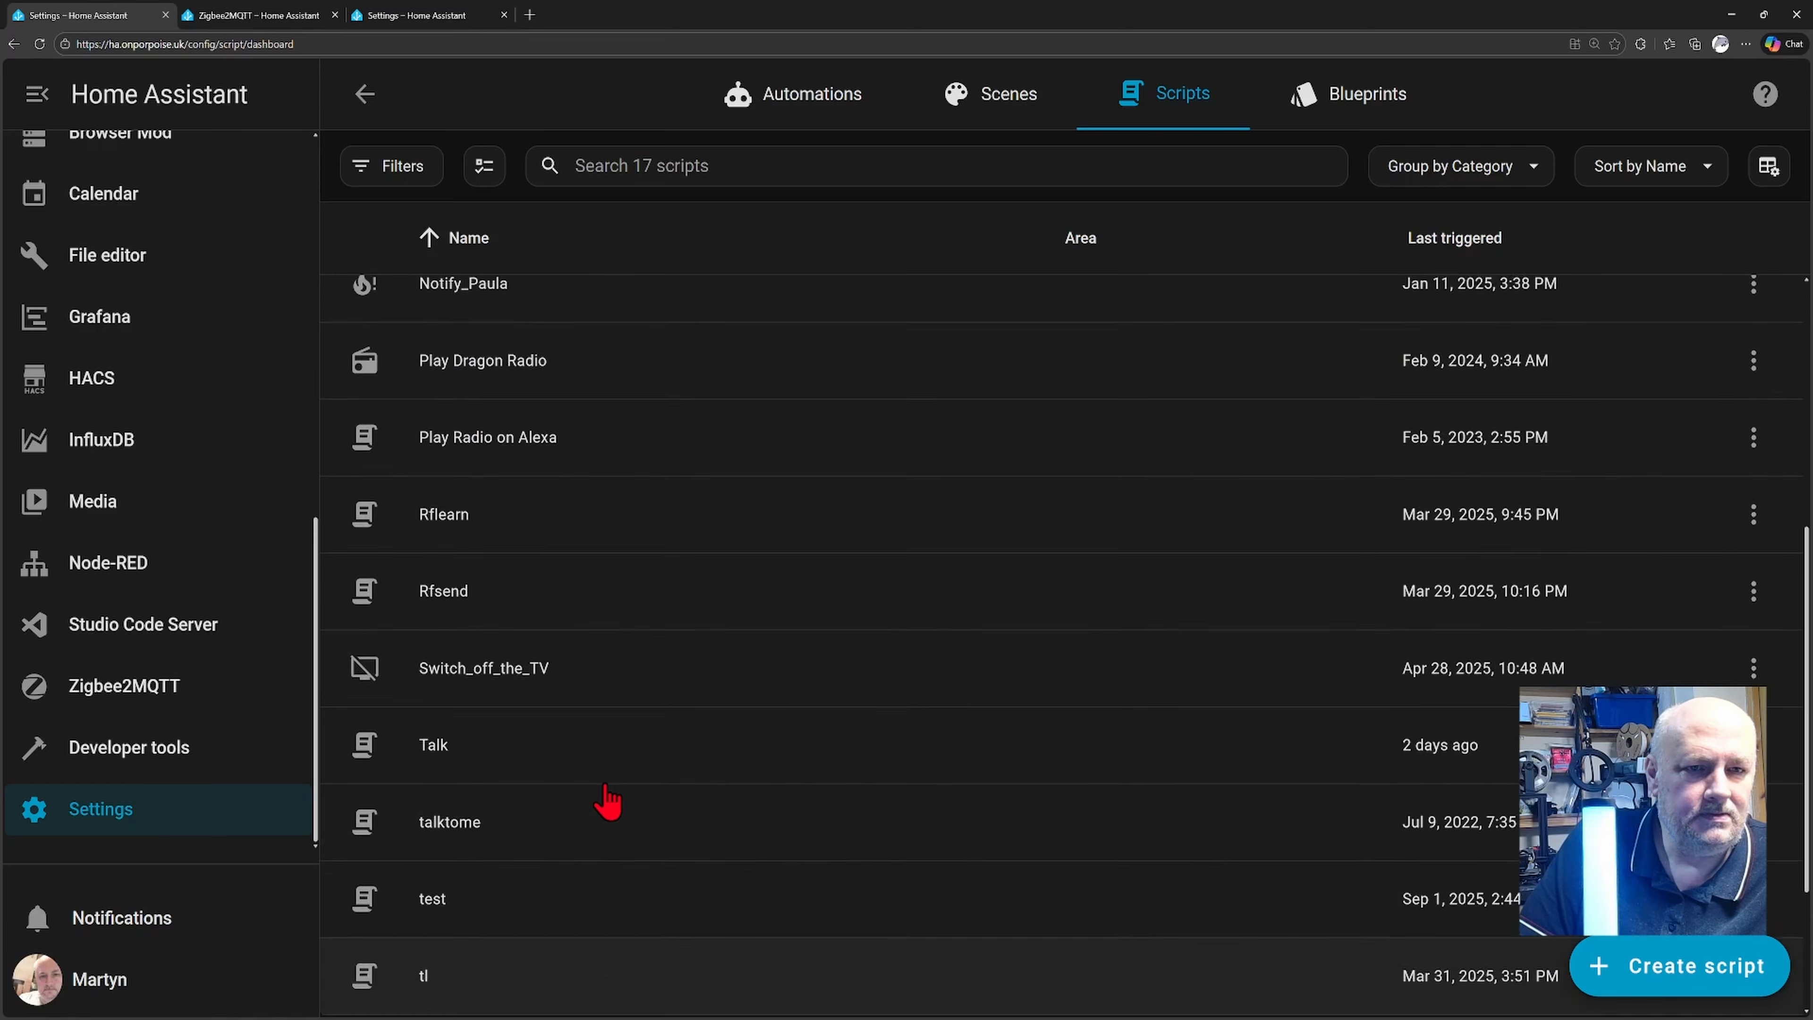
{"action": "scroll", "coordinate": [605, 798], "scroll_direction": "up", "scroll_amount": 5}
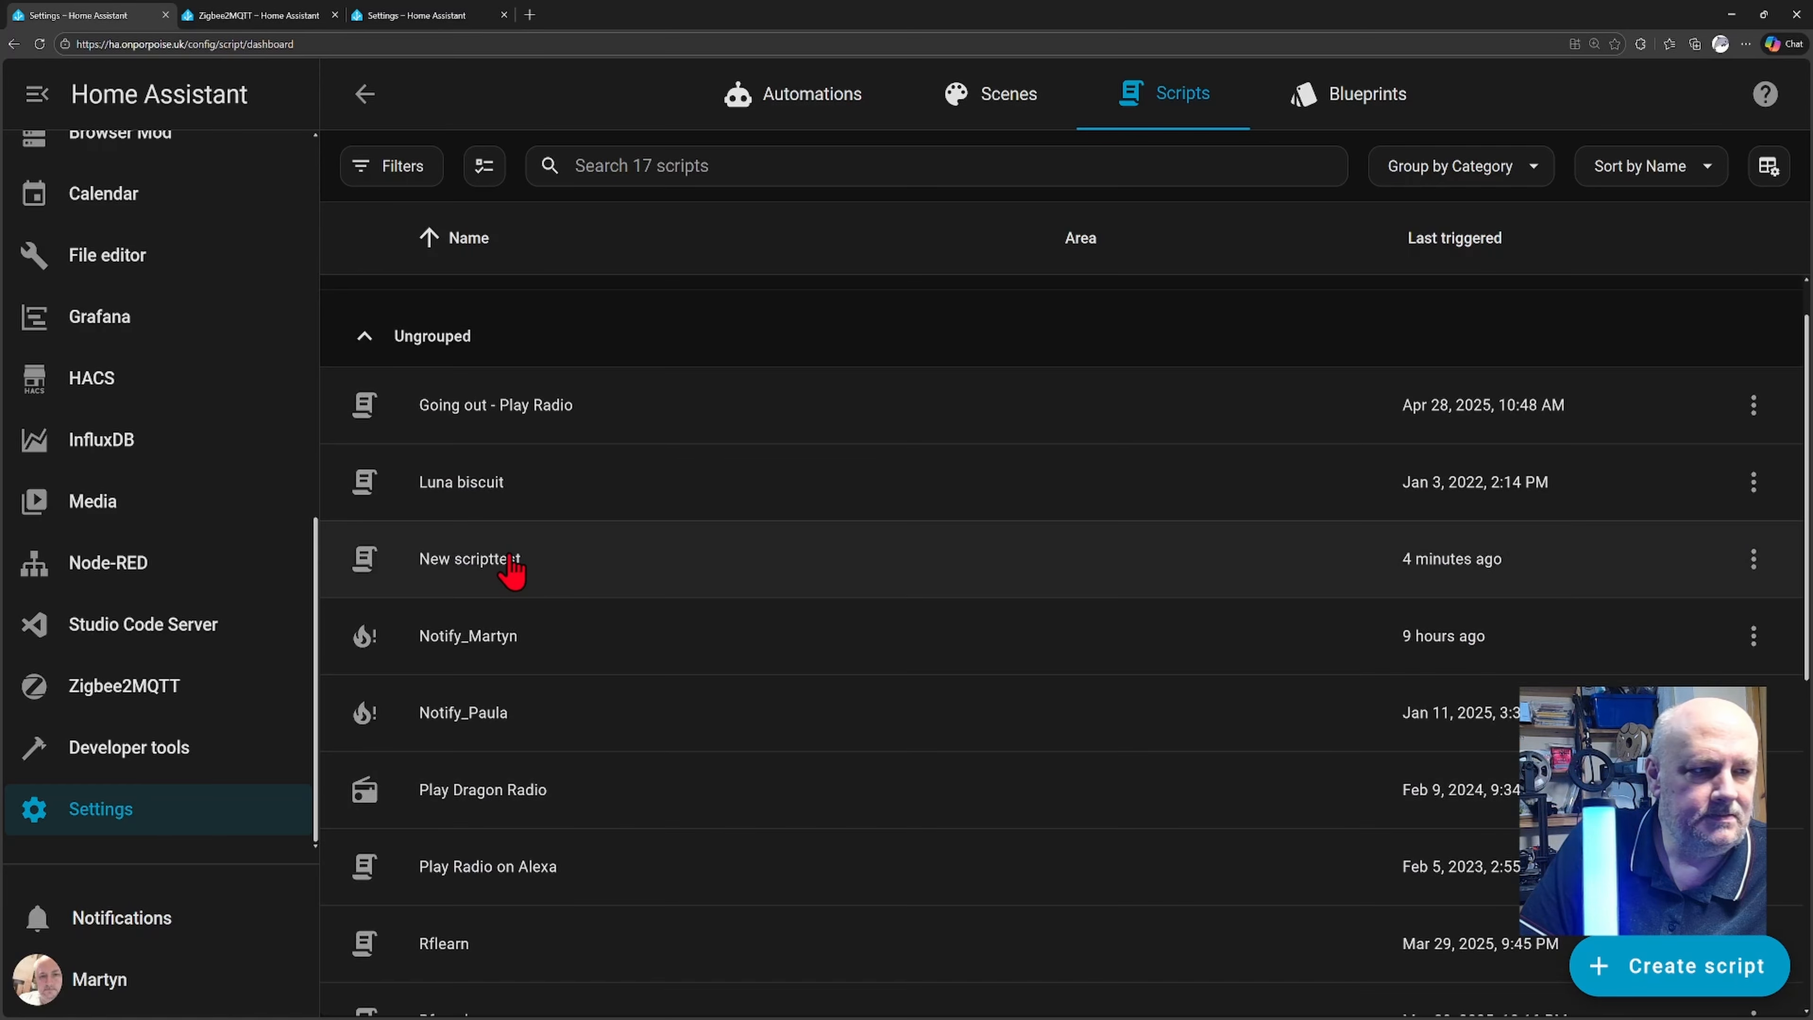
{"action": "left_click", "coordinate": [511, 560]}
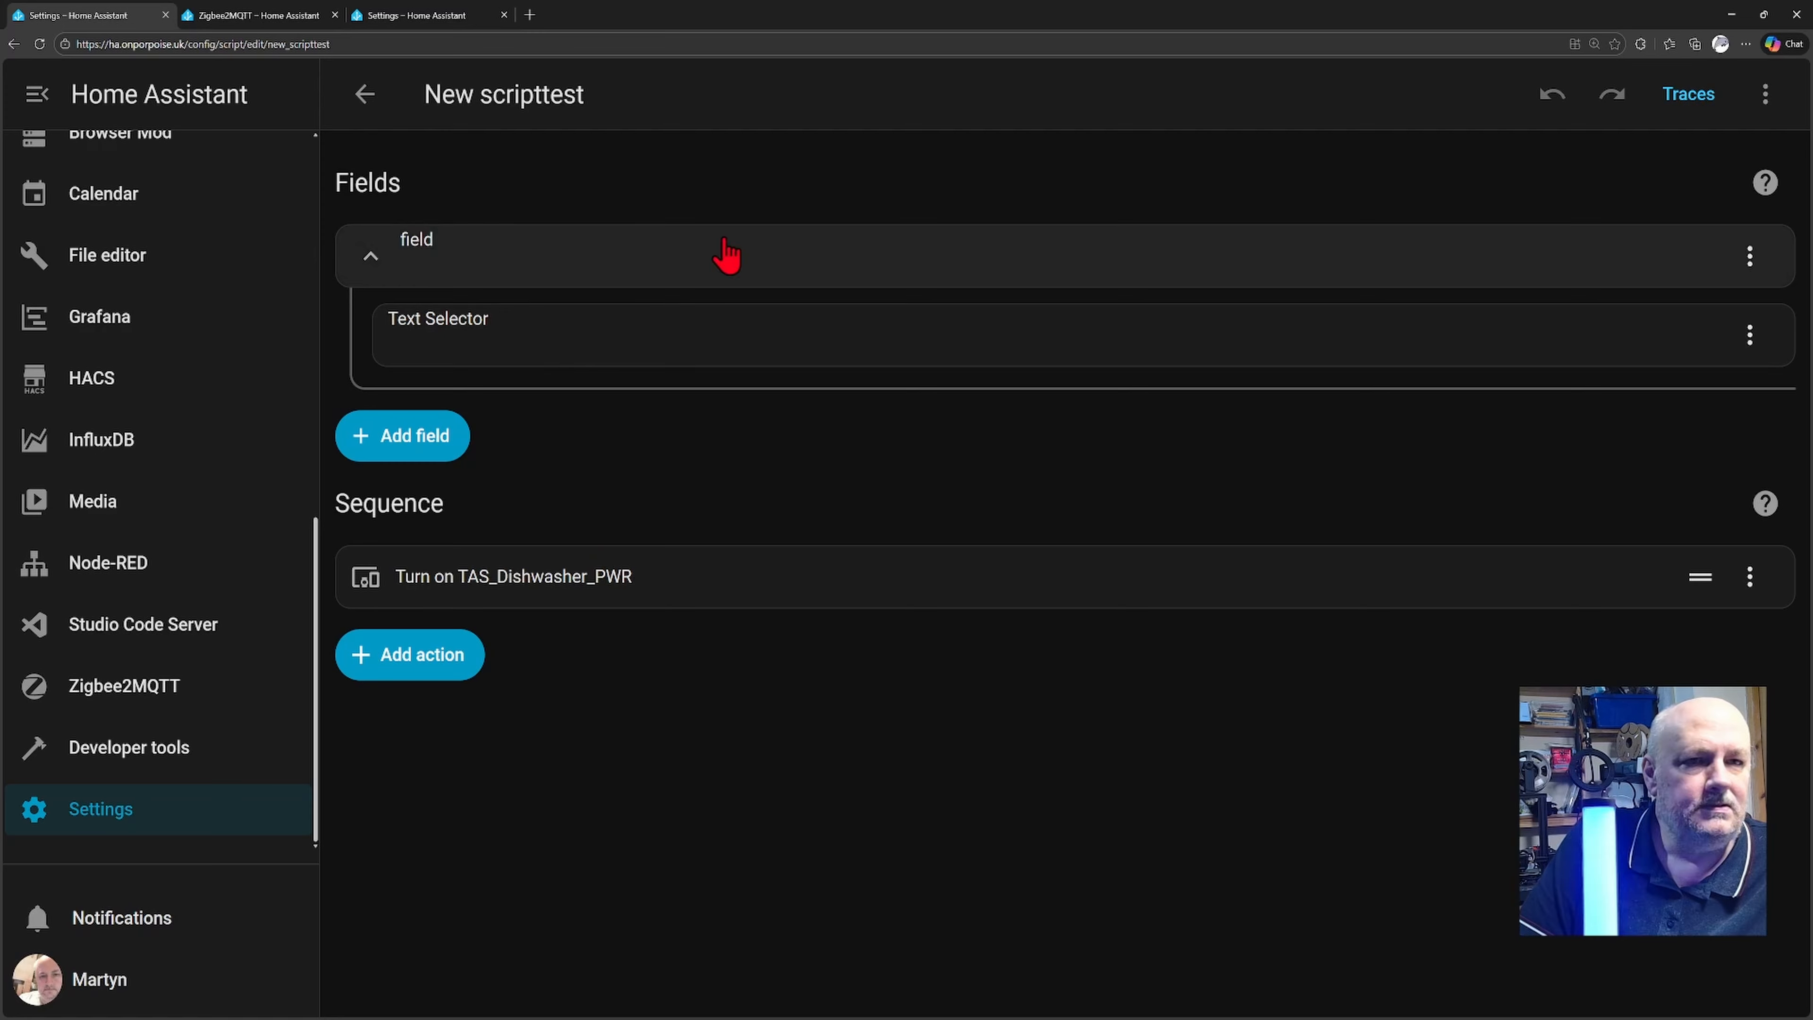
Step: Rename the New scripttest script as mytest
{"action": "left_click", "coordinate": [1765, 94]}
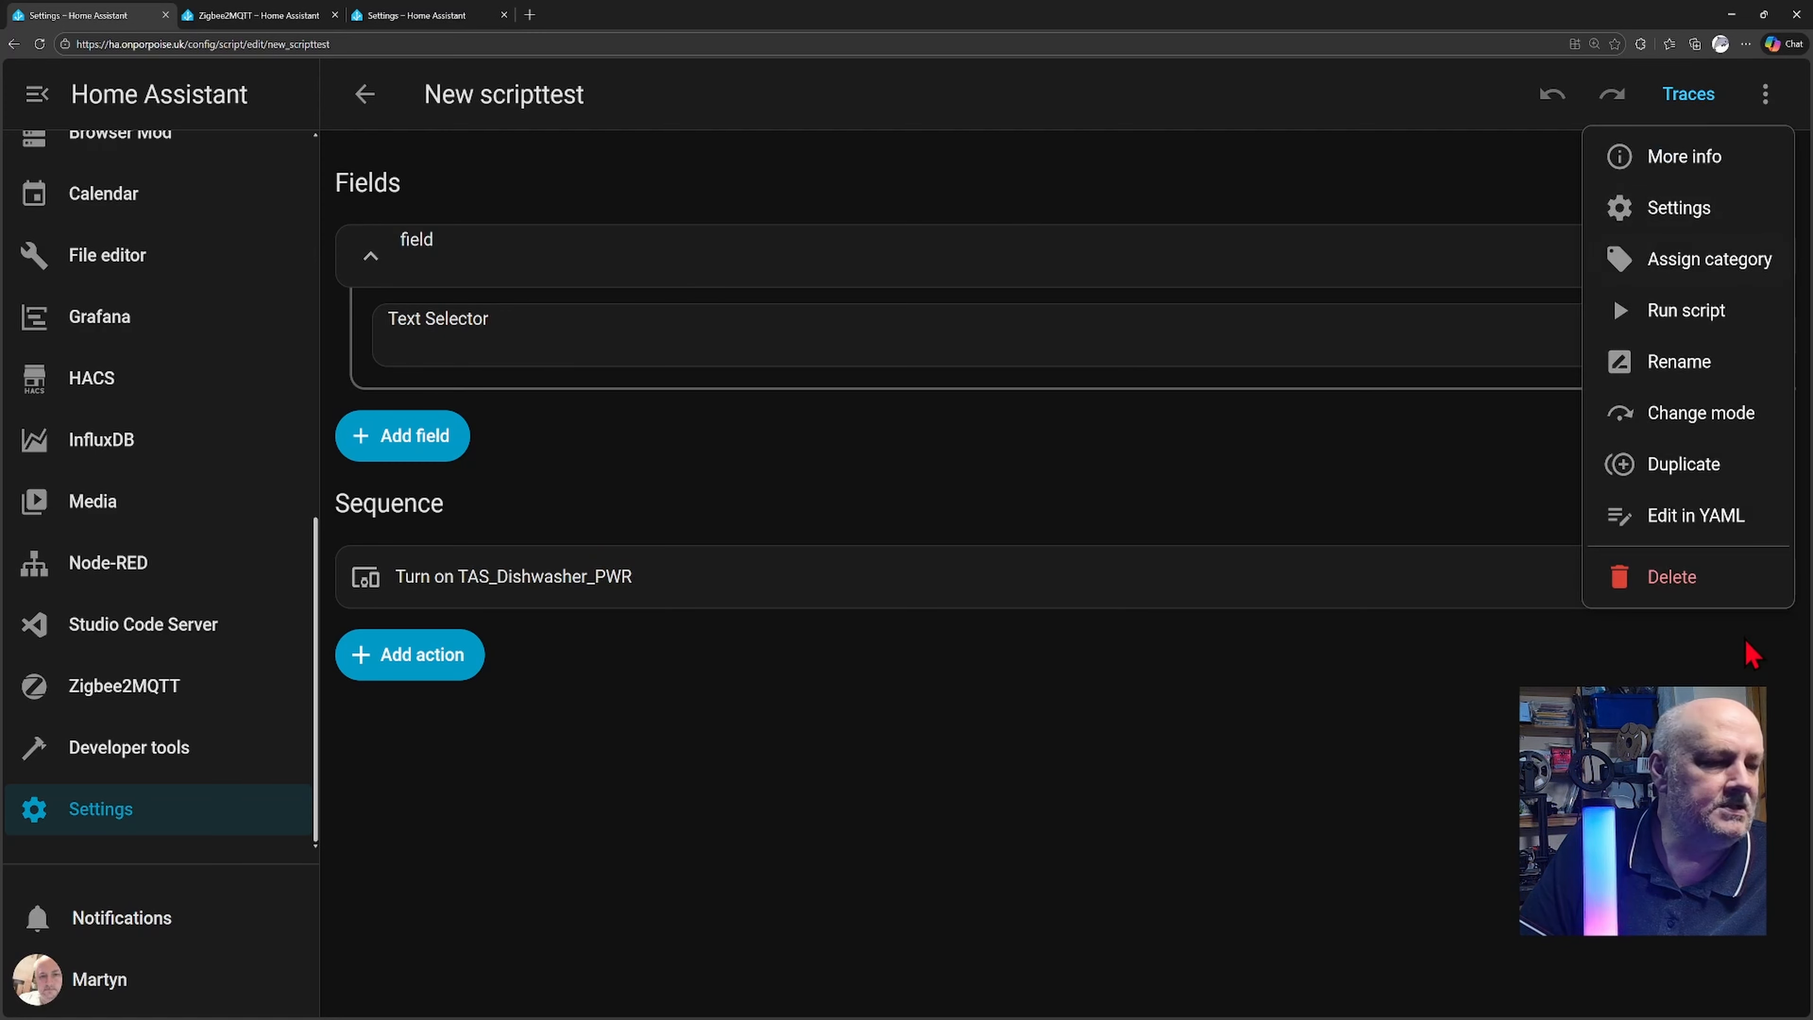
{"action": "left_click", "coordinate": [1728, 363]}
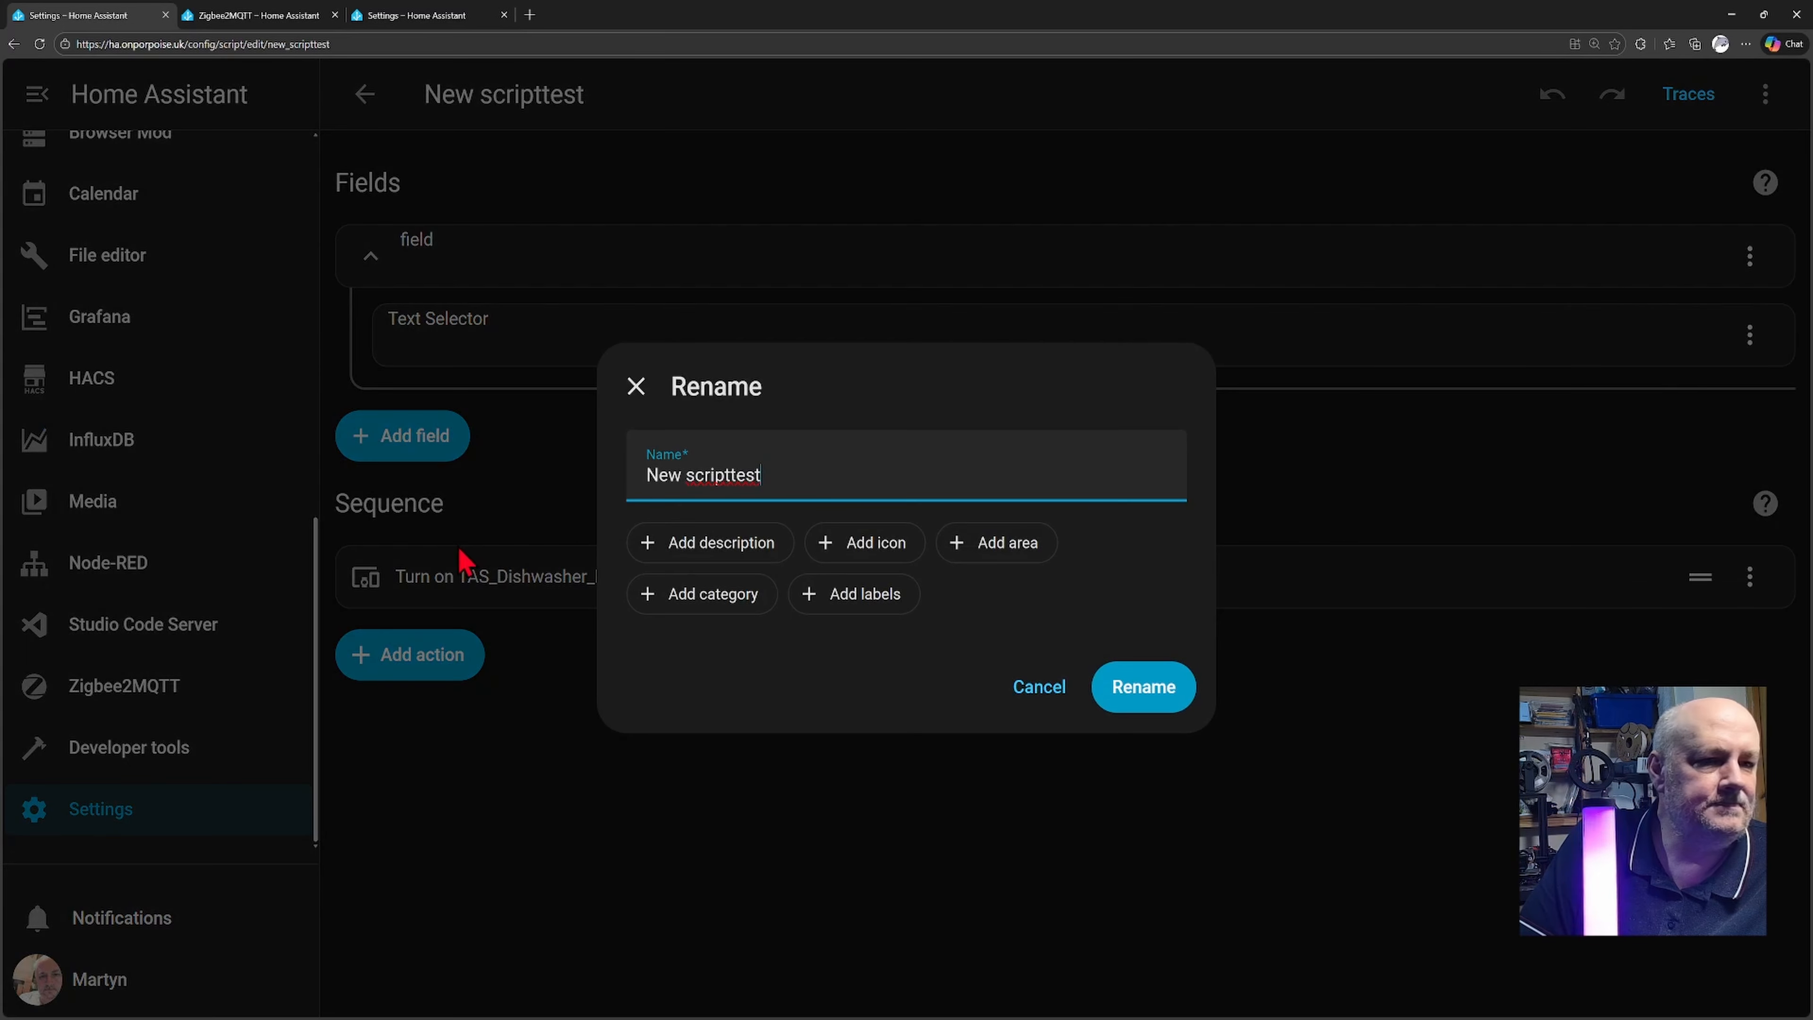
{"action": "left_click_drag", "start_coordinate": [771, 463], "coordinate": [590, 479]}
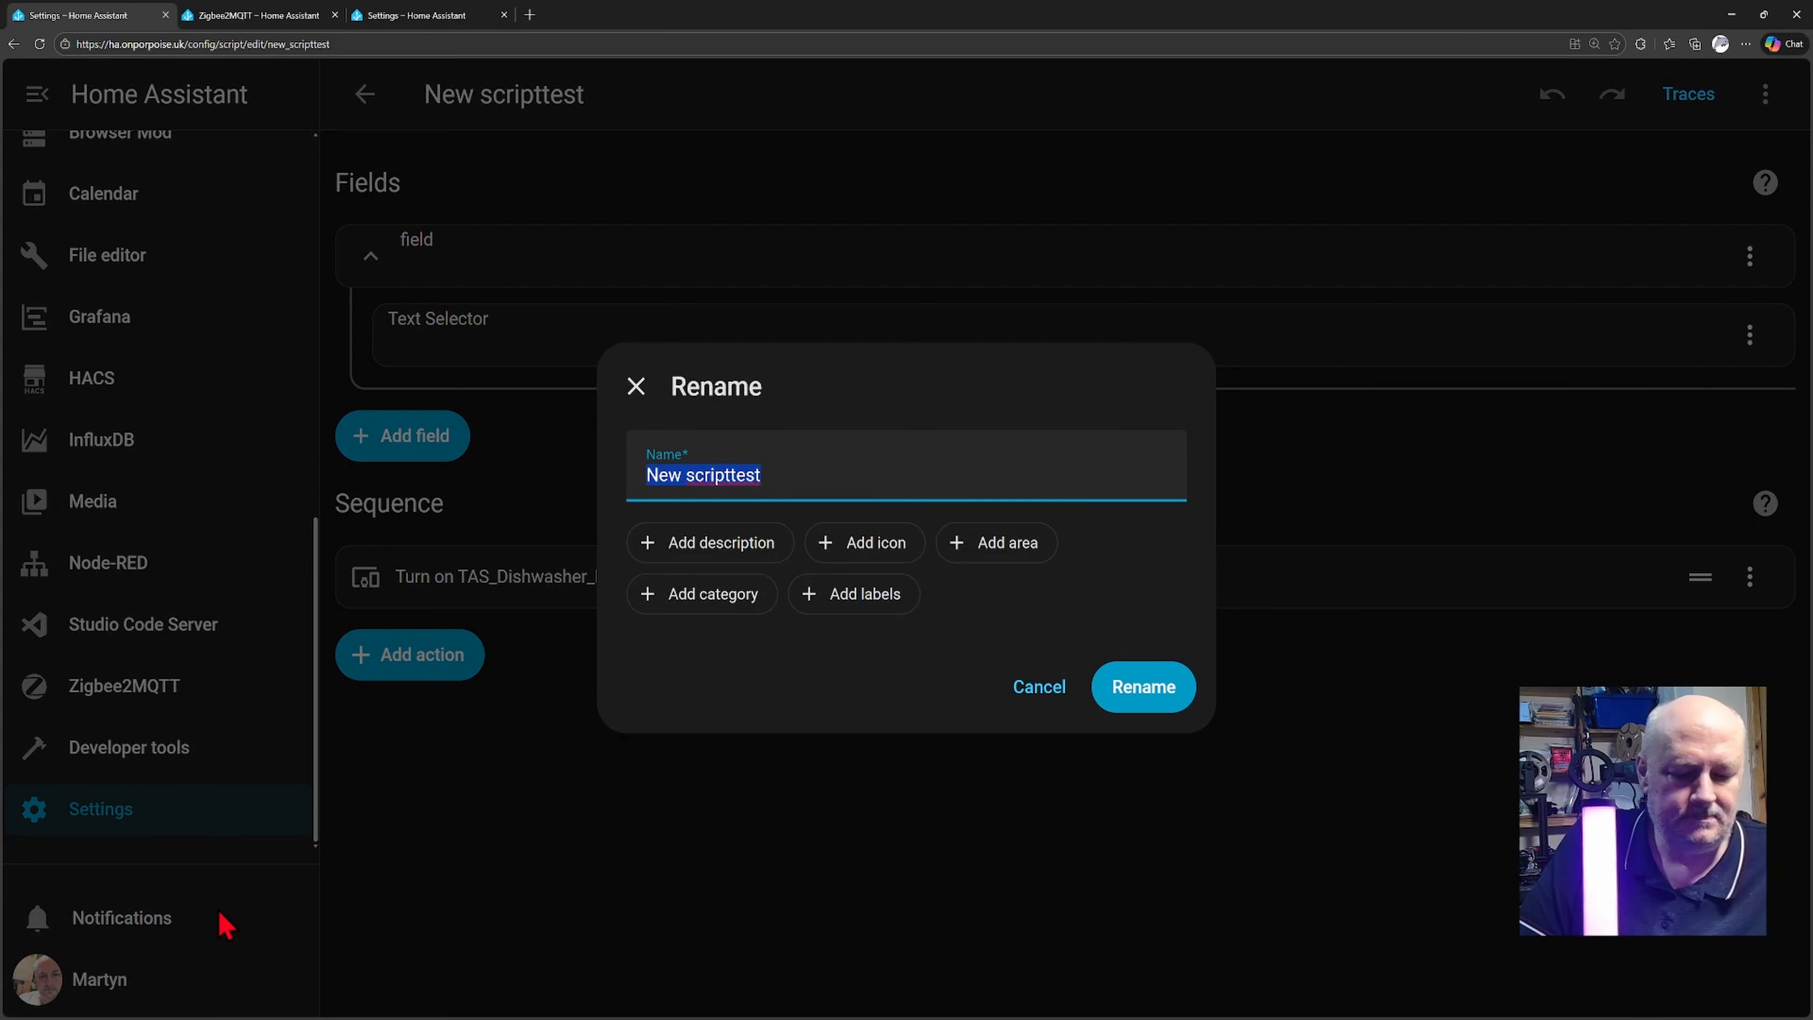
{"action": "type", "text": "my"}
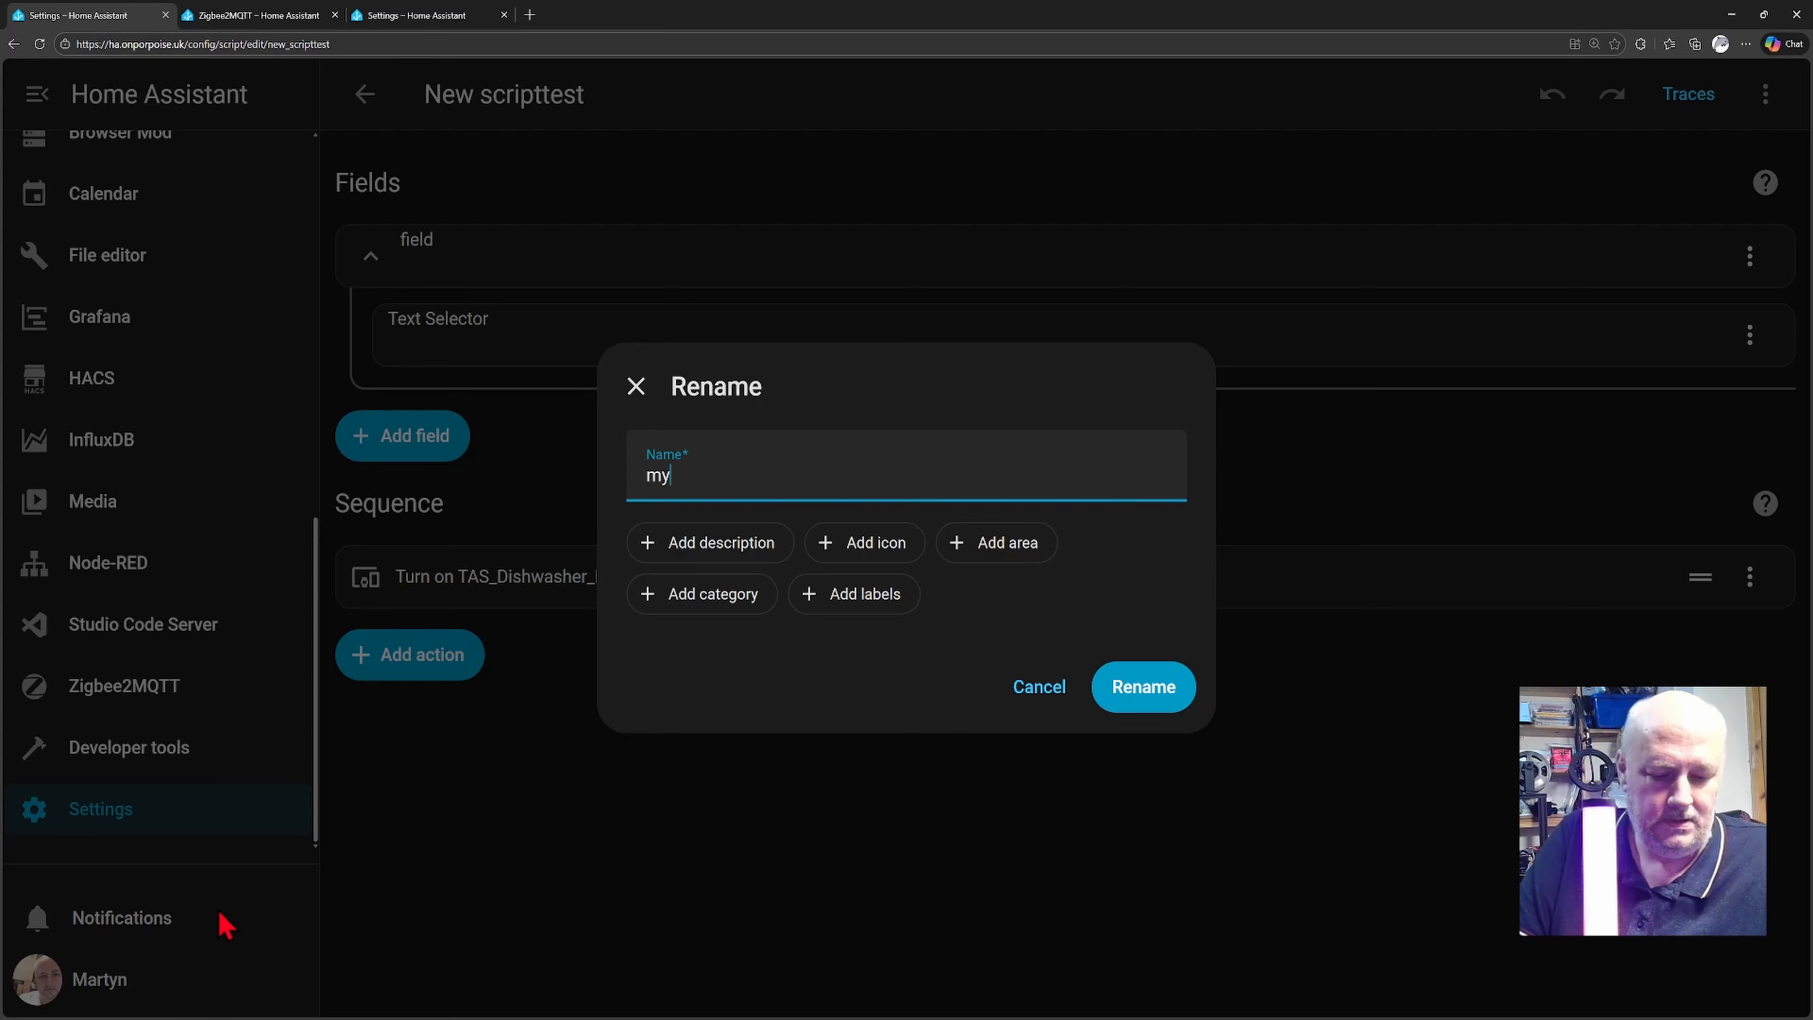
{"action": "type", "text": "test"}
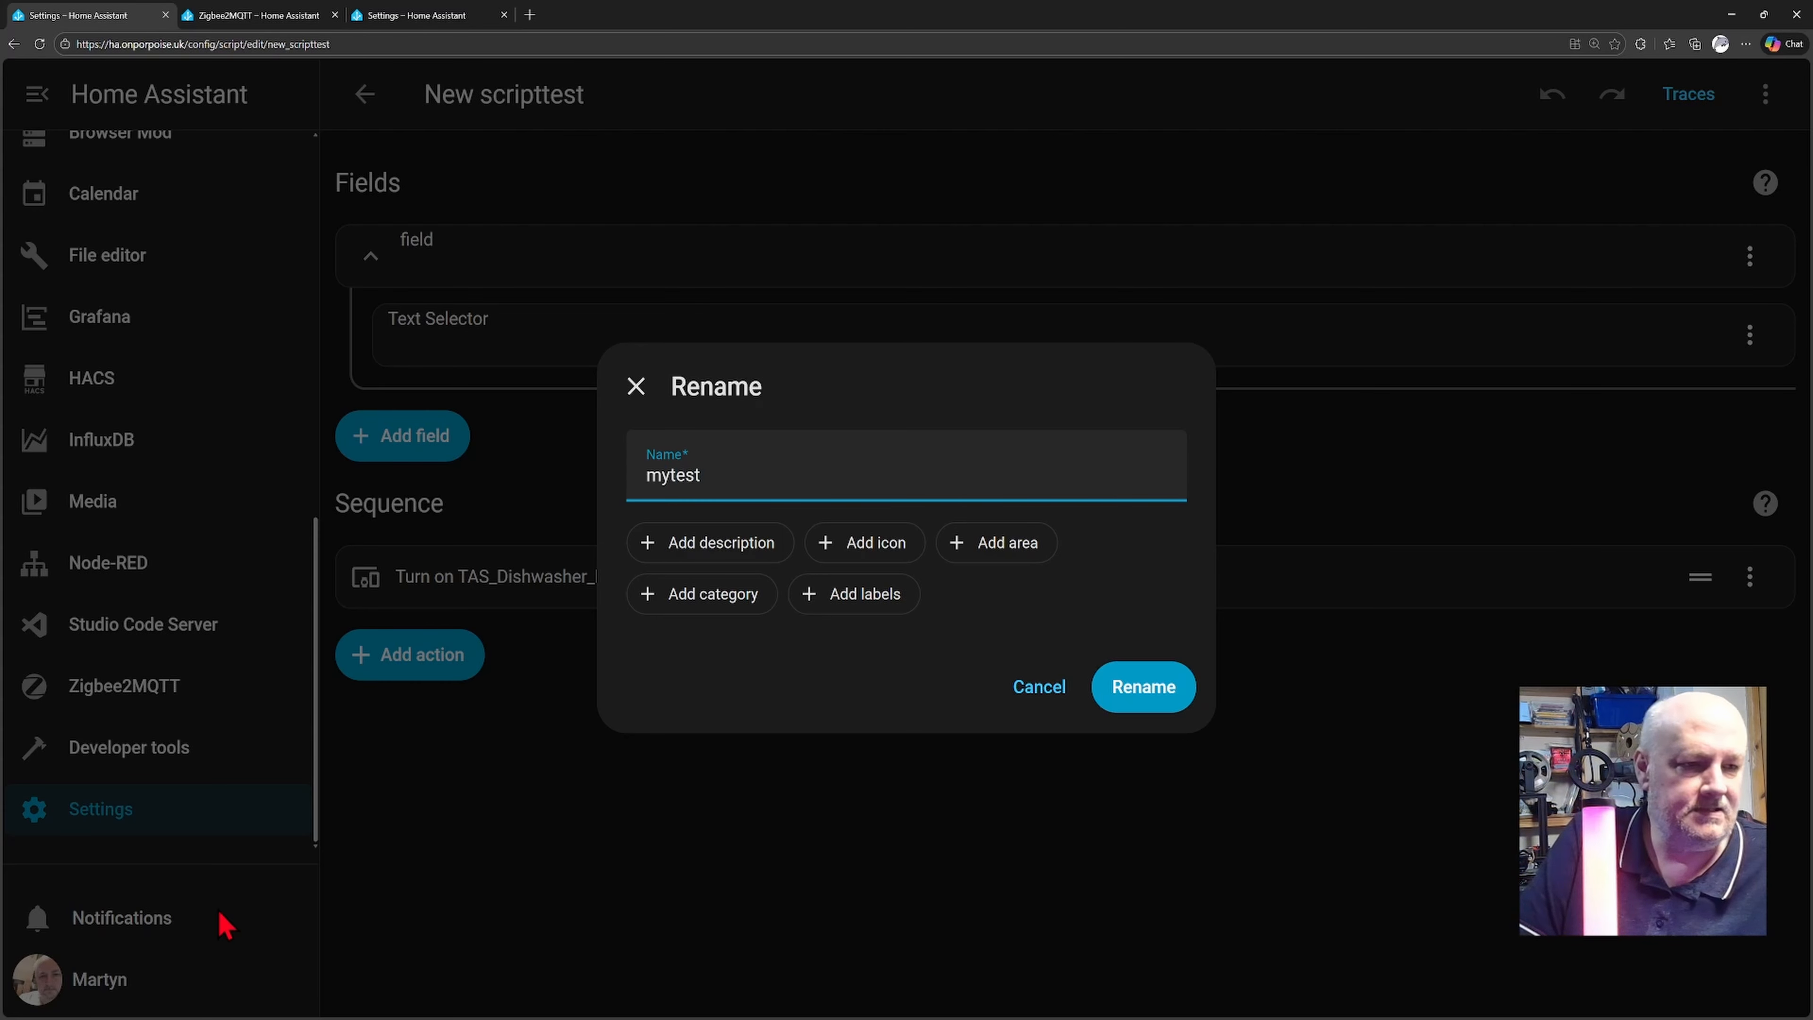
{"action": "left_click", "coordinate": [1165, 678]}
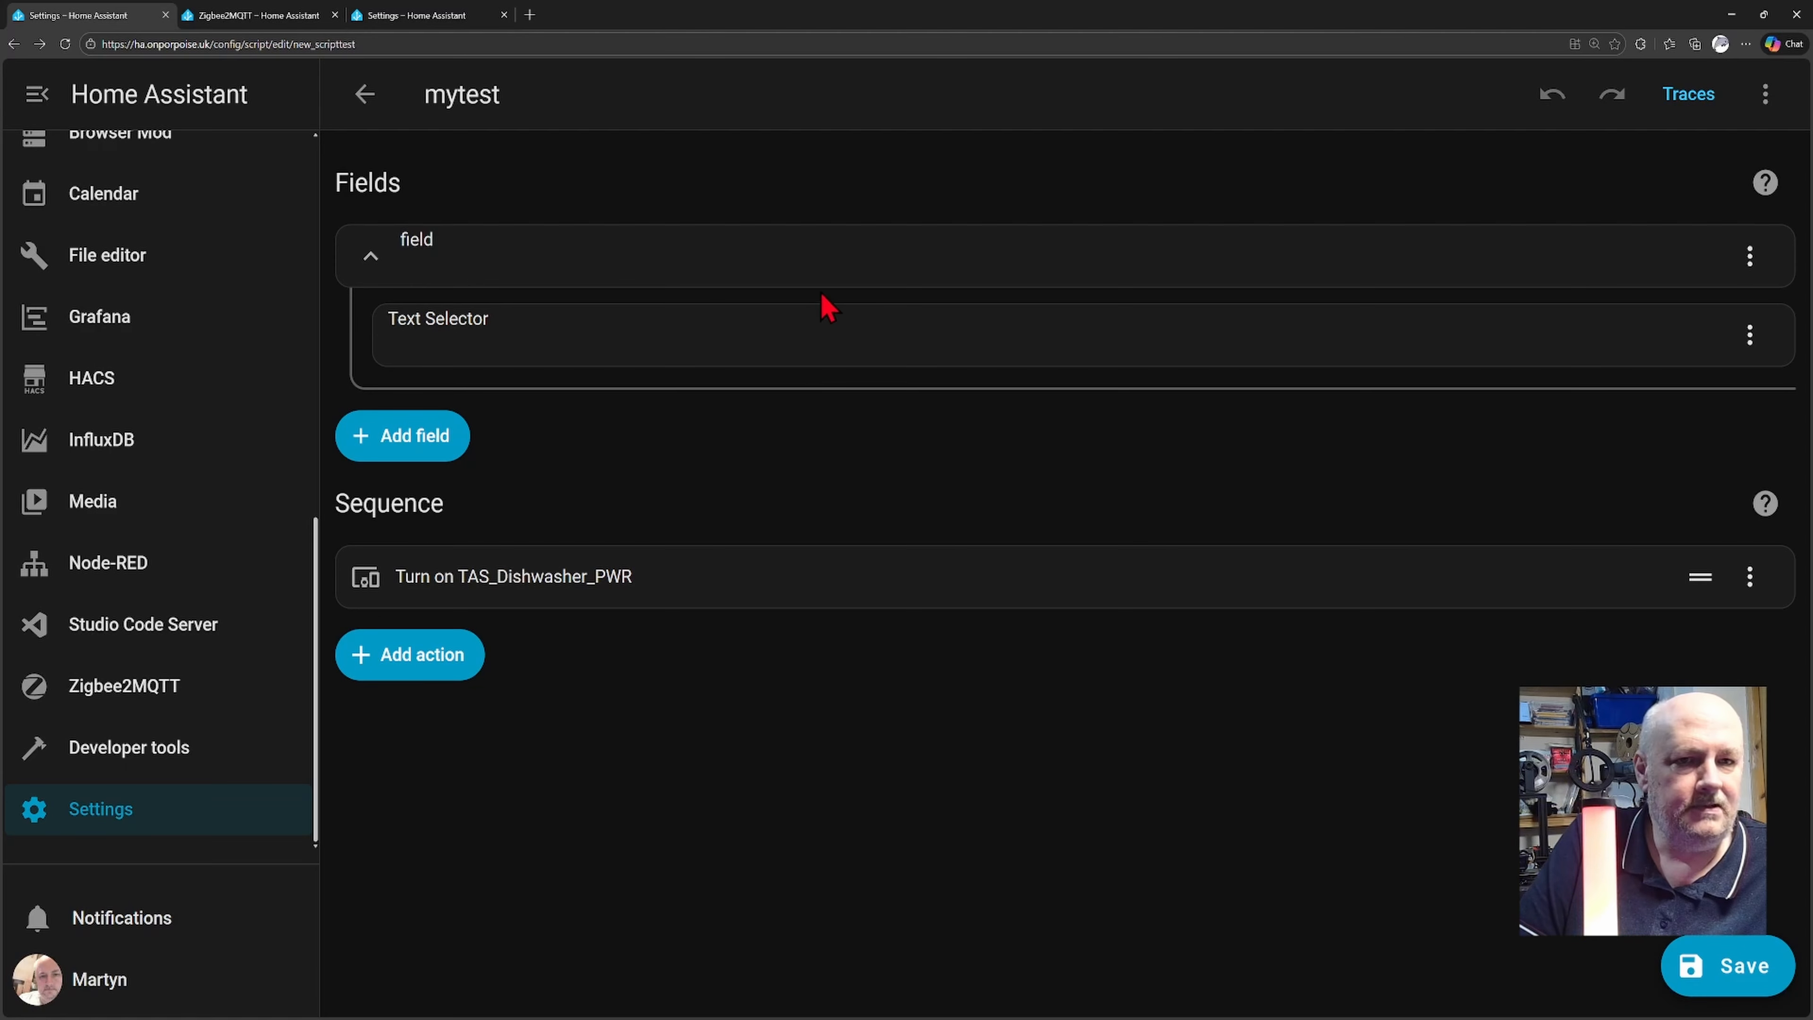
Step: Name the mytest script's existing field info and save the script
{"action": "left_click", "coordinate": [587, 278]}
{"action": "left_click", "coordinate": [1372, 284]}
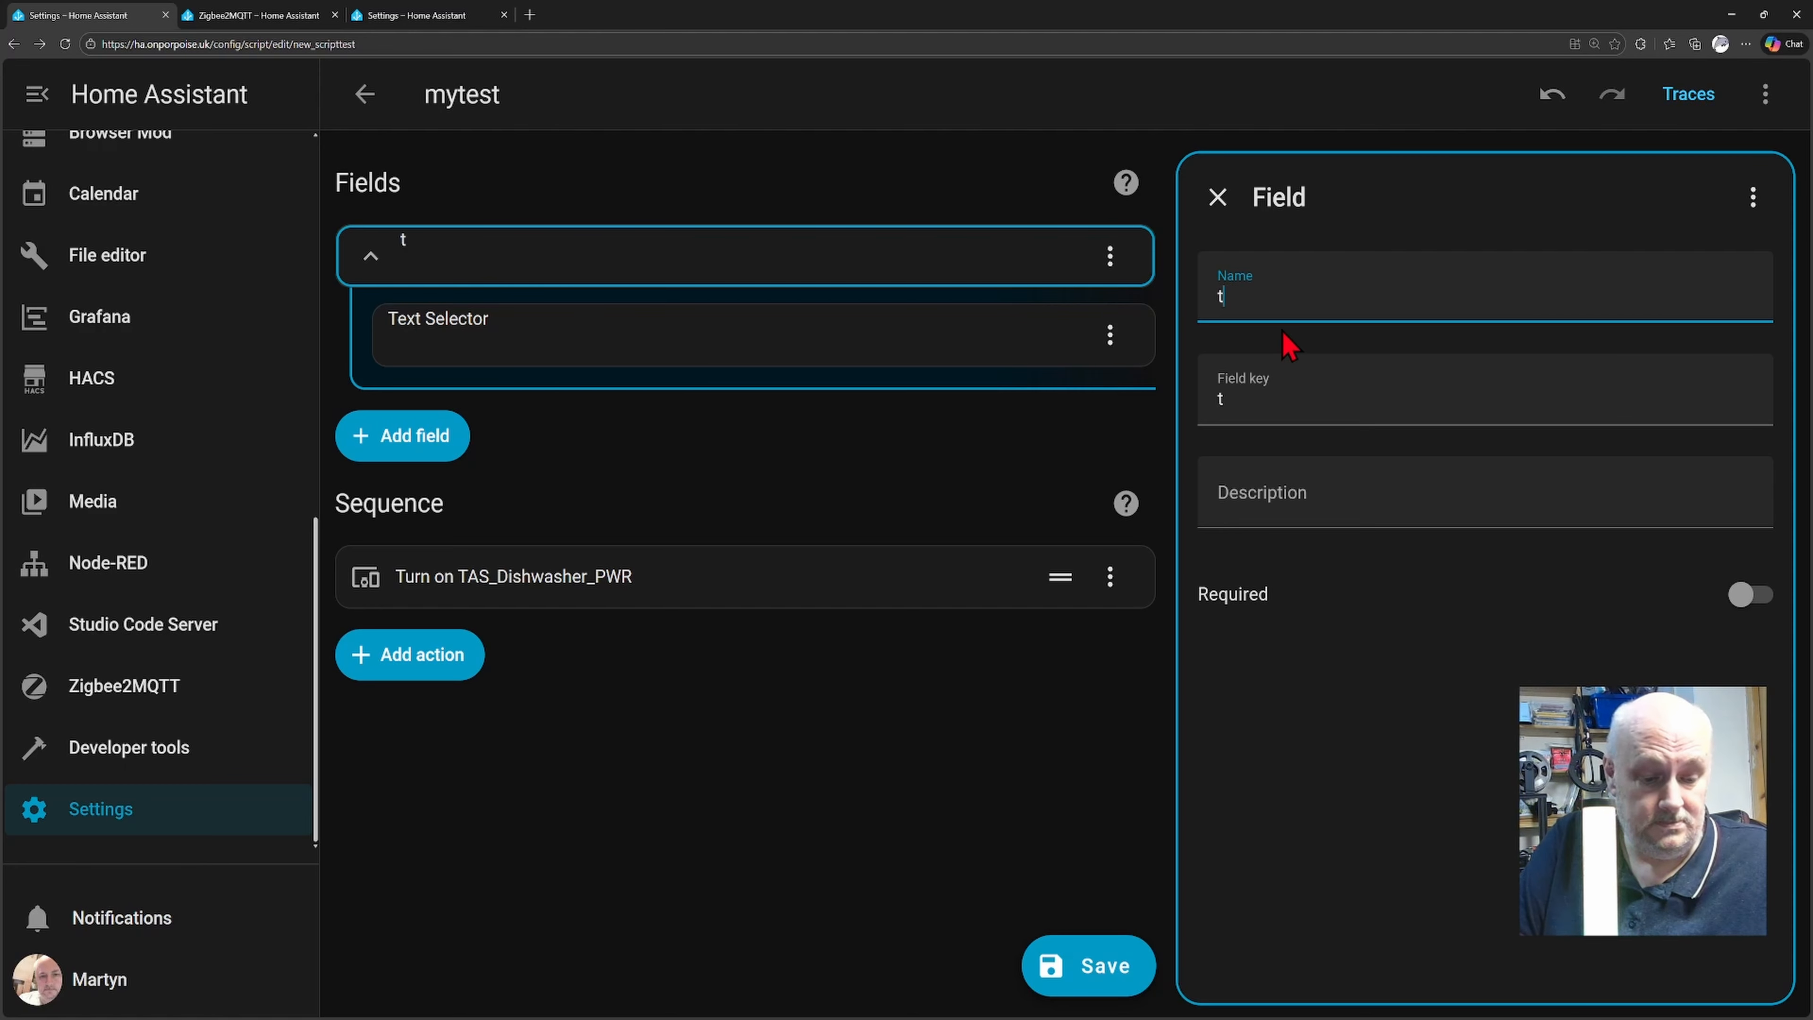
{"action": "type", "text": "info"}
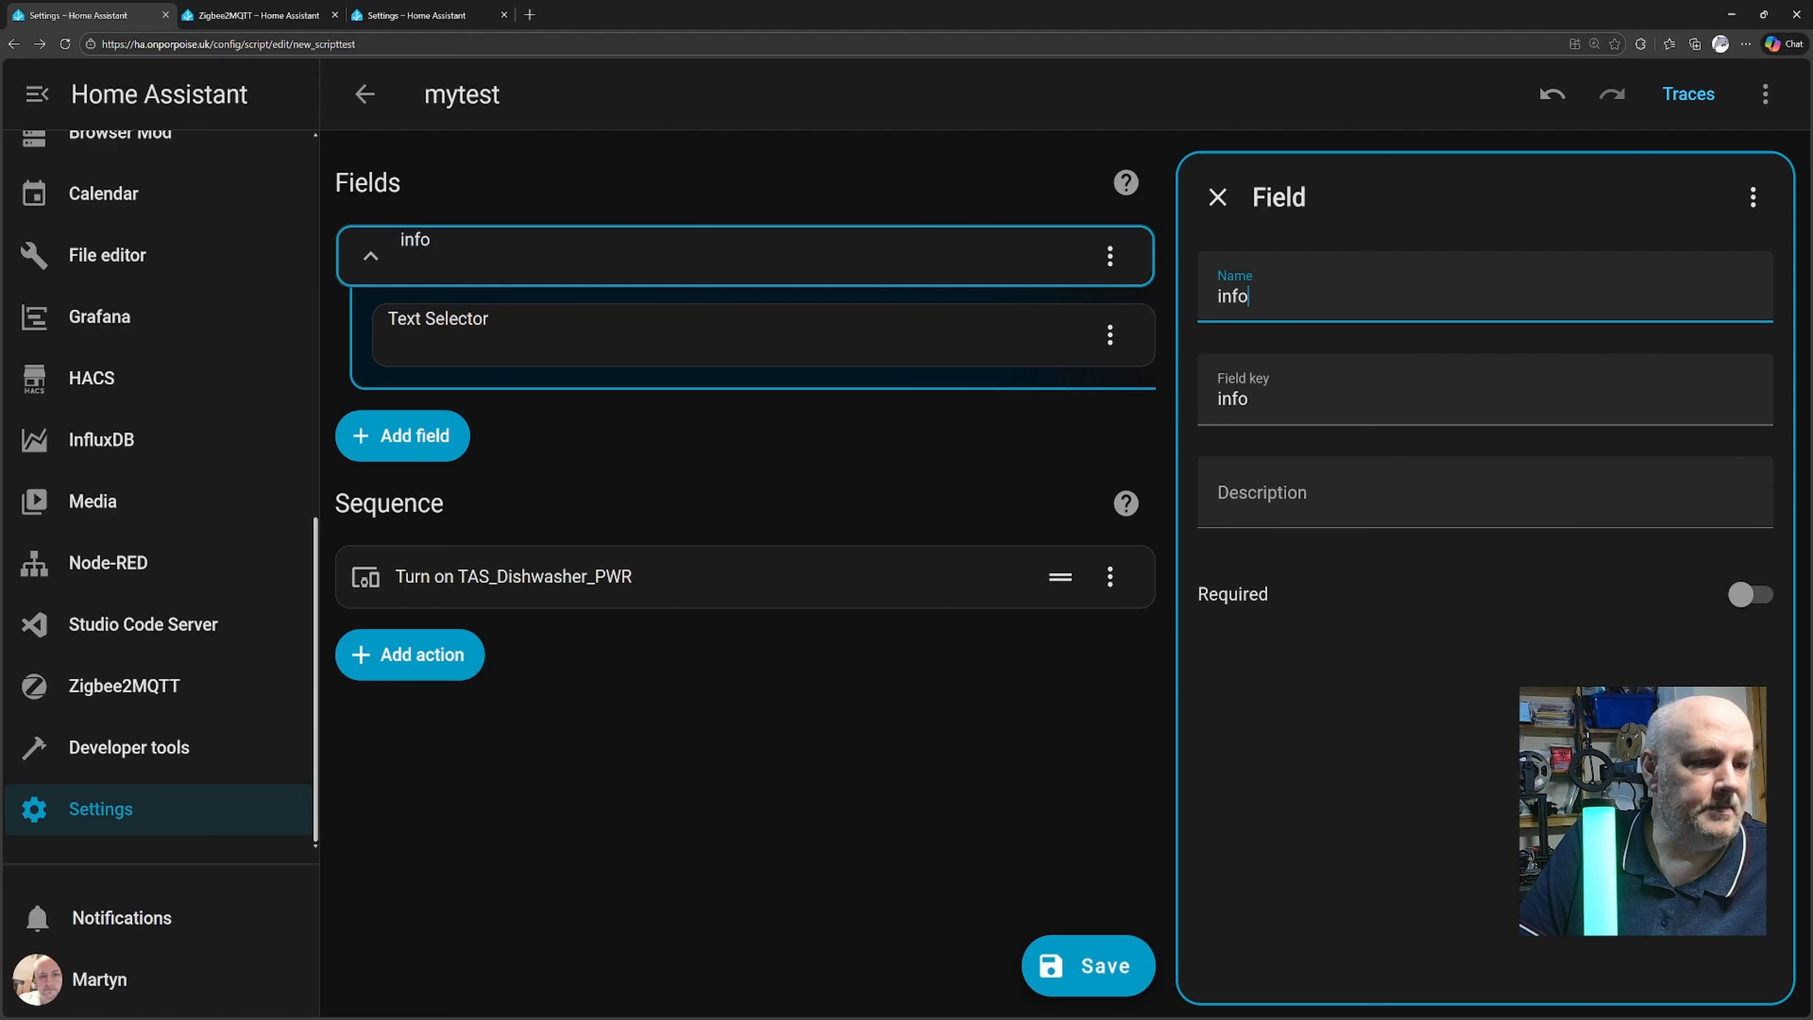
{"action": "left_click", "coordinate": [1116, 978]}
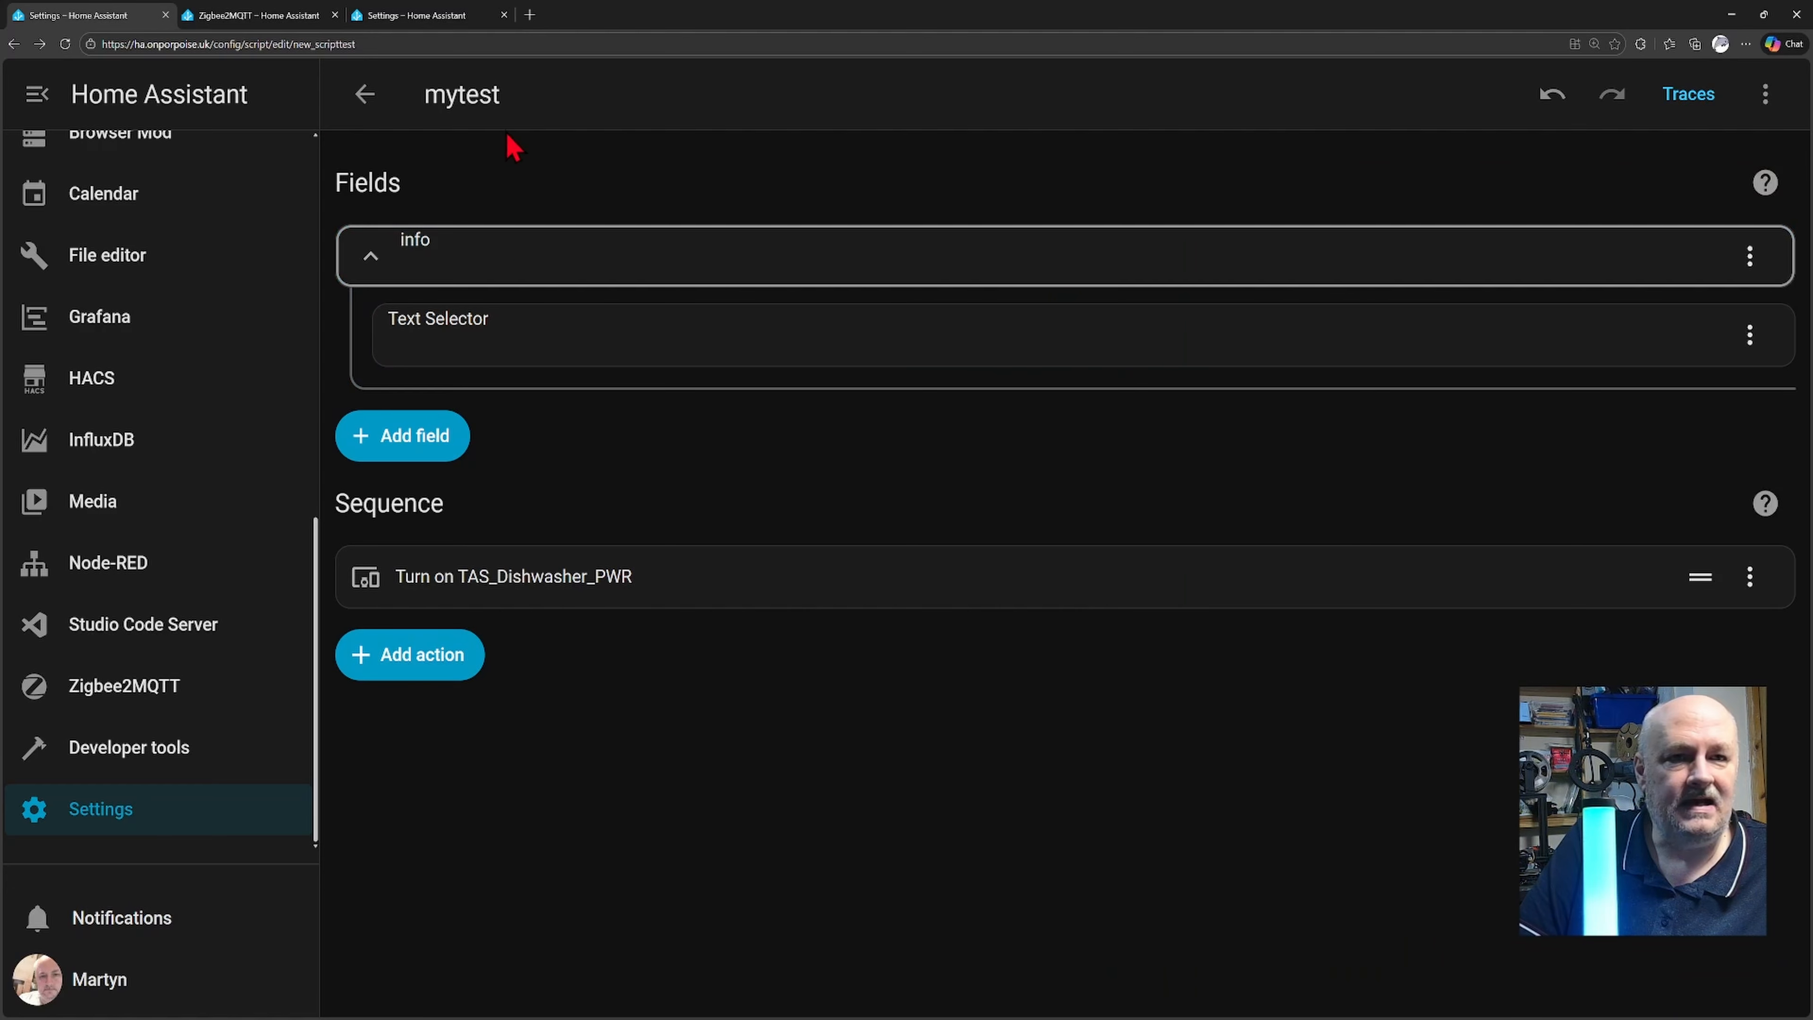
Step: Reopen the Light automation and delete the Script 'tl' action from Option 1
{"action": "left_click", "coordinate": [368, 96]}
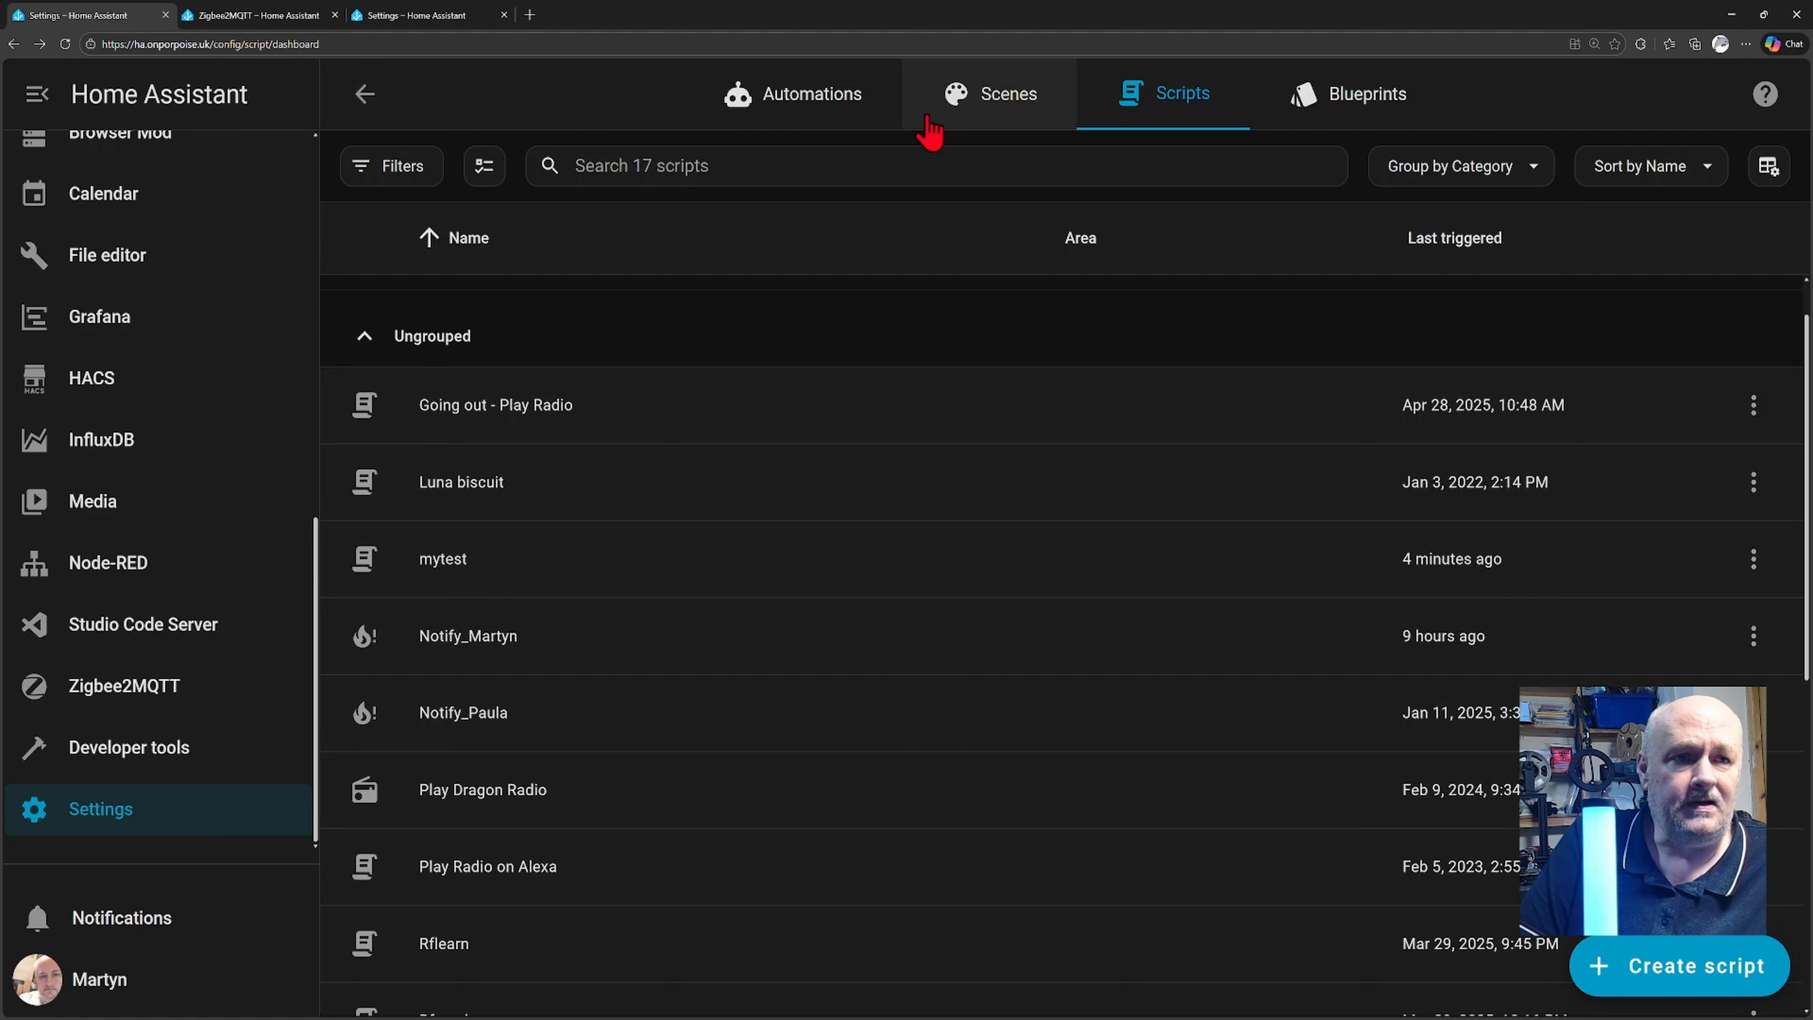
{"action": "left_click", "coordinate": [856, 127]}
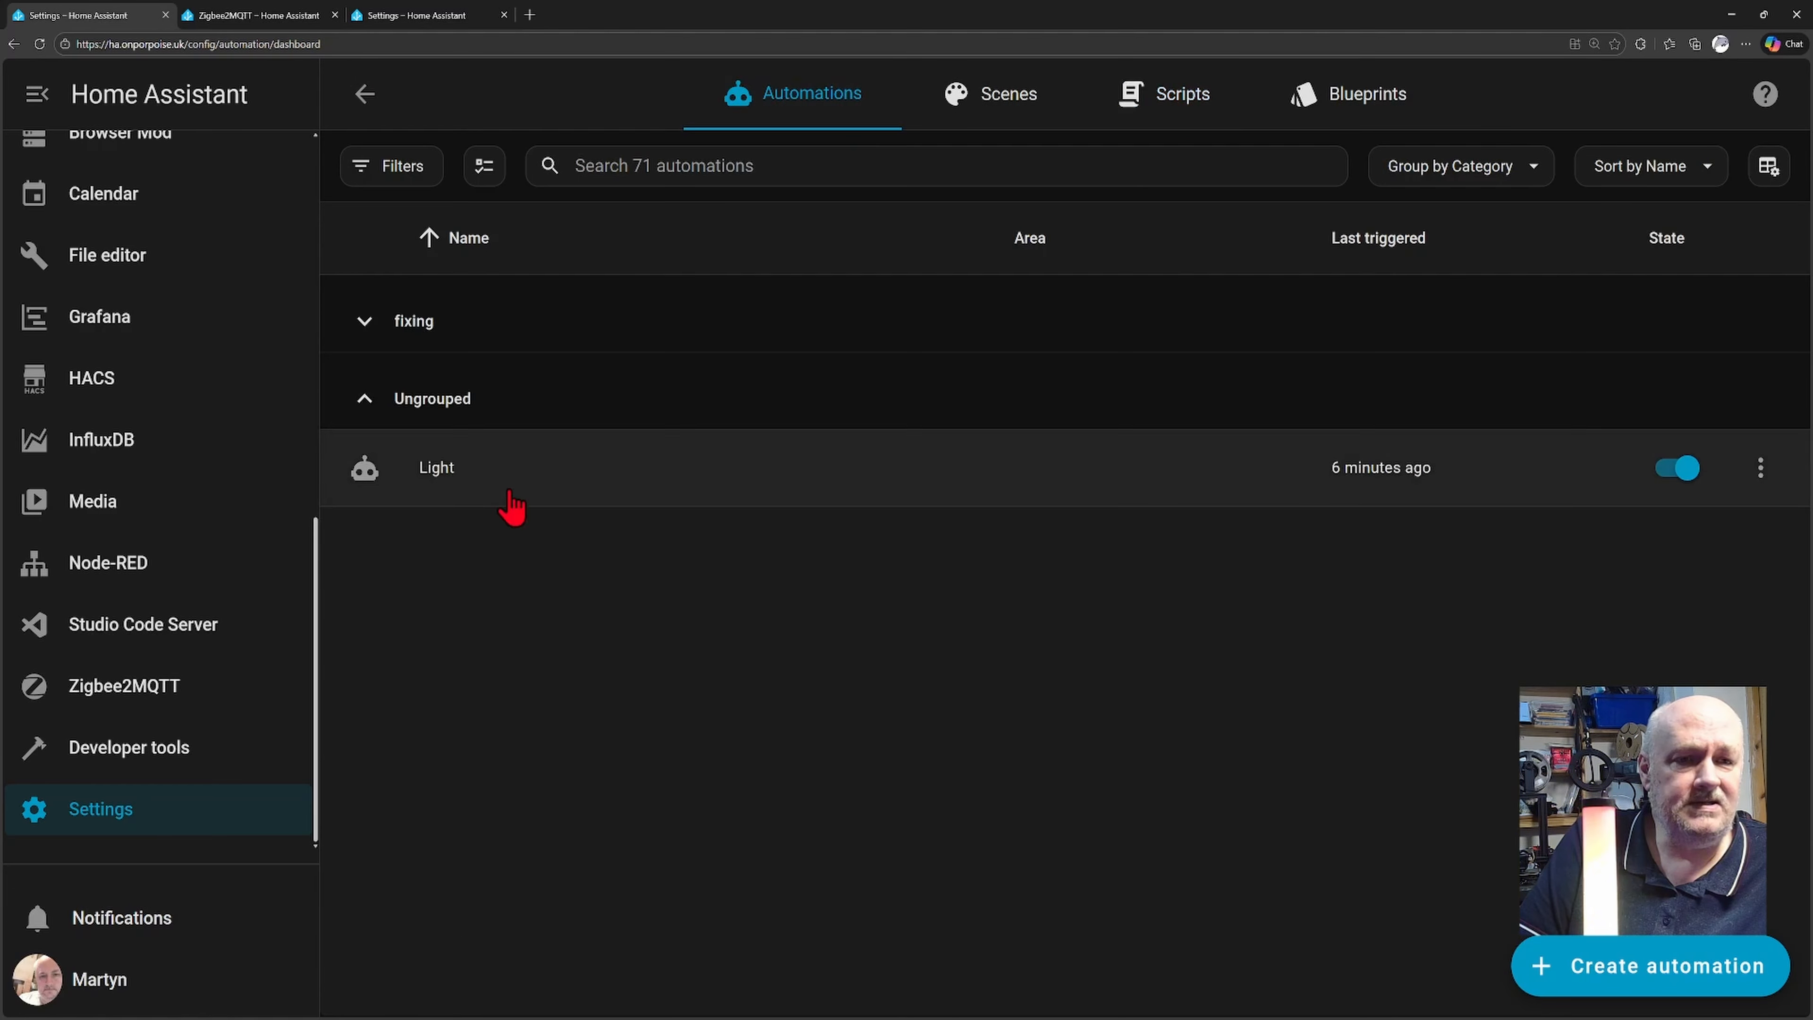
{"action": "left_click", "coordinate": [437, 491]}
{"action": "scroll", "coordinate": [557, 515], "scroll_direction": "down", "scroll_amount": 3}
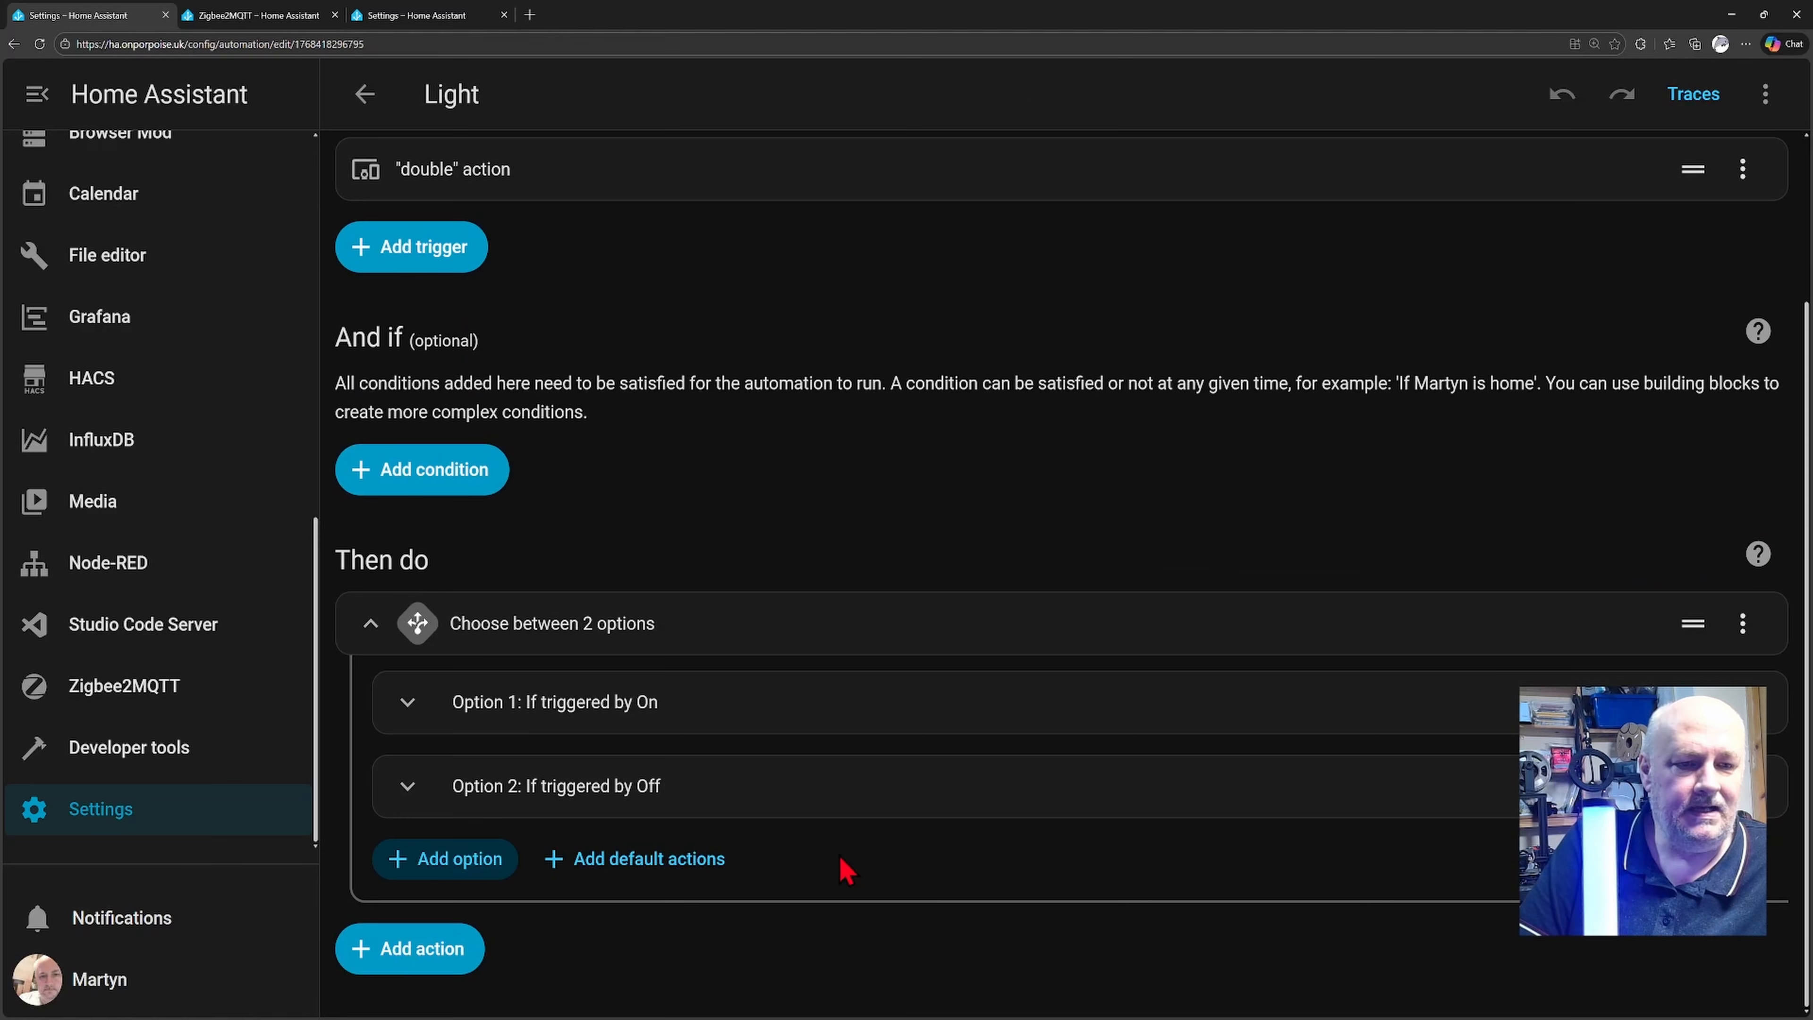
{"action": "left_click", "coordinate": [404, 705]}
{"action": "scroll", "coordinate": [647, 704], "scroll_direction": "down", "scroll_amount": 4}
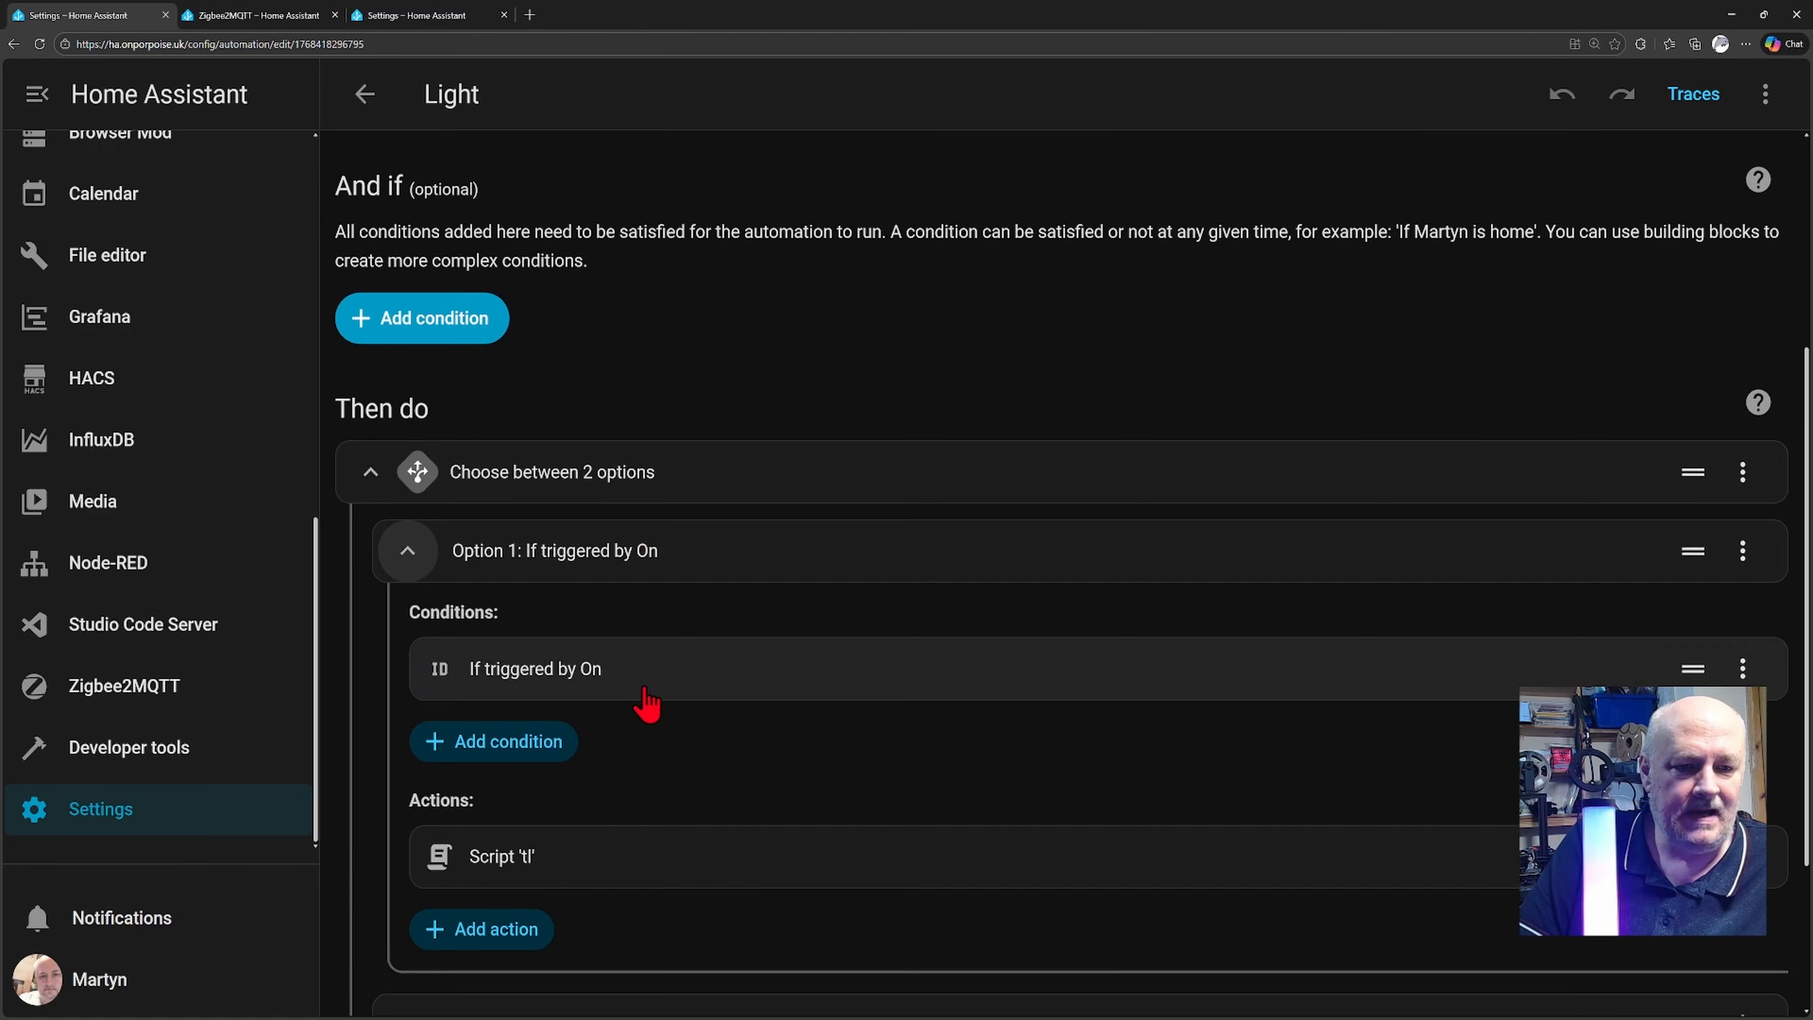
{"action": "left_click", "coordinate": [498, 723]}
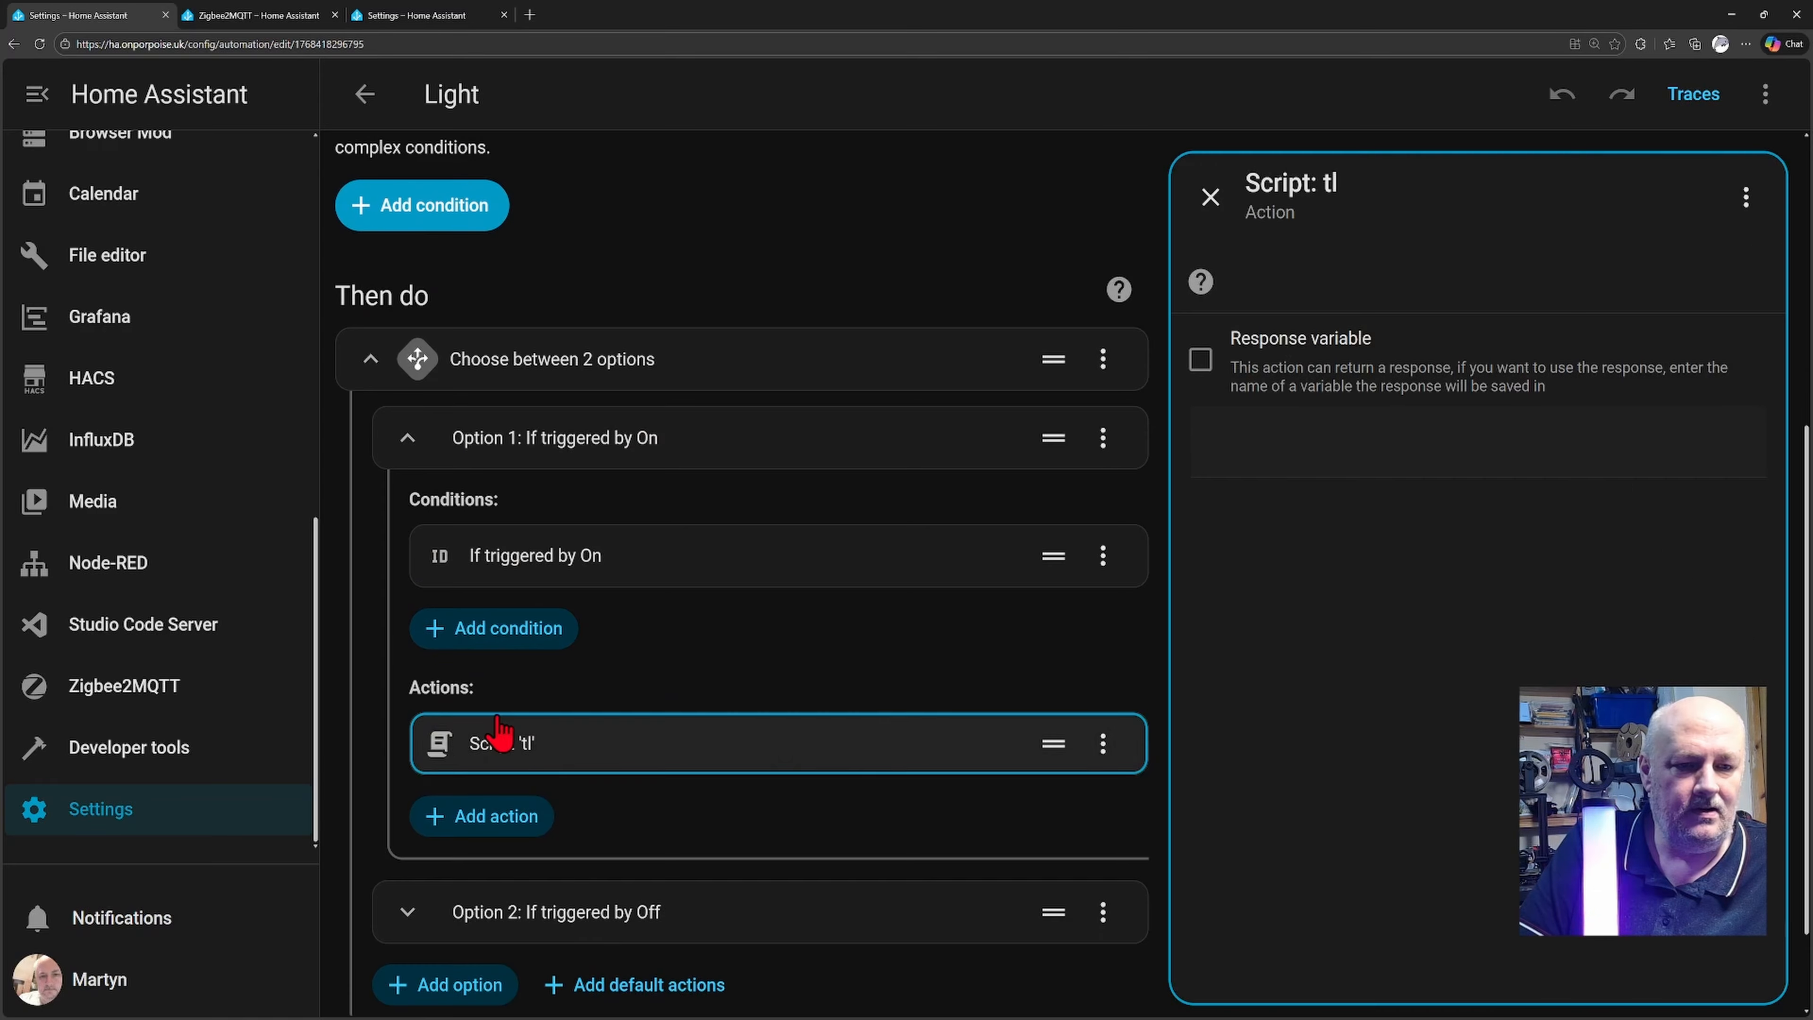
{"action": "left_click", "coordinate": [1102, 746]}
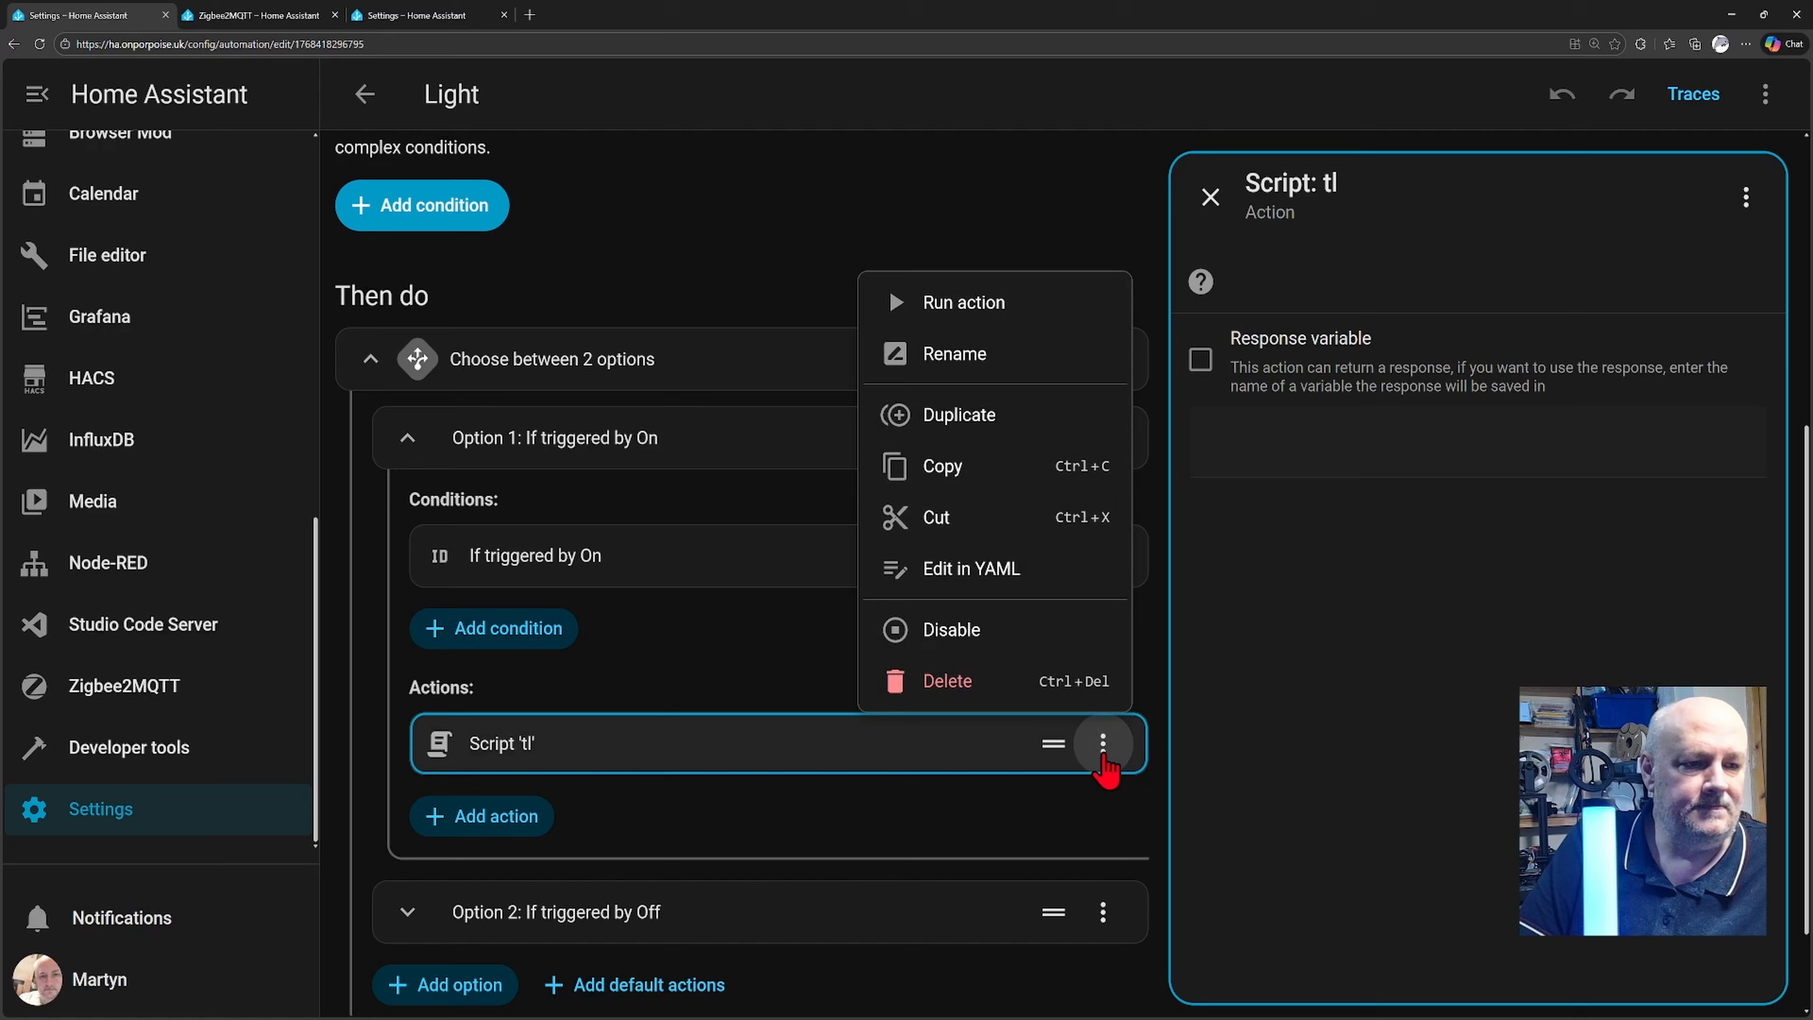
{"action": "left_click", "coordinate": [998, 687]}
Step: Add the mytest script from the Script actions to Option 1 and save the Light automation
{"action": "left_click", "coordinate": [491, 707]}
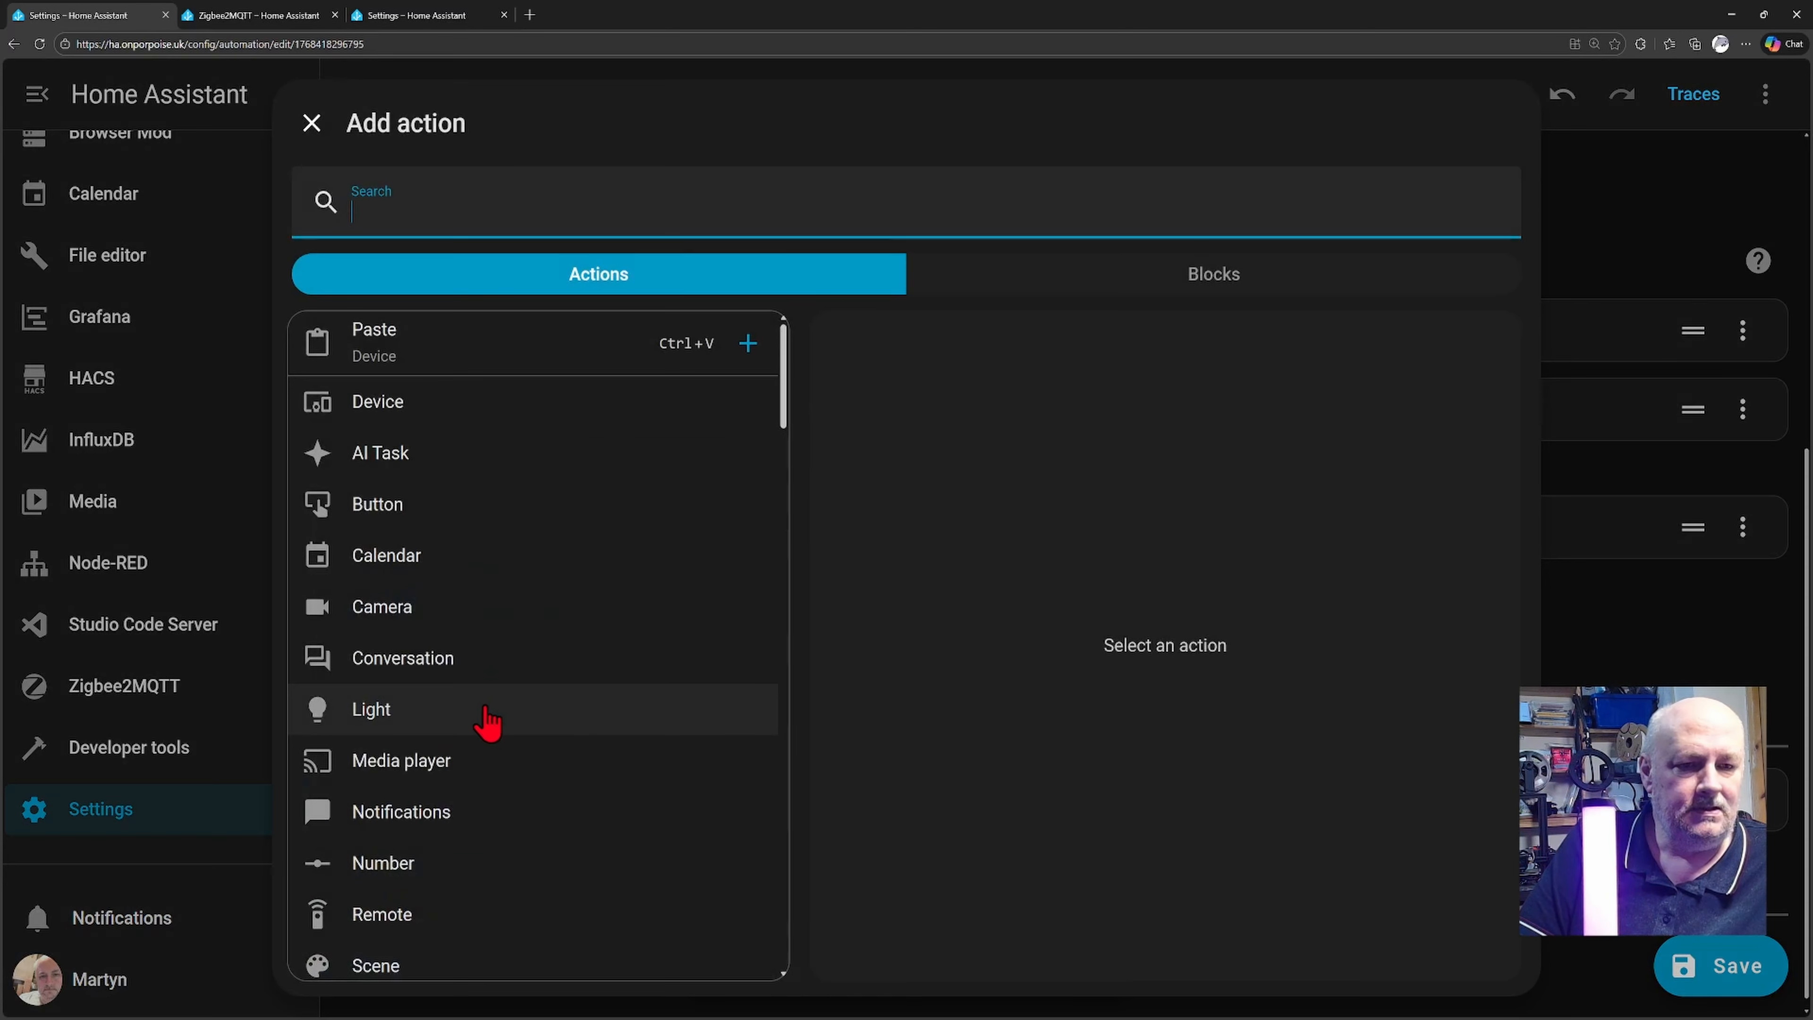
{"action": "scroll", "coordinate": [491, 715], "scroll_direction": "down", "scroll_amount": 10}
{"action": "scroll", "coordinate": [490, 721], "scroll_direction": "down", "scroll_amount": 12}
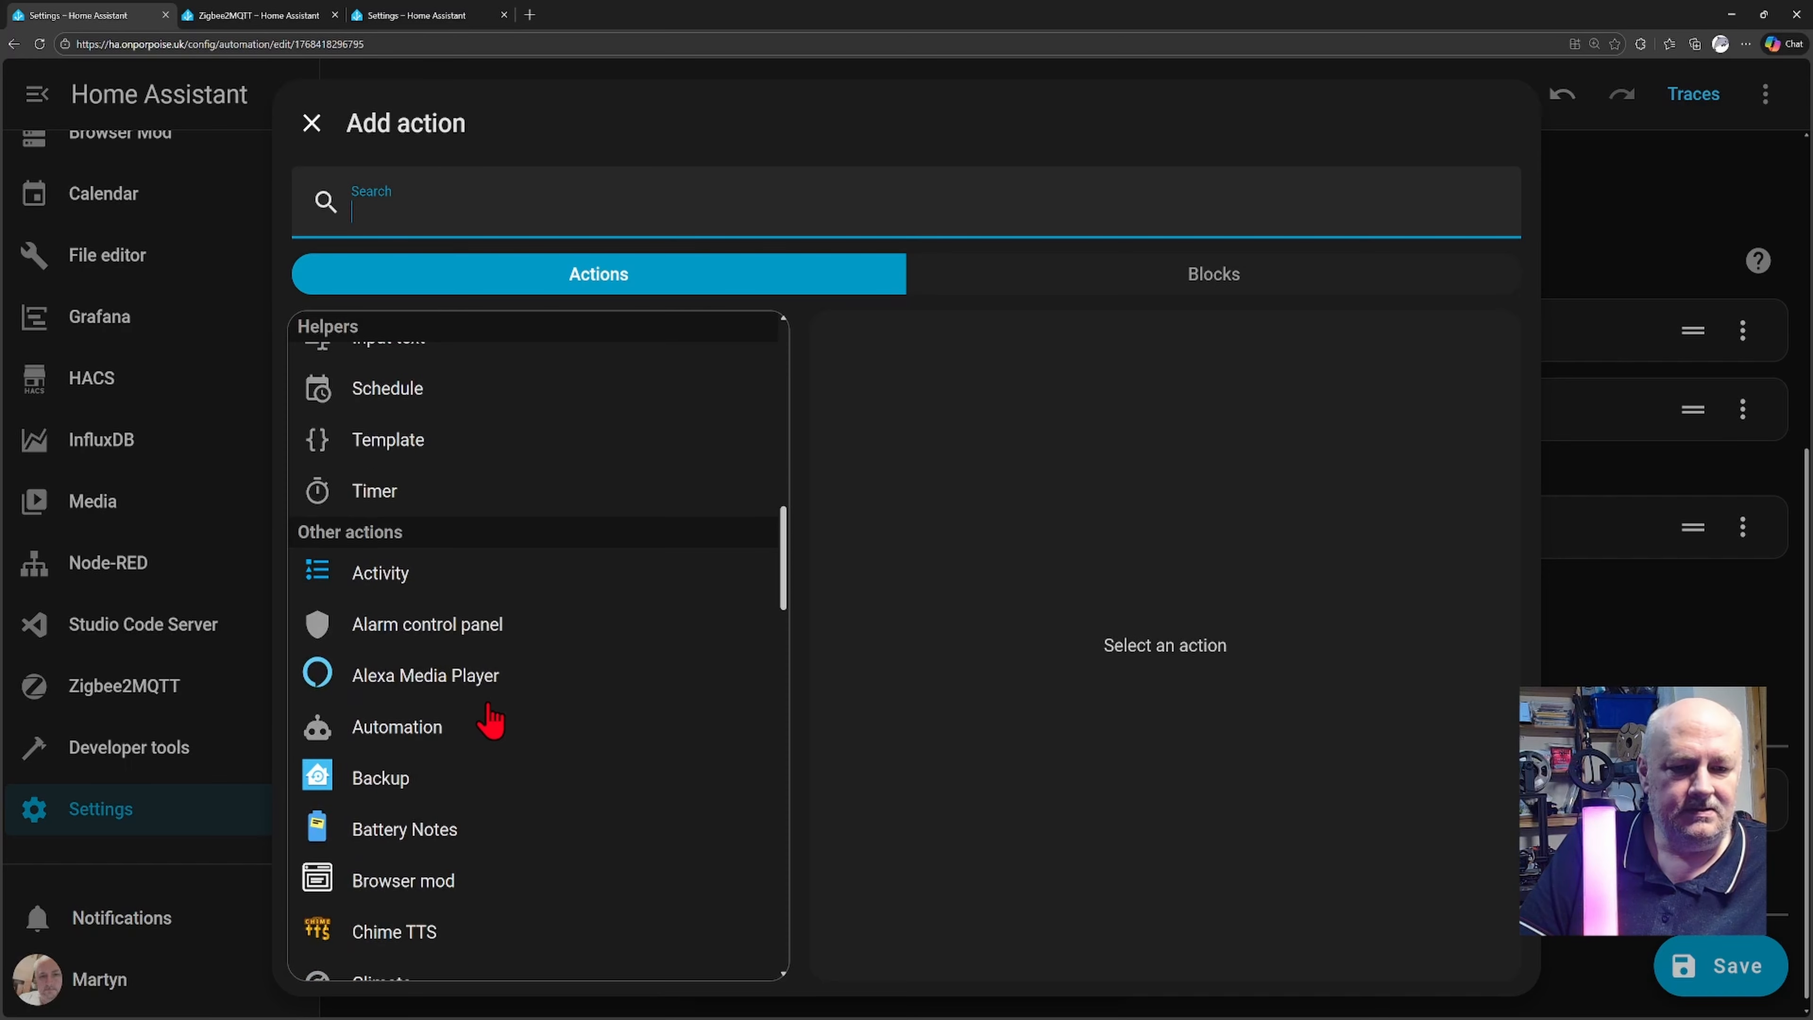
{"action": "scroll", "coordinate": [491, 721], "scroll_direction": "down", "scroll_amount": 10}
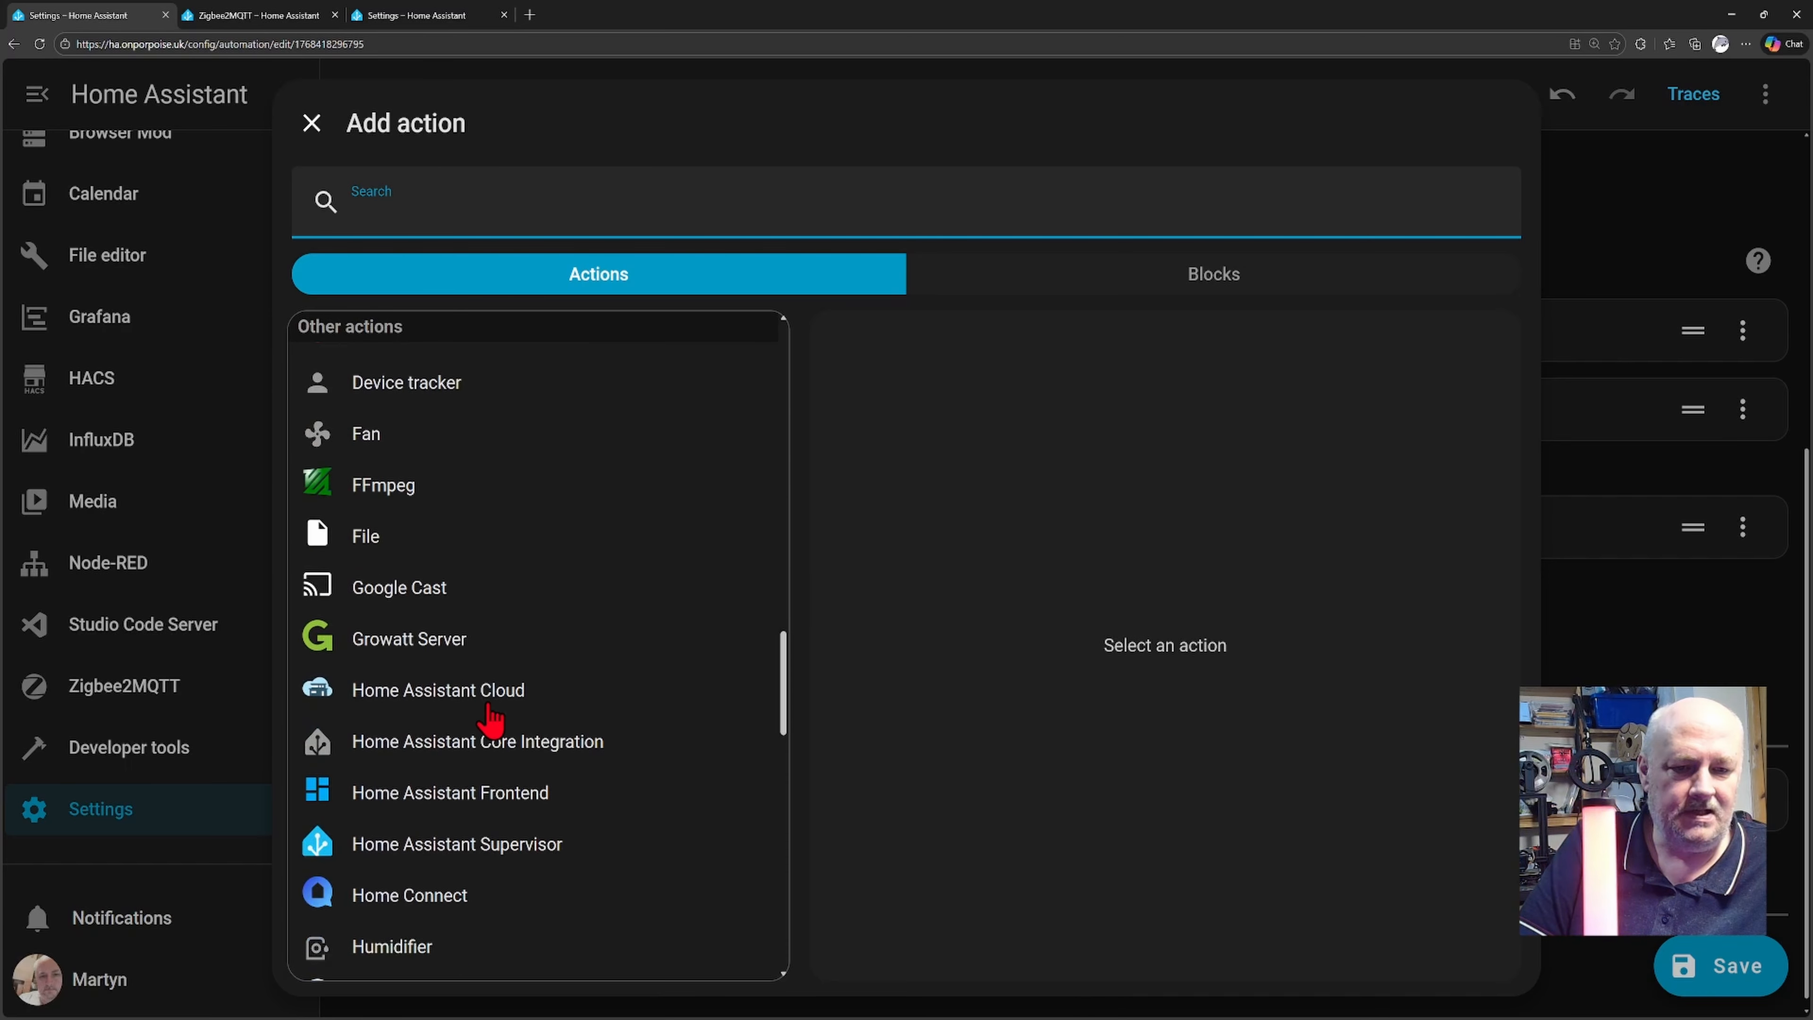
{"action": "scroll", "coordinate": [489, 724], "scroll_direction": "down", "scroll_amount": 6}
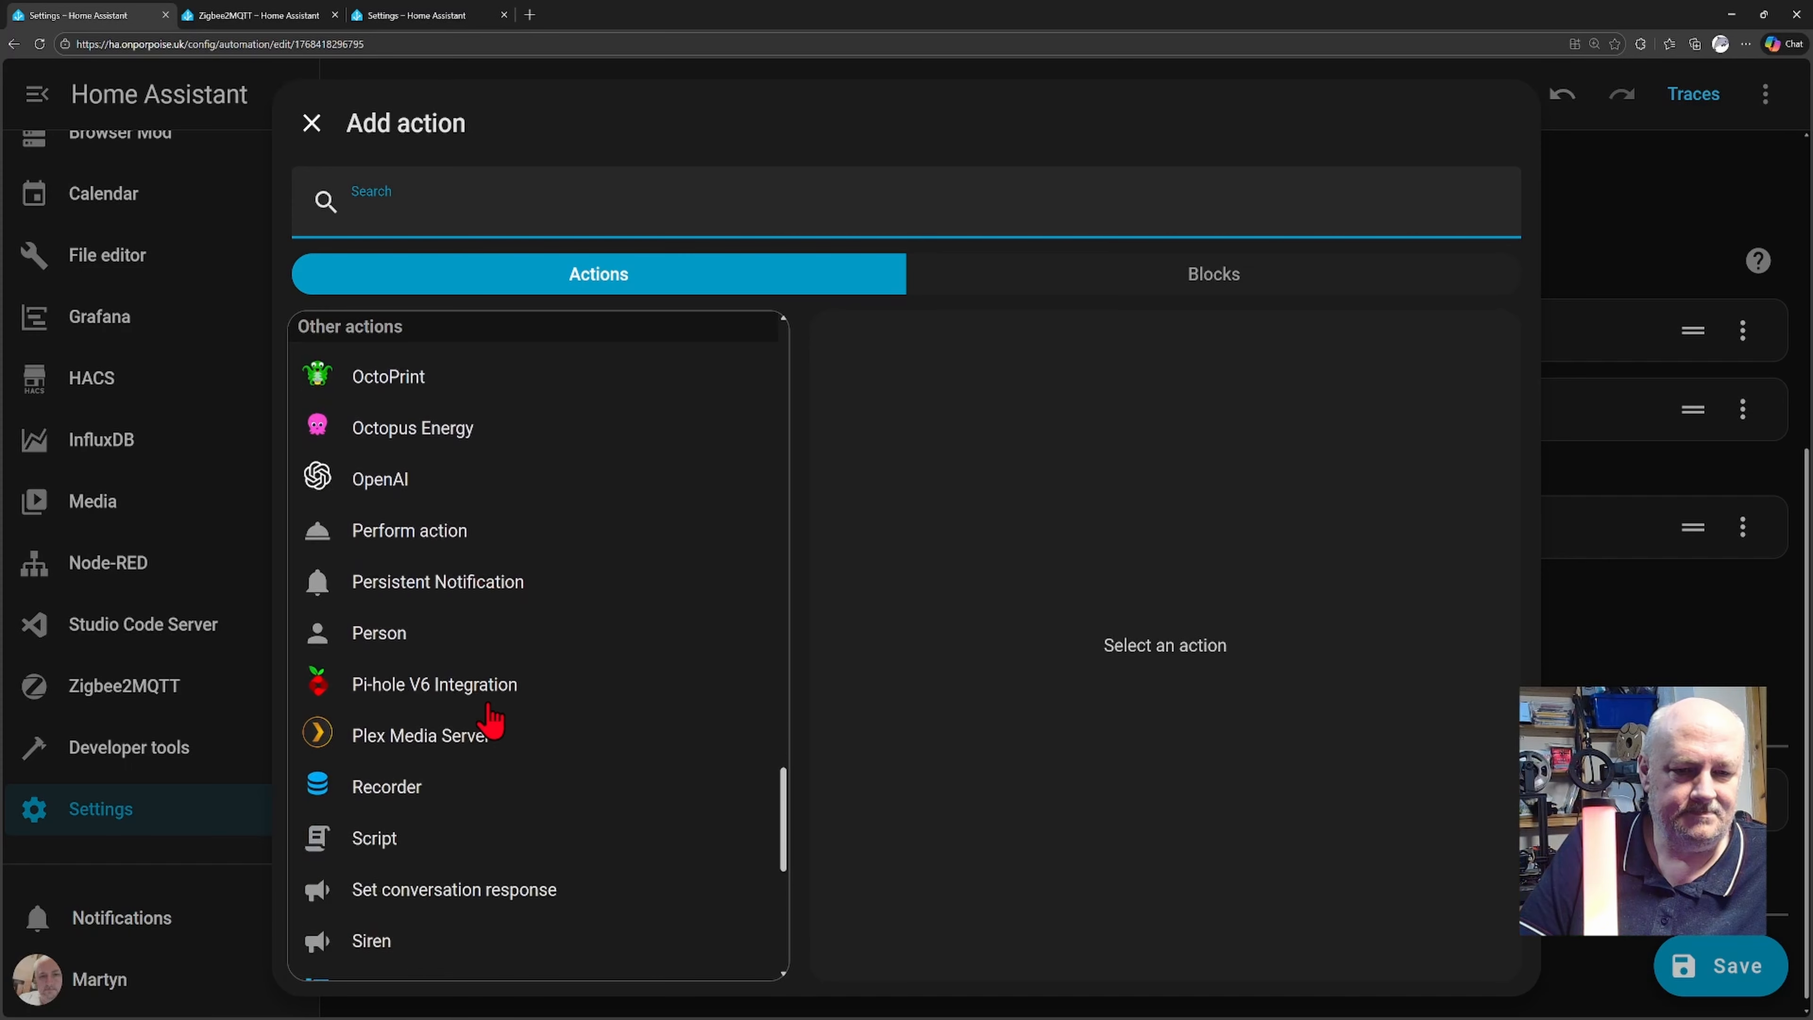
{"action": "left_click", "coordinate": [393, 714]}
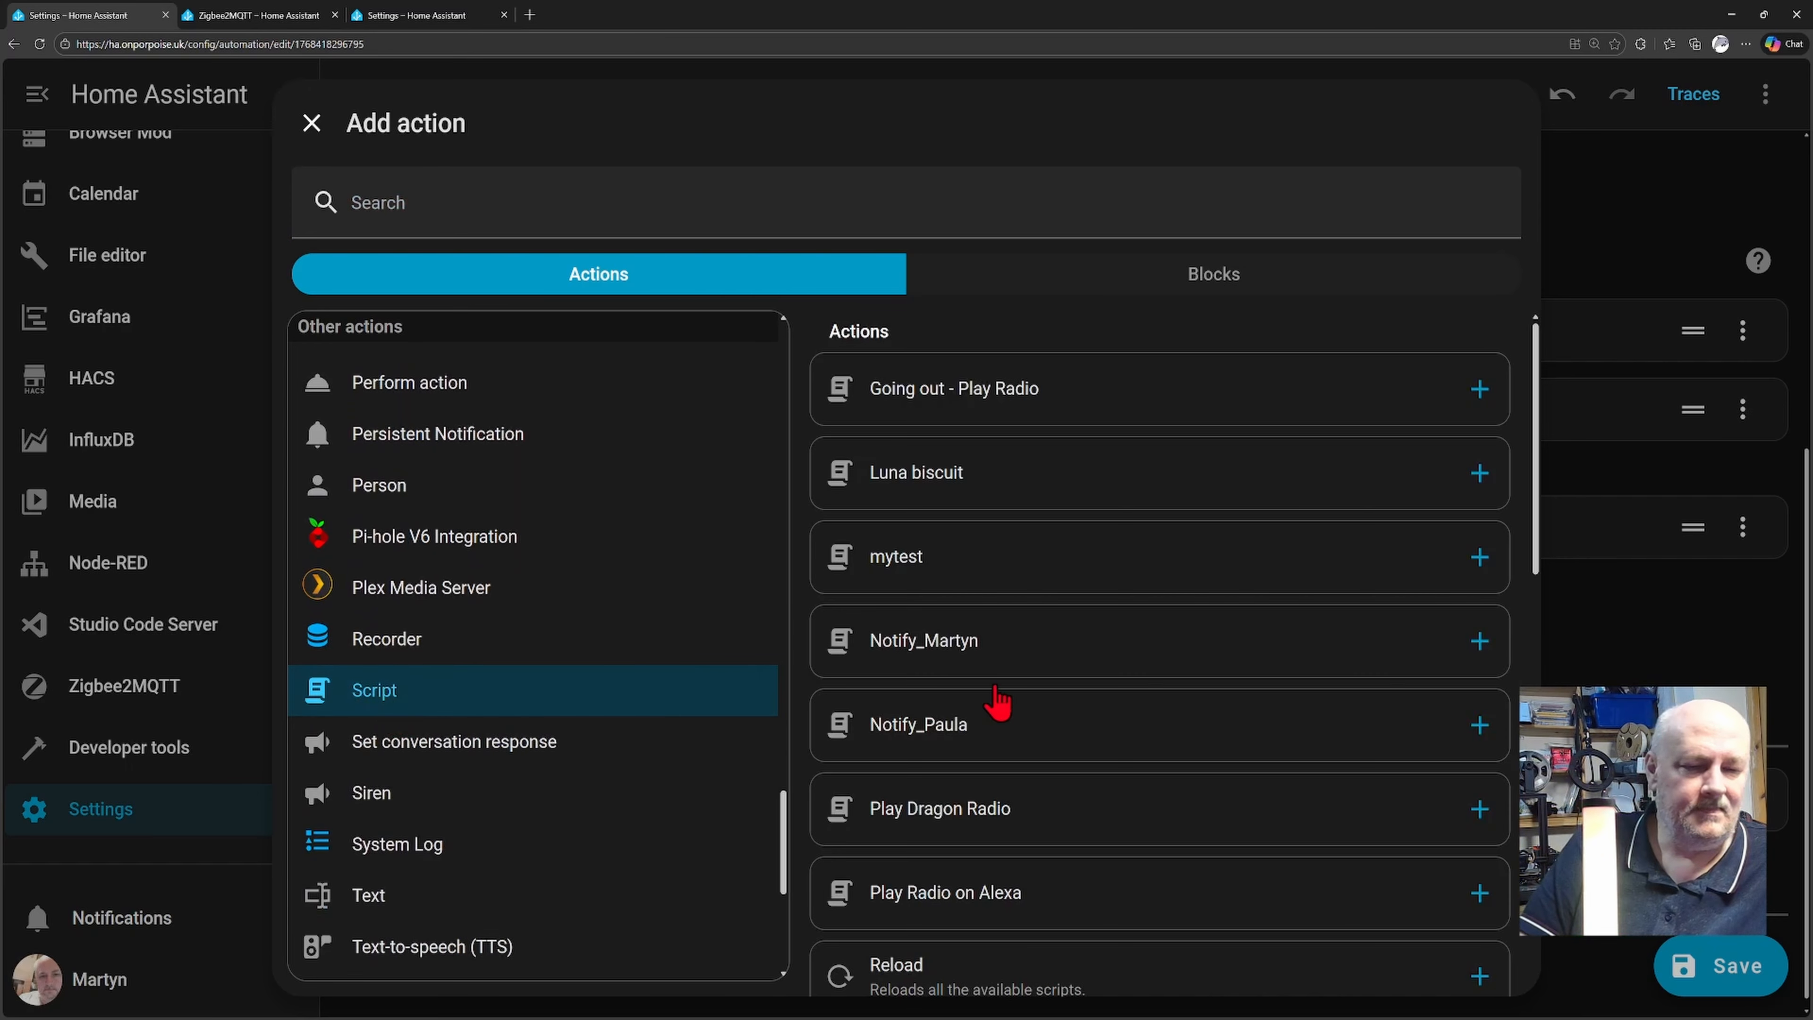
{"action": "left_click", "coordinate": [896, 565]}
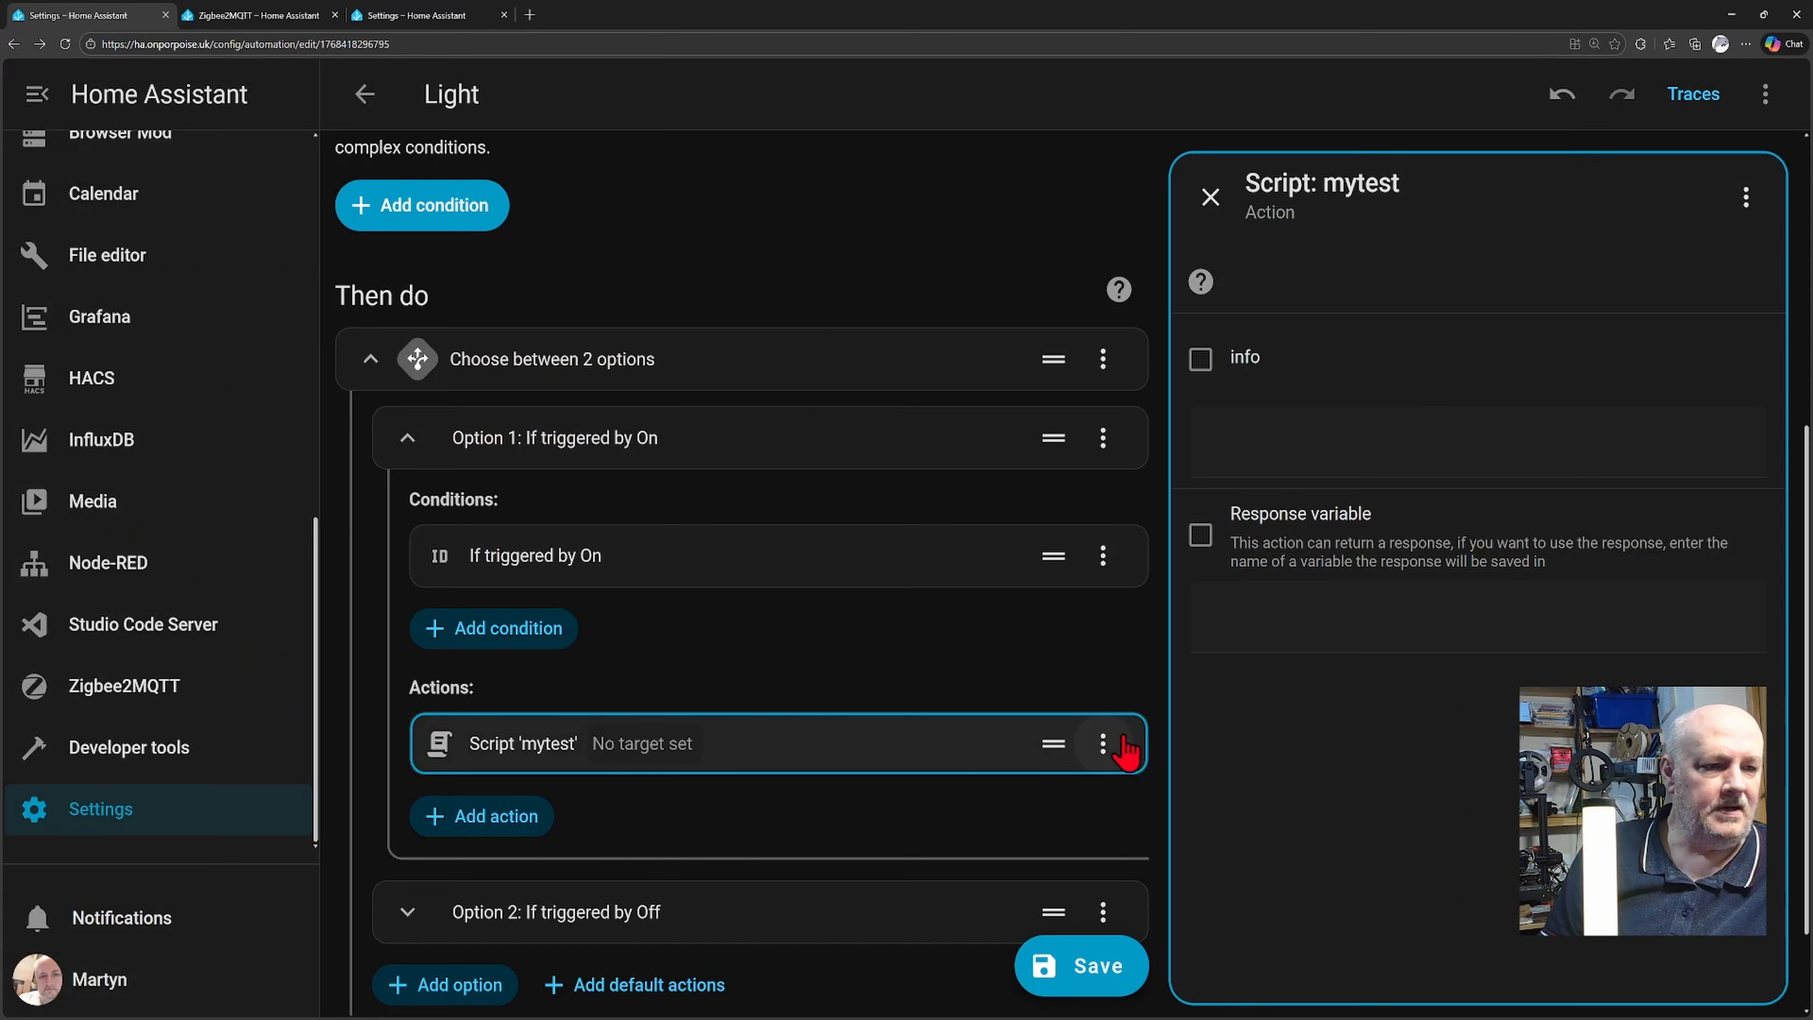
{"action": "left_click", "coordinate": [1089, 964]}
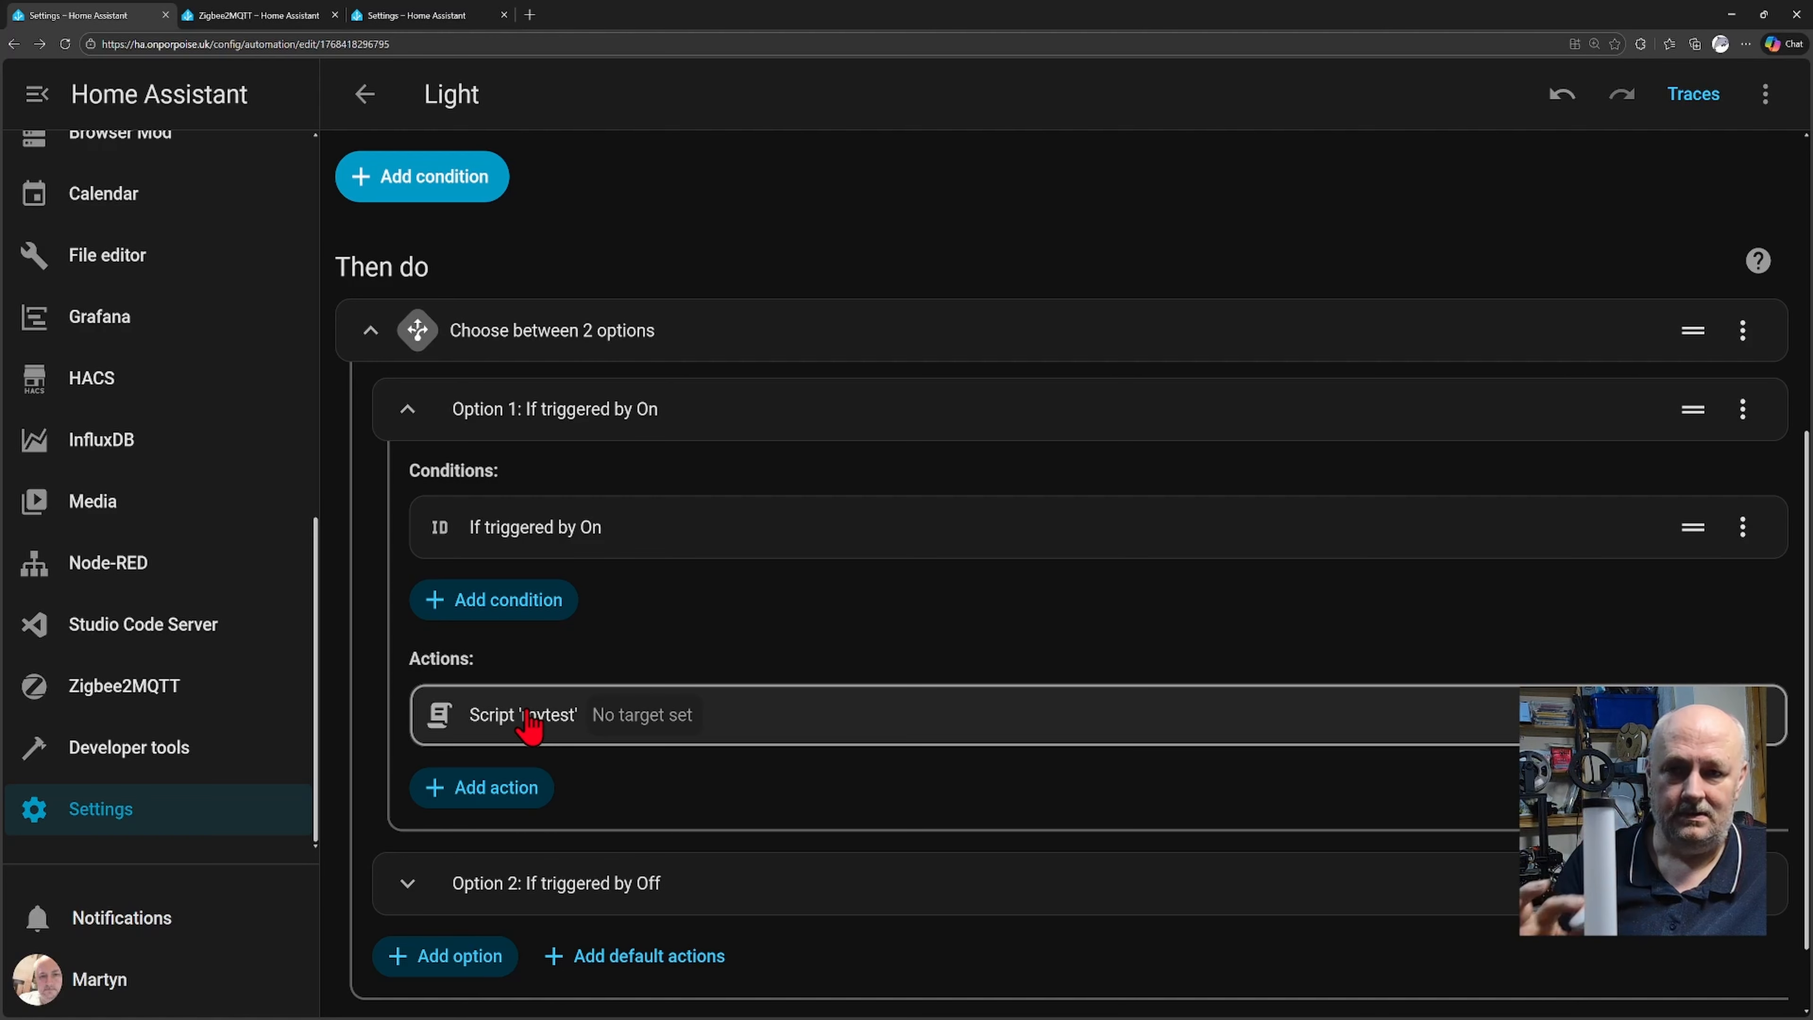
Step: Review the Light automation's "single" action trigger settings and the matching condition and script action in Option 1
{"action": "scroll", "coordinate": [667, 579], "scroll_direction": "up", "scroll_amount": 4}
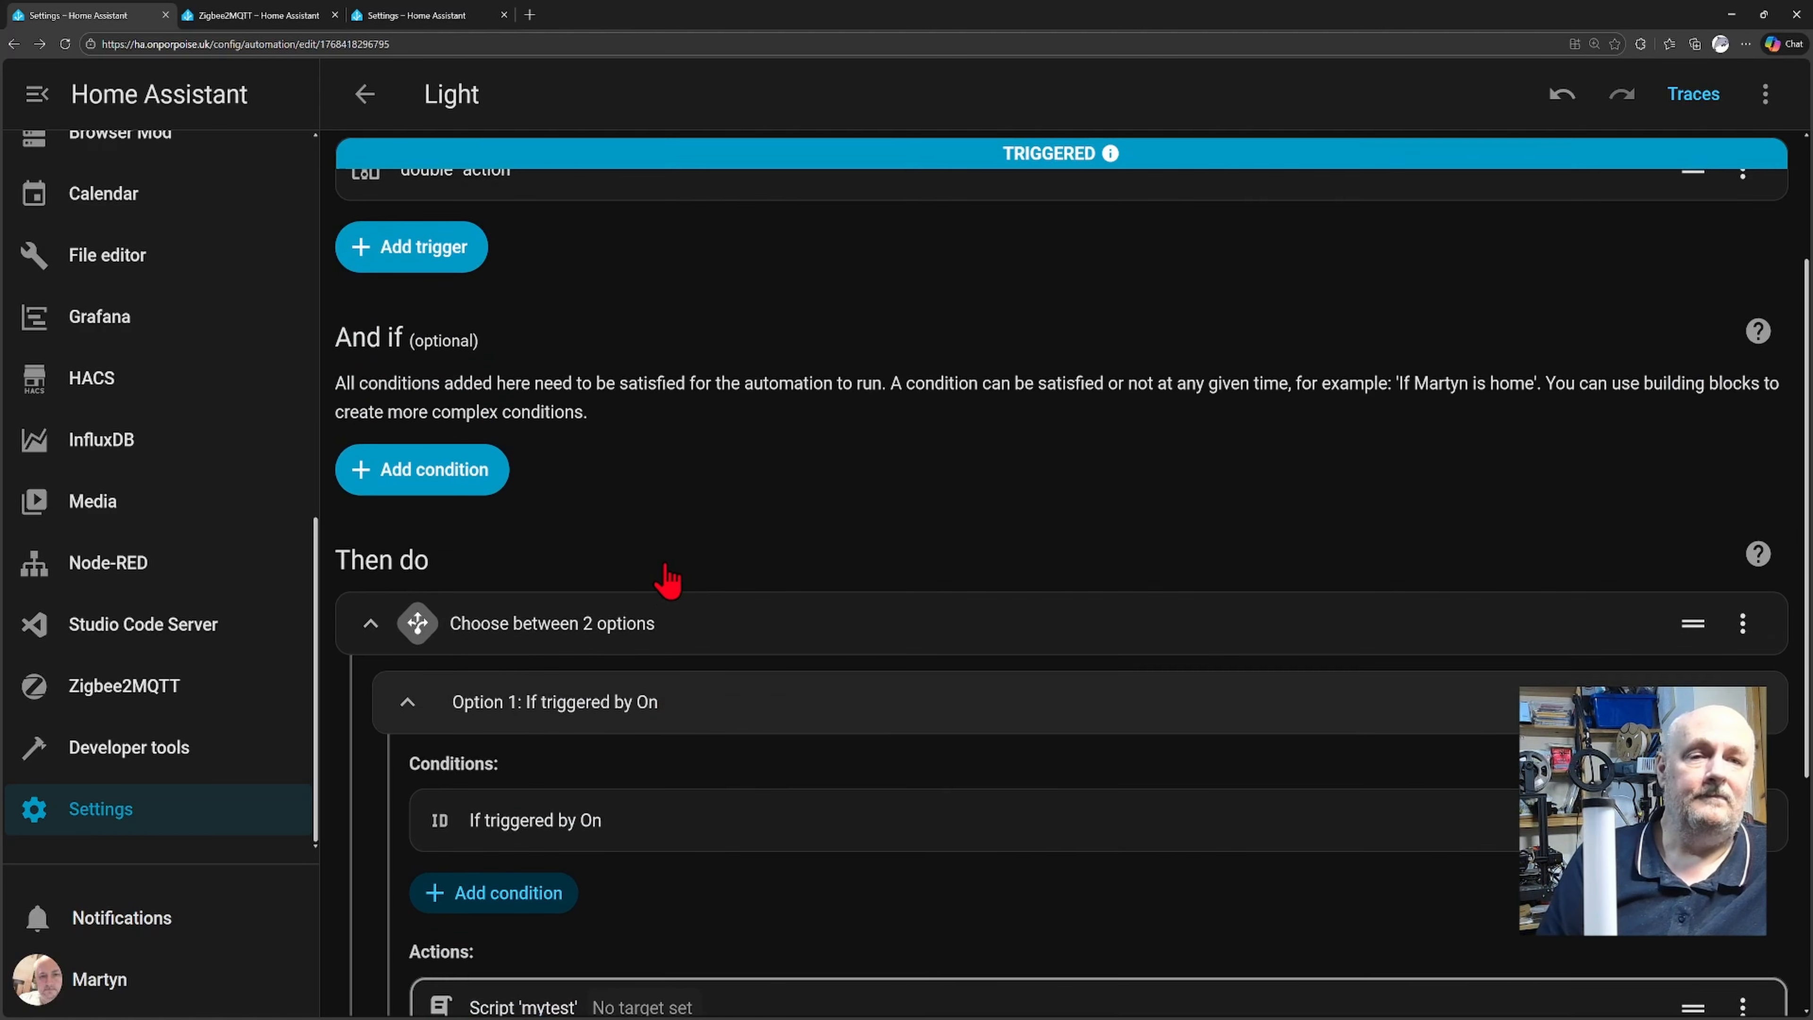
{"action": "scroll", "coordinate": [668, 579], "scroll_direction": "up", "scroll_amount": 3}
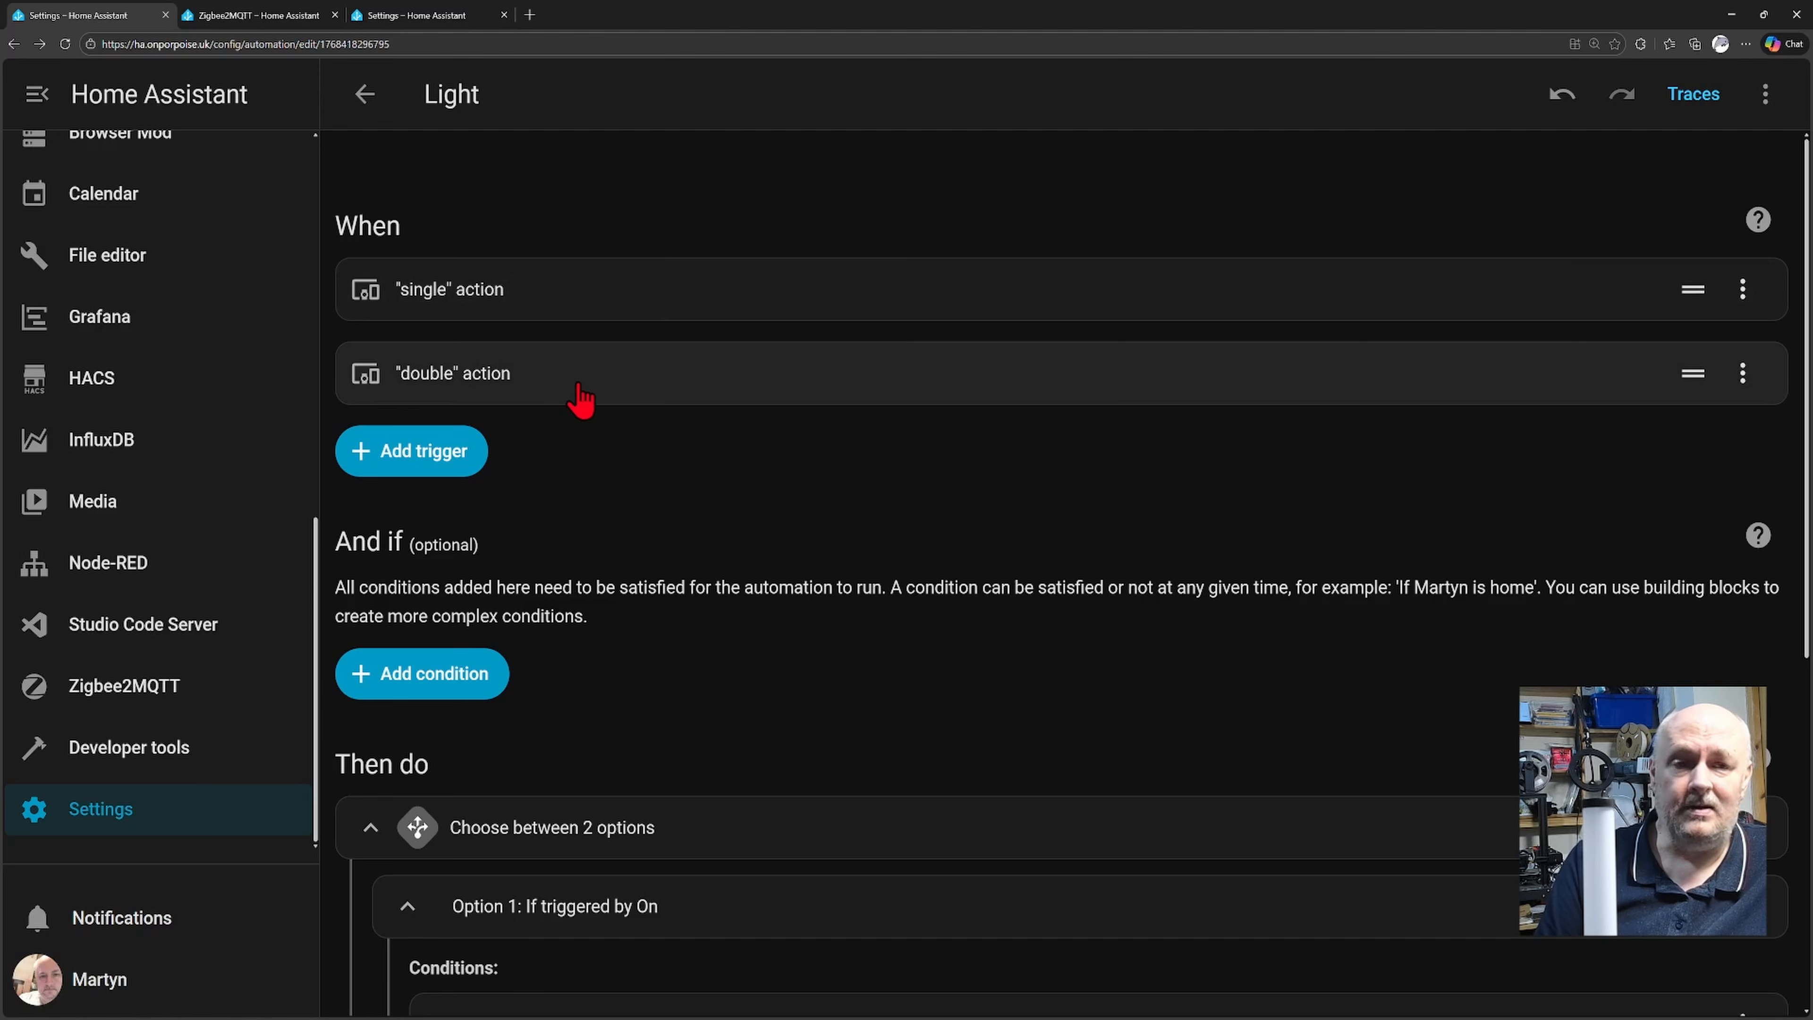
{"action": "left_click", "coordinate": [971, 315]}
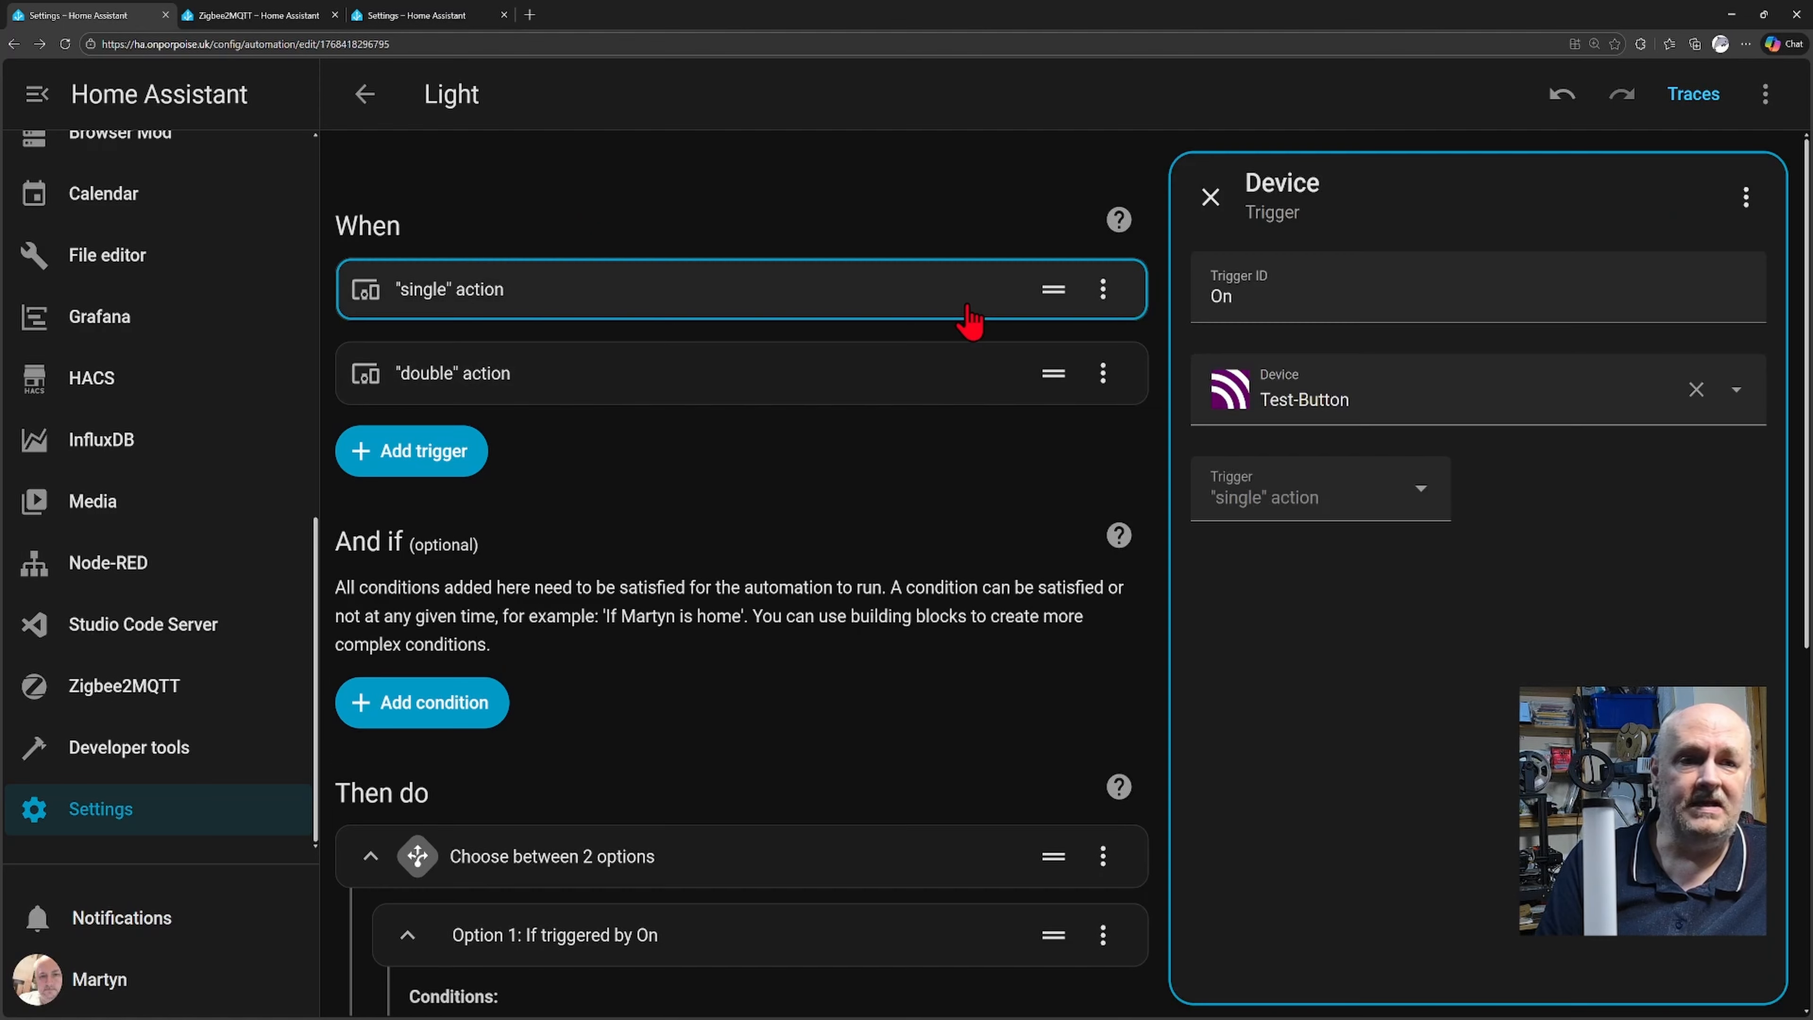
{"action": "scroll", "coordinate": [518, 332], "scroll_direction": "down", "scroll_amount": 5}
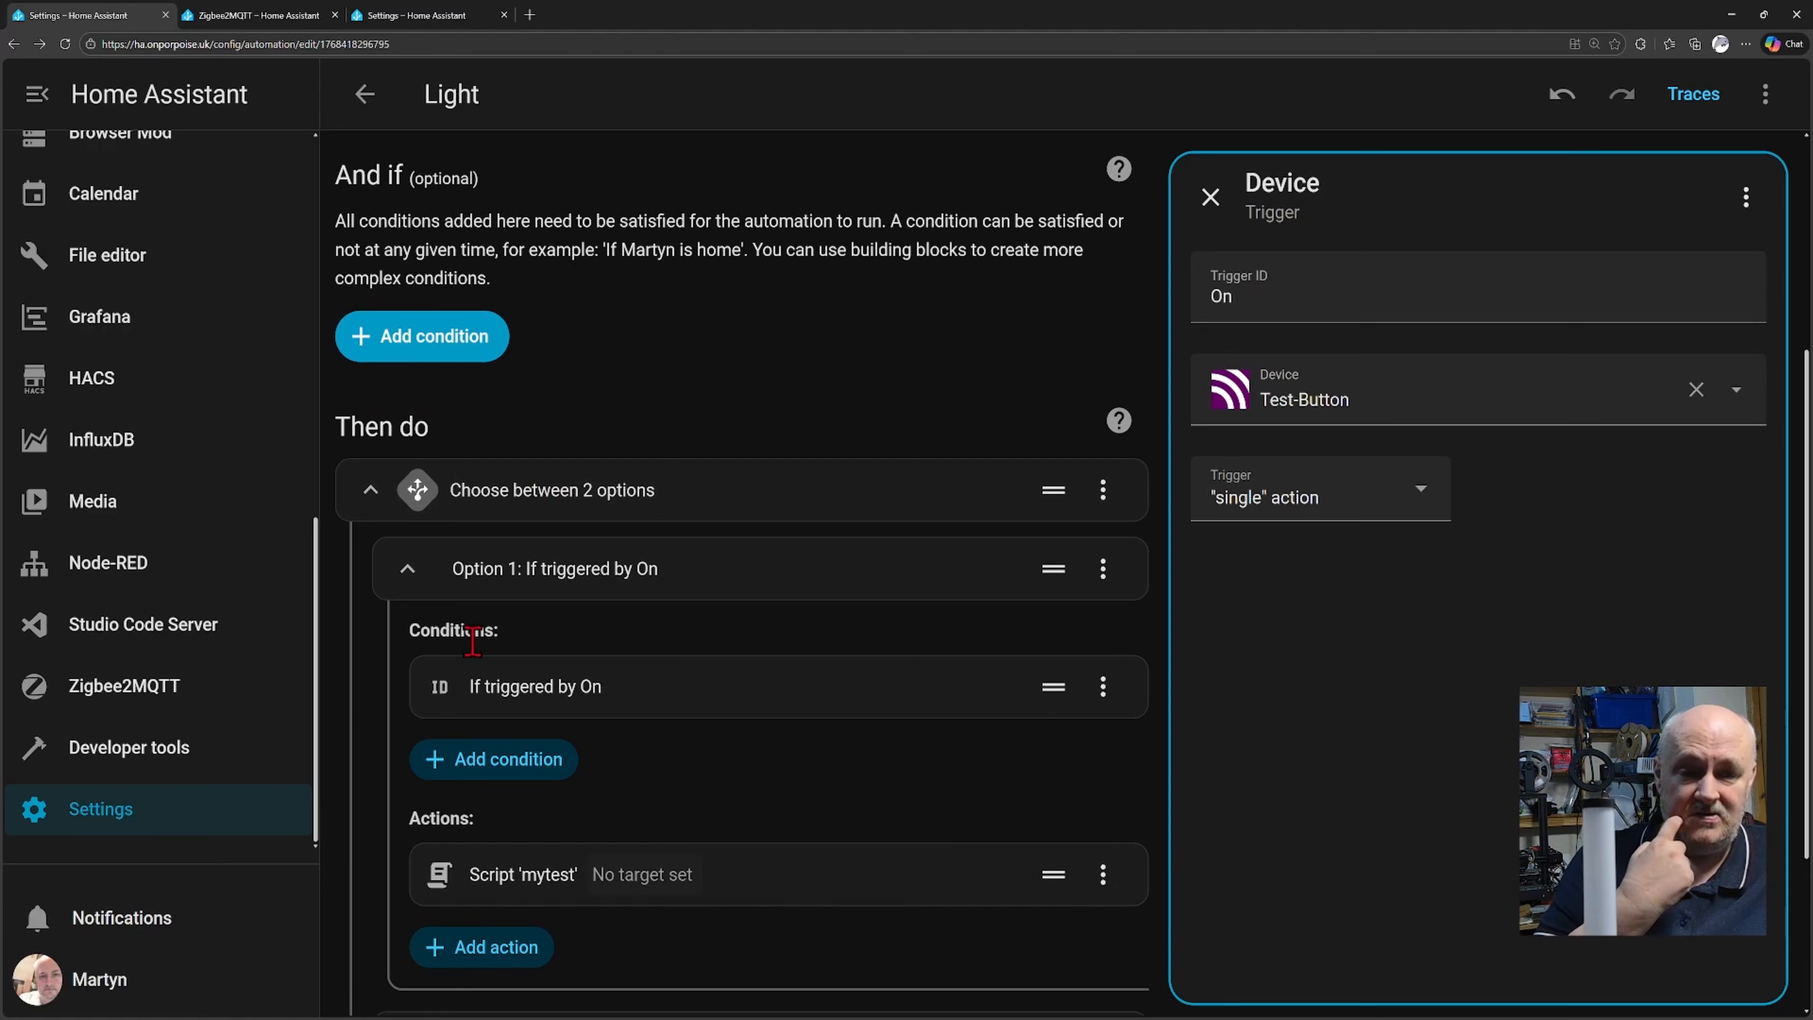
{"action": "scroll", "coordinate": [553, 615], "scroll_direction": "down", "scroll_amount": 3}
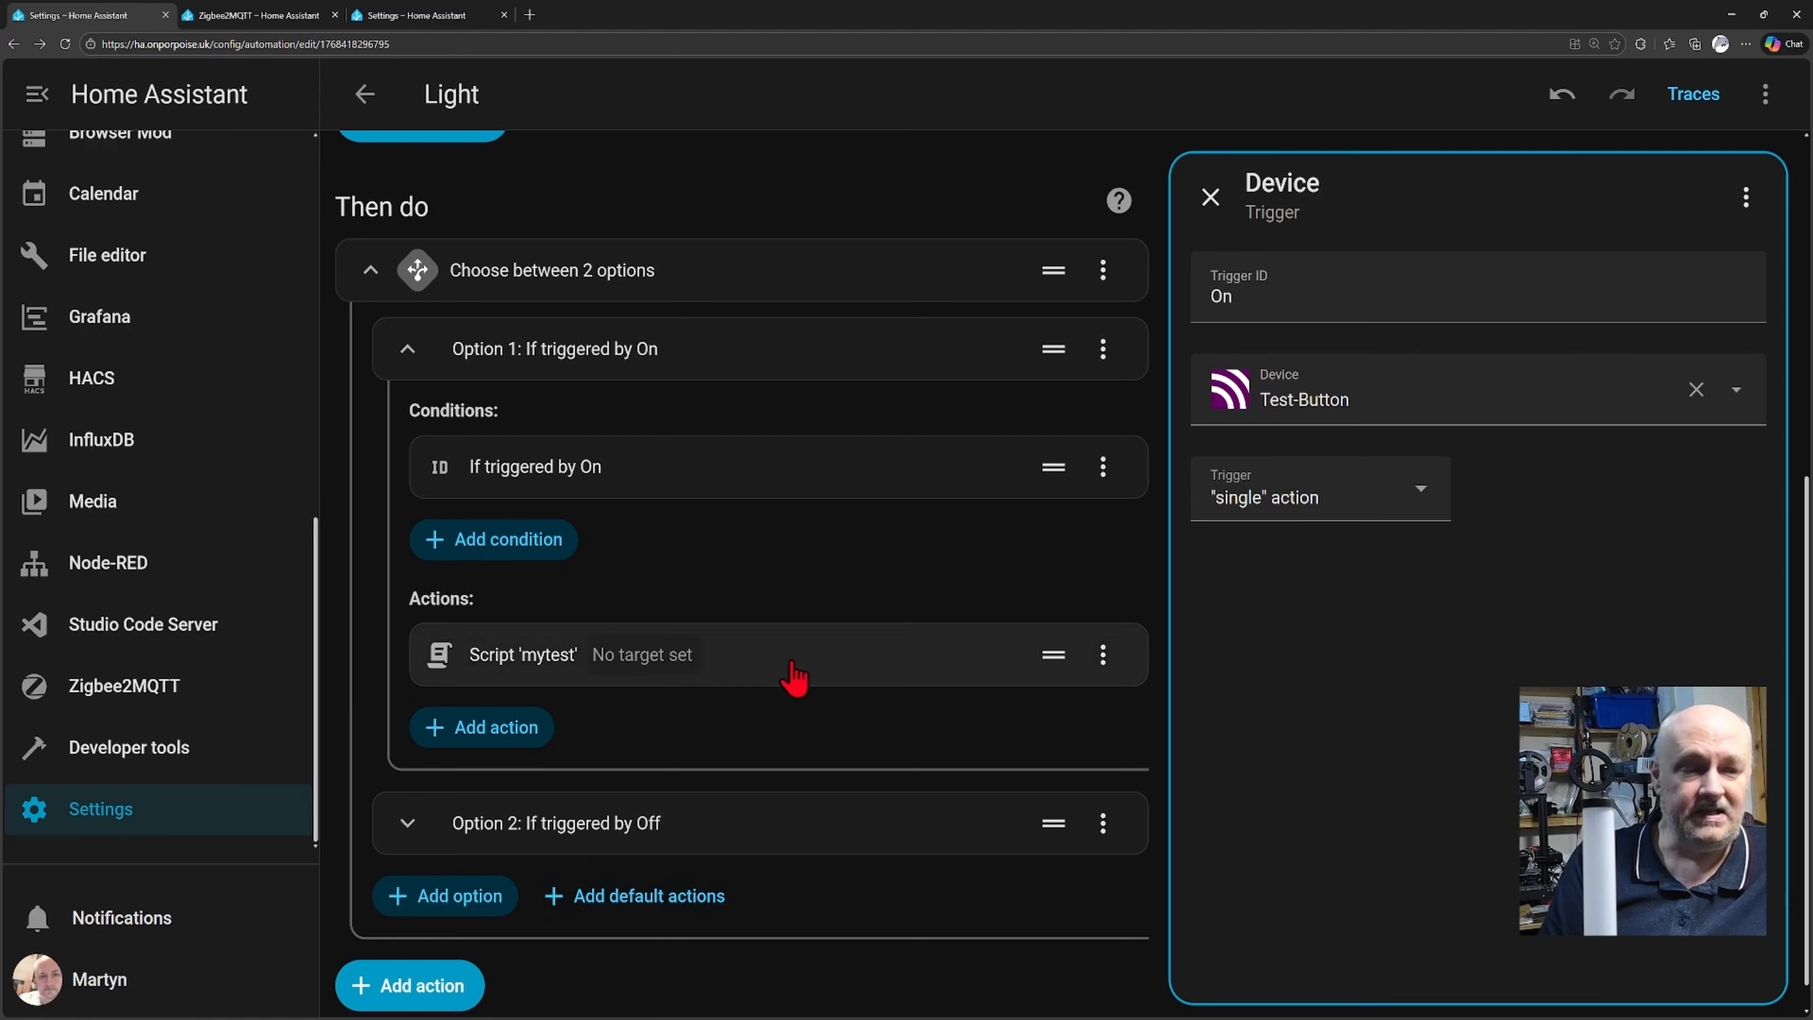
{"action": "scroll", "coordinate": [528, 298], "scroll_direction": "up", "scroll_amount": 5}
{"action": "scroll", "coordinate": [570, 314], "scroll_direction": "up", "scroll_amount": 3}
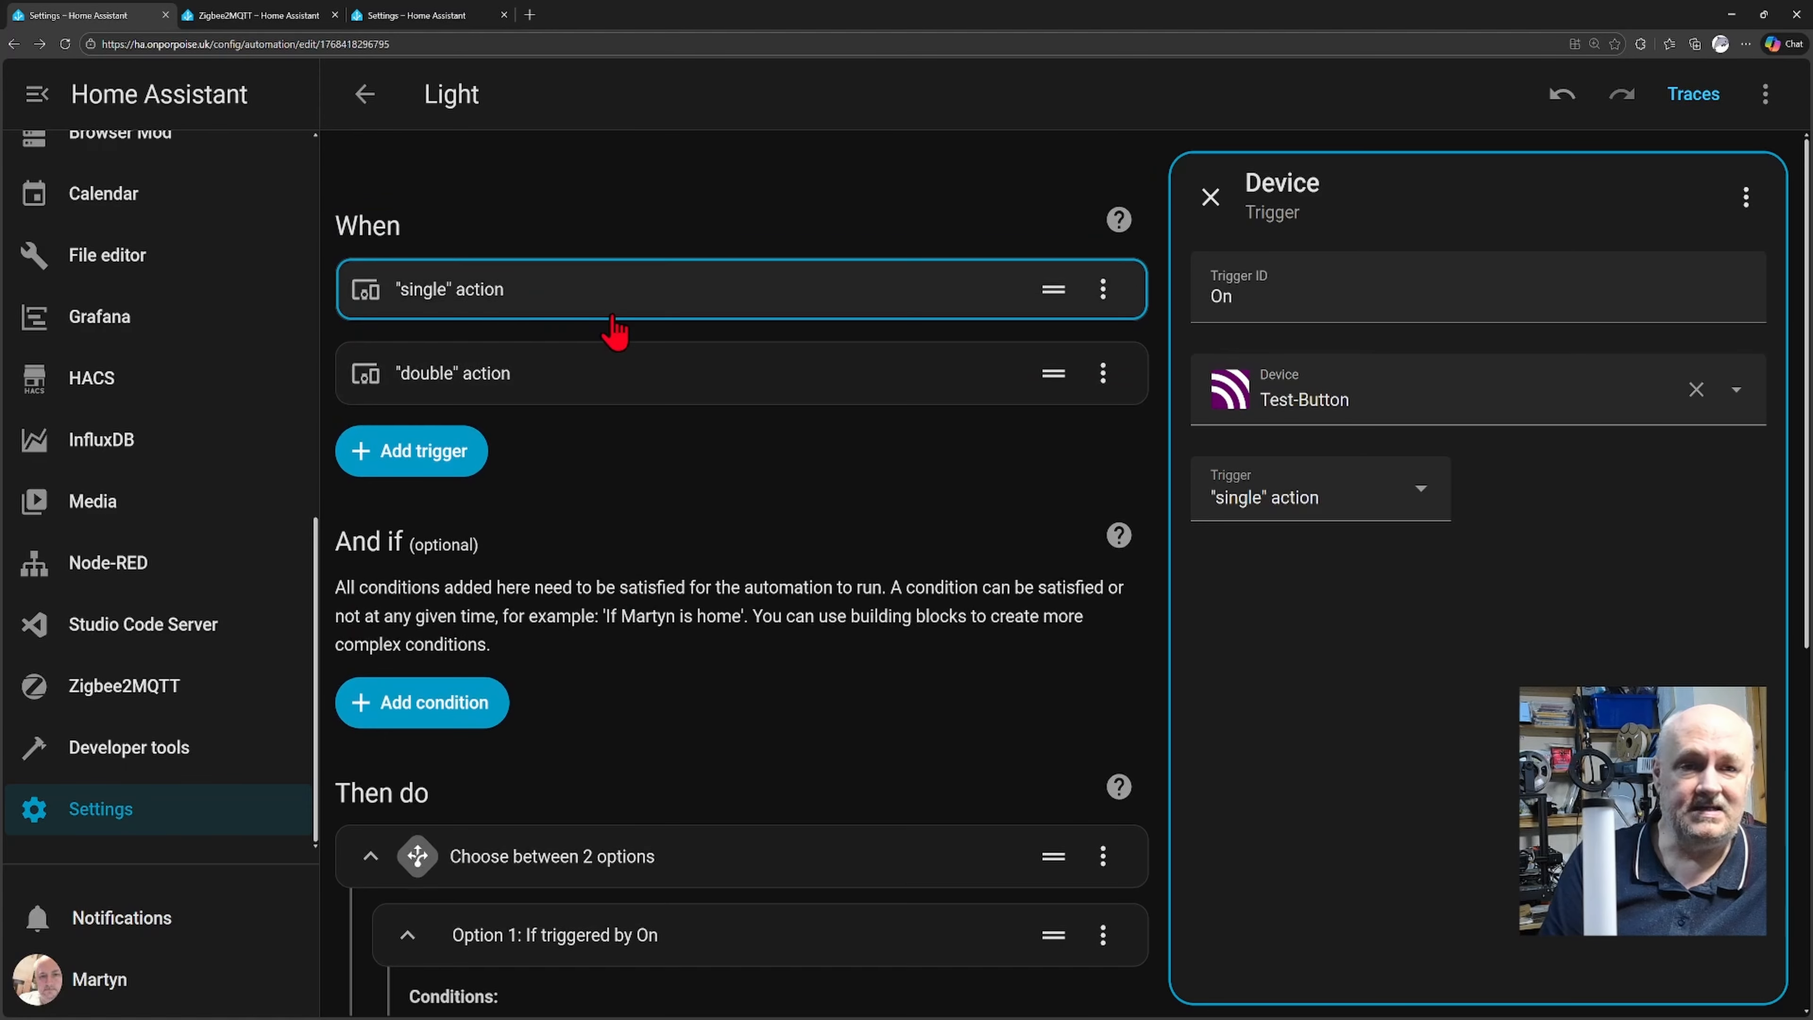
Step: Add a Sun condition from Time and location to the And if section and set it to after sunrise
{"action": "scroll", "coordinate": [688, 781], "scroll_direction": "down", "scroll_amount": 4}
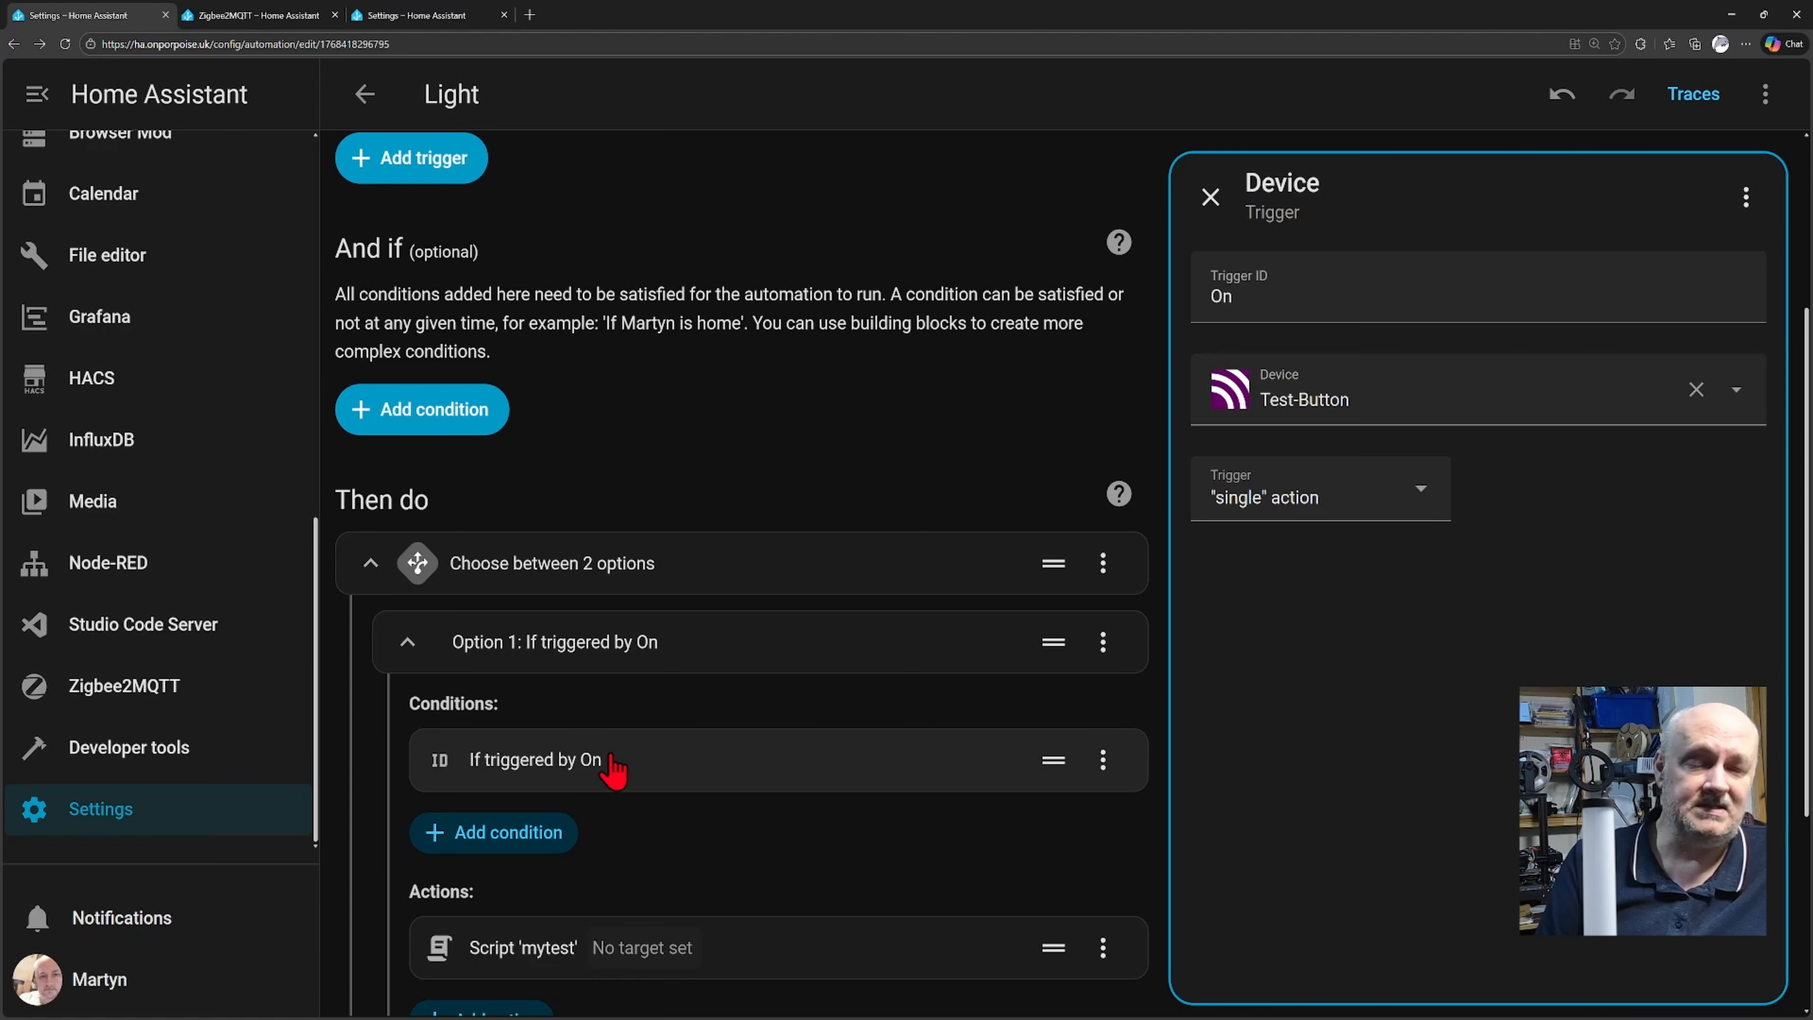
{"action": "scroll", "coordinate": [612, 768], "scroll_direction": "up", "scroll_amount": 4}
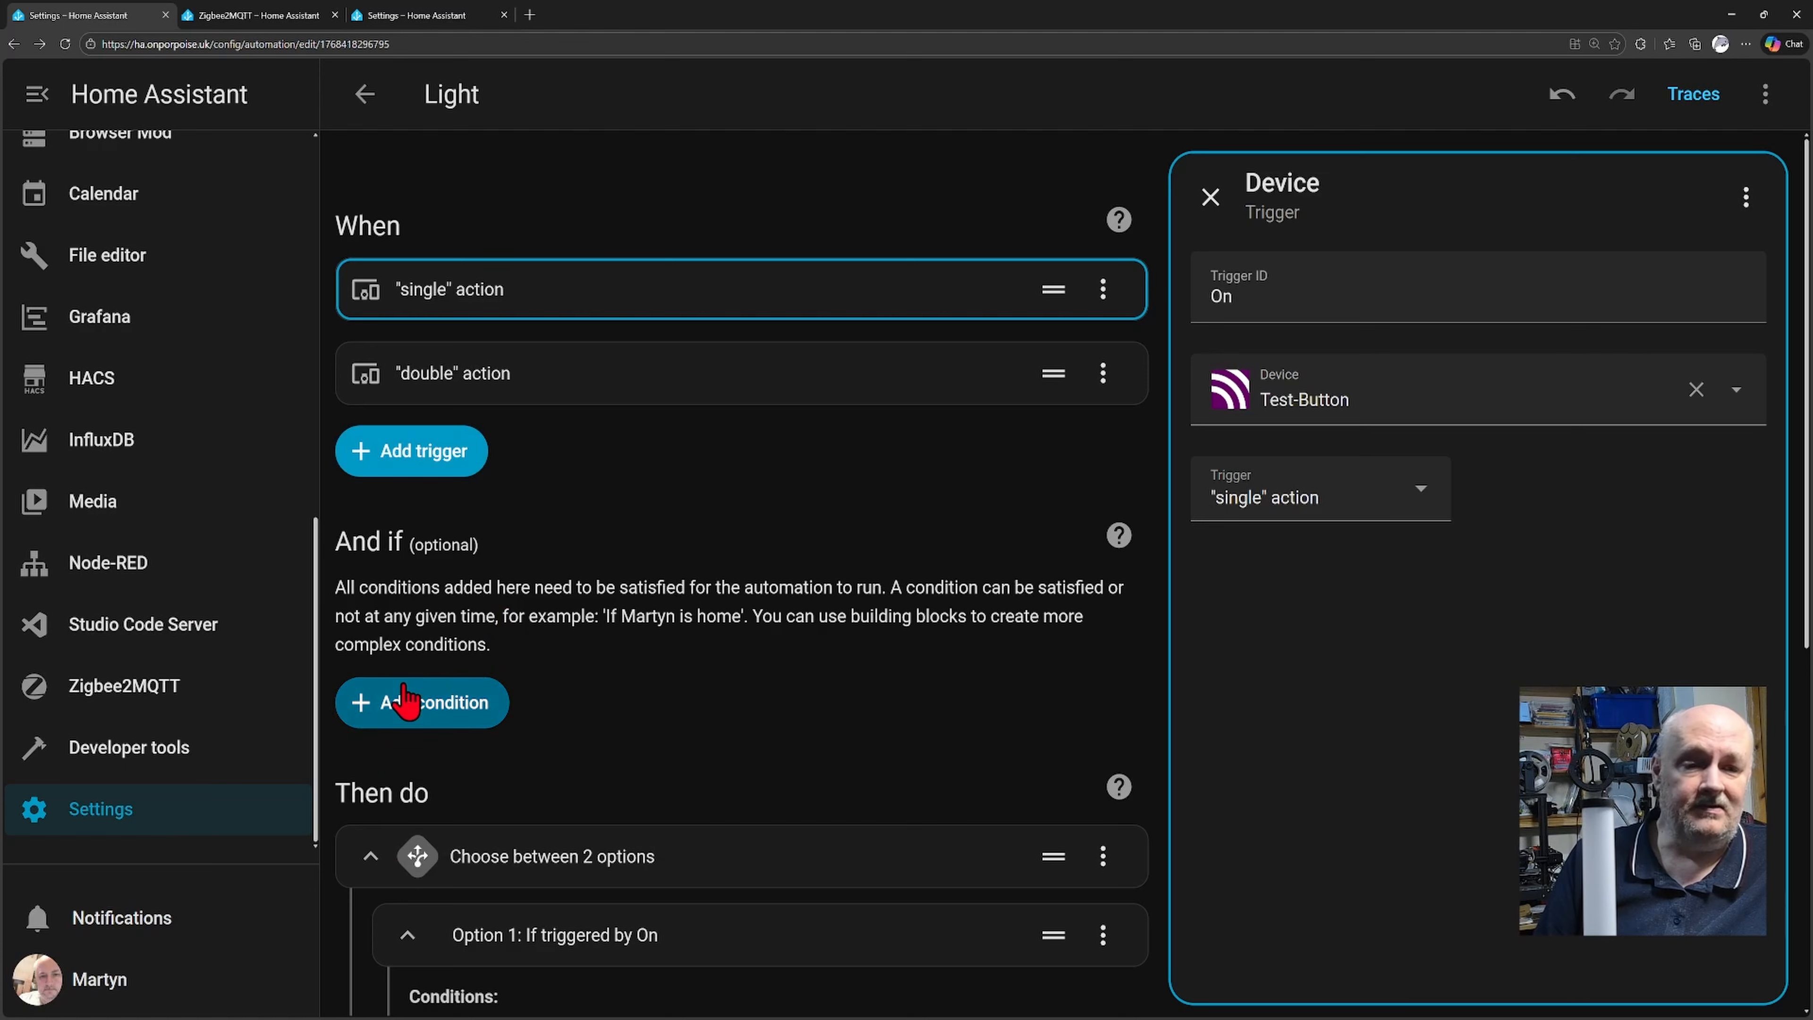
{"action": "left_click", "coordinate": [409, 702]}
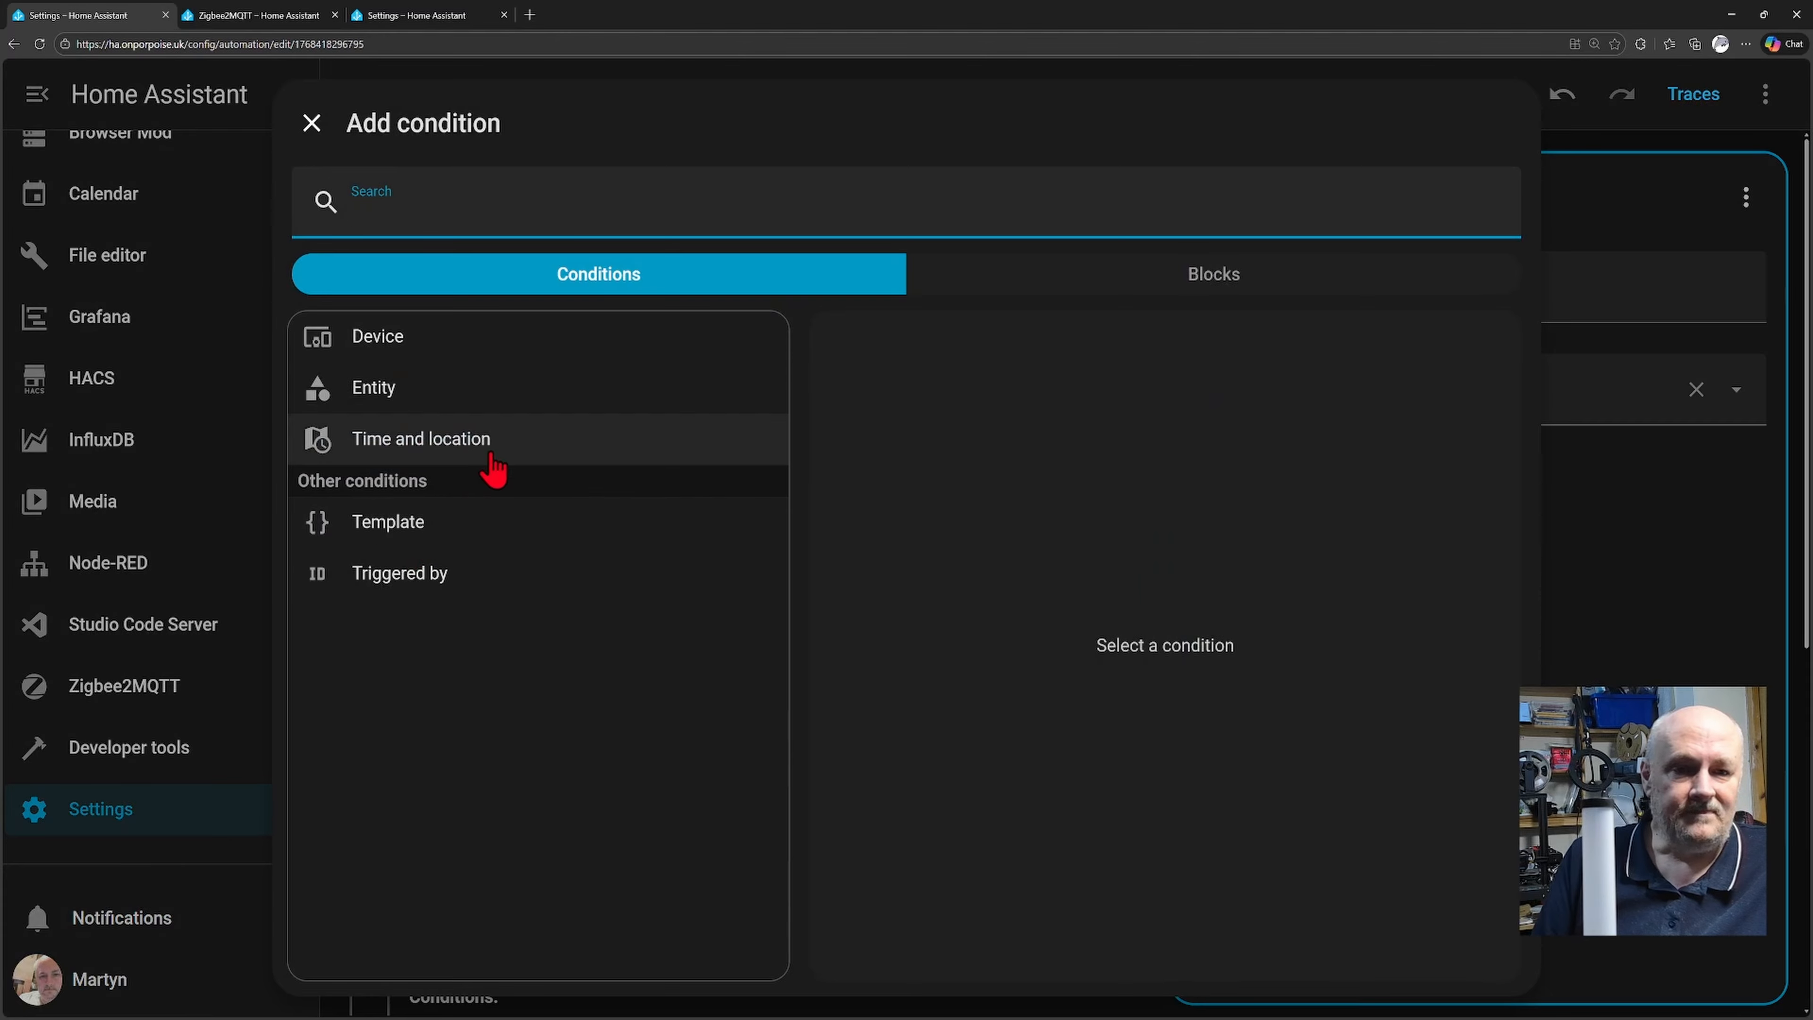
{"action": "left_click", "coordinate": [468, 449]}
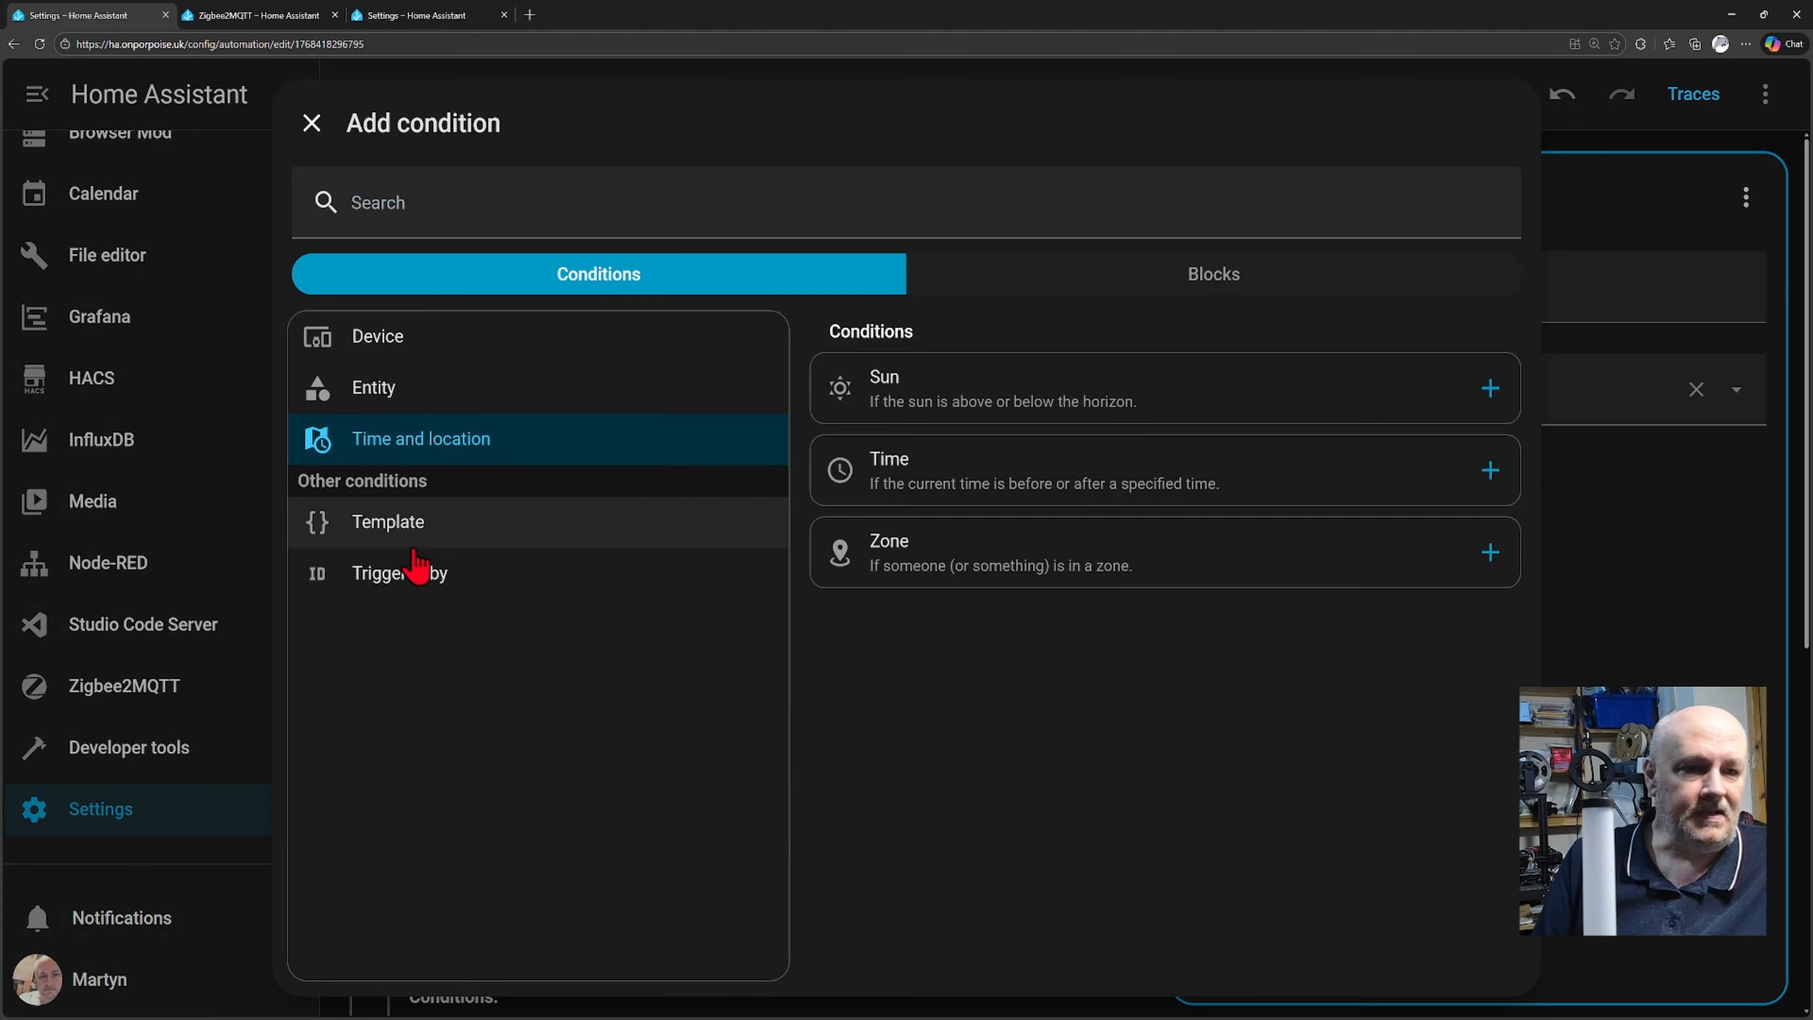
{"action": "left_click", "coordinate": [1110, 402]}
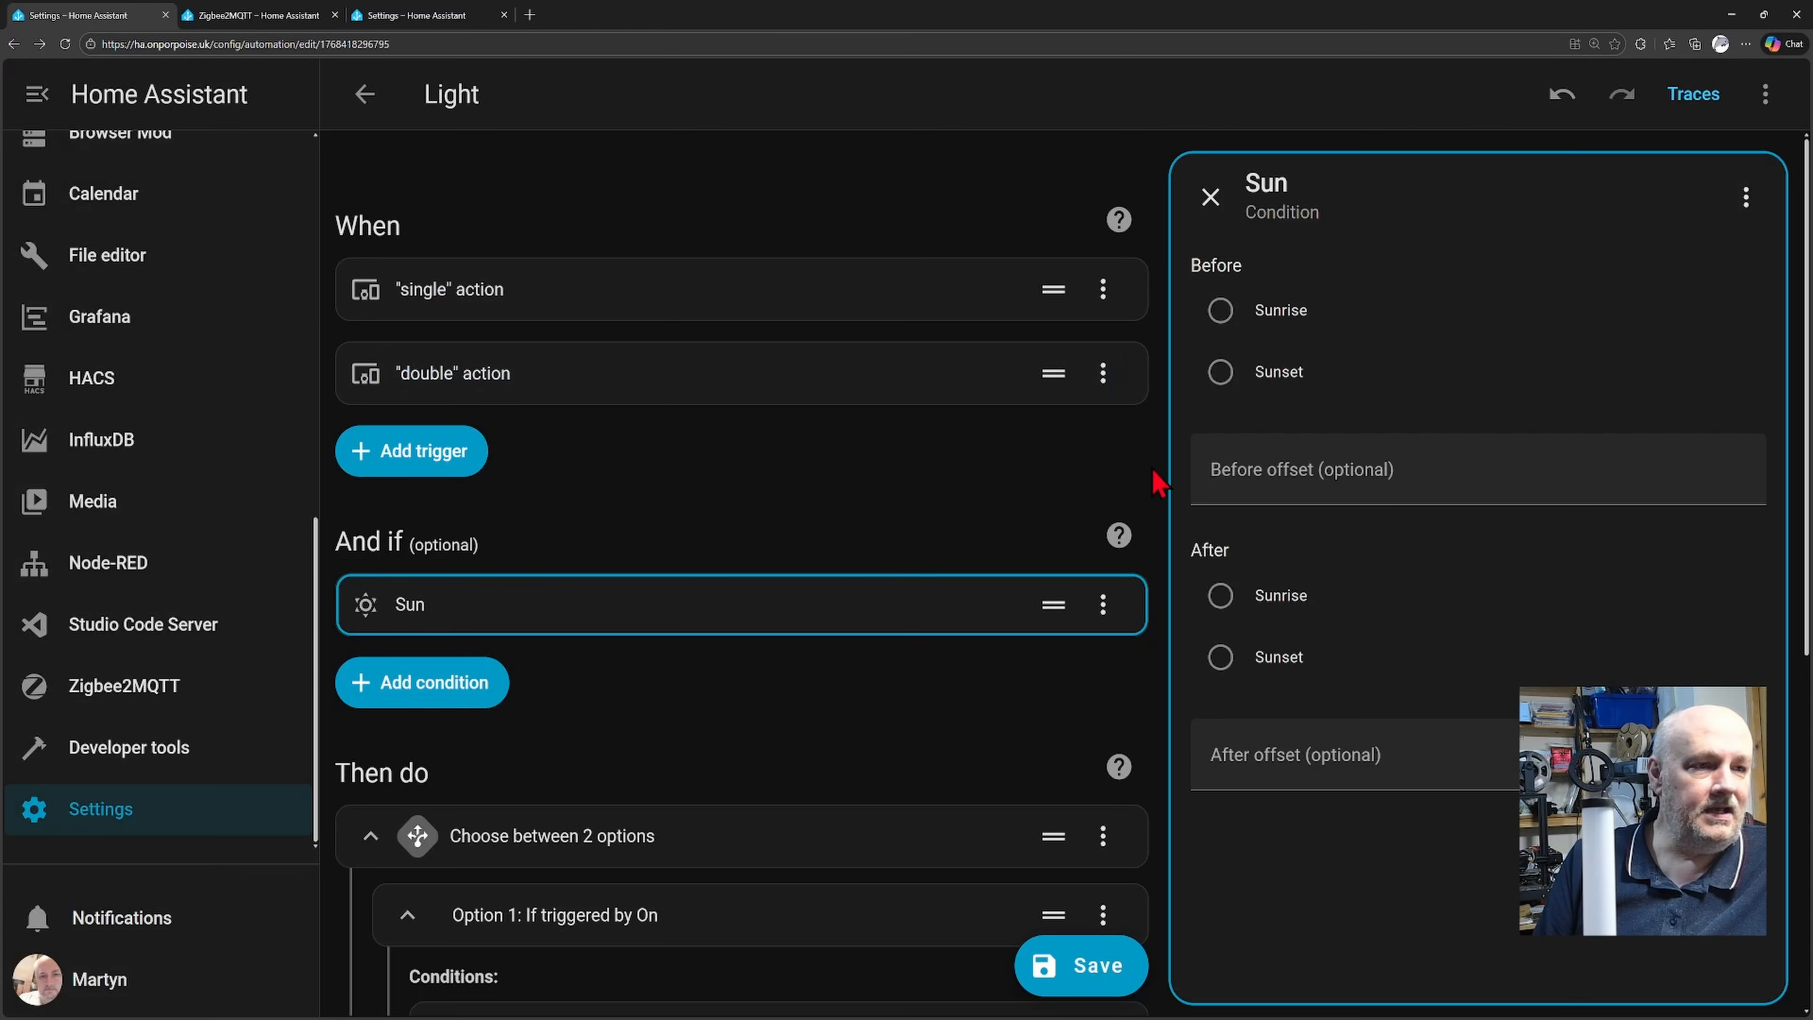
{"action": "left_click", "coordinate": [1220, 596]}
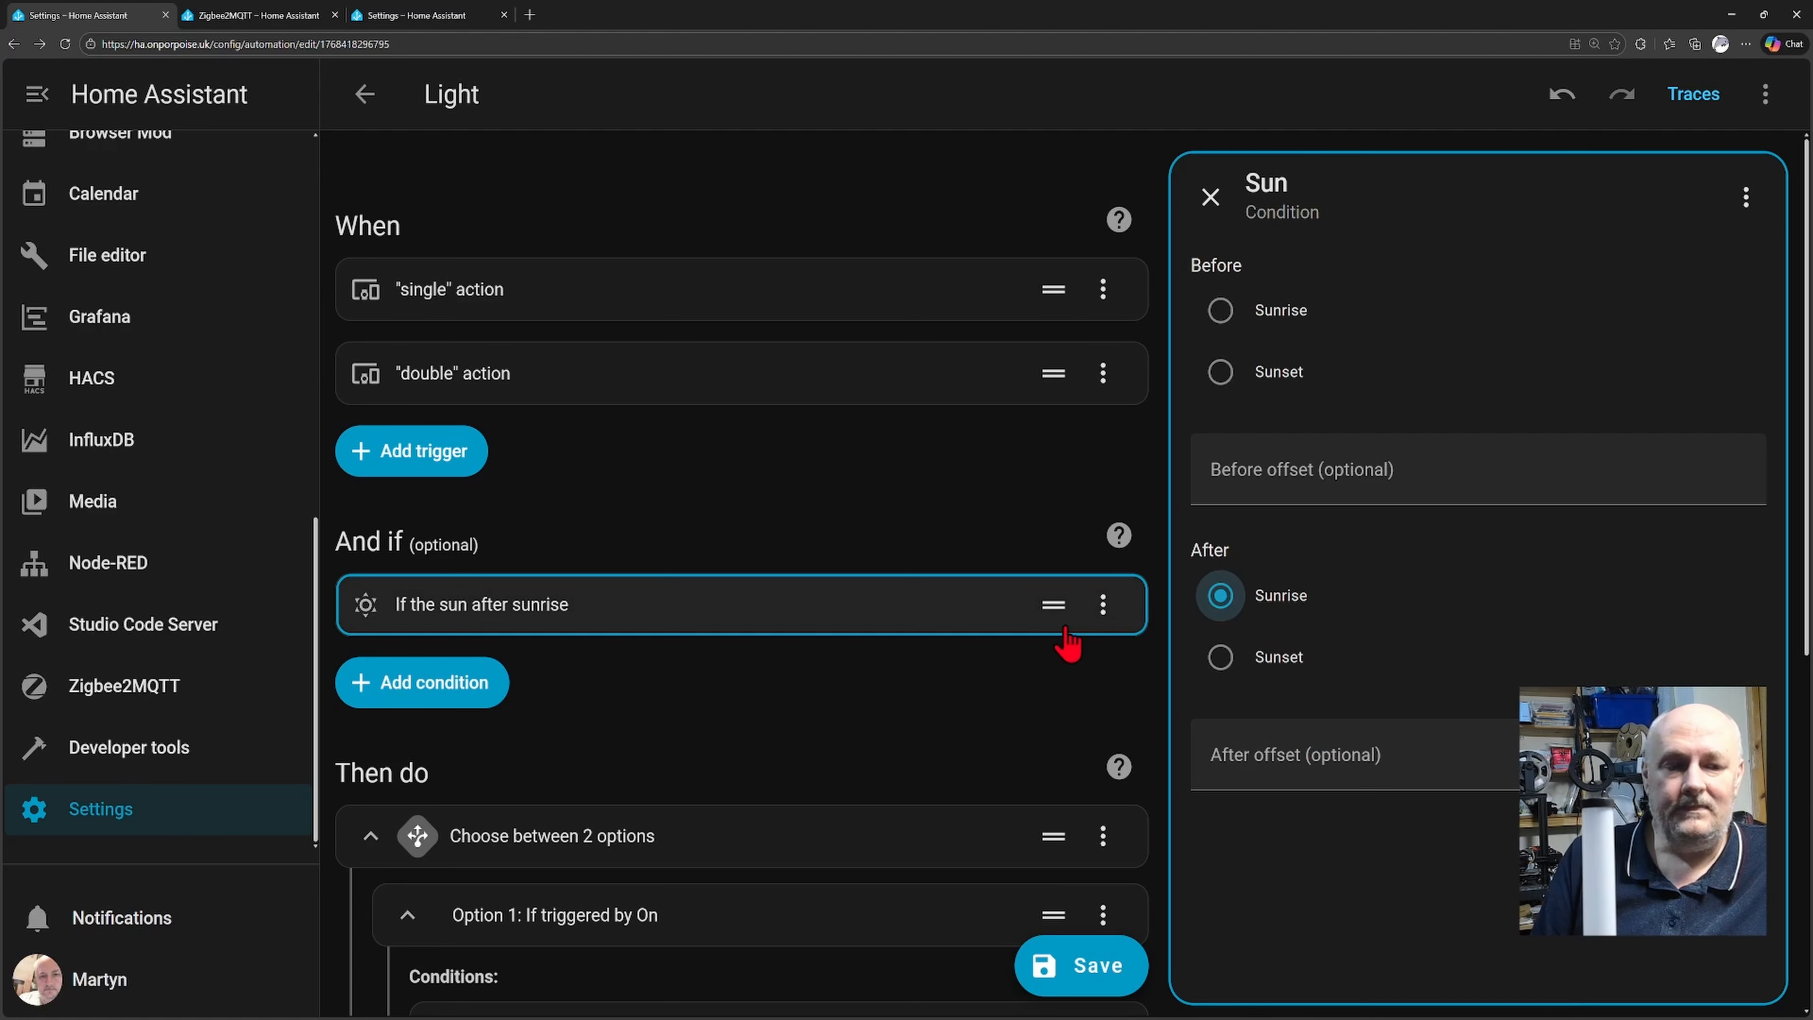
Step: Delete the sun condition from the Light automation's And if section
{"action": "left_click", "coordinate": [1103, 605]}
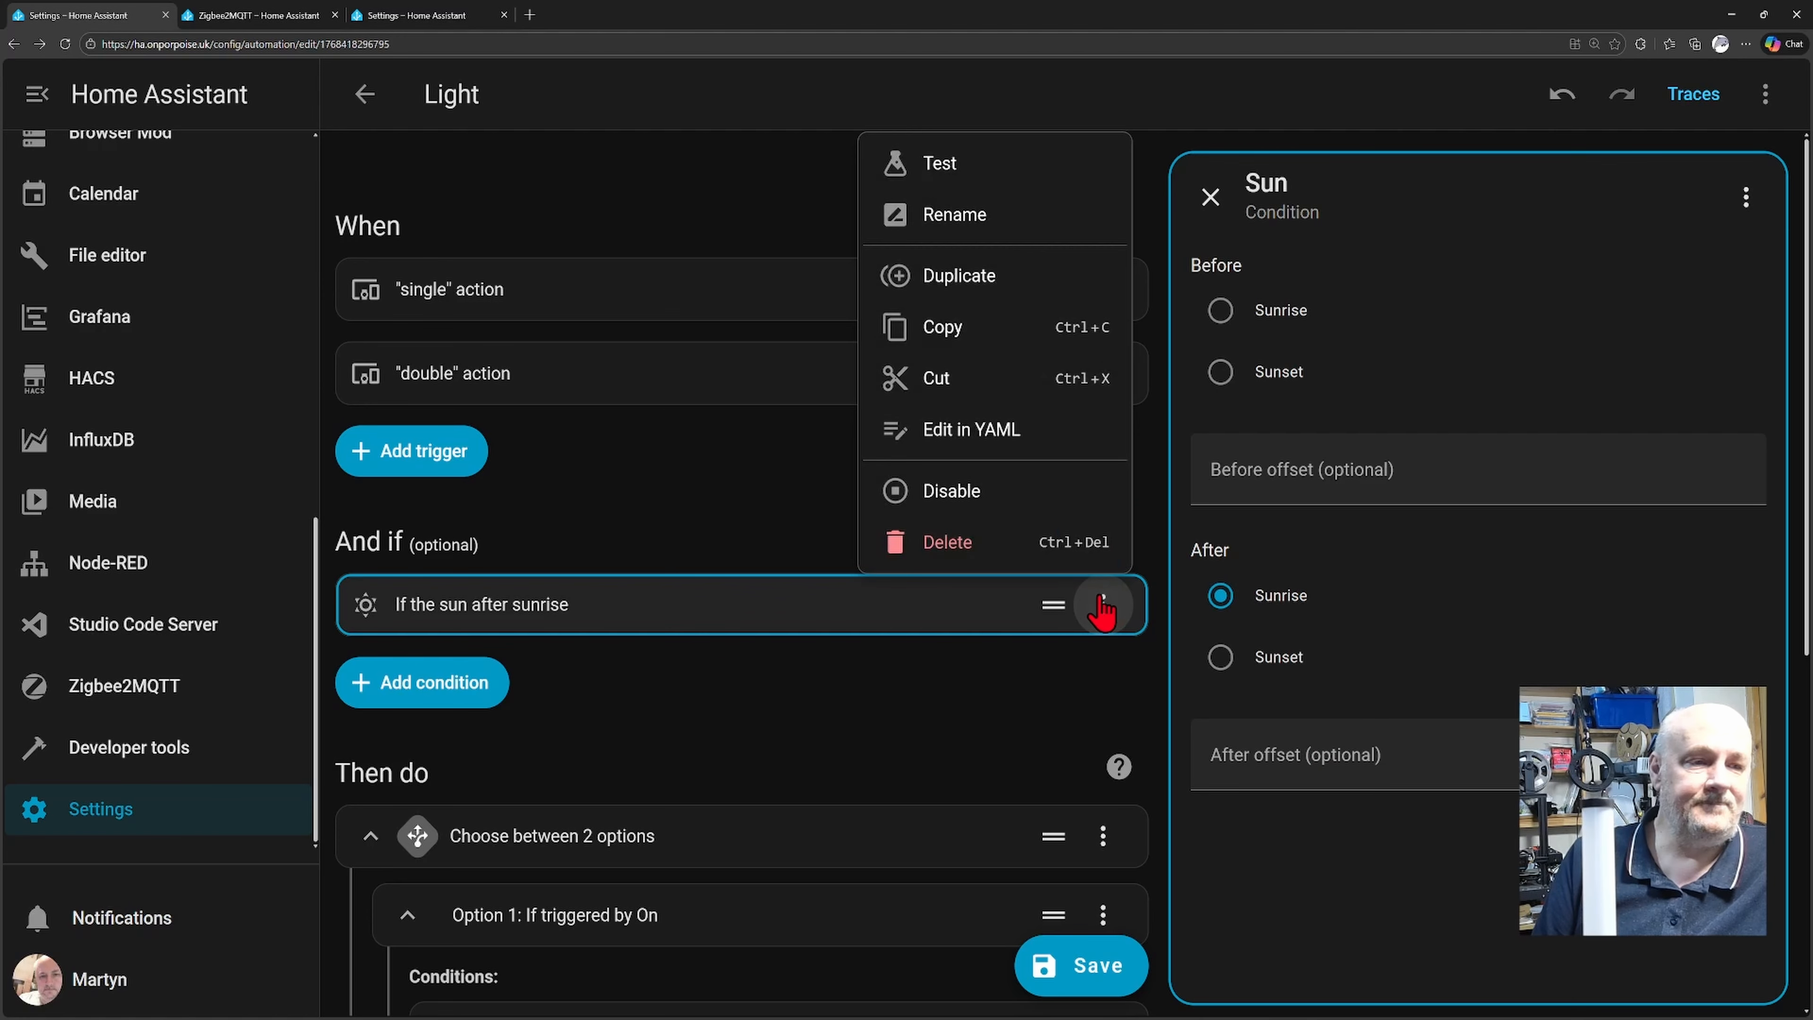
{"action": "left_click", "coordinate": [983, 540]}
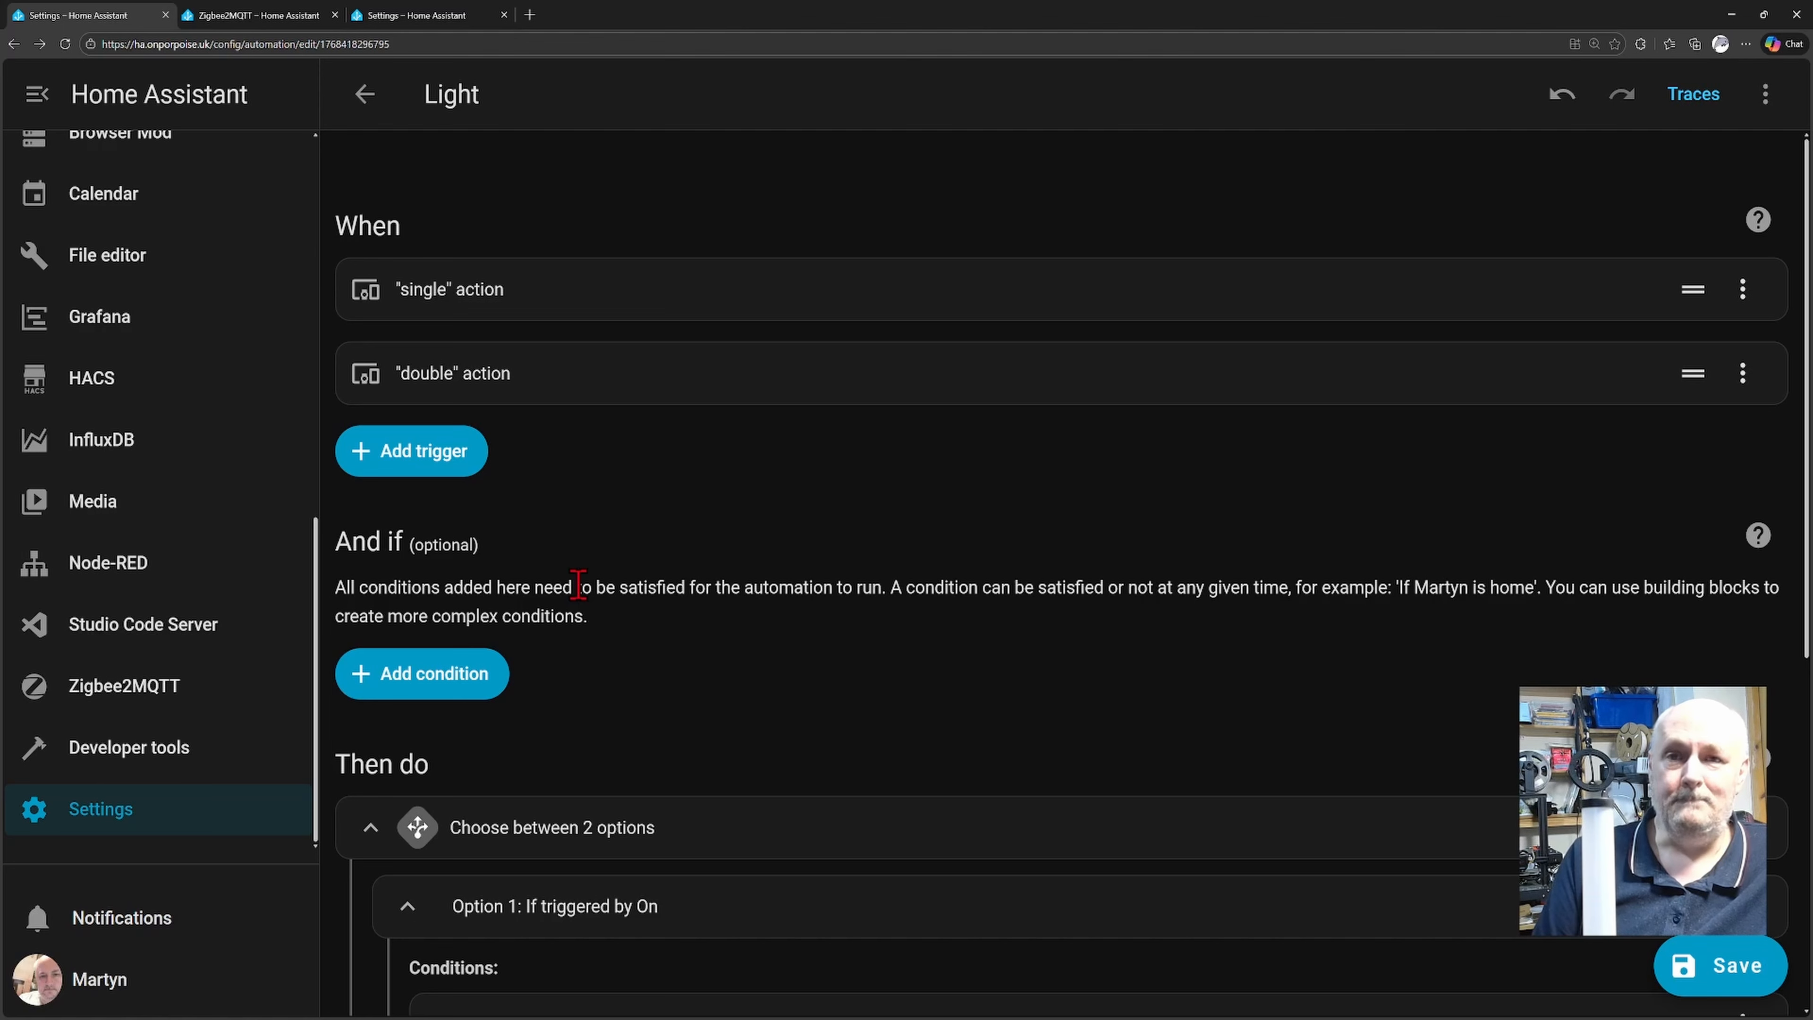
{"action": "scroll", "coordinate": [678, 604], "scroll_direction": "down", "scroll_amount": 4}
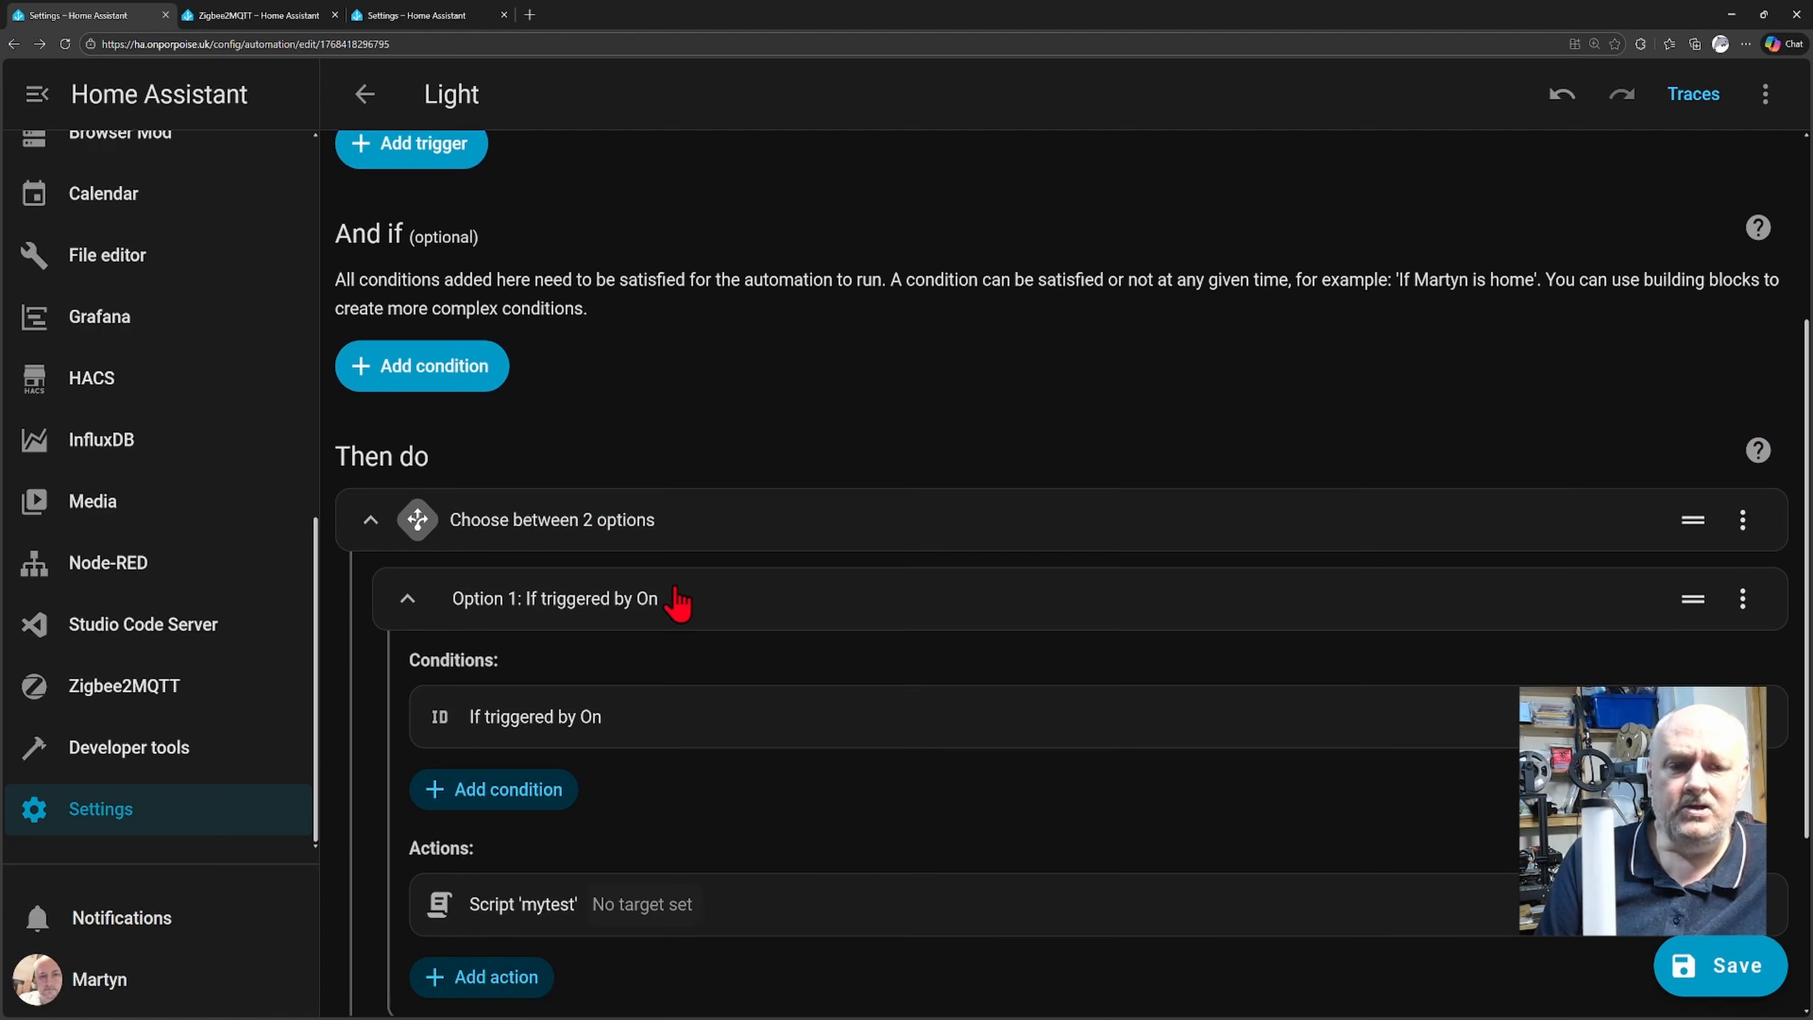
{"action": "scroll", "coordinate": [678, 604], "scroll_direction": "down", "scroll_amount": 1}
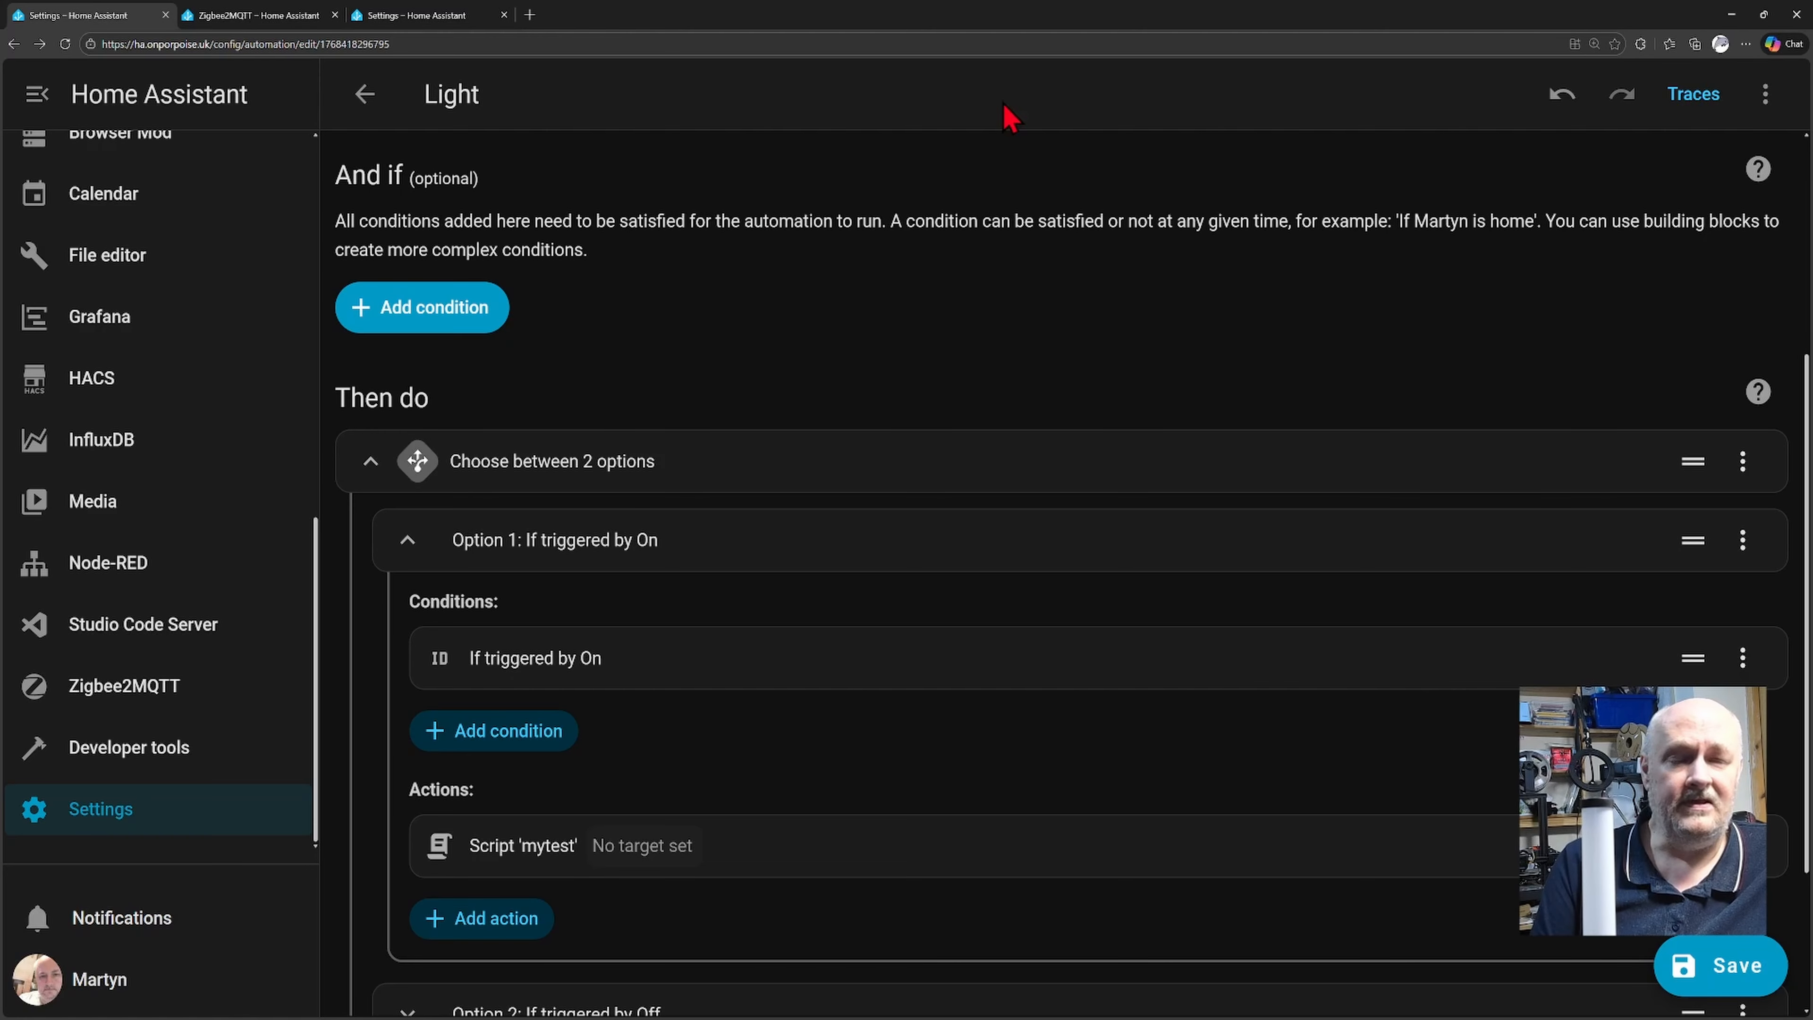
{"action": "scroll", "coordinate": [753, 651], "scroll_direction": "up", "scroll_amount": 5}
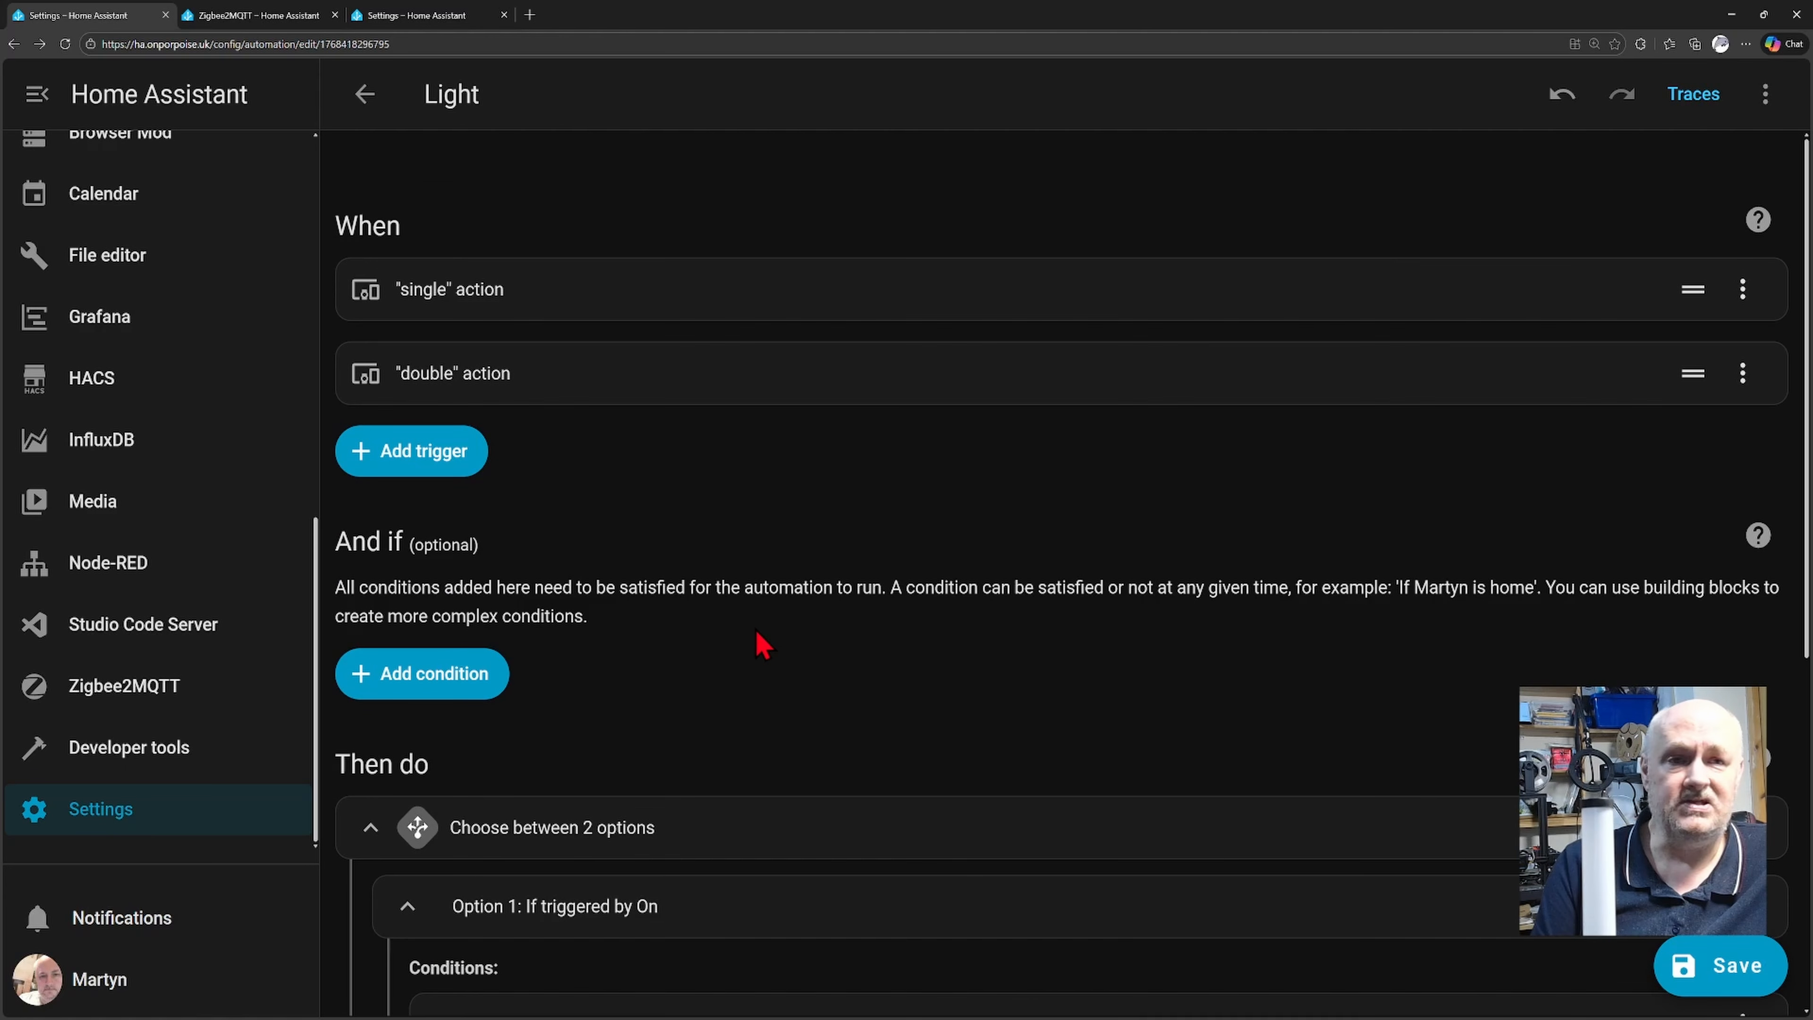